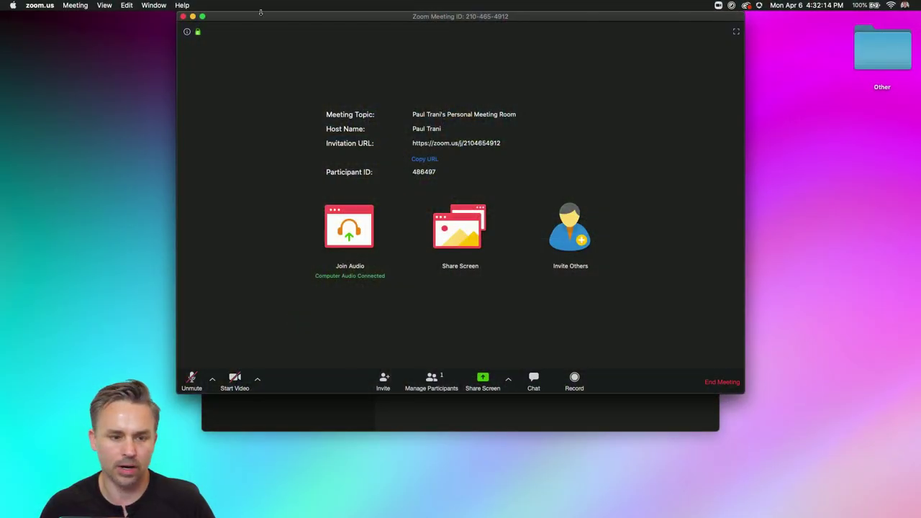
Turn on the Zoom video and switch the camera to Display iSight.
drag(261, 12, 344, 57)
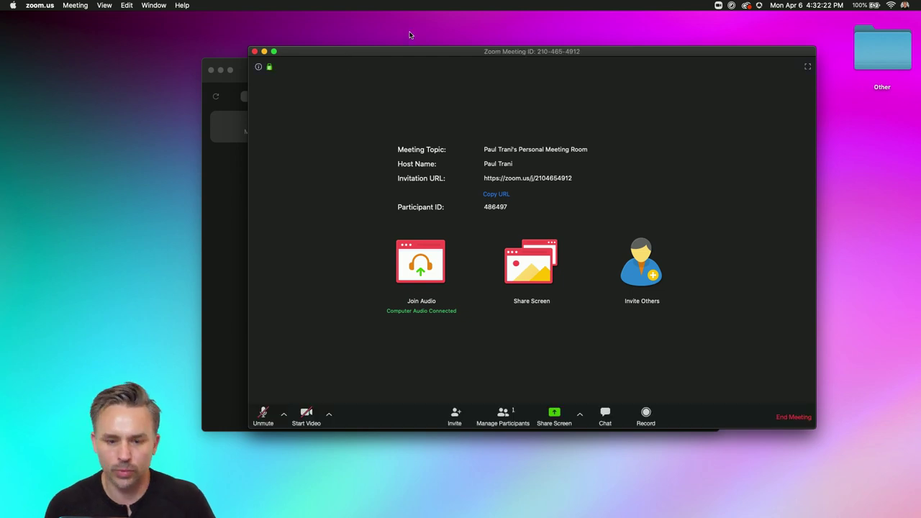
mouse_move(414, 56)
mouse_down()
mouse_move(438, 86)
mouse_move(424, 57)
mouse_up()
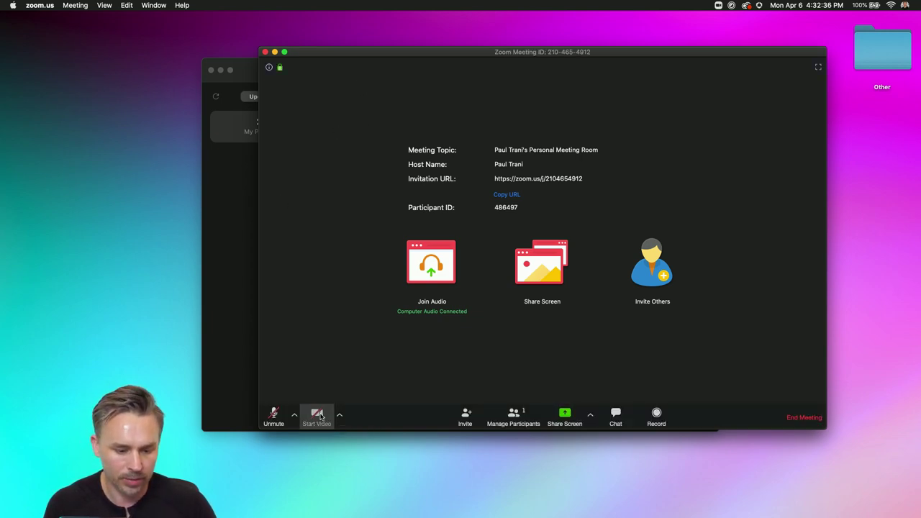
key(super+shift+v)
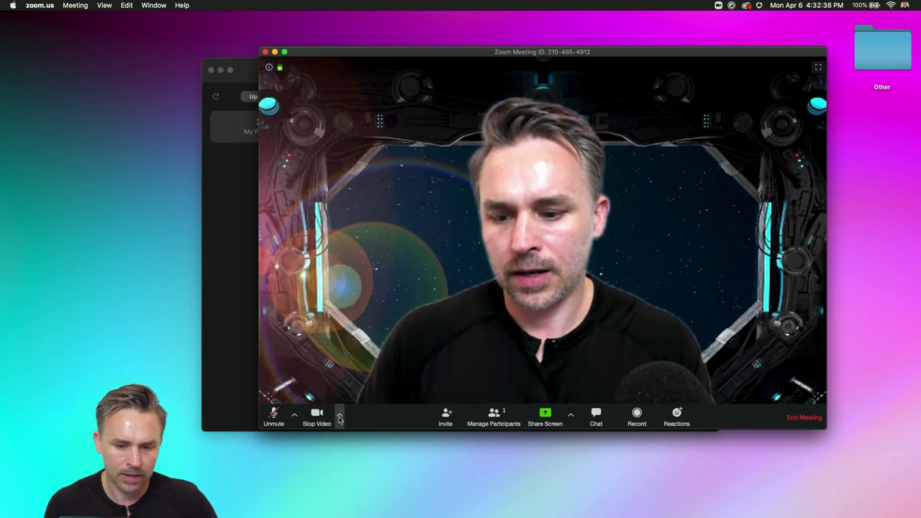
click(340, 415)
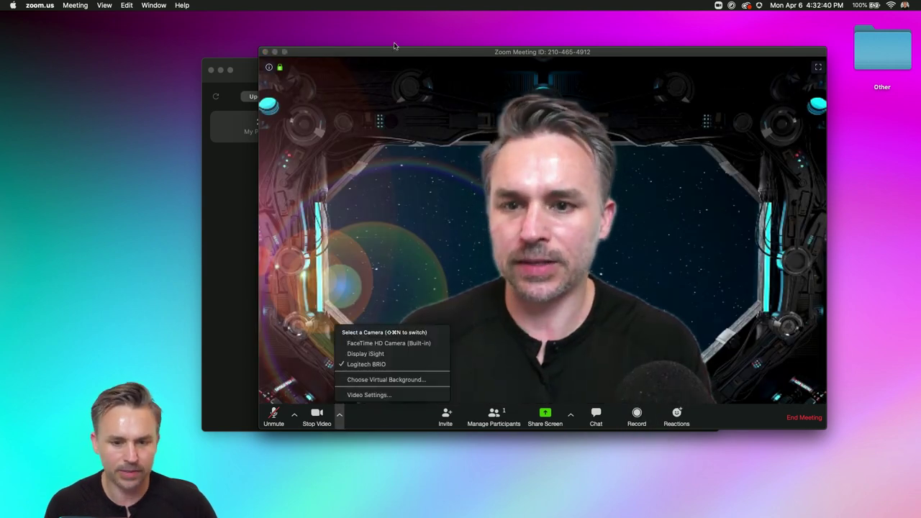
drag(399, 52, 425, 18)
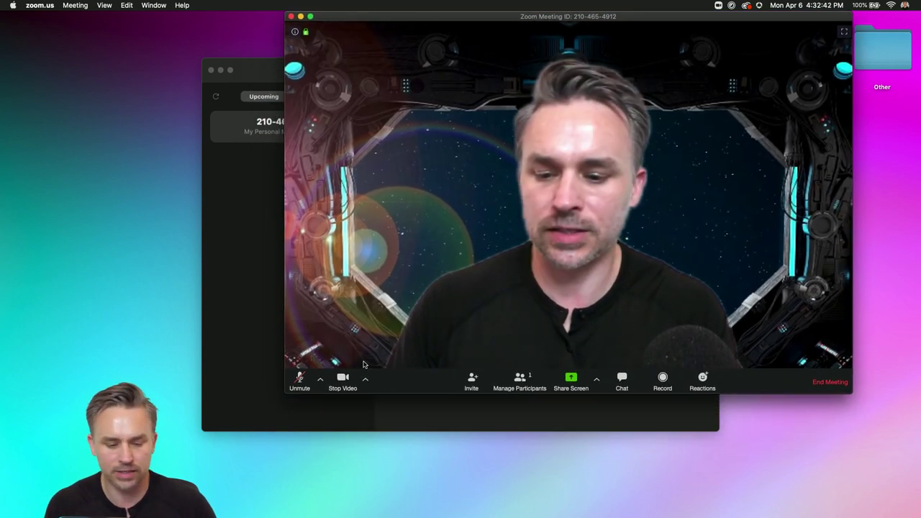
click(365, 379)
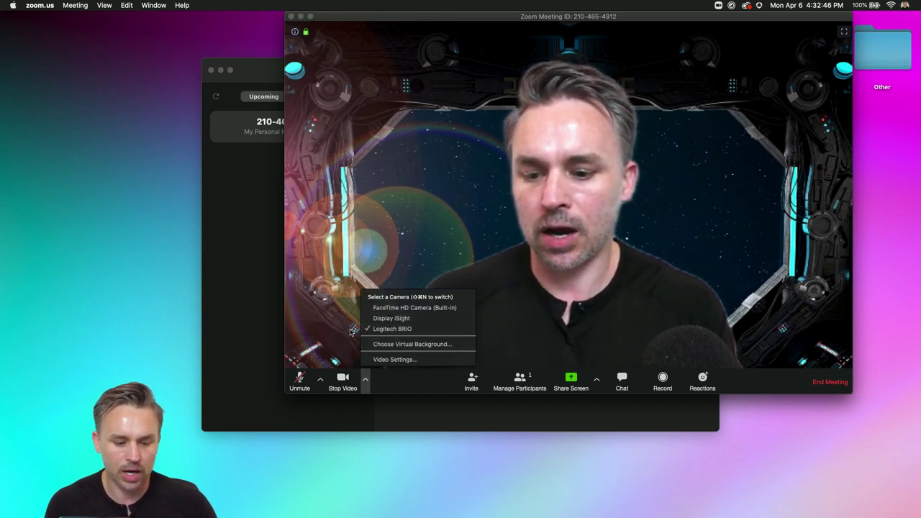
click(358, 361)
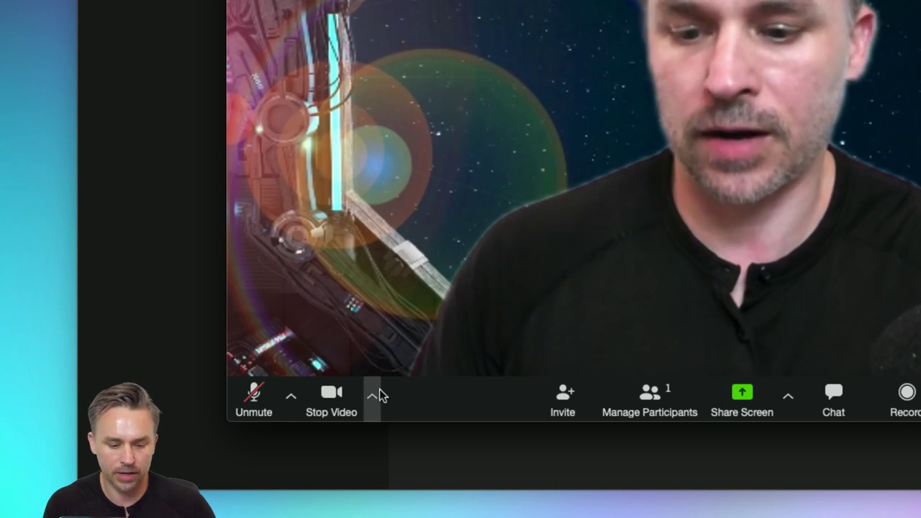
click(372, 395)
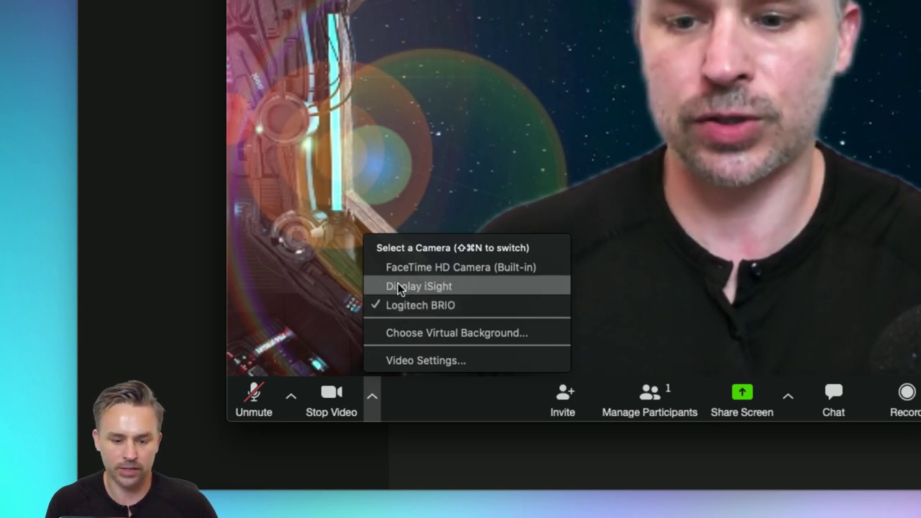
click(397, 283)
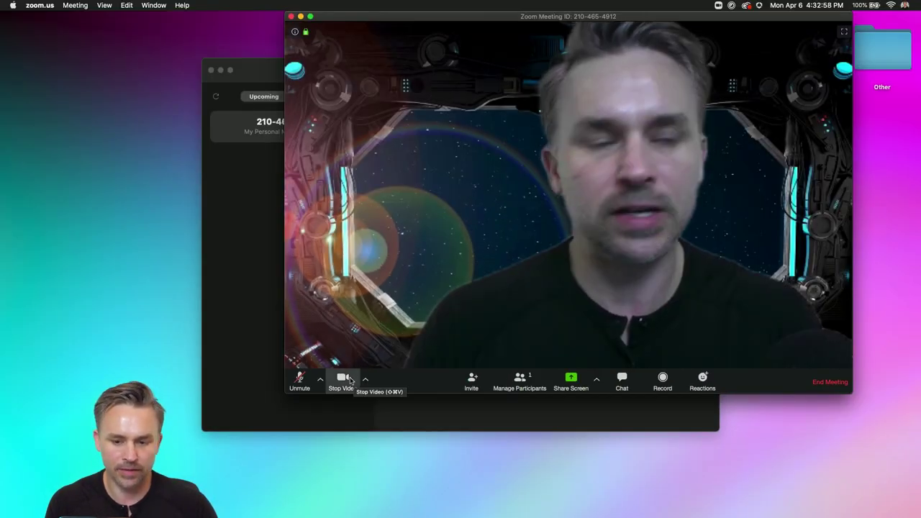
Set the virtual background to None so the plain green screen shows.
click(364, 382)
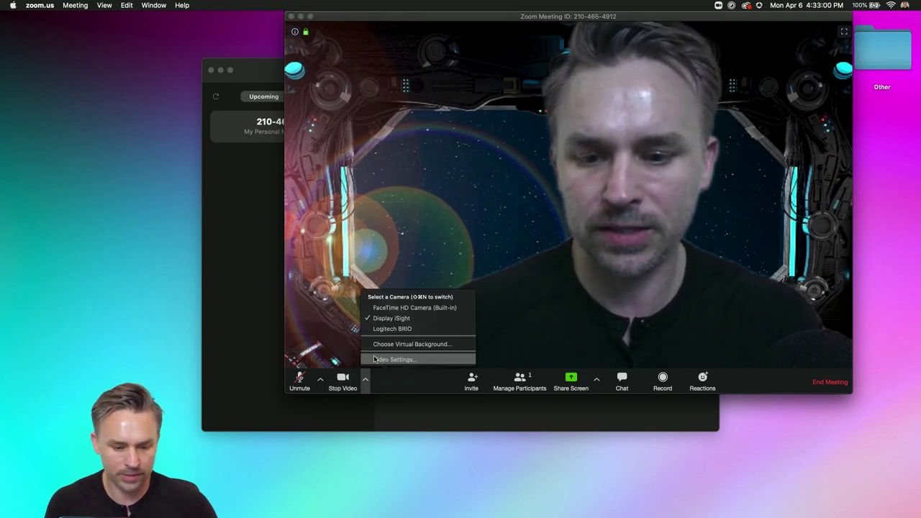
click(392, 343)
click(402, 311)
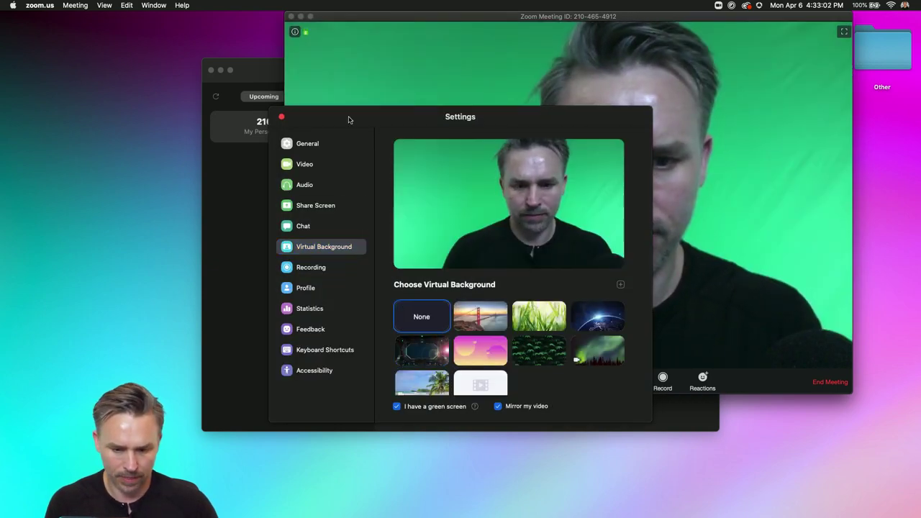
Close Zoom Settings and select Logitech BRIO as the video camera.
click(282, 118)
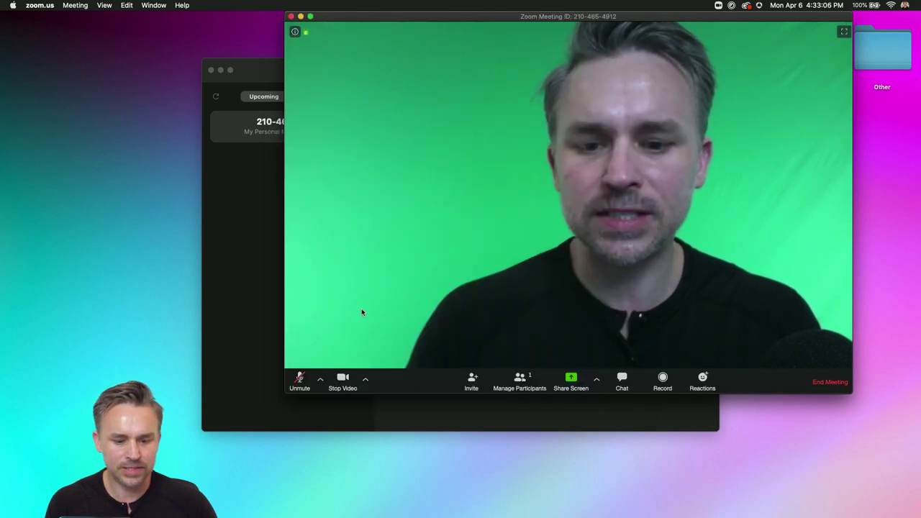
click(365, 379)
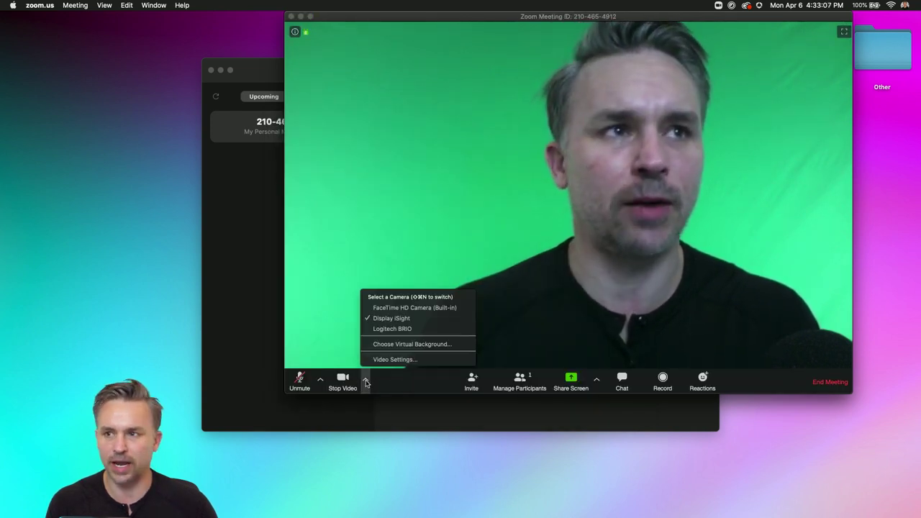
click(380, 329)
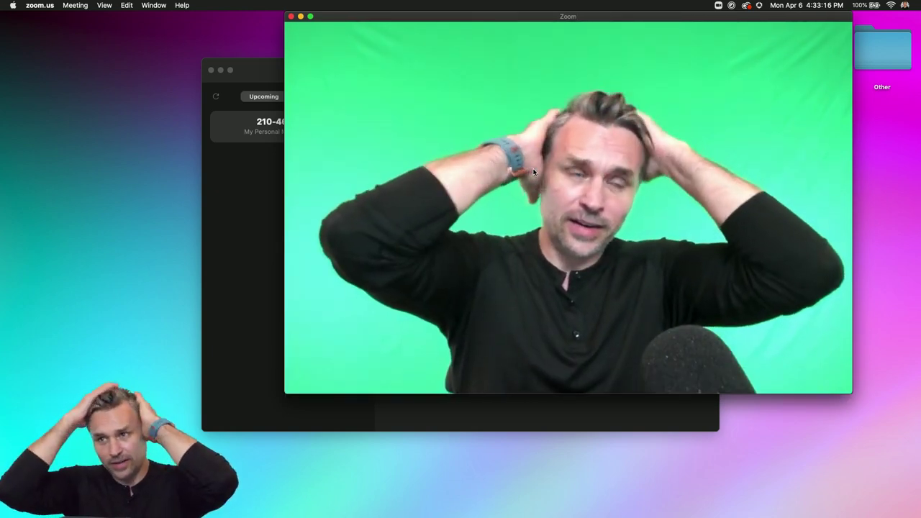
Show the 'Video Streaming Pro Tips' slide full screen, fitted with guides hidden, then exit full screen.
mouse_move(495, 128)
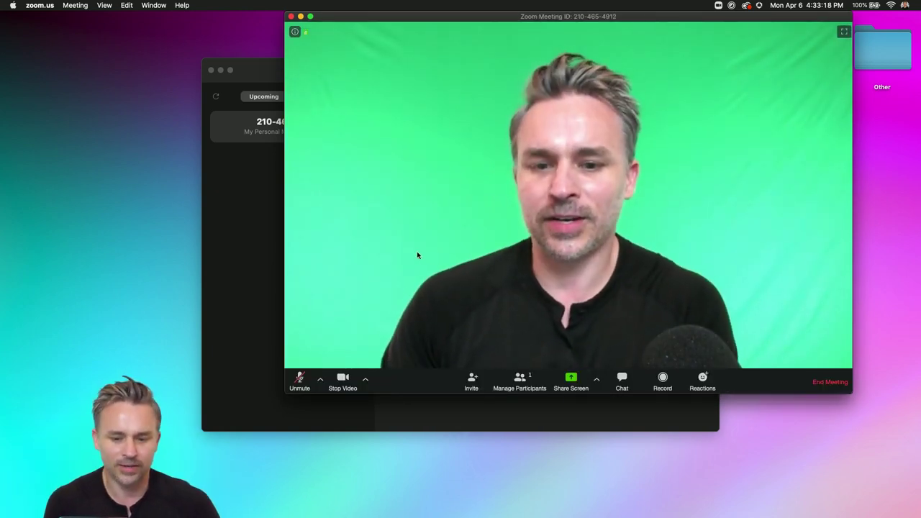
mouse_move(306, 513)
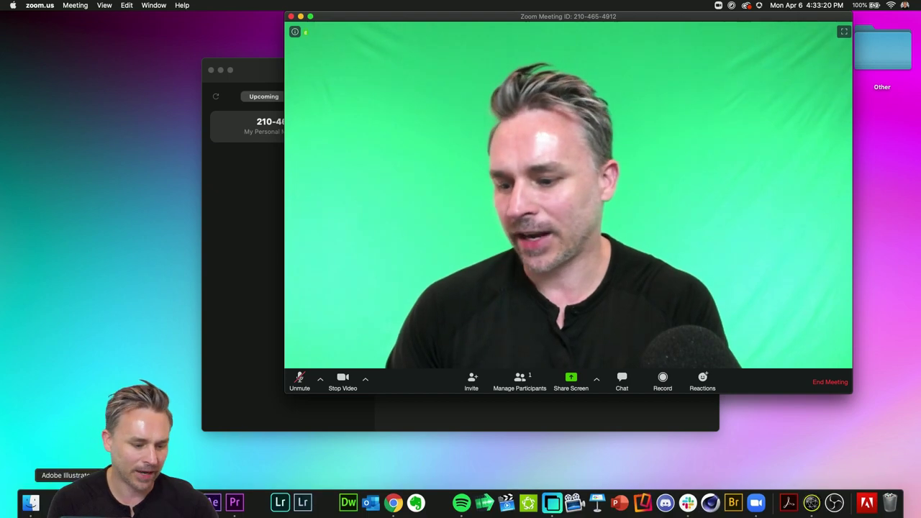
click(78, 512)
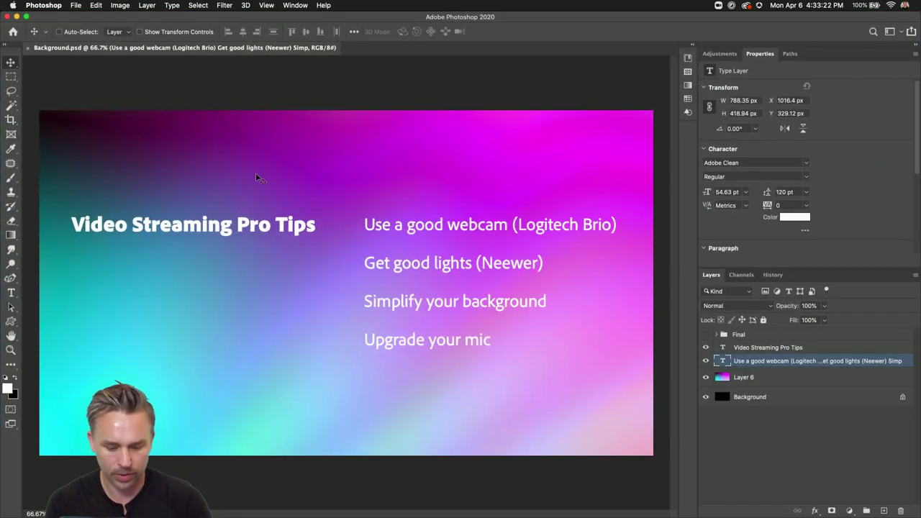
key(f)
key(f)
key(ctrl+h)
key(ctrl+0)
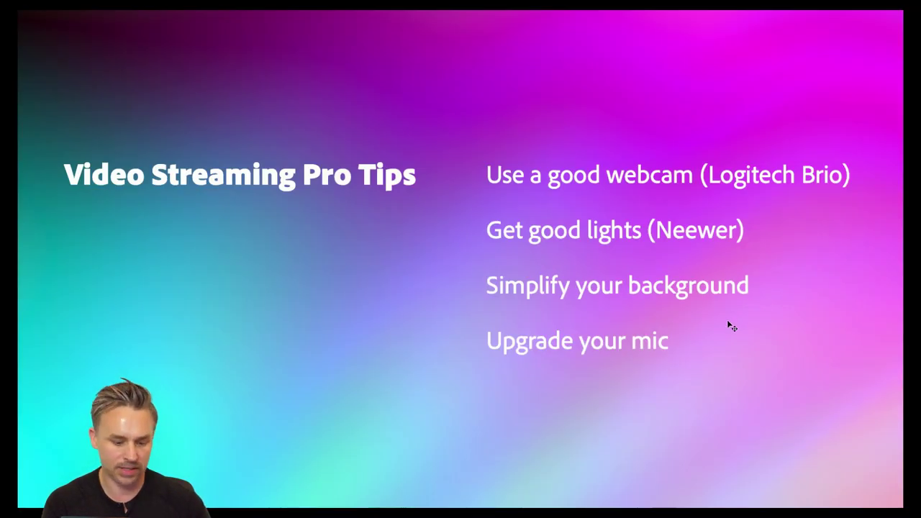
key(Escape)
mouse_move(388, 510)
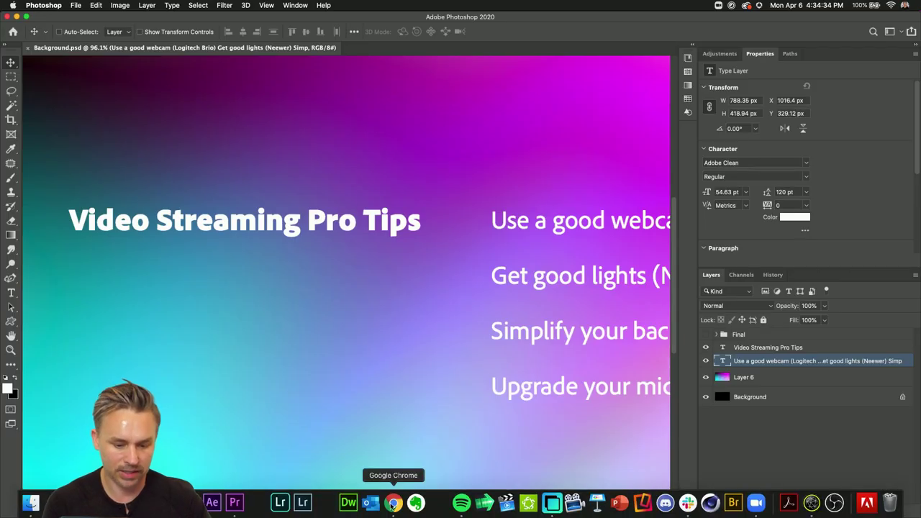
Fit the tips slide and present it full screen again, then exit and minimize Photoshop.
click(756, 504)
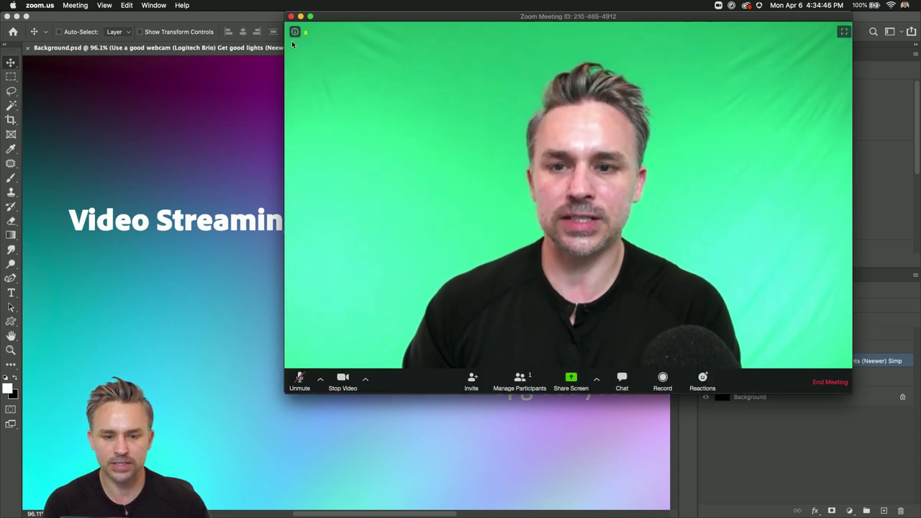
click(237, 150)
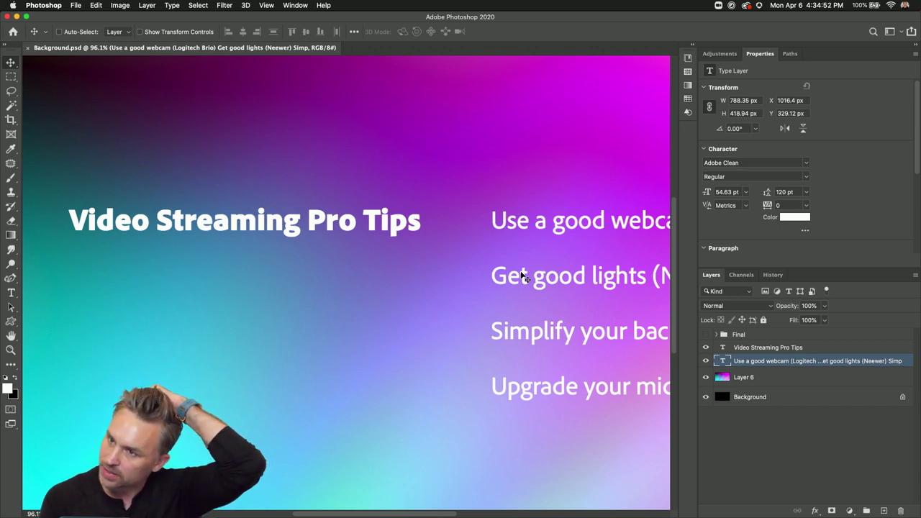
key(super+0)
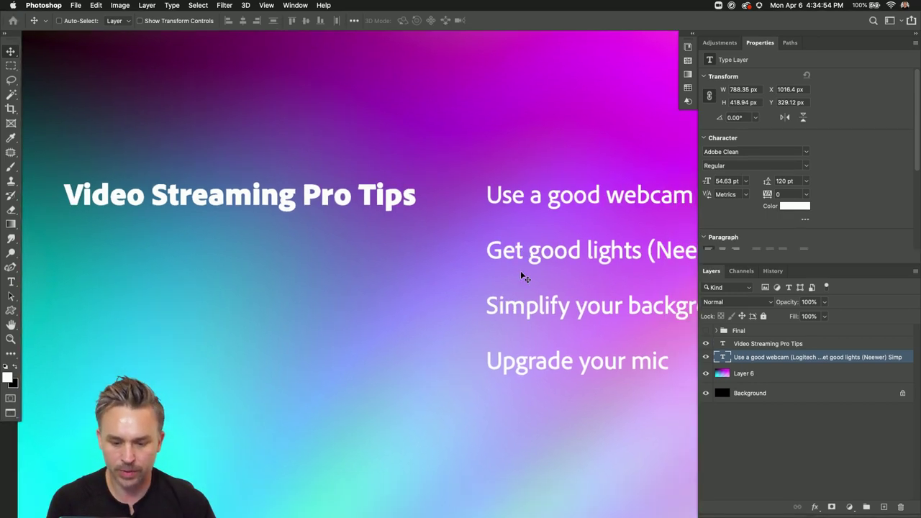
key(f)
key(f)
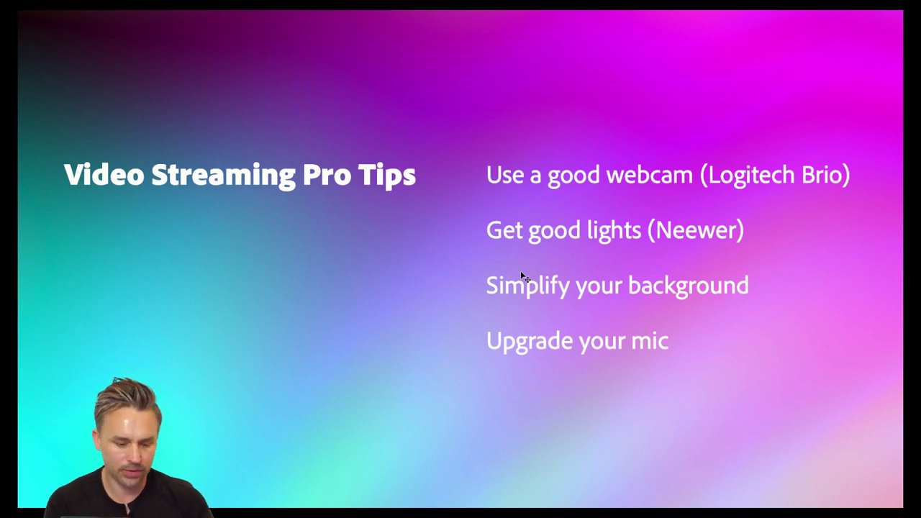
key(f)
scroll(418, 199, right, 6)
scroll(418, 199, down, 1)
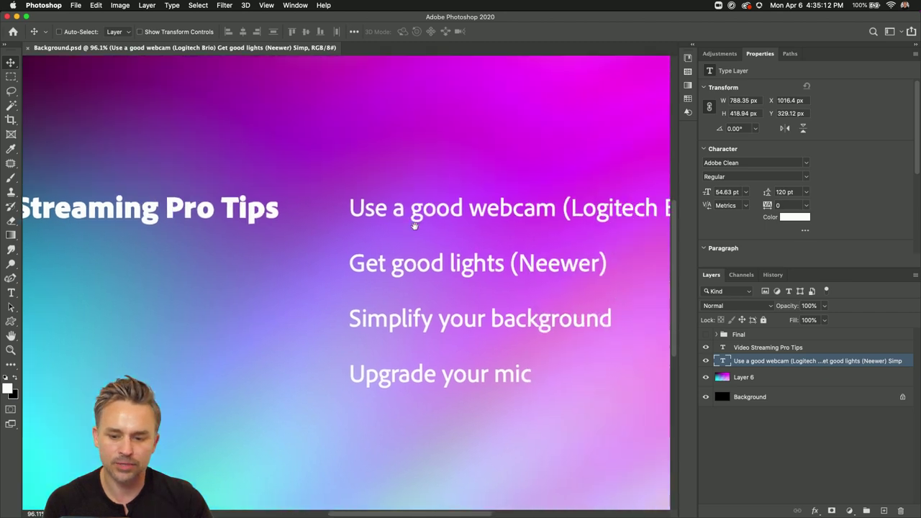
click(15, 16)
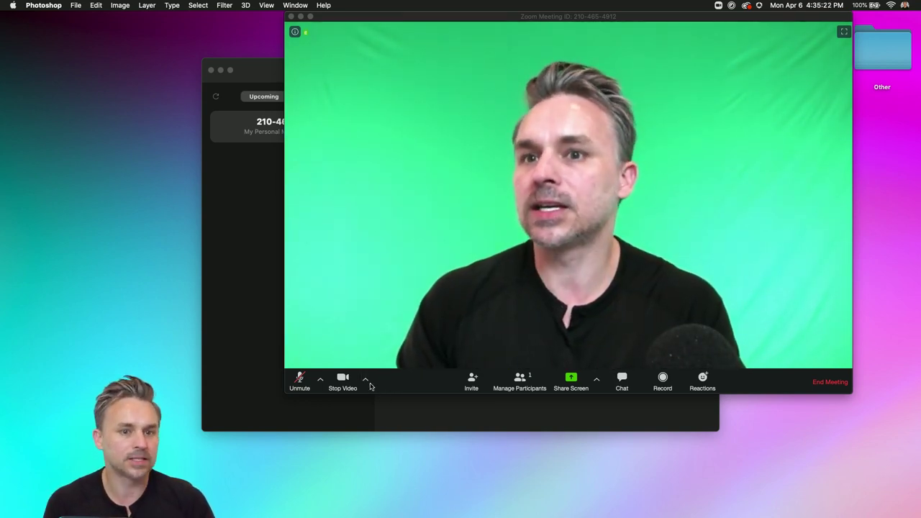
In Zoom video settings, compare 16:9 widescreen and Original ratio, with Enable HD on.
click(368, 386)
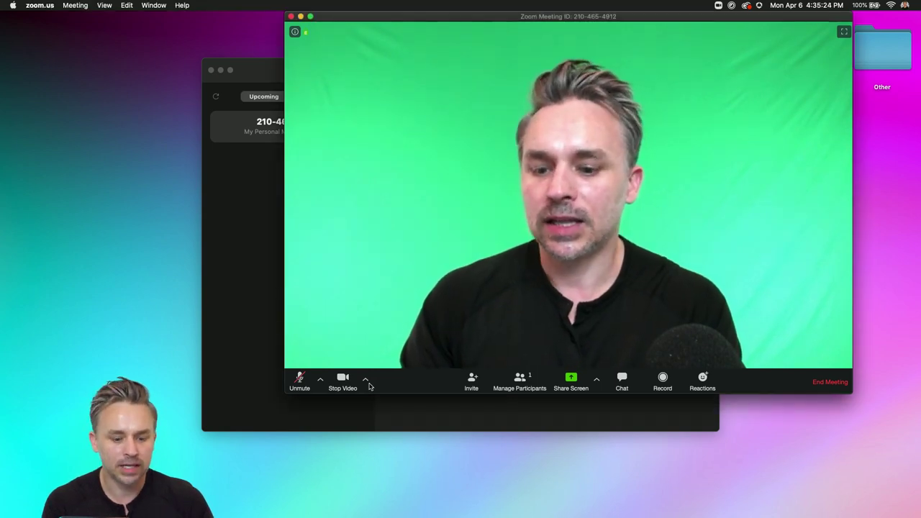
click(366, 381)
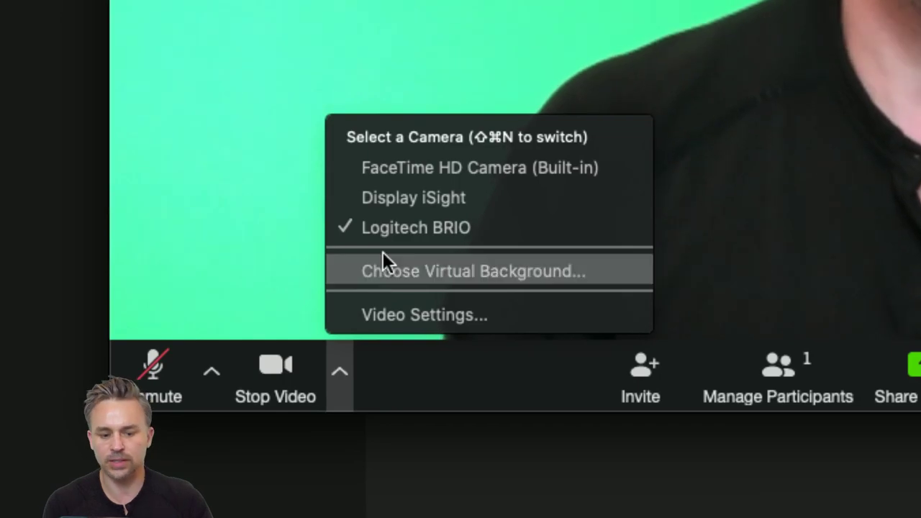
click(375, 317)
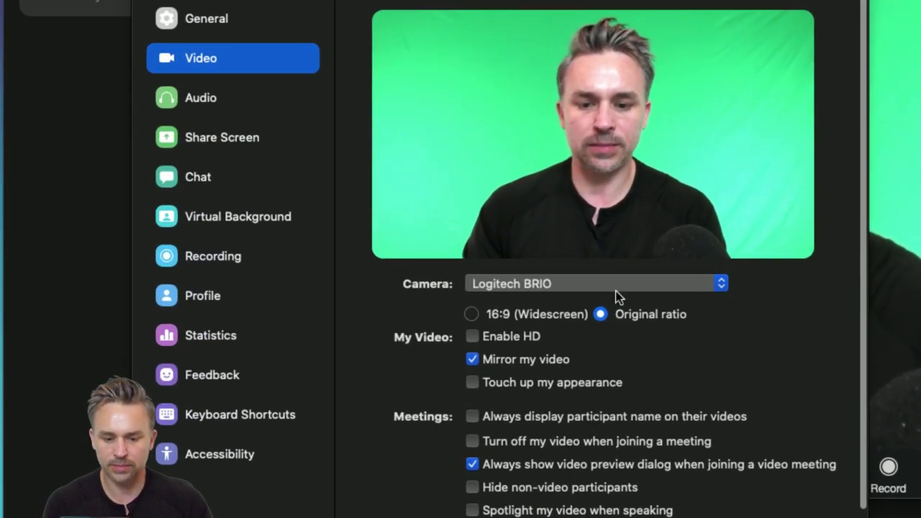
click(472, 314)
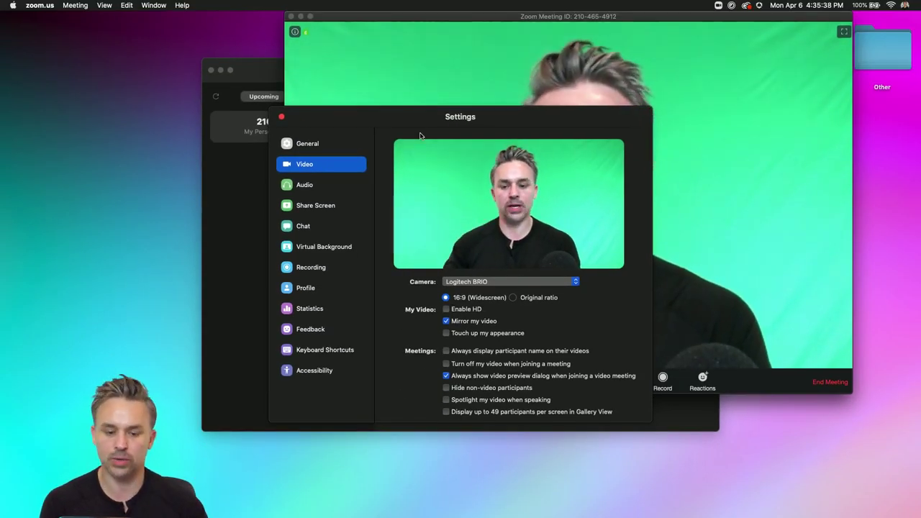
click(512, 297)
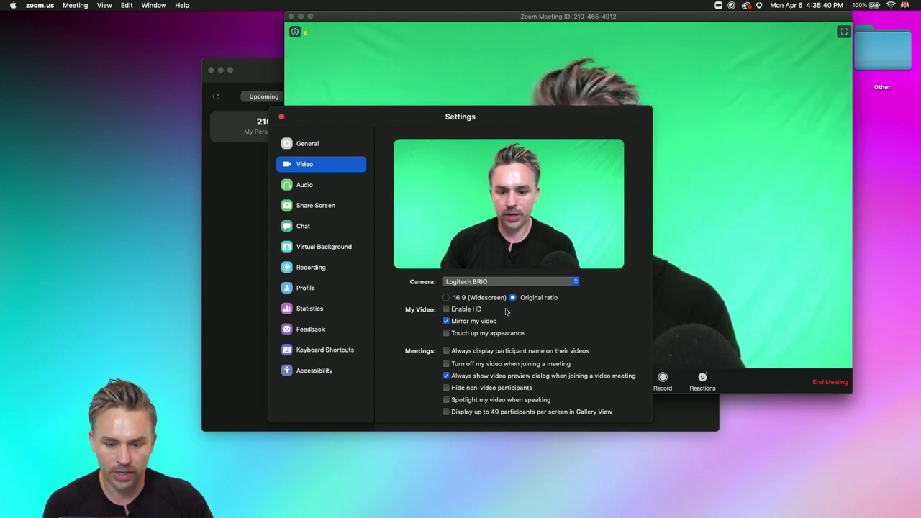
click(446, 297)
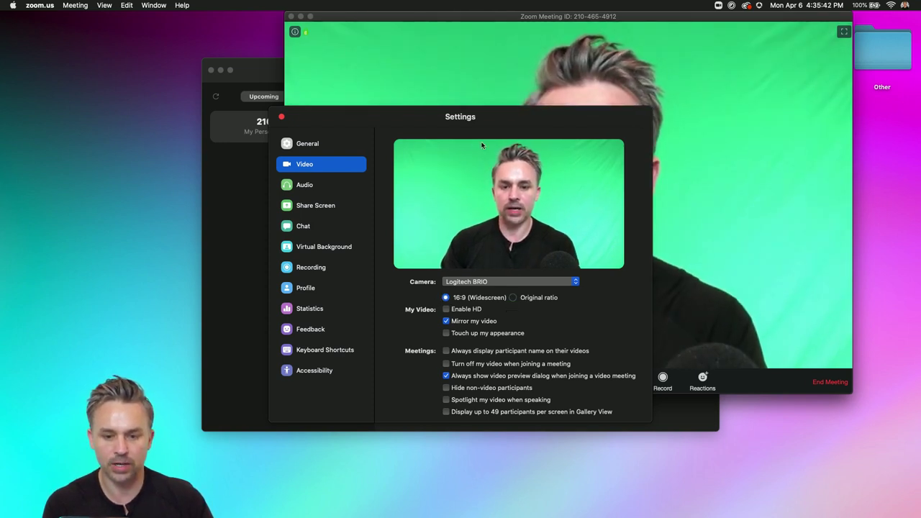
click(513, 298)
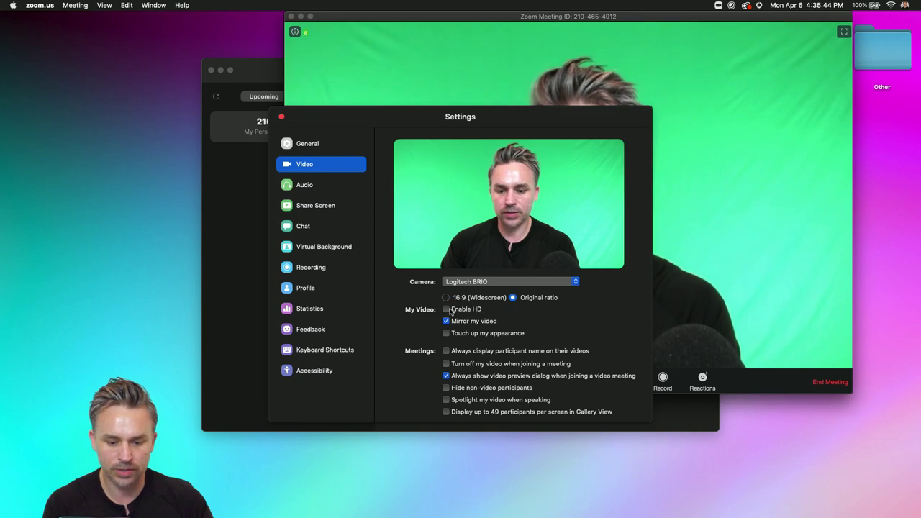
click(447, 310)
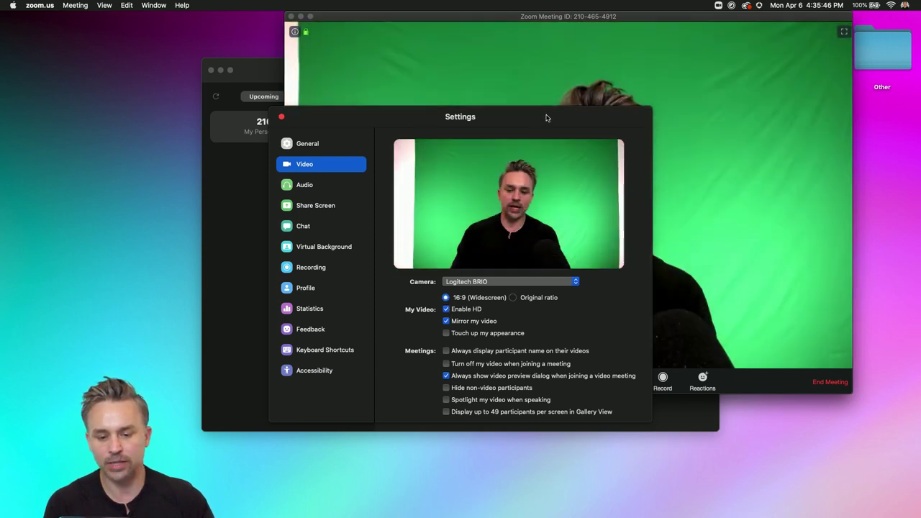
drag(545, 117, 623, 97)
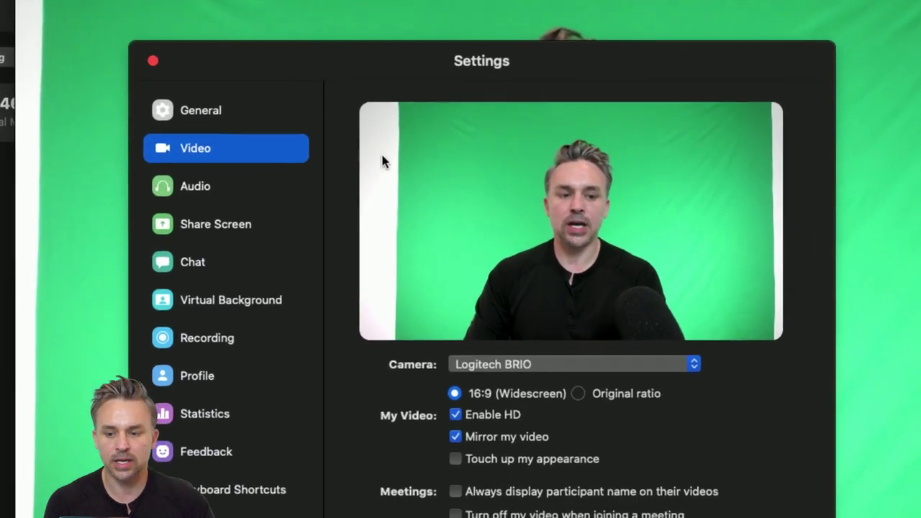
Settle on Original ratio with Enable HD off, and try Touch up my appearance.
click(577, 400)
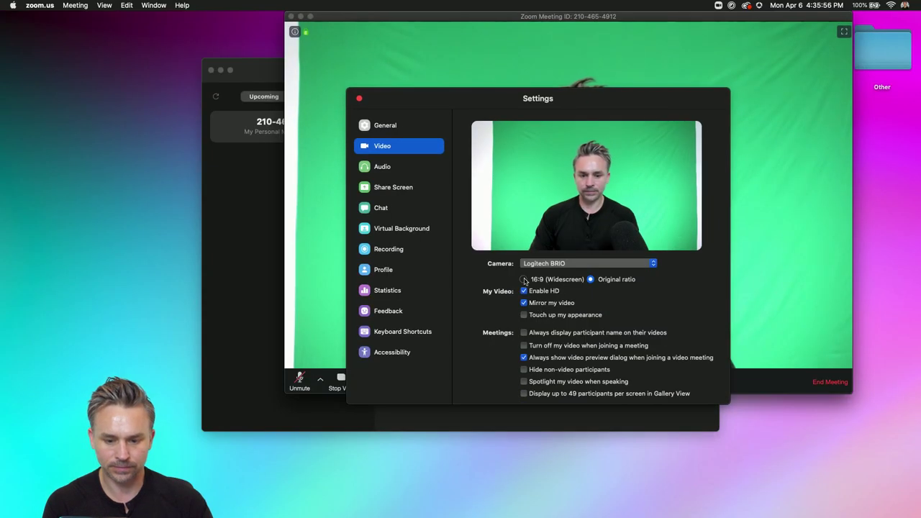
click(523, 279)
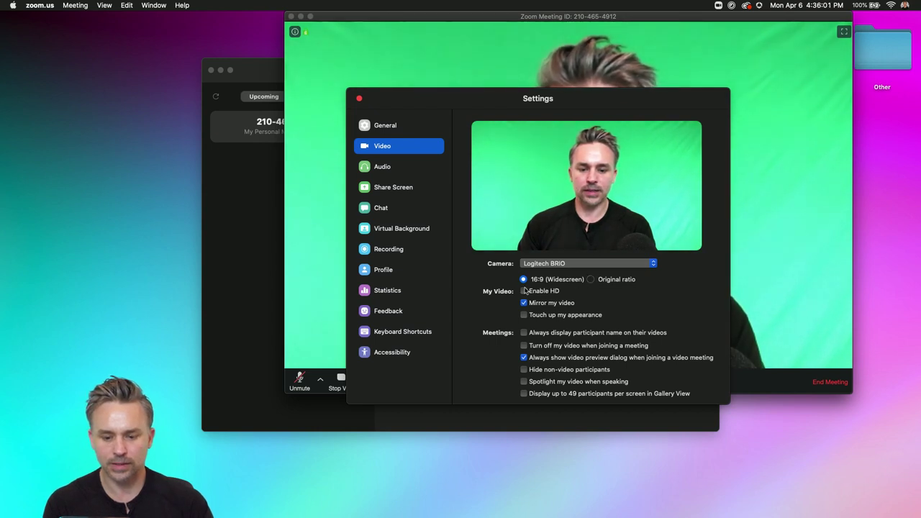
click(590, 279)
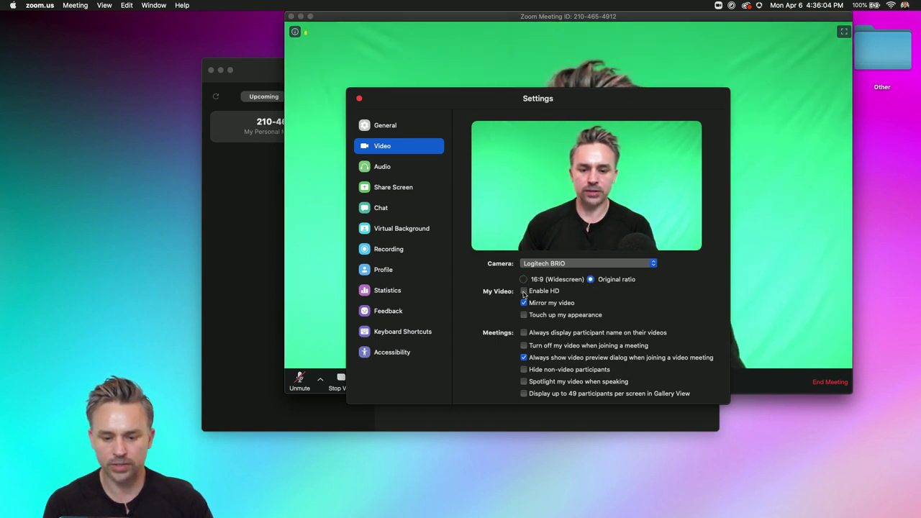
click(524, 291)
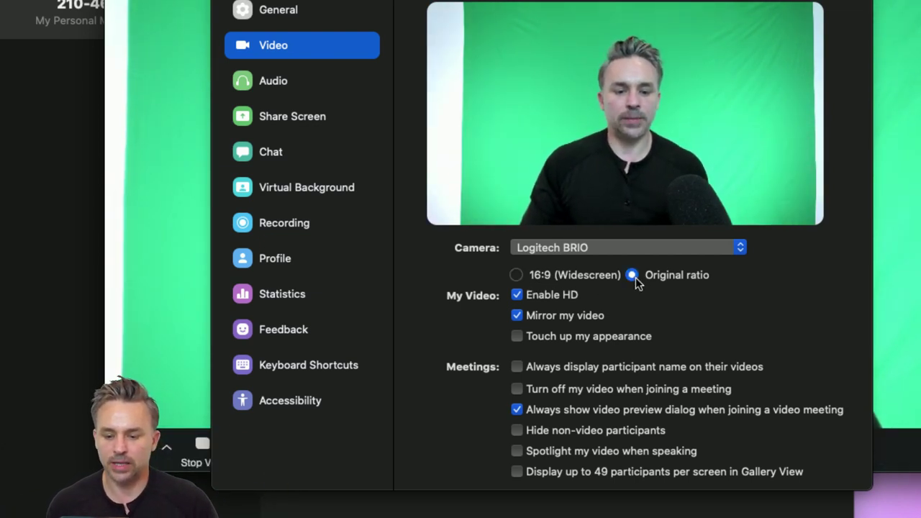
click(515, 296)
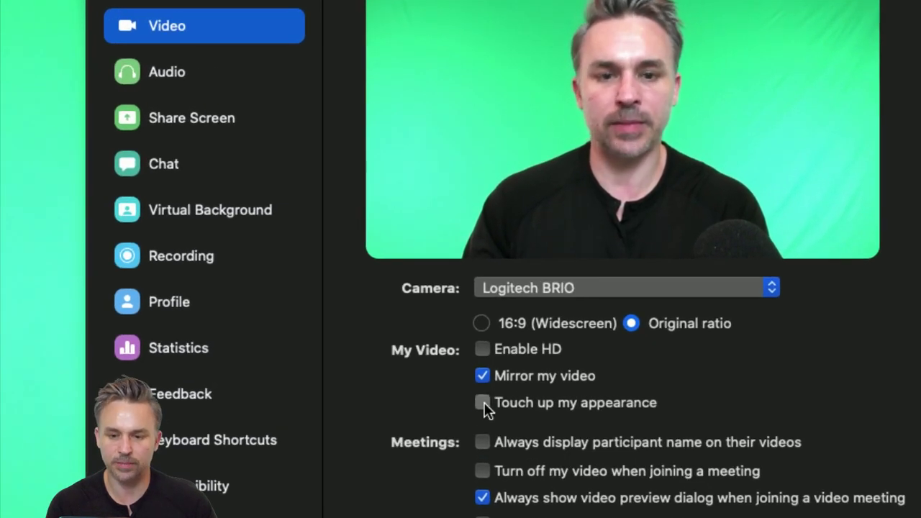
click(483, 404)
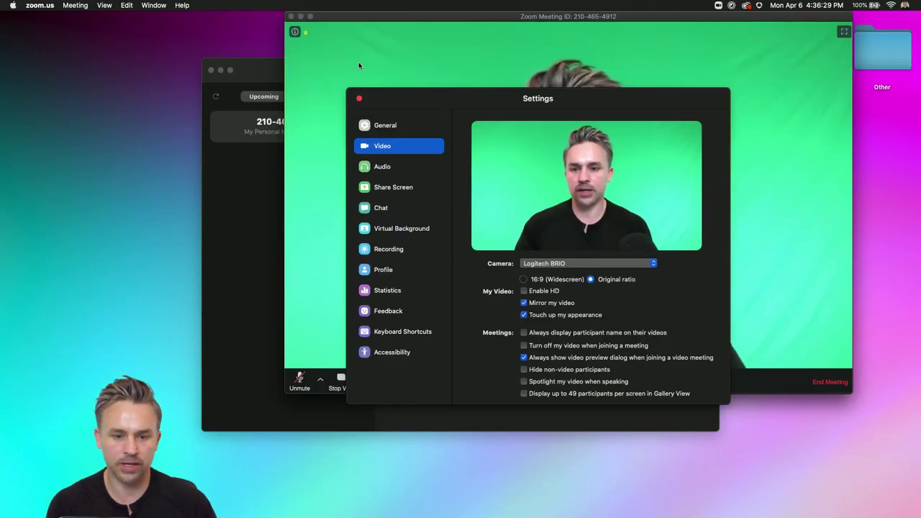
Turn on appearance touch-up and open Virtual Background with I have a green screen unchecked.
drag(452, 95, 75, 174)
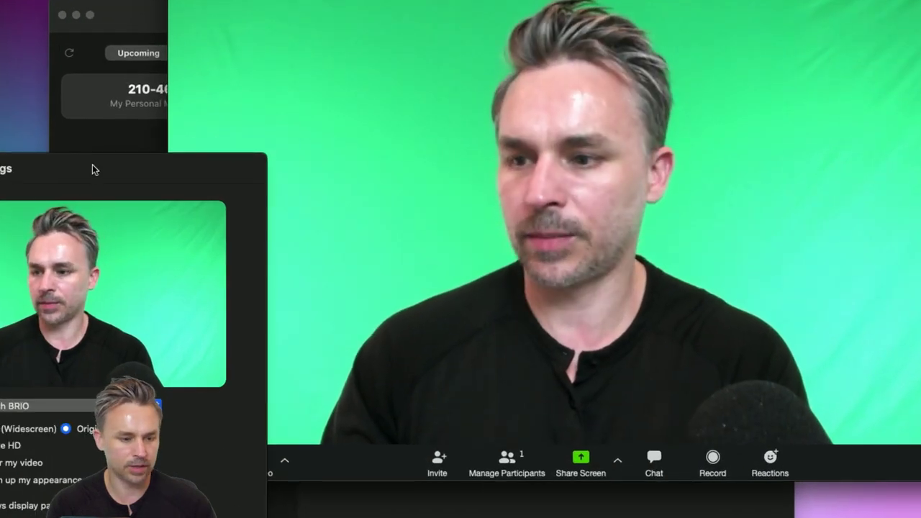
drag(167, 173, 352, 84)
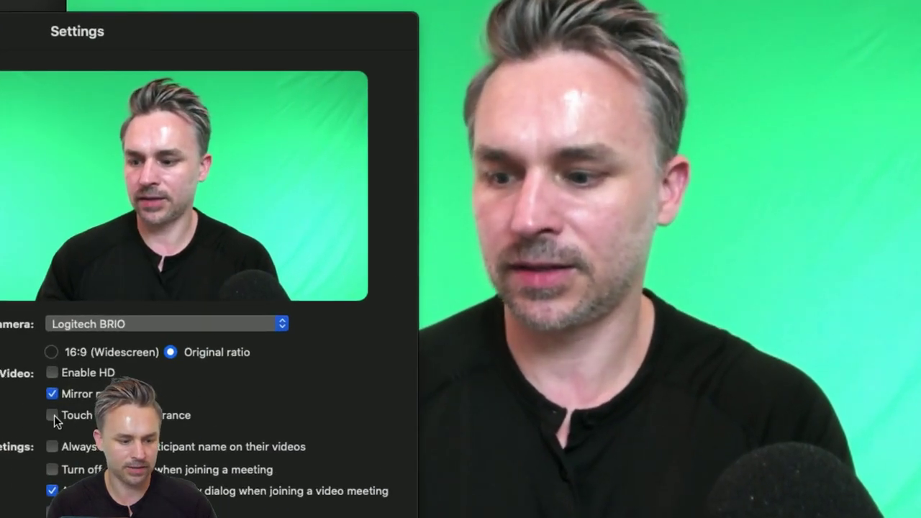
click(92, 394)
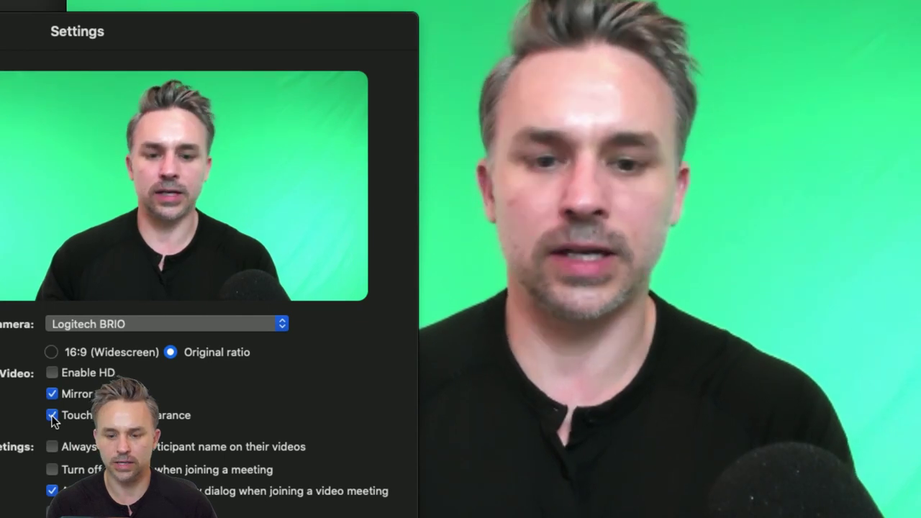
click(52, 417)
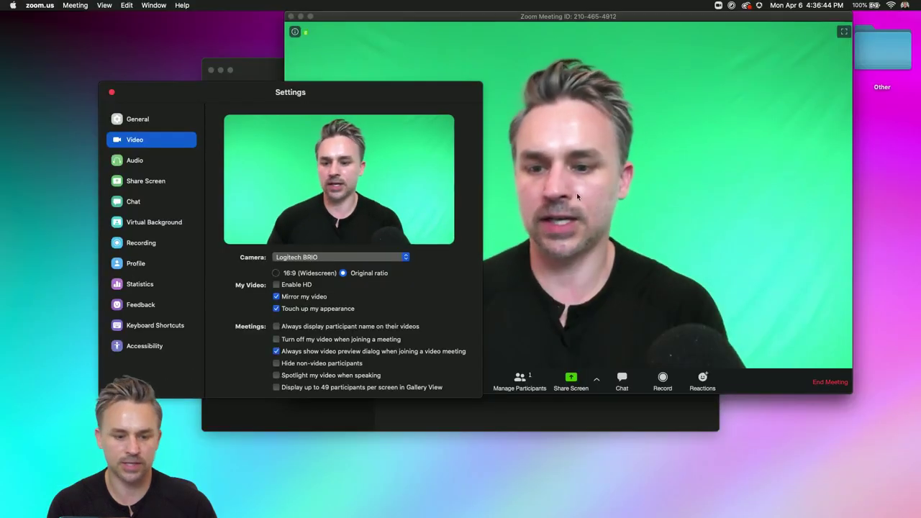
drag(349, 94, 305, 66)
click(151, 220)
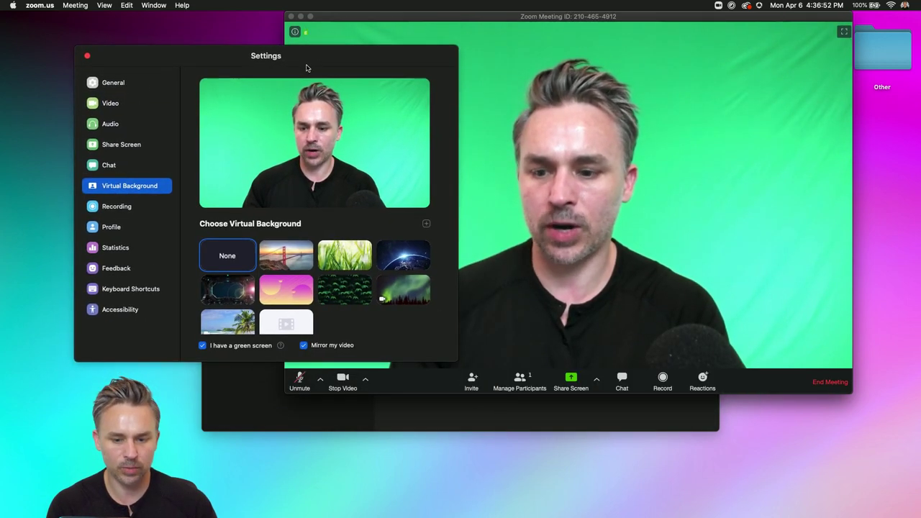
click(203, 347)
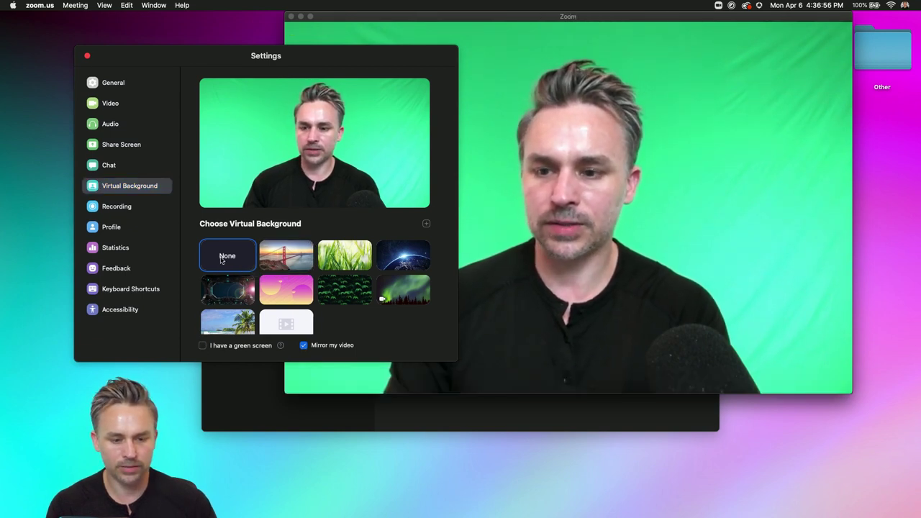
Preview the San Francisco bridge, grass, Earth-from-space and Northern Lights backgrounds.
click(286, 255)
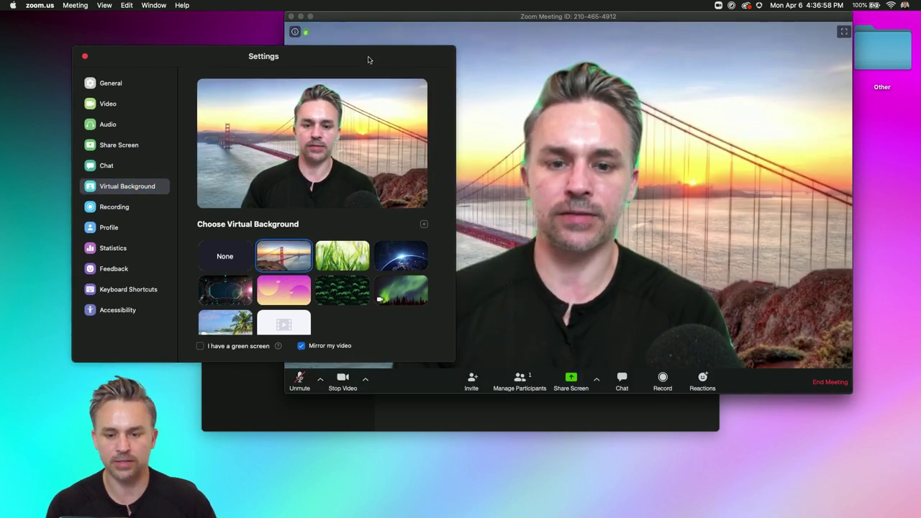
drag(367, 58, 337, 50)
click(314, 248)
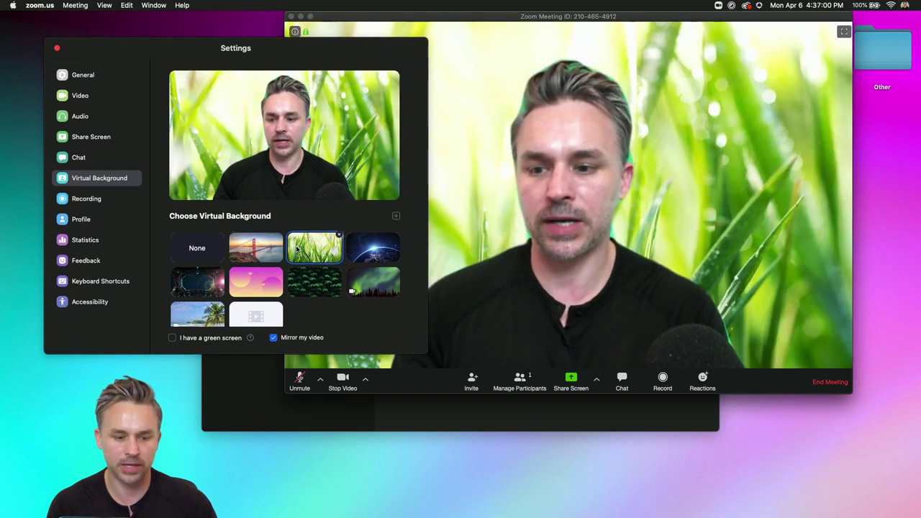
click(368, 249)
click(302, 250)
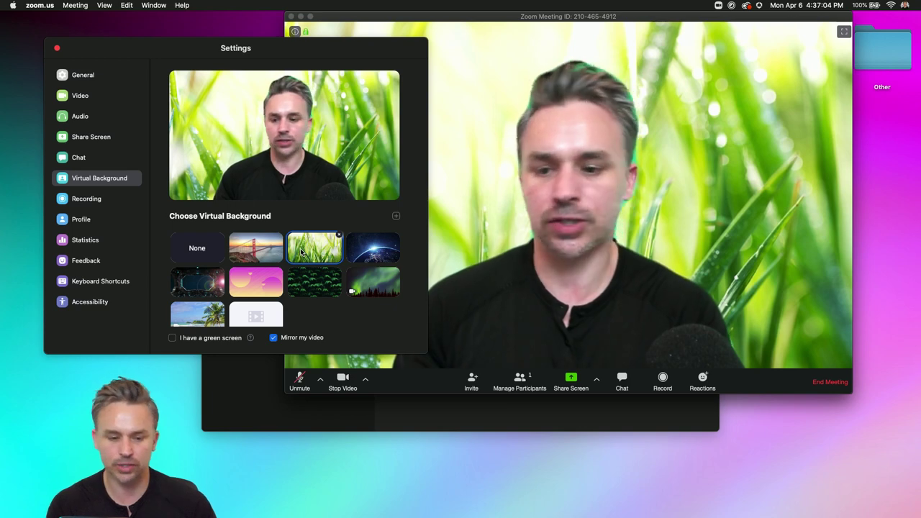
click(370, 249)
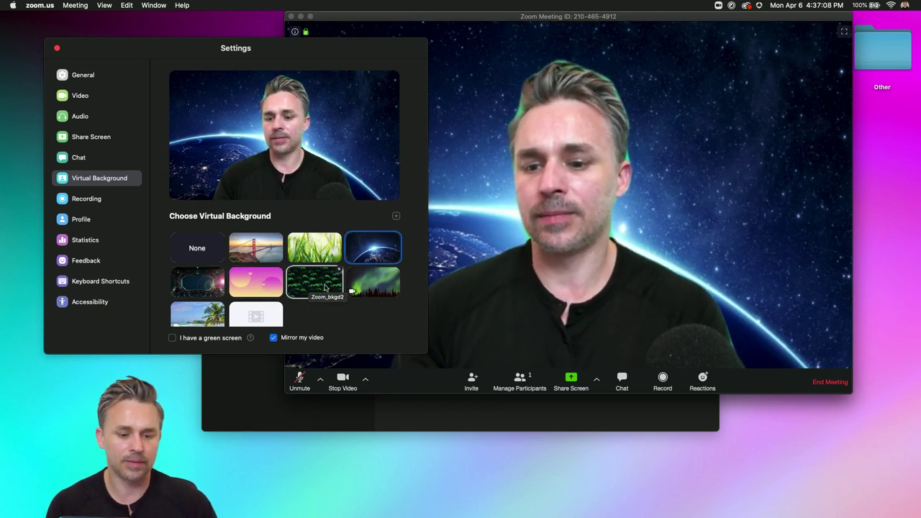
click(374, 286)
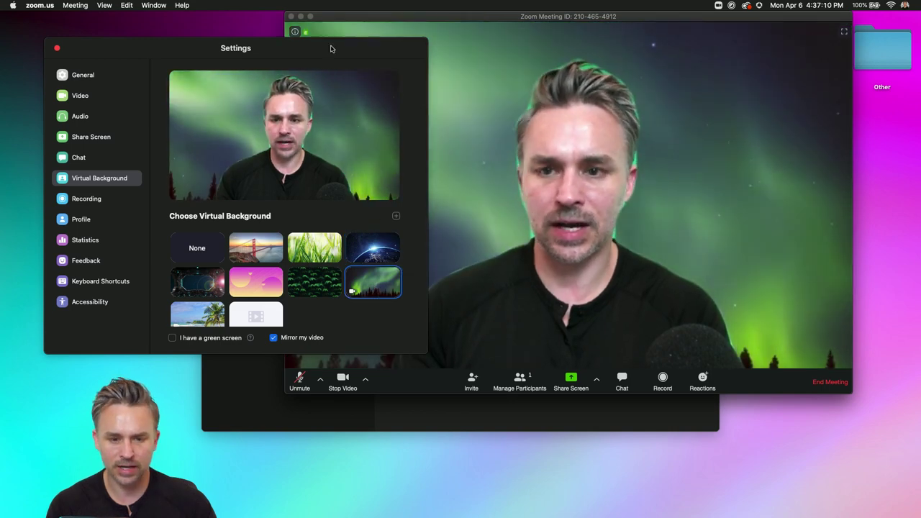
Try the beach and bridge backgrounds, then settle on the Earth-from-space image.
drag(329, 46, 326, 92)
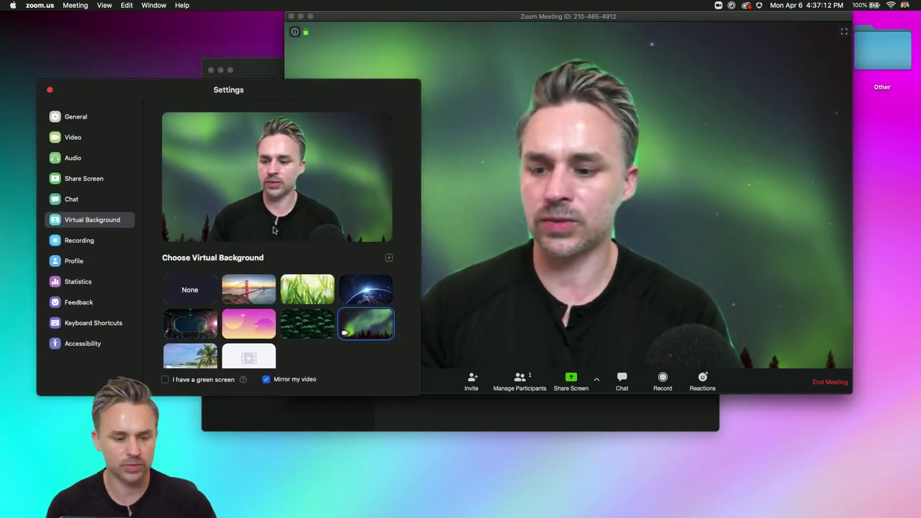
click(180, 365)
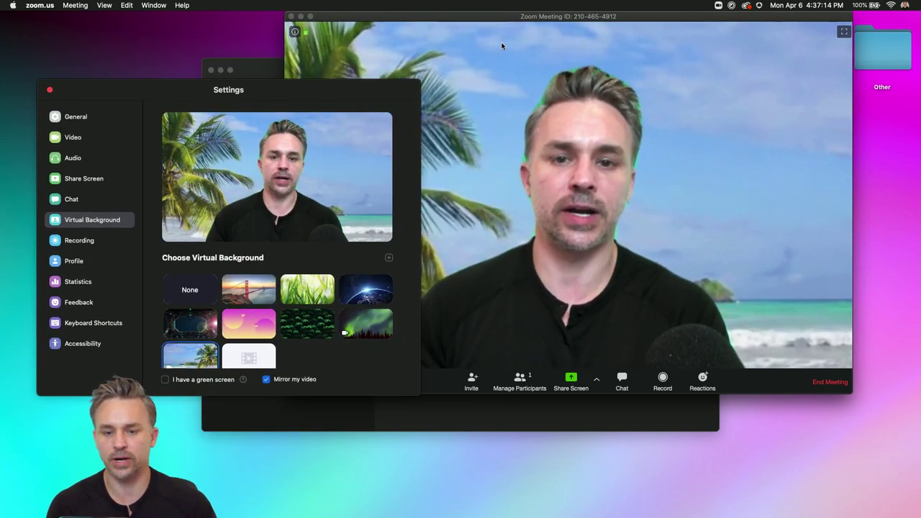
drag(513, 20, 563, 24)
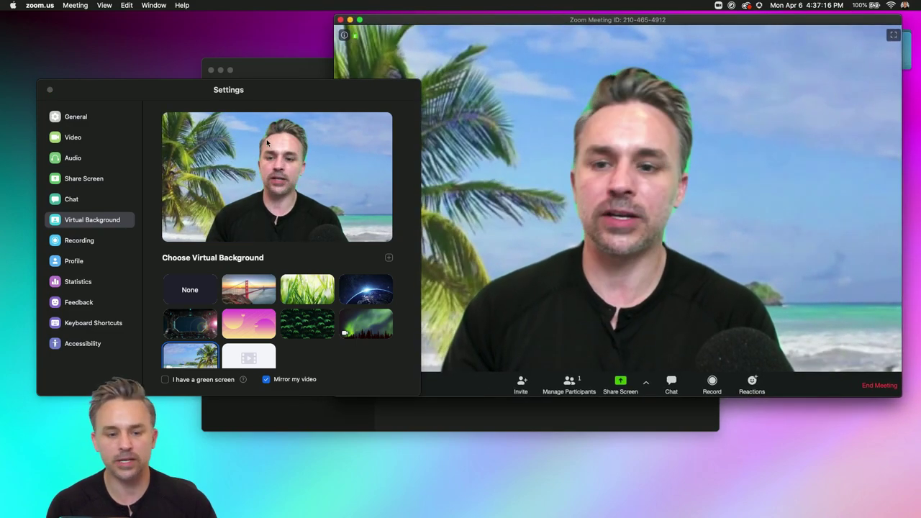
click(218, 346)
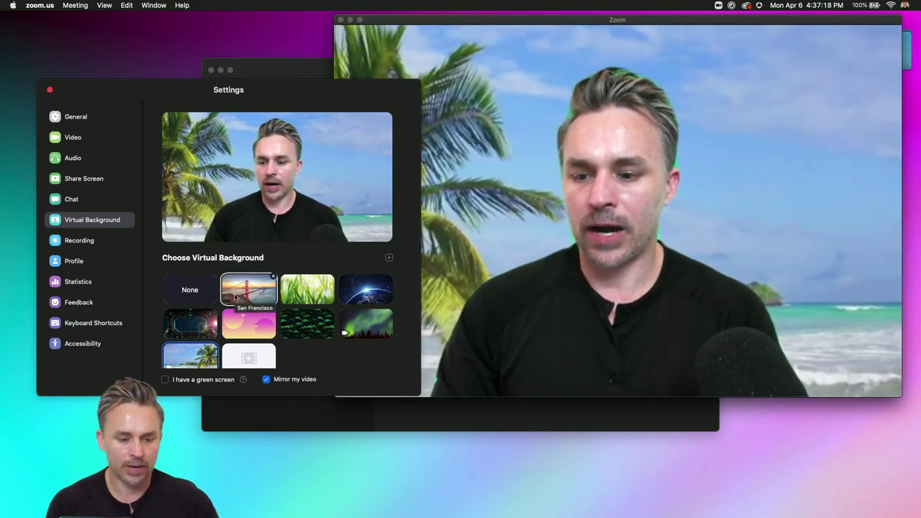
click(238, 297)
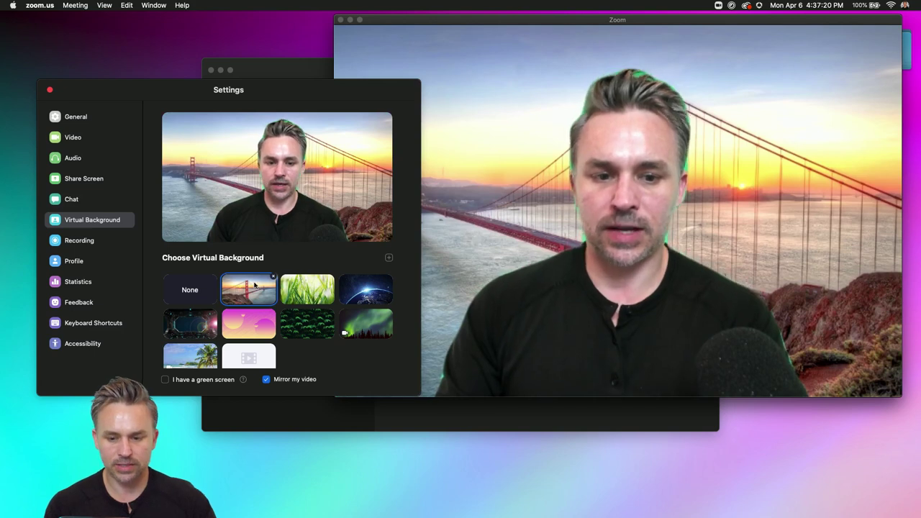
click(358, 289)
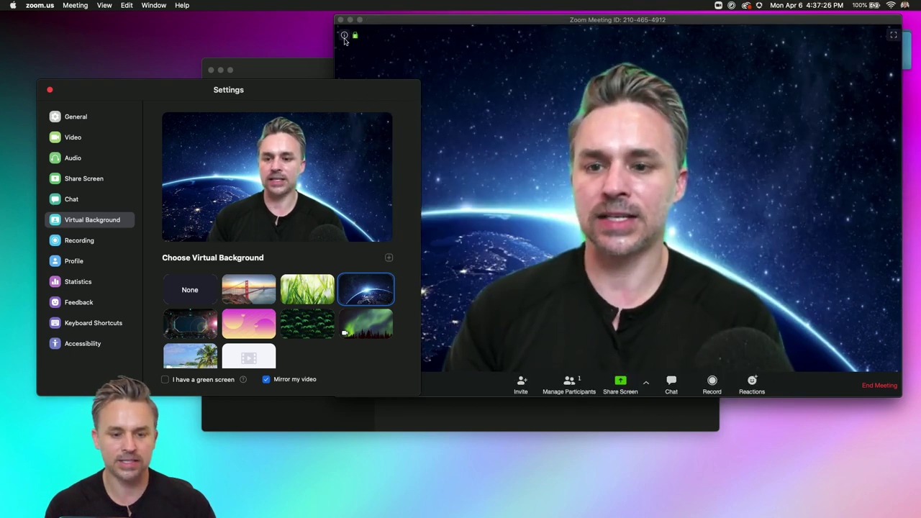
drag(330, 98, 437, 67)
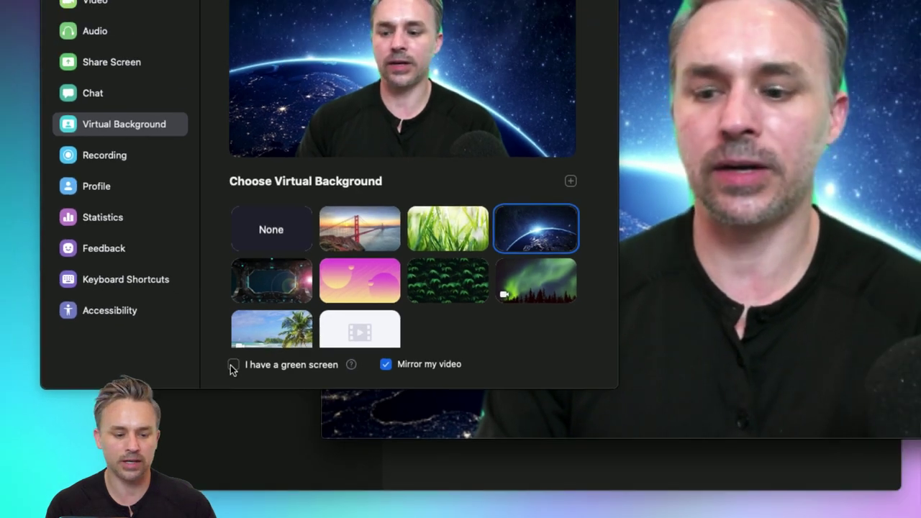
Re-check green screen, then set the virtual background to None and close Settings.
click(234, 364)
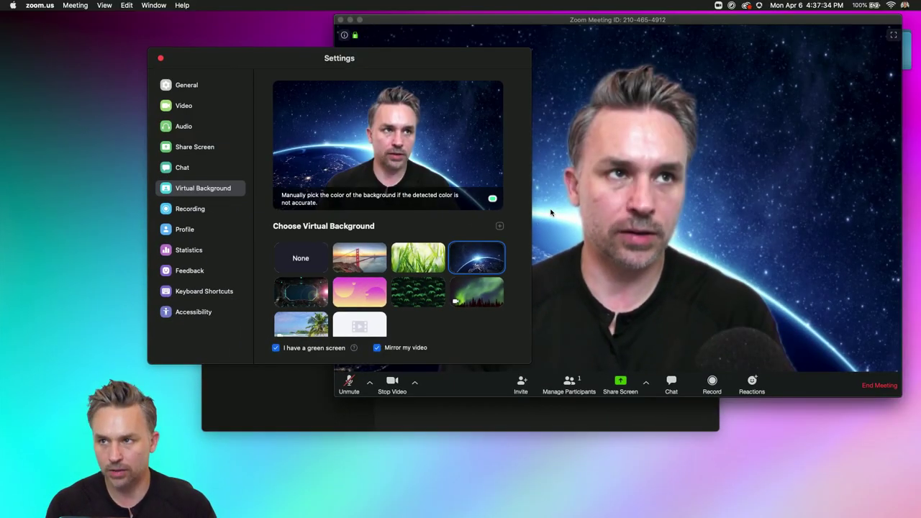
drag(444, 75, 399, 136)
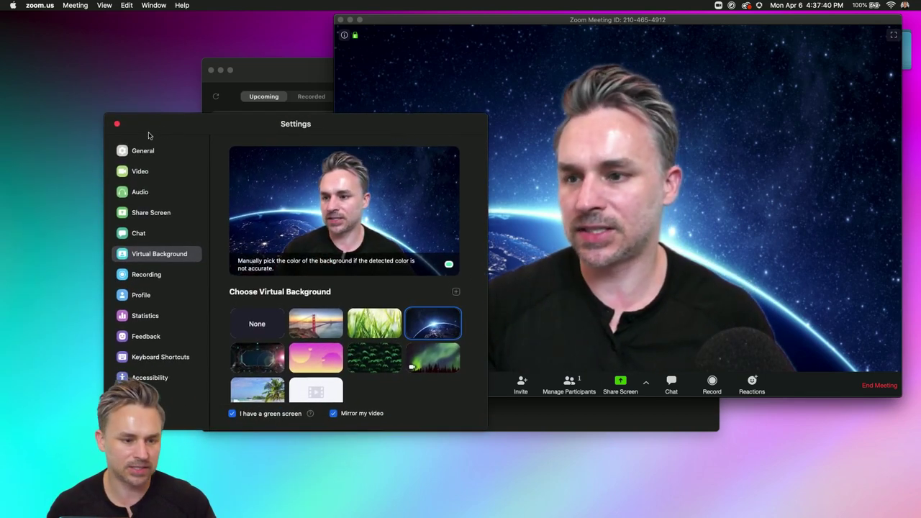
click(118, 125)
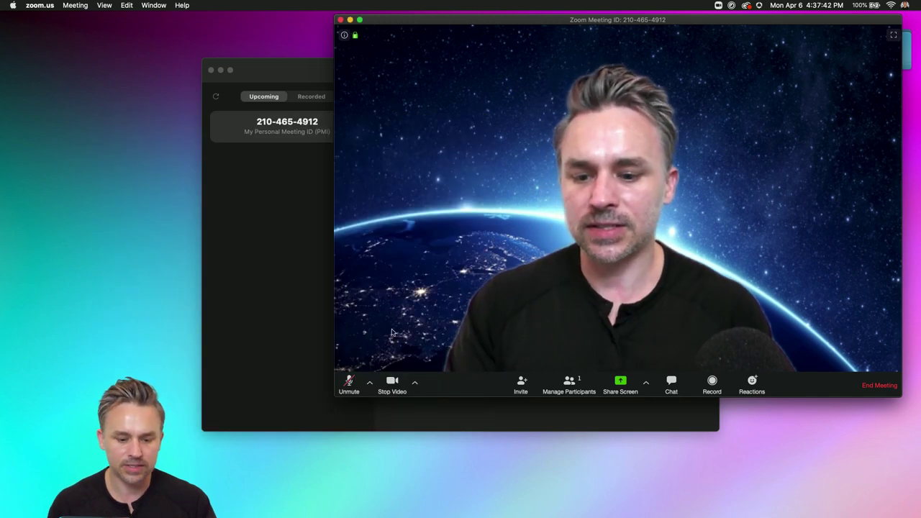
click(414, 387)
click(449, 348)
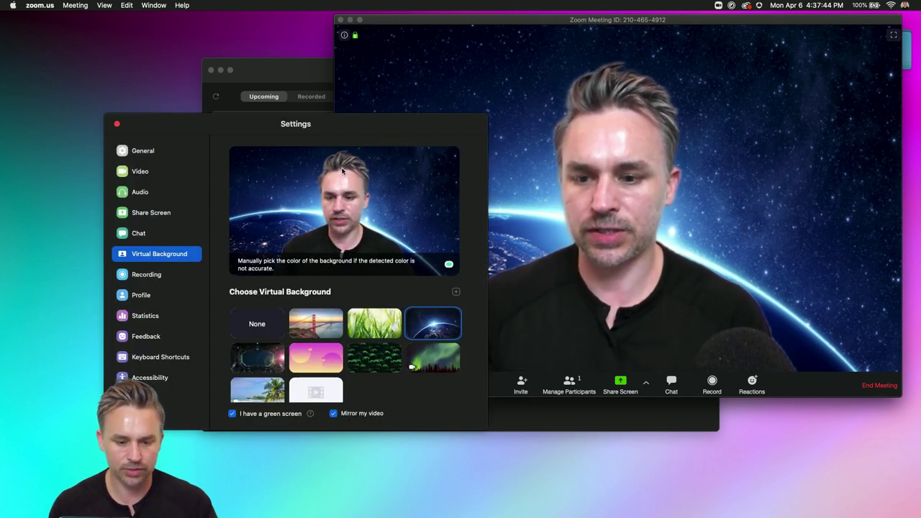
click(257, 324)
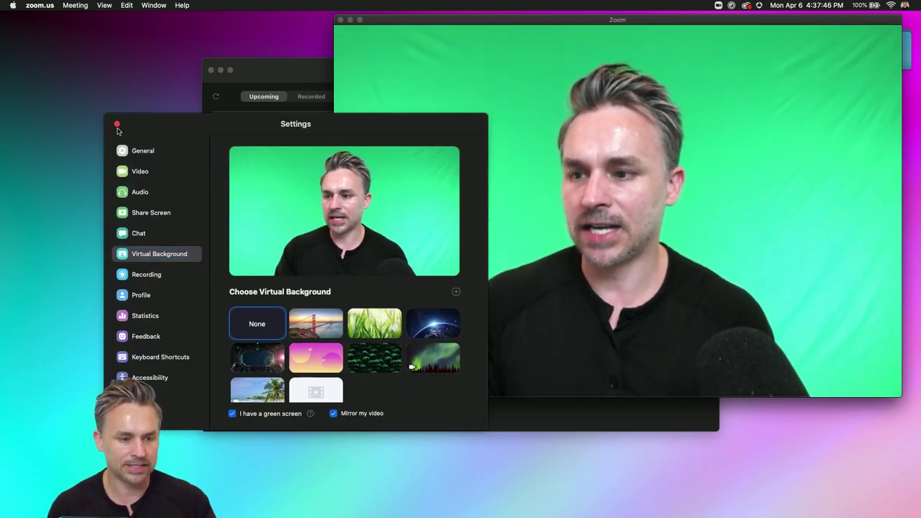
click(117, 124)
click(359, 21)
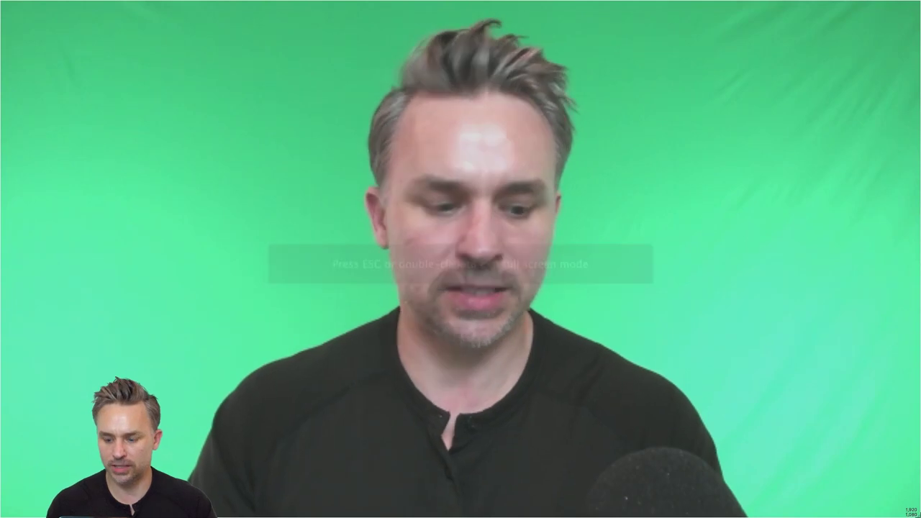
Screenshot the full-screen green-screen video and open 'Screen Shot 2020-04-06 at 4.38.00 PM.png' in Photoshop.
key(super+shift+4)
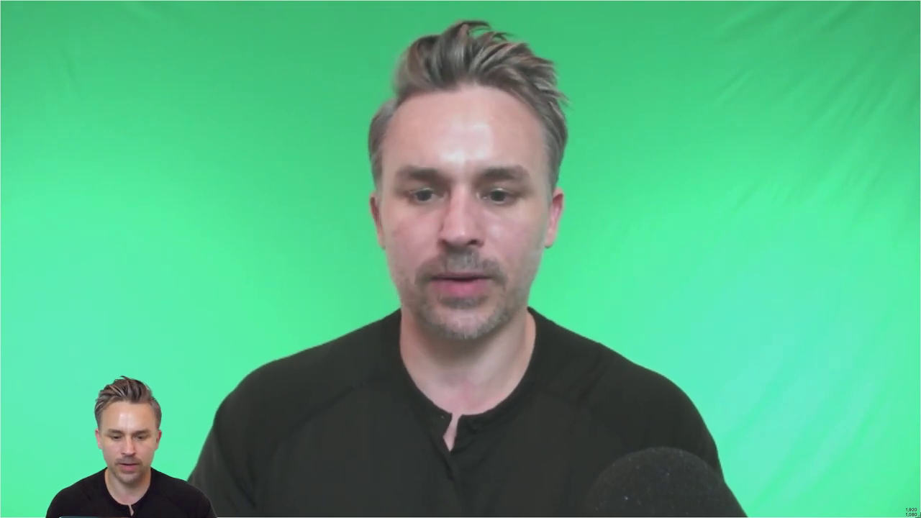
key(Escape)
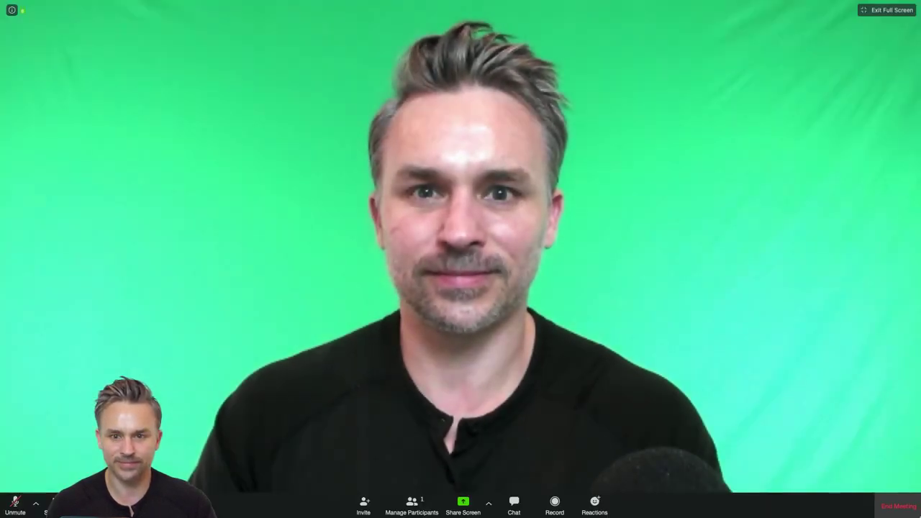
key(Escape)
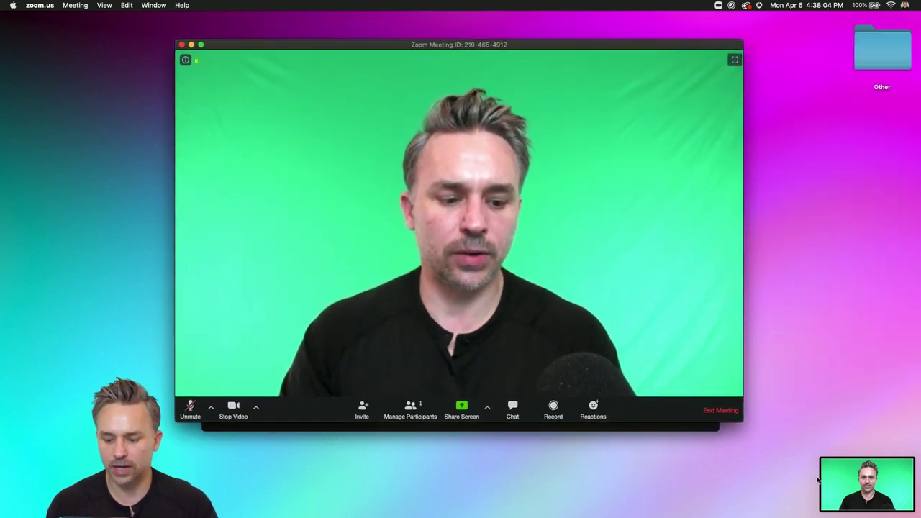
drag(821, 481, 920, 481)
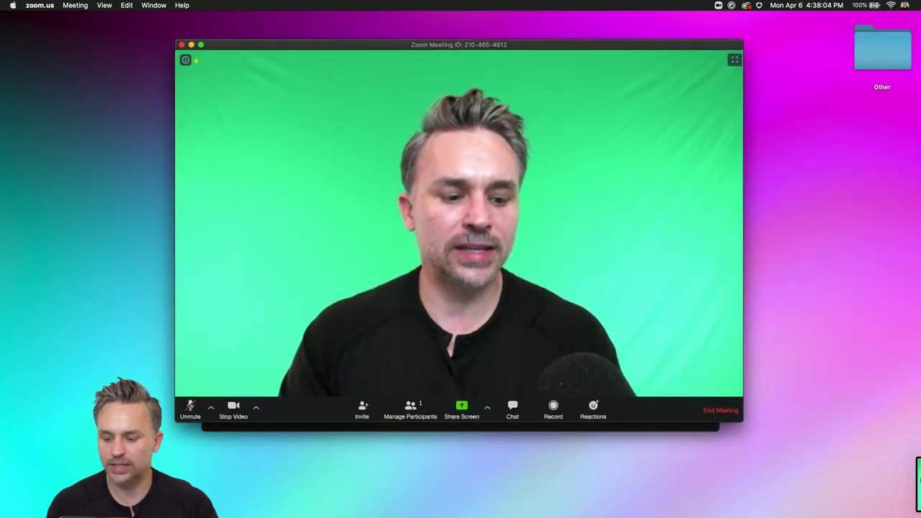
click(882, 137)
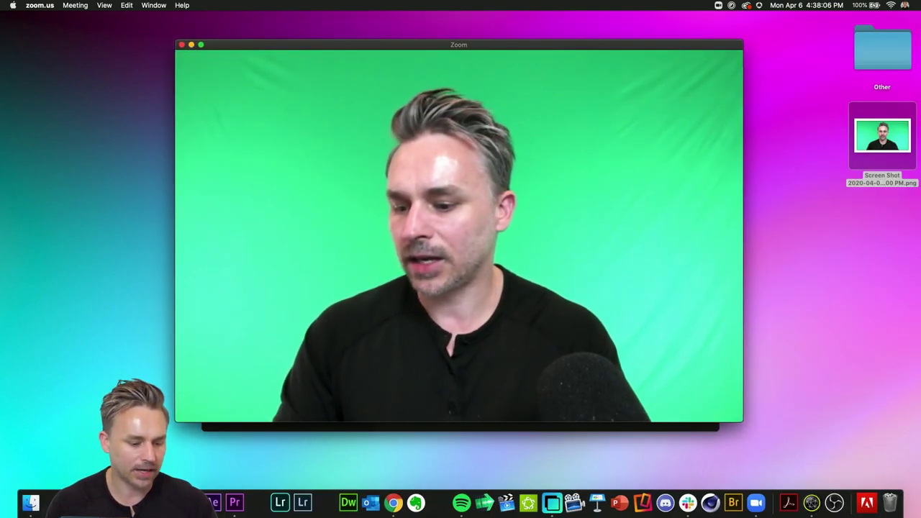
drag(85, 496, 86, 498)
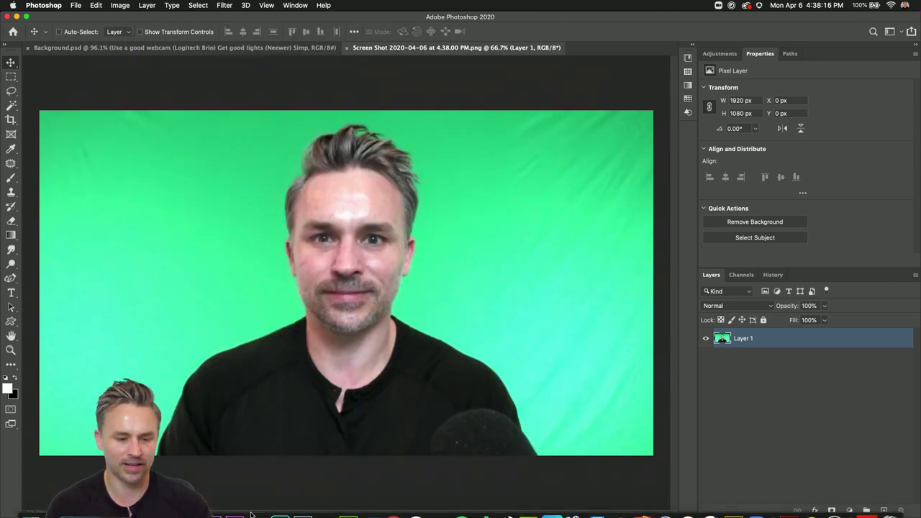
Capture a second full-screen screenshot, 'Screen Shot 2020-04-06 at 4.38.25 PM.png', and view it in Photoshop.
click(16, 16)
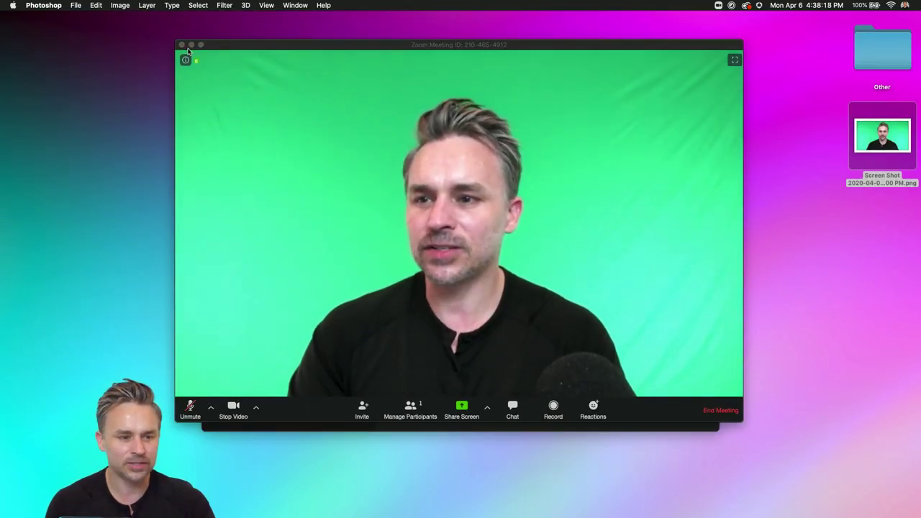
click(201, 44)
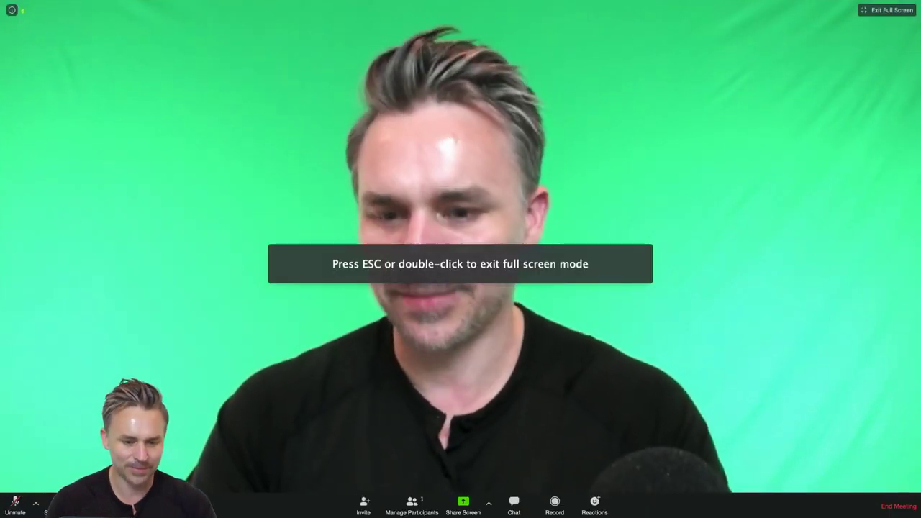
drag(2, 2, 920, 516)
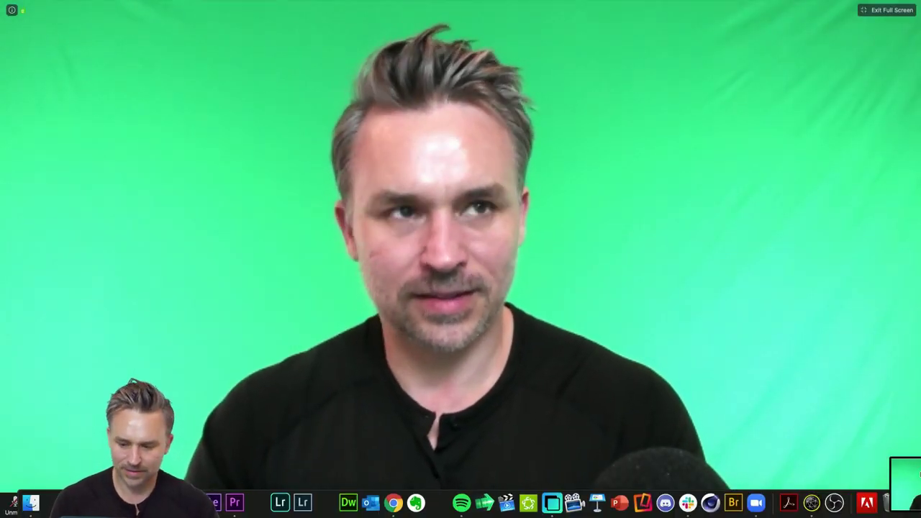
key(Escape)
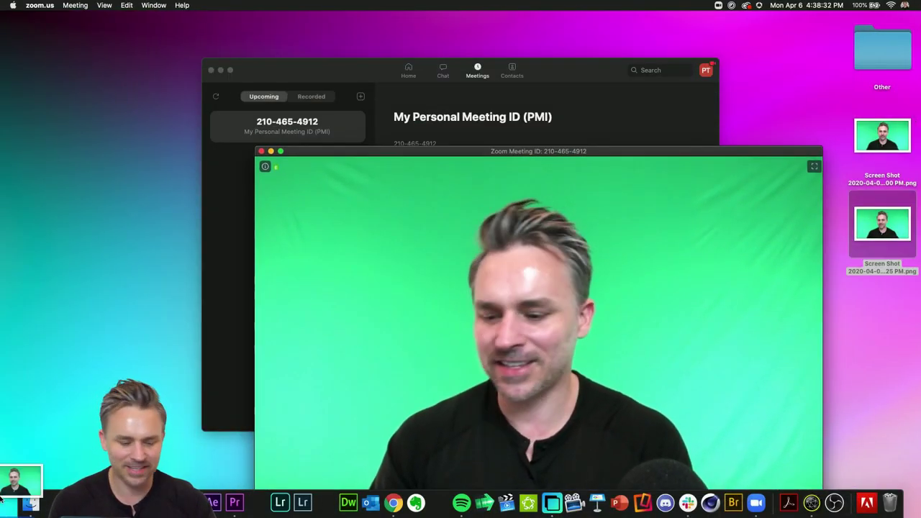
click(94, 502)
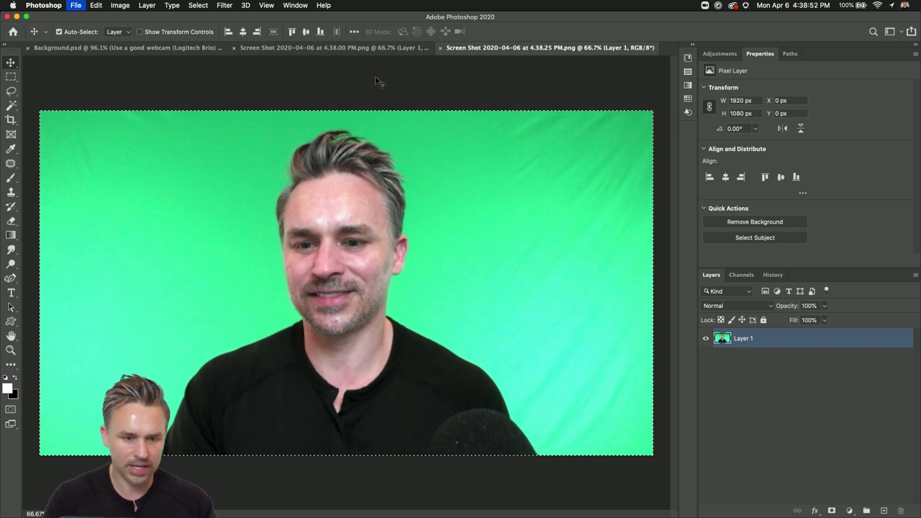
Close each screenshot document and paste them into Background.psd as Layer 7 and Layer 8.
key(super+w)
click(195, 48)
key(super+v)
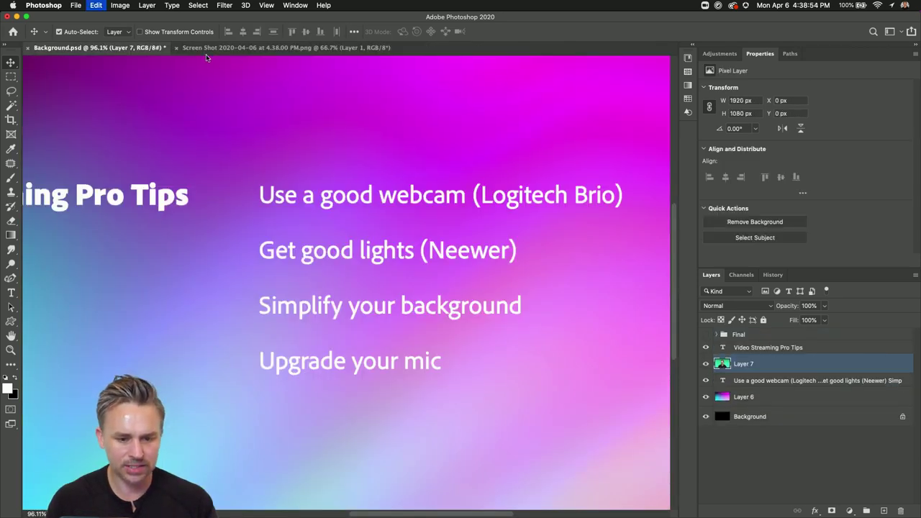
click(240, 48)
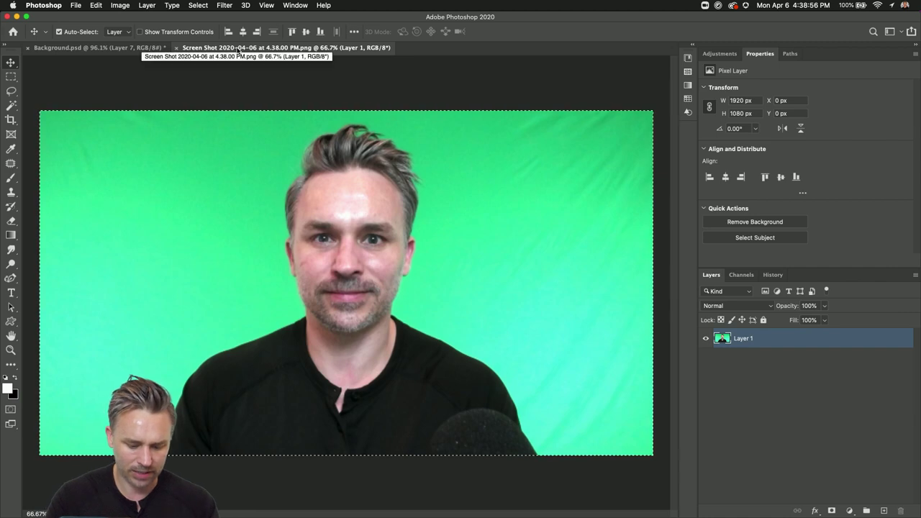
click(178, 49)
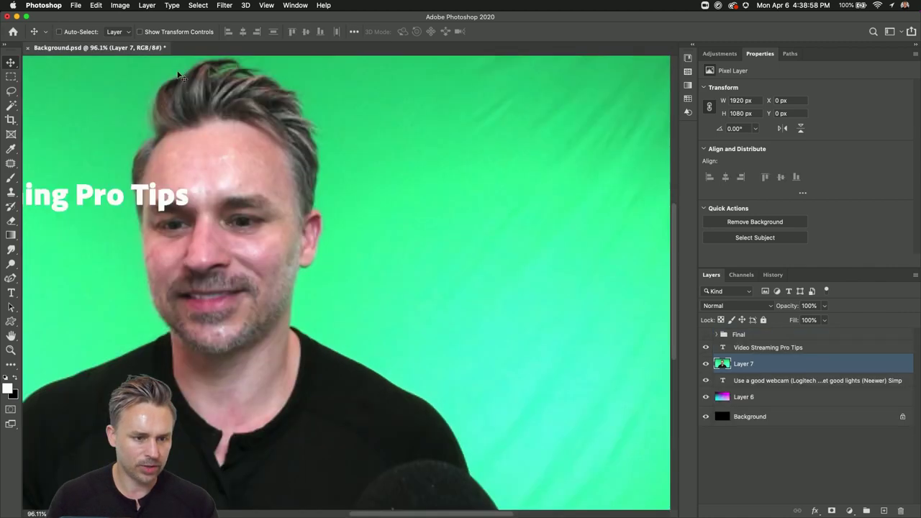
key(super+v)
Fit the canvas and confirm the 1920×1080 size in Image Size, then cancel.
key(super+0)
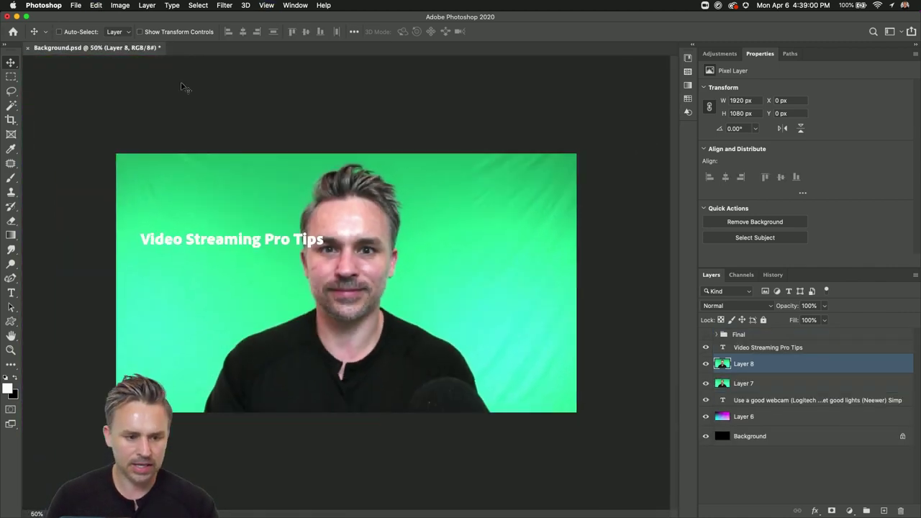
click(120, 5)
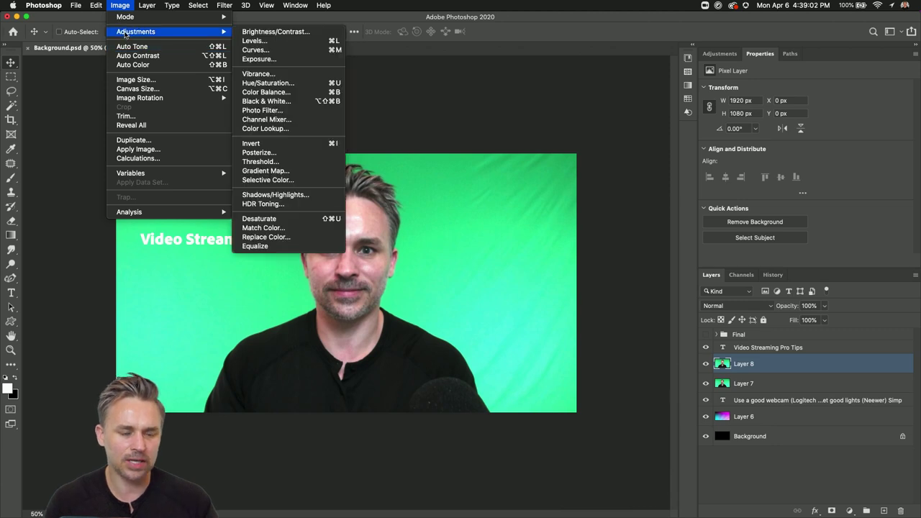
click(119, 7)
click(120, 5)
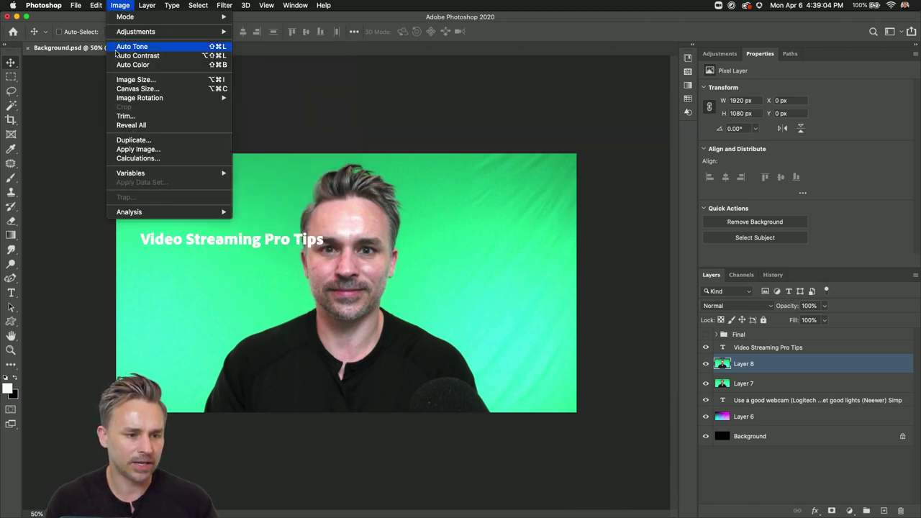
click(129, 80)
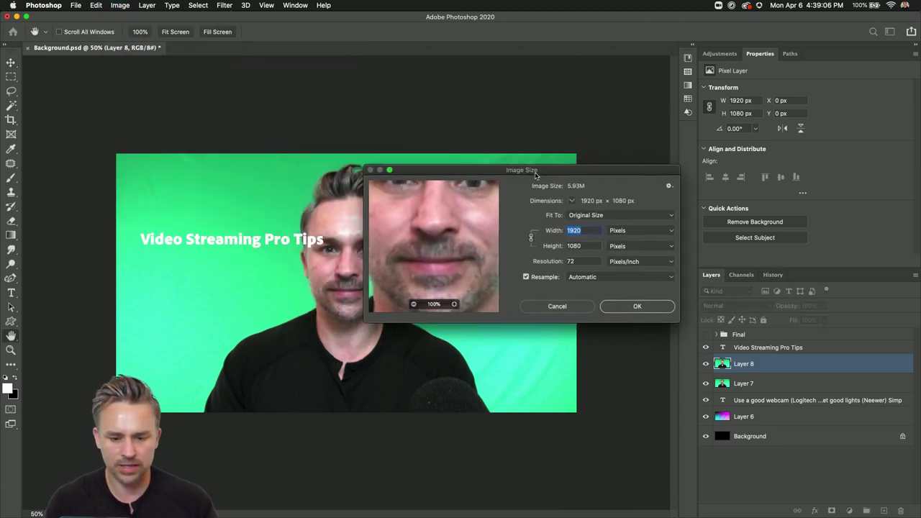
drag(492, 223, 416, 269)
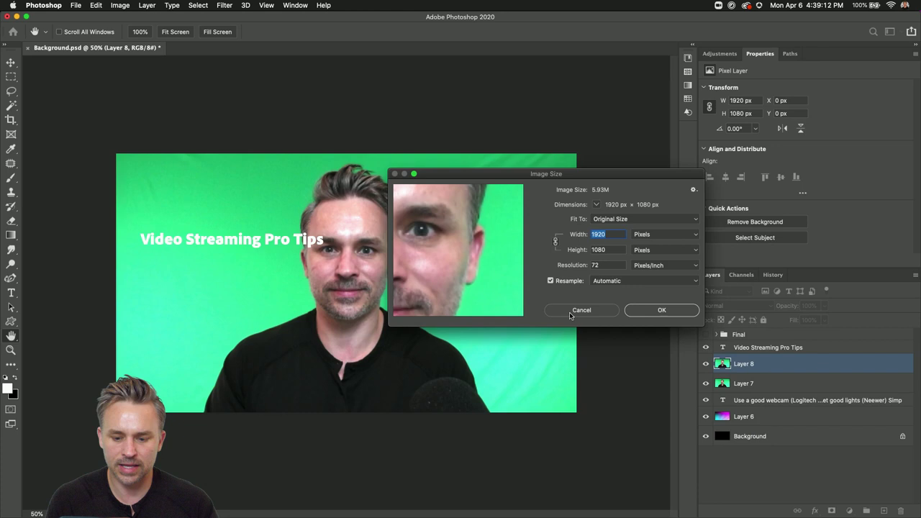
click(570, 313)
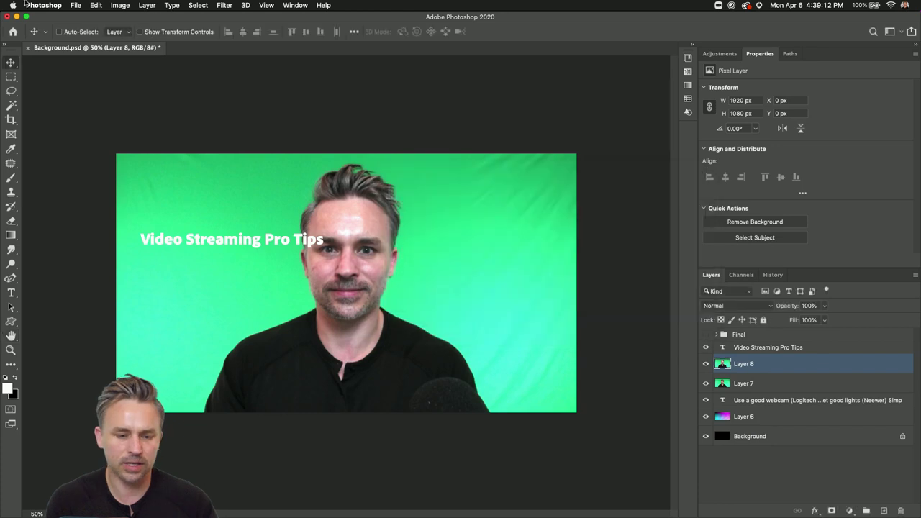
Create a blank 1920×1080 HDTV 1080p document, hide its guides, then close it.
click(72, 5)
click(78, 19)
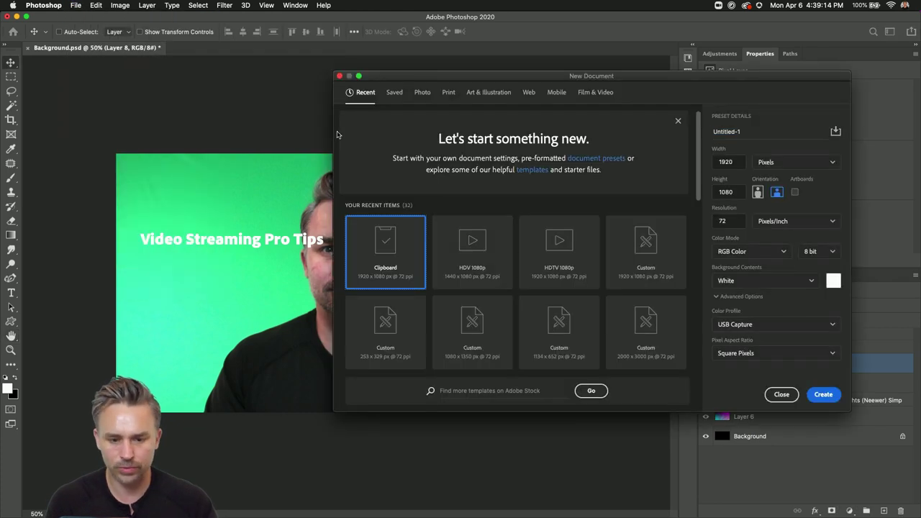
drag(484, 76, 407, 77)
click(517, 93)
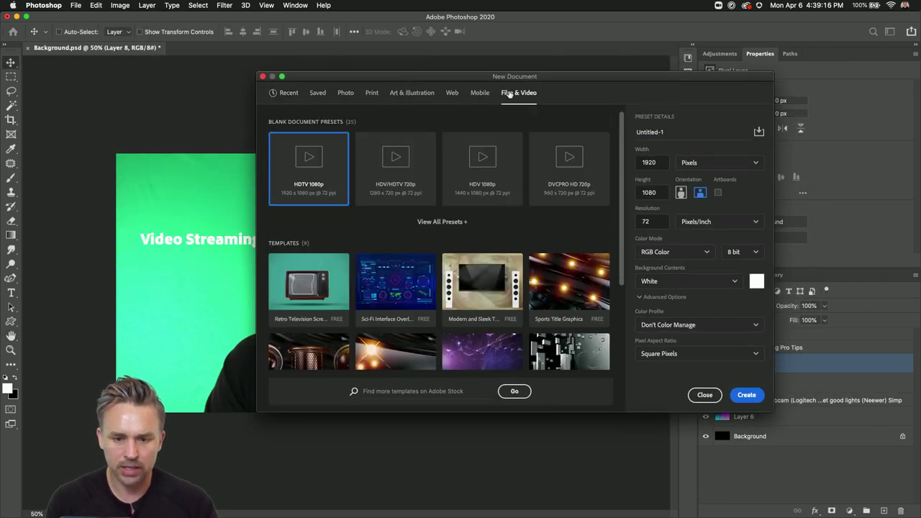
click(427, 222)
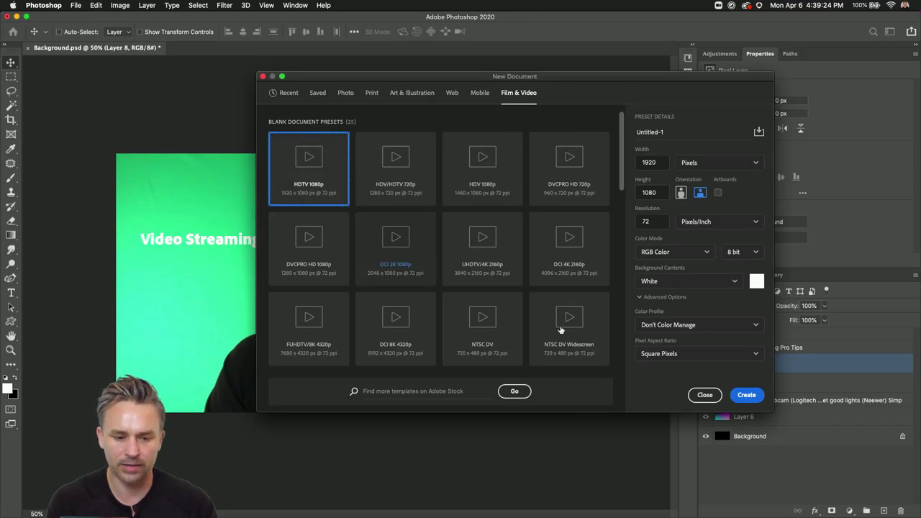
click(746, 395)
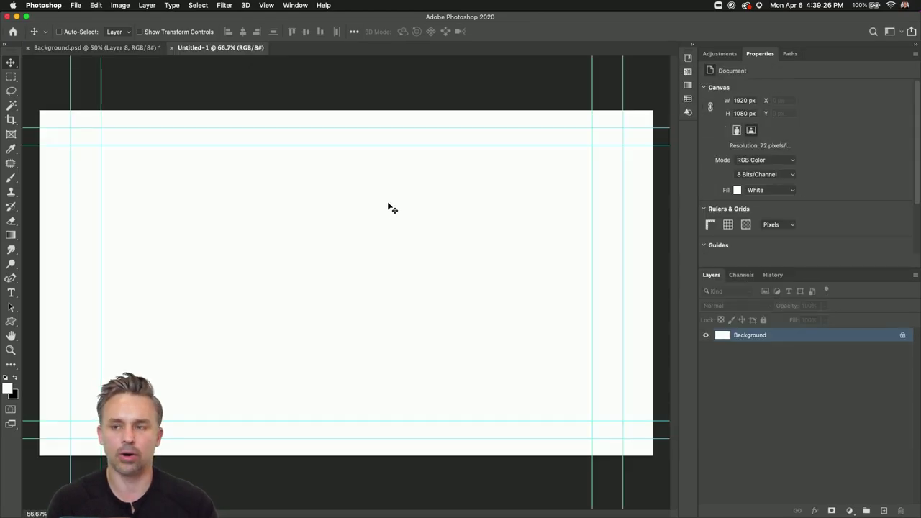
key(super+semicolon)
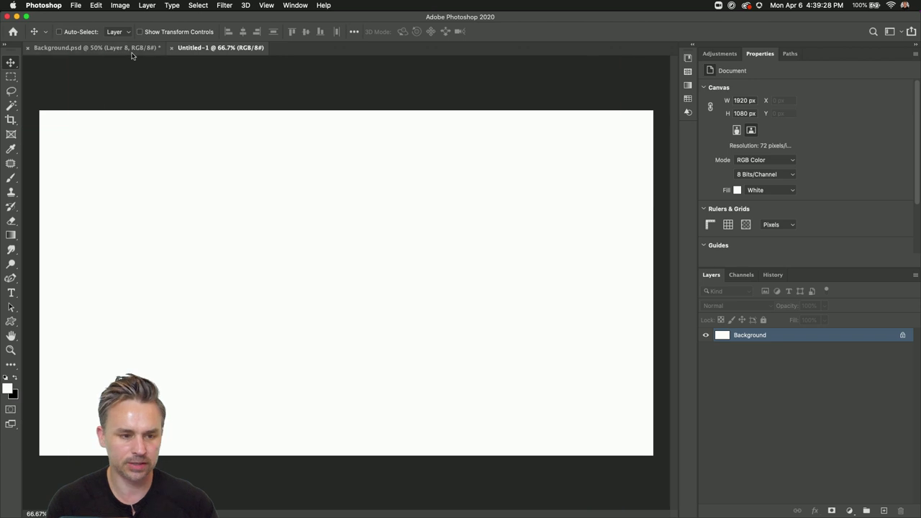
key(super+w)
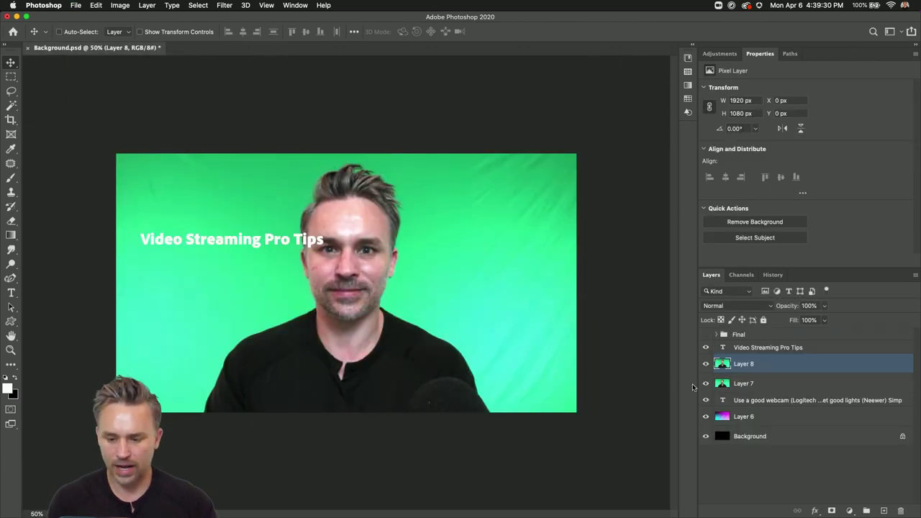
Hide Layer 8, delete the two title text layers, and zoom in on Layer 7.
click(706, 365)
key(alt+bracketleft)
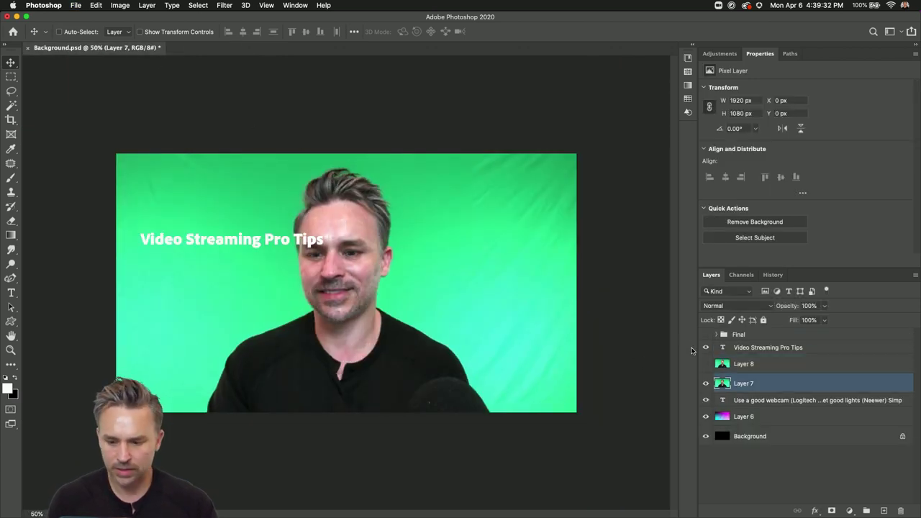
click(751, 347)
super+click(753, 401)
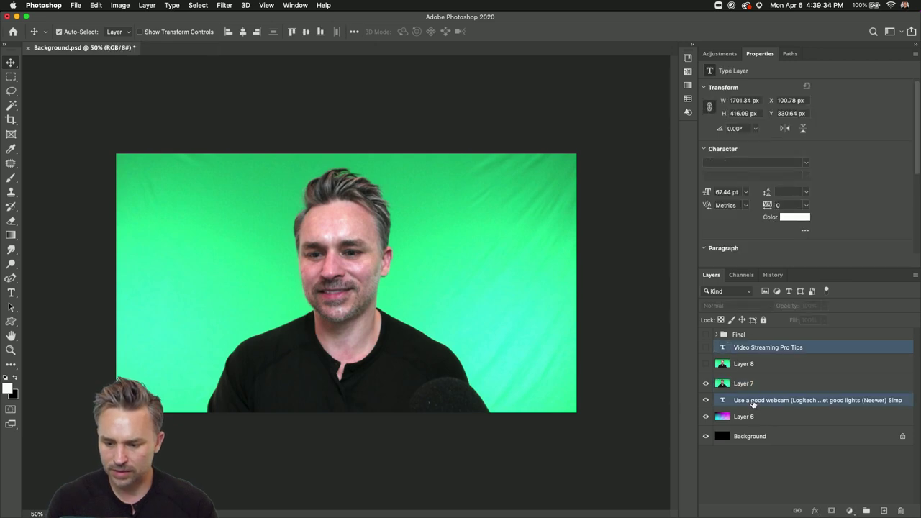
click(898, 510)
click(743, 372)
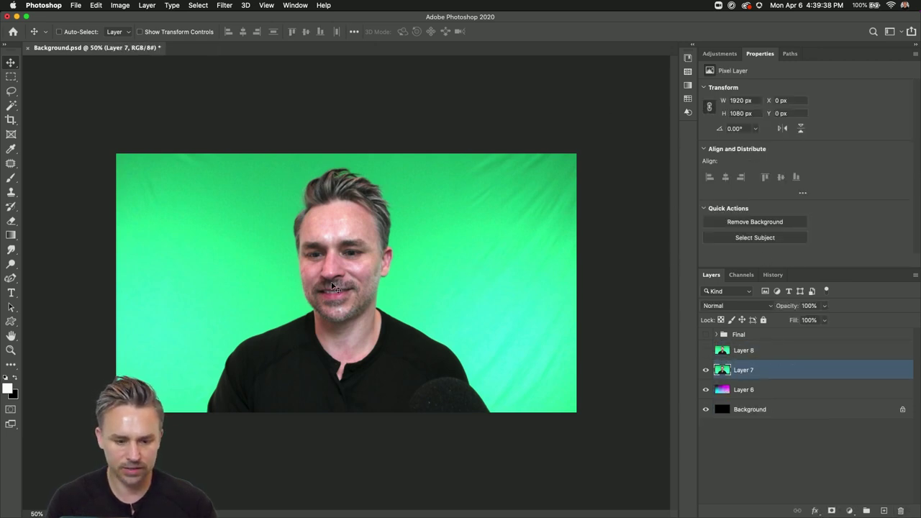
key(super+equal)
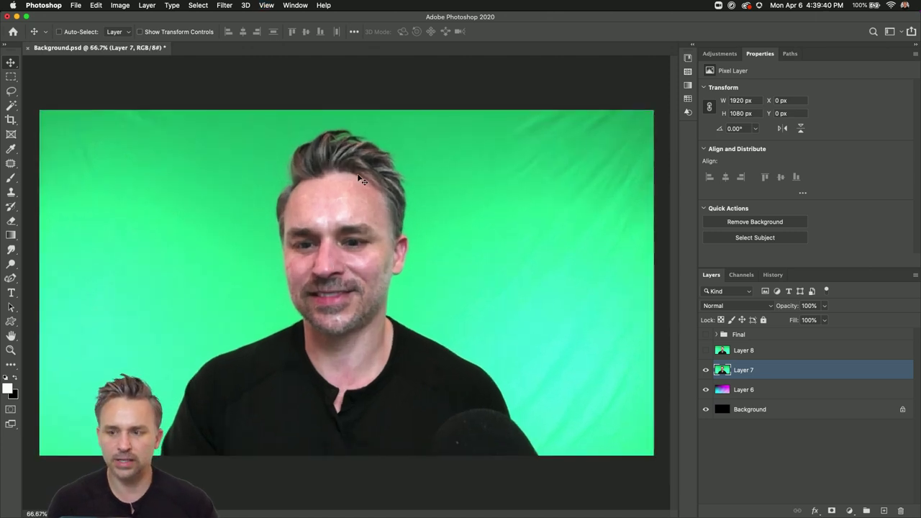
Mask out Layer 7's green screen with Remove Background and target its image thumbnail.
click(751, 224)
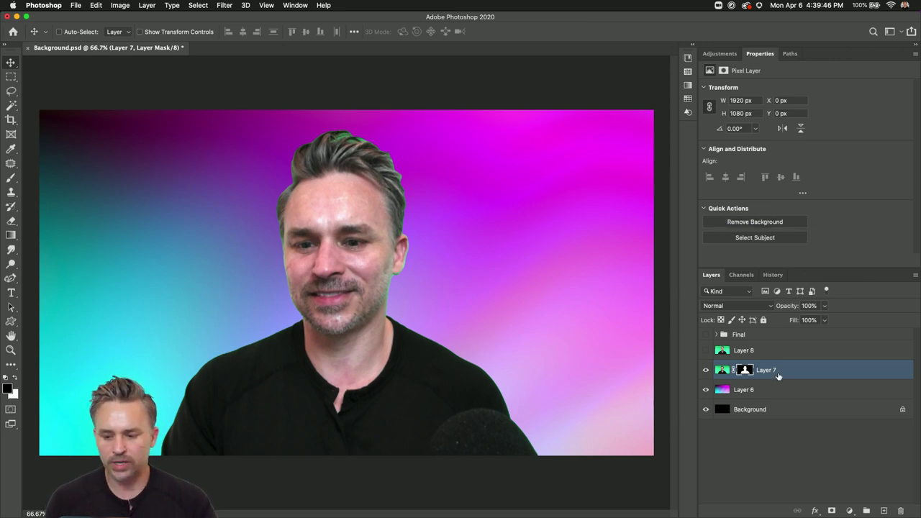
click(778, 377)
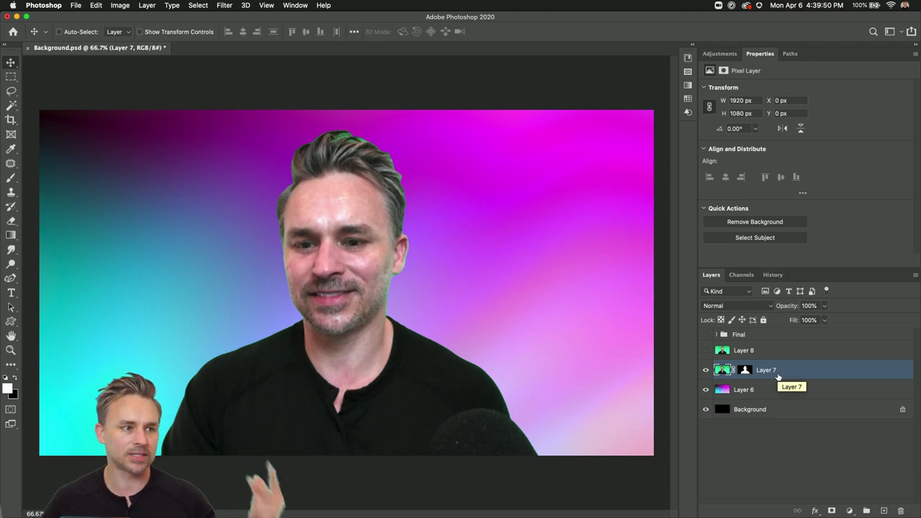
mouse_move(192, 502)
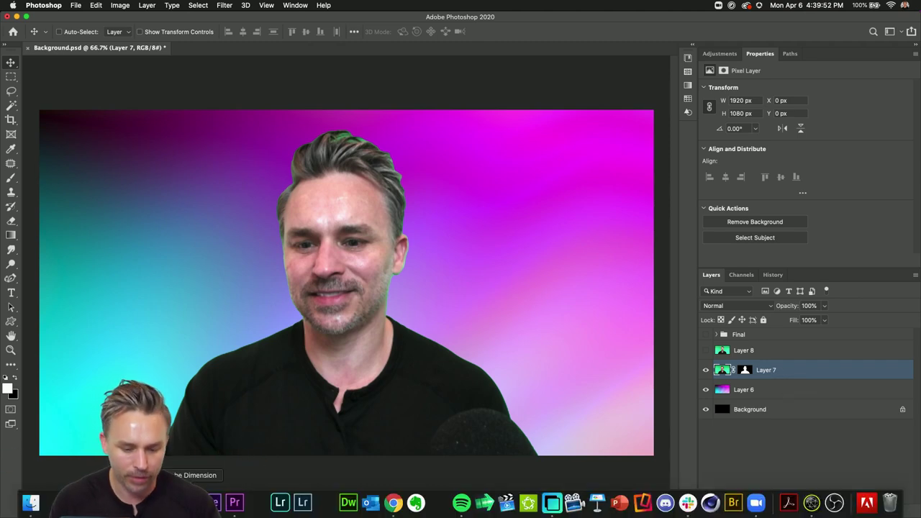
click(393, 503)
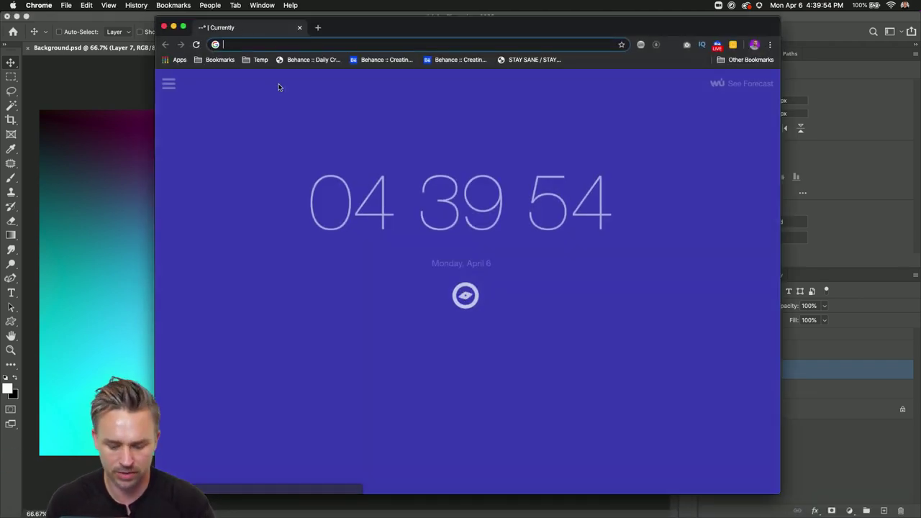
Load stock.adobe.com in Chrome and enlarge the browser window.
text(stock)
key(Return)
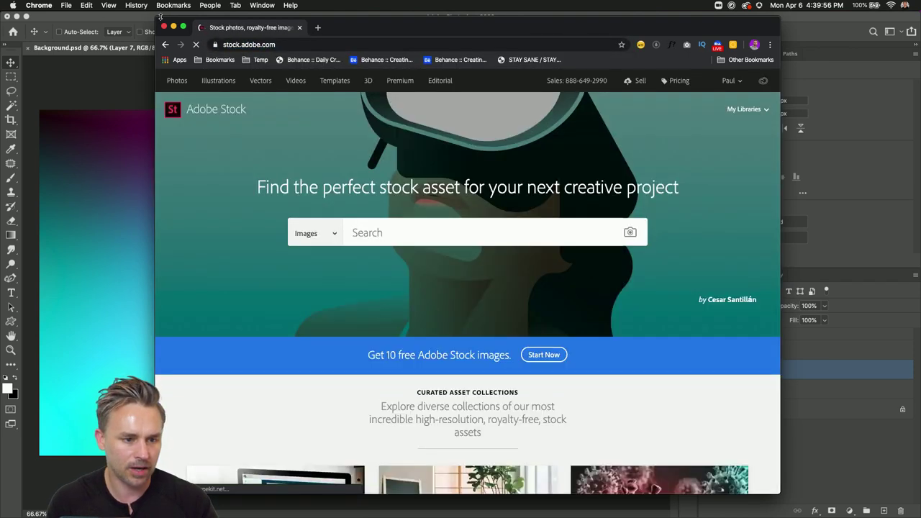
drag(160, 16, 59, 11)
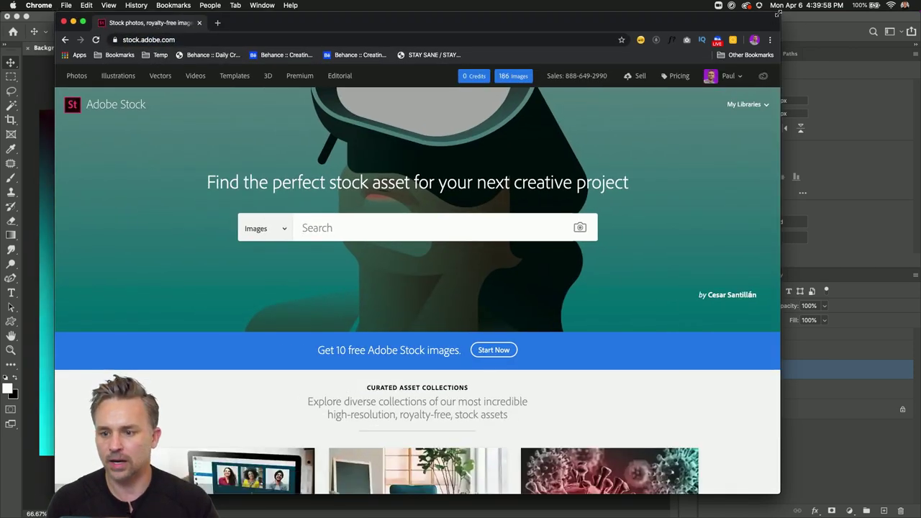
drag(782, 13, 863, 7)
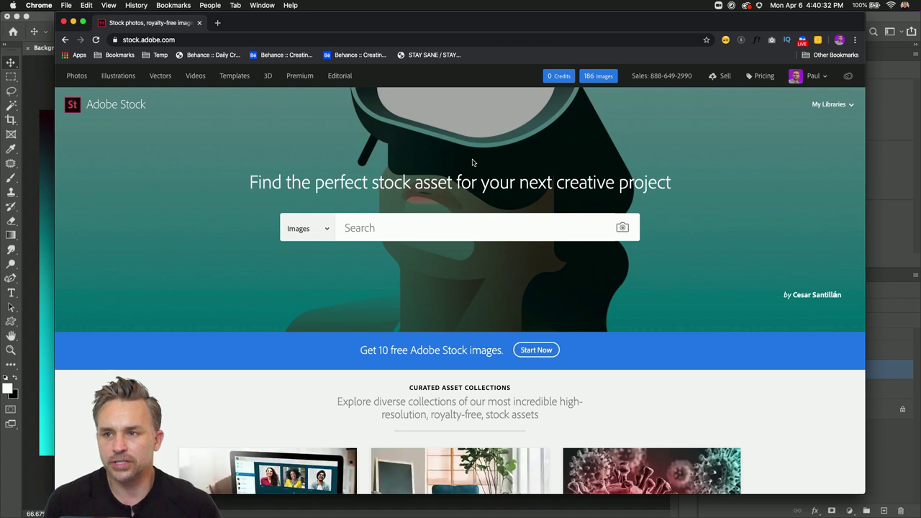
click(439, 233)
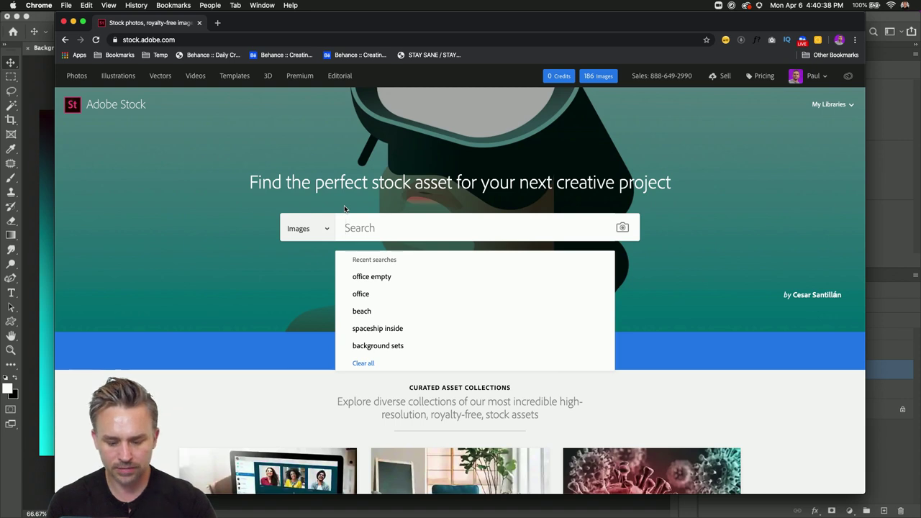
Search Adobe Stock for 'spaceship inside' and filter the results to photos only.
text(spaceship)
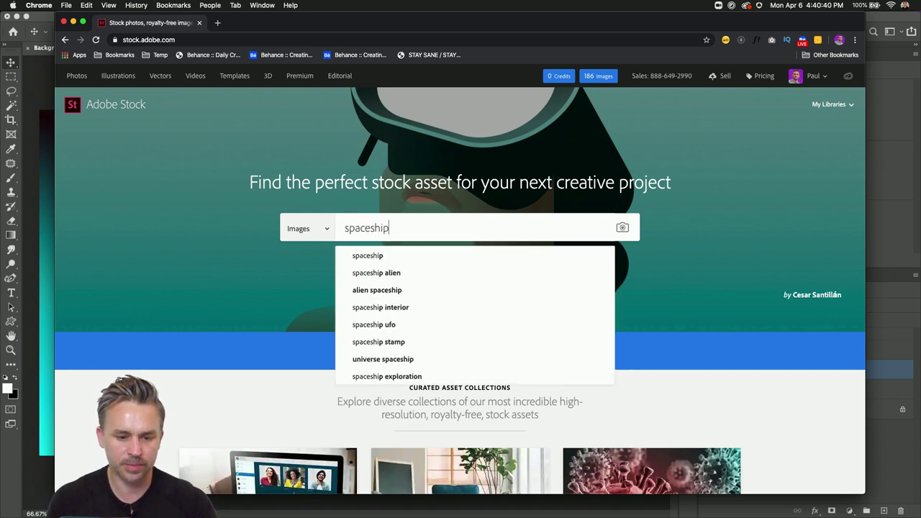
text( inside)
key(Return)
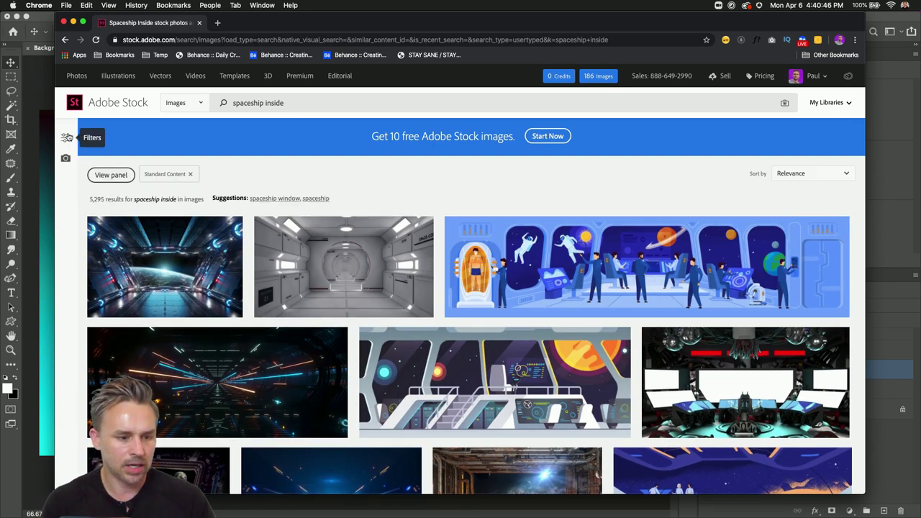
drag(55, 117, 31, 118)
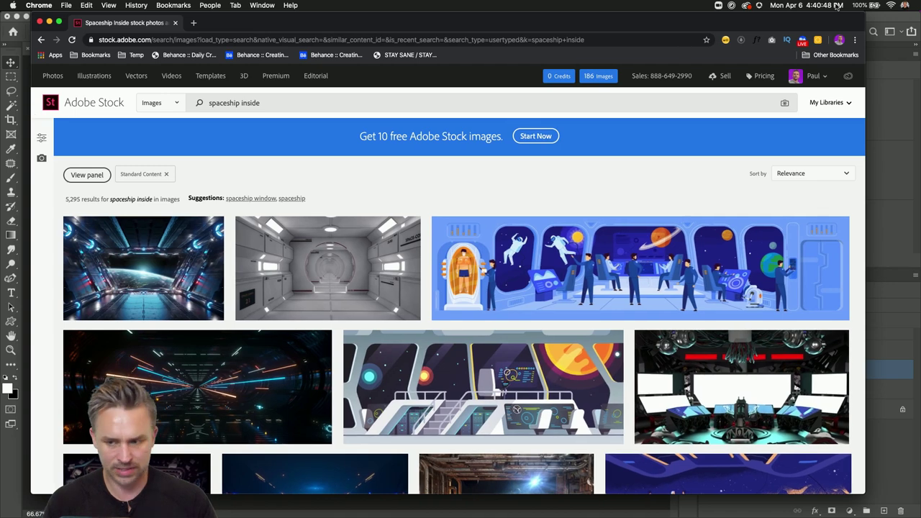
drag(866, 13, 889, 13)
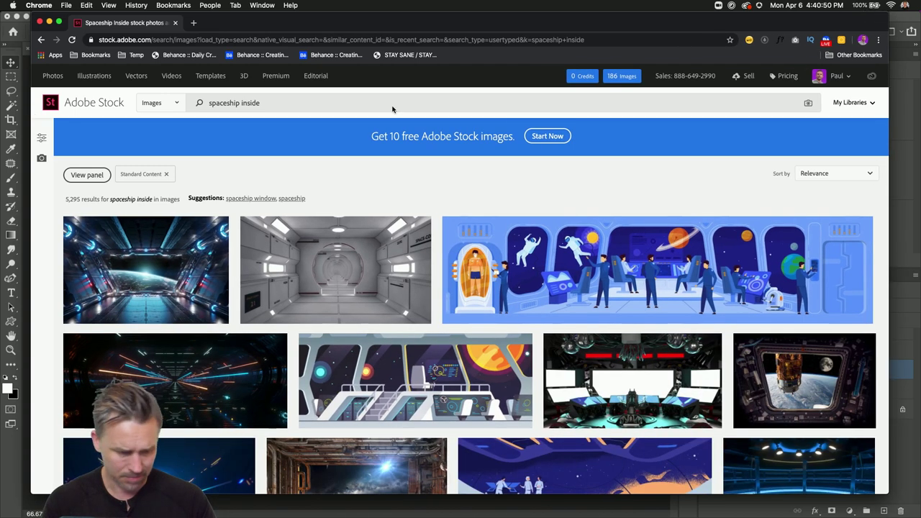
click(87, 174)
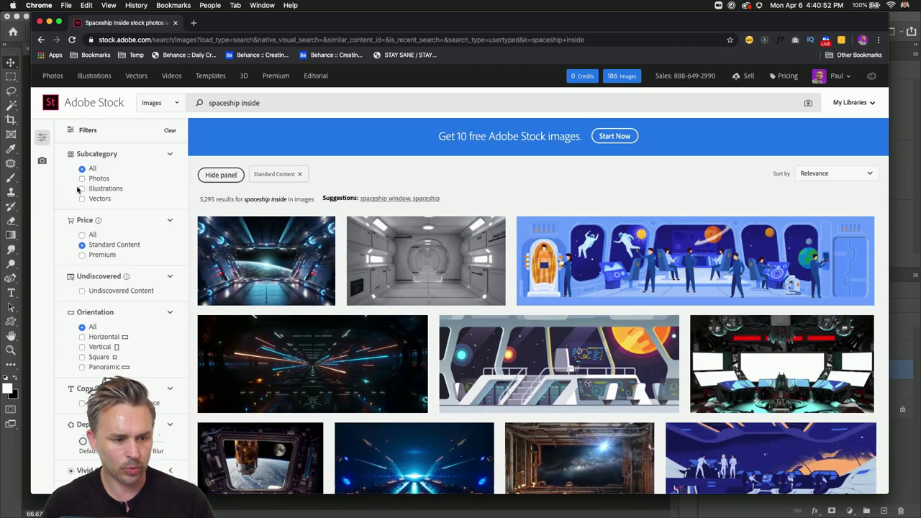
click(82, 179)
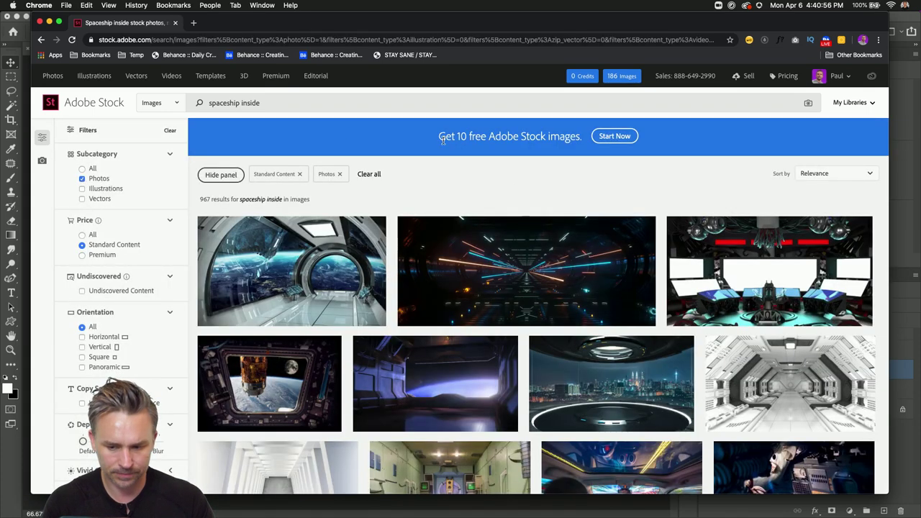
Save the spaceship window, panelled corridor and bright hallway images to the library.
scroll(551, 217, down, 3)
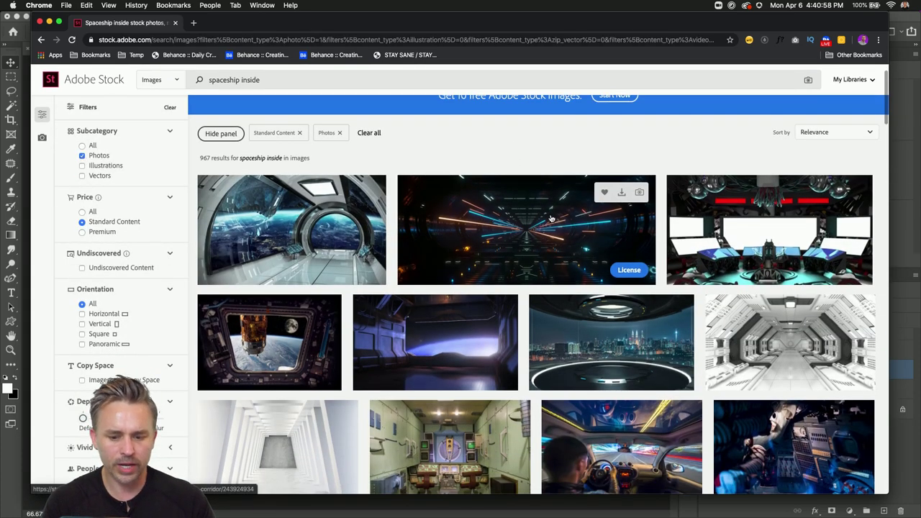
scroll(291, 236, down, 8)
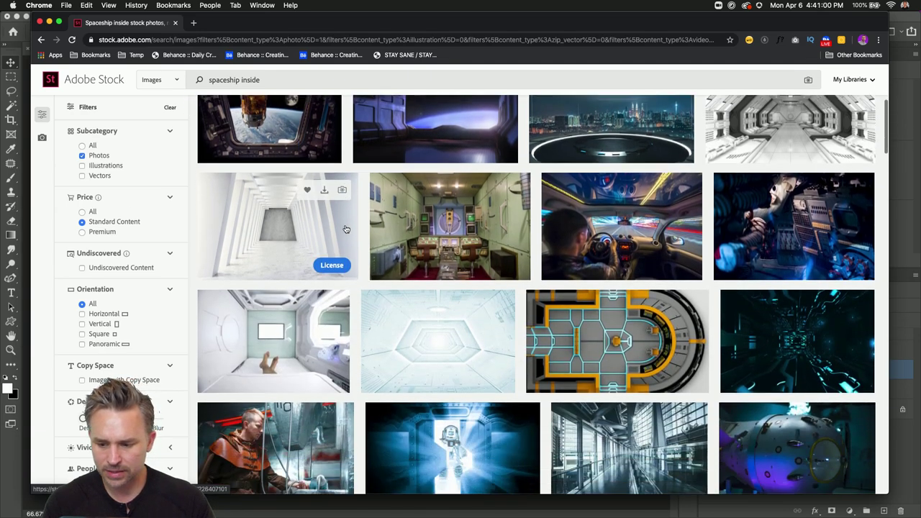
scroll(347, 227, down, 7)
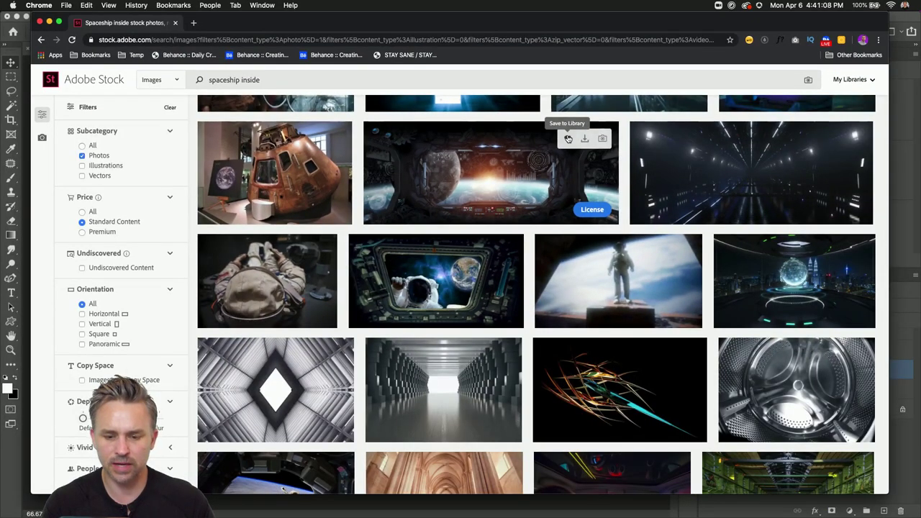
click(568, 138)
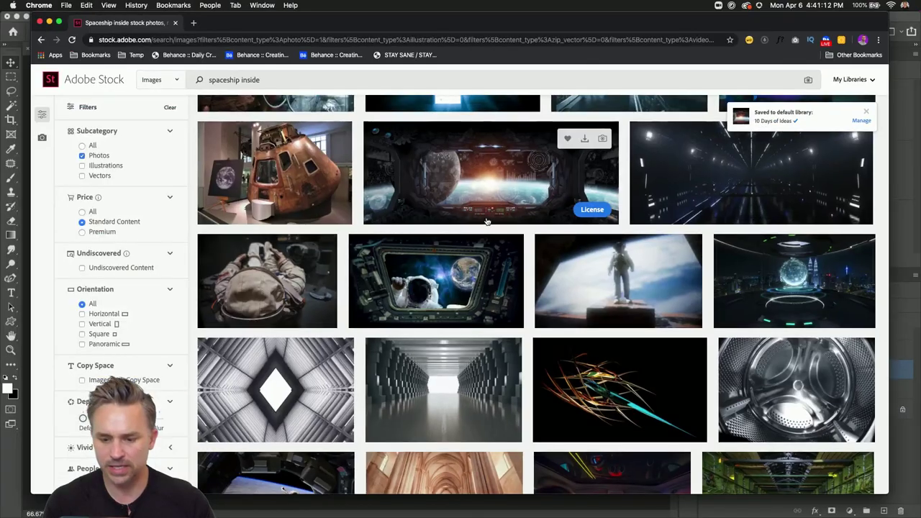
scroll(482, 220, down, 3)
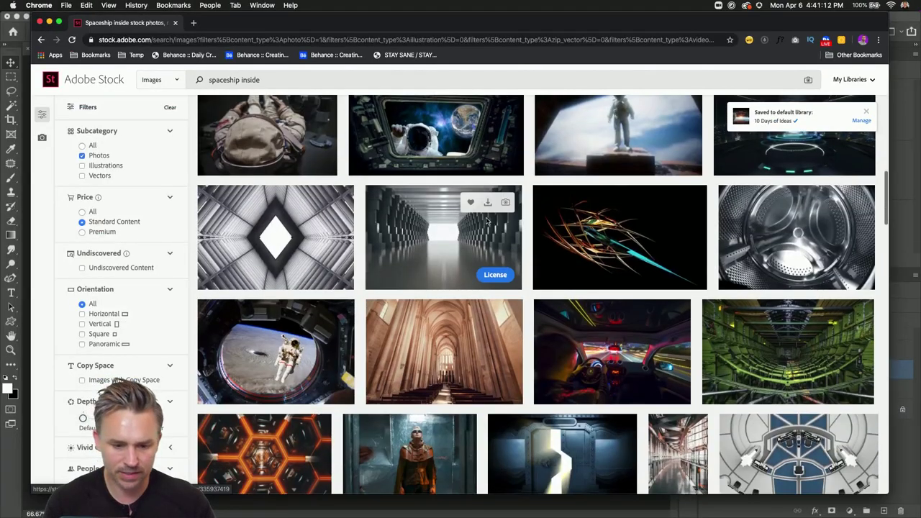
scroll(478, 225, down, 5)
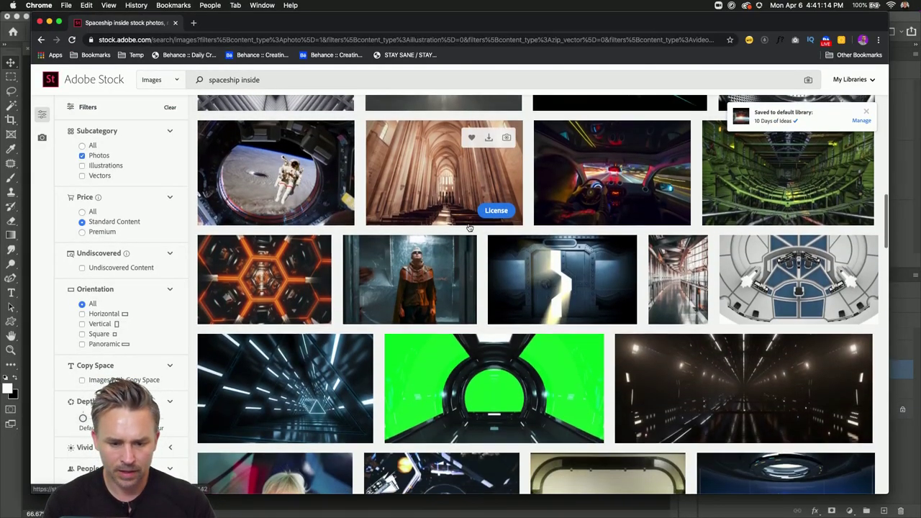
scroll(466, 227, down, 5)
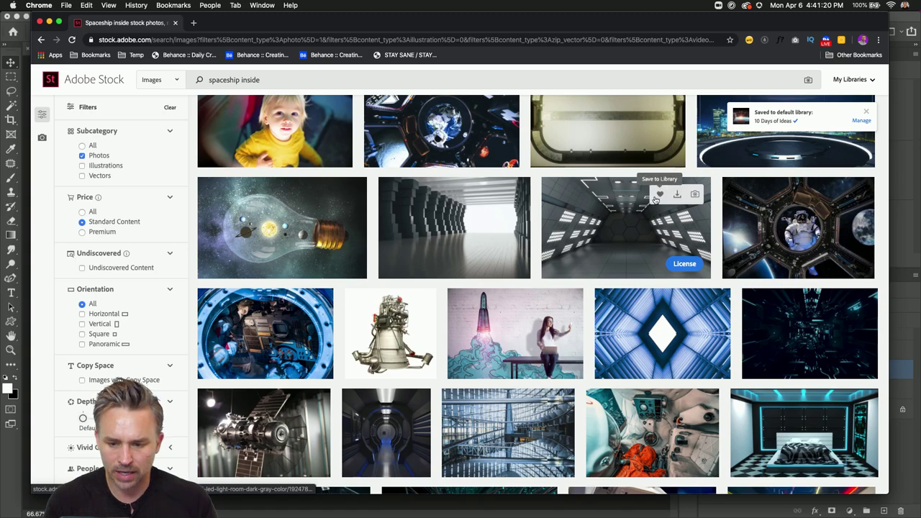
click(660, 194)
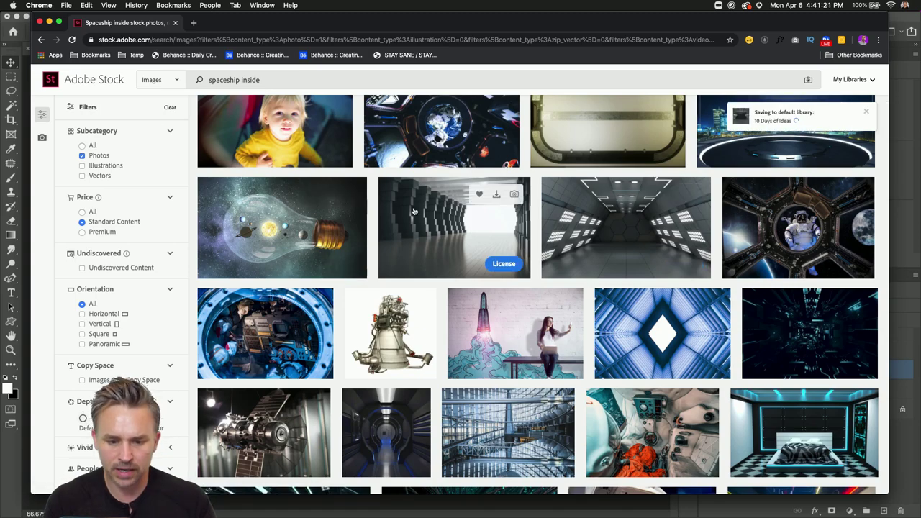
click(480, 196)
Save the church, blue cockpit, cathedral and rocket-on-wall images, then return to Photoshop.
scroll(506, 287, down, 5)
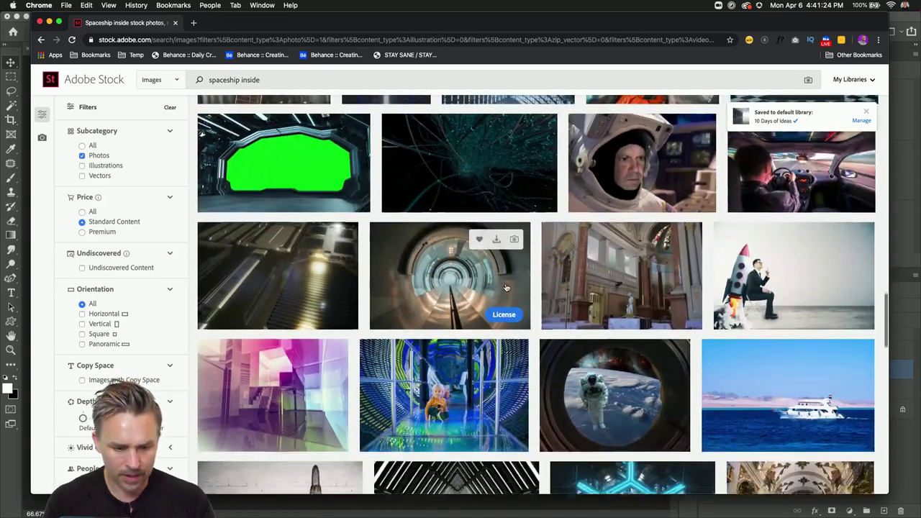
scroll(506, 287, down, 1)
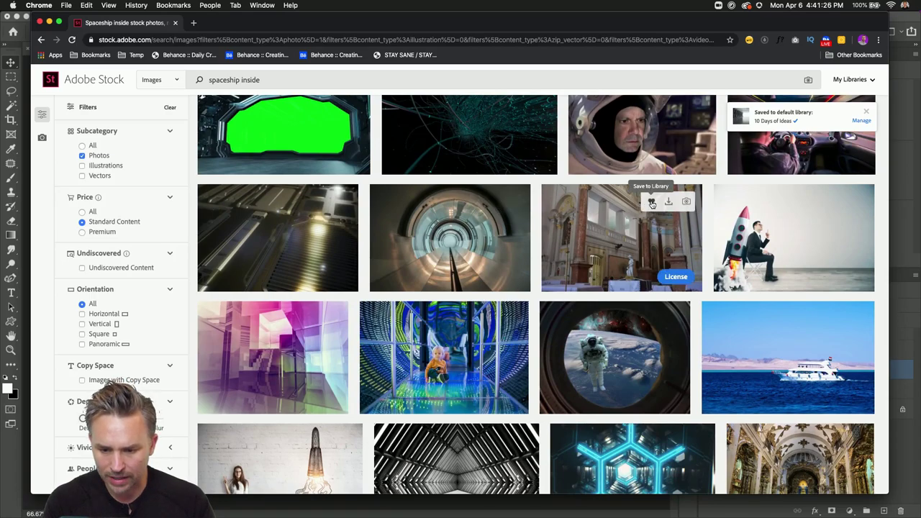
click(651, 204)
scroll(647, 215, down, 5)
scroll(540, 294, down, 1)
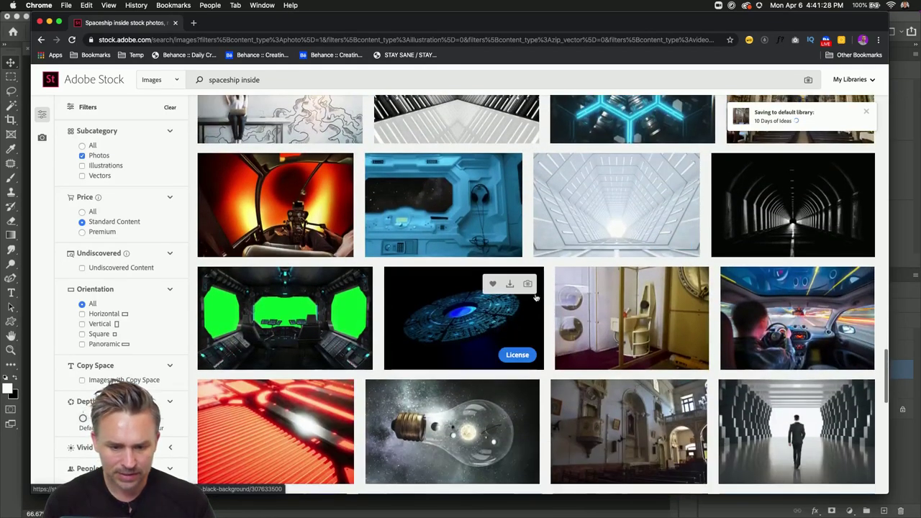
click(474, 173)
scroll(401, 289, down, 2)
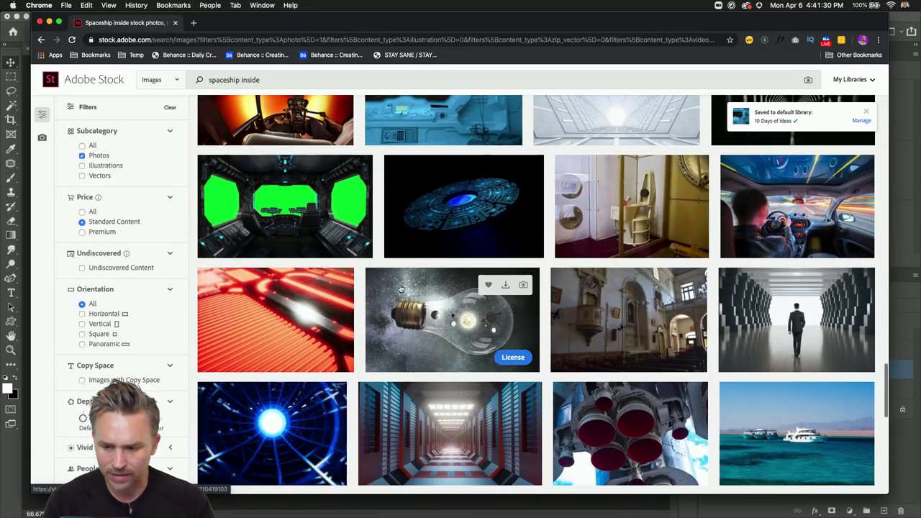
scroll(400, 288, down, 3)
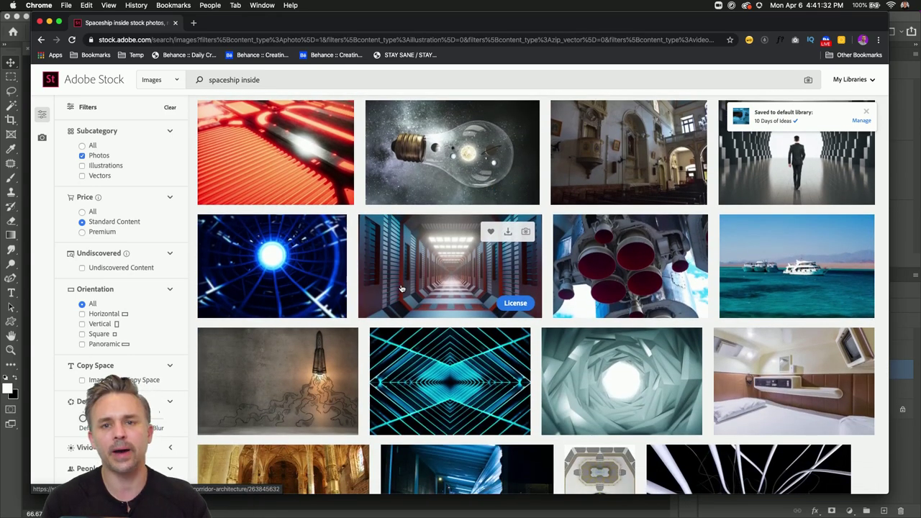
scroll(420, 300, down, 4)
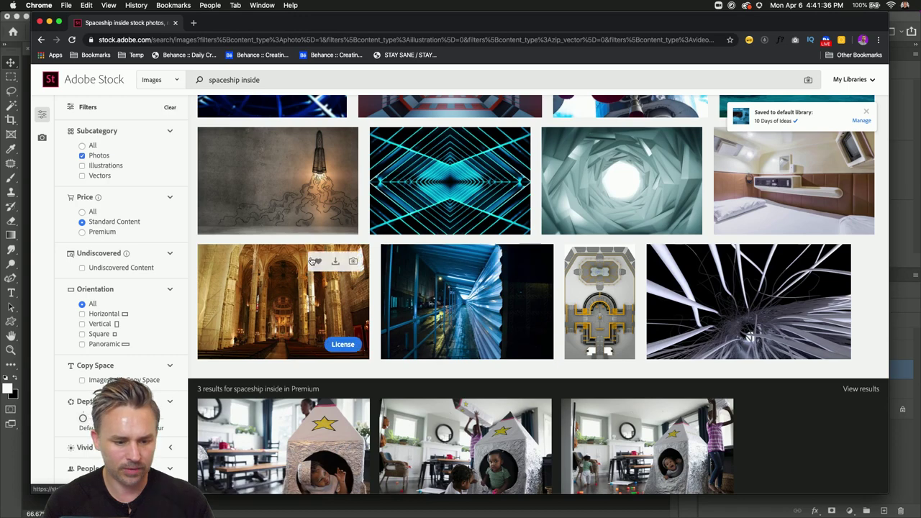
click(318, 261)
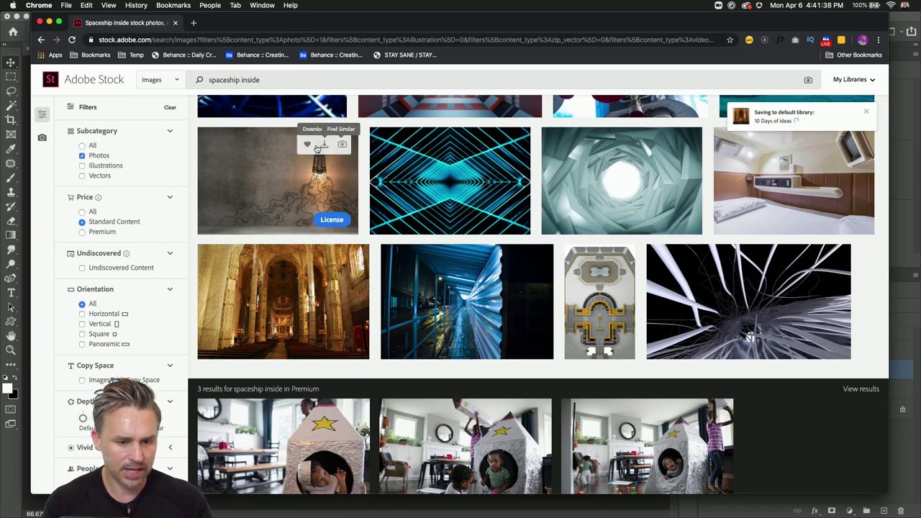
click(319, 144)
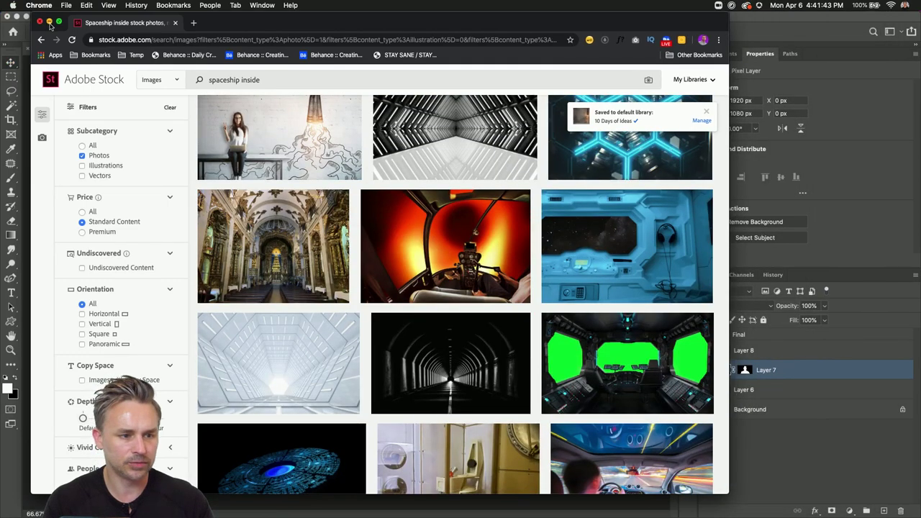
click(49, 22)
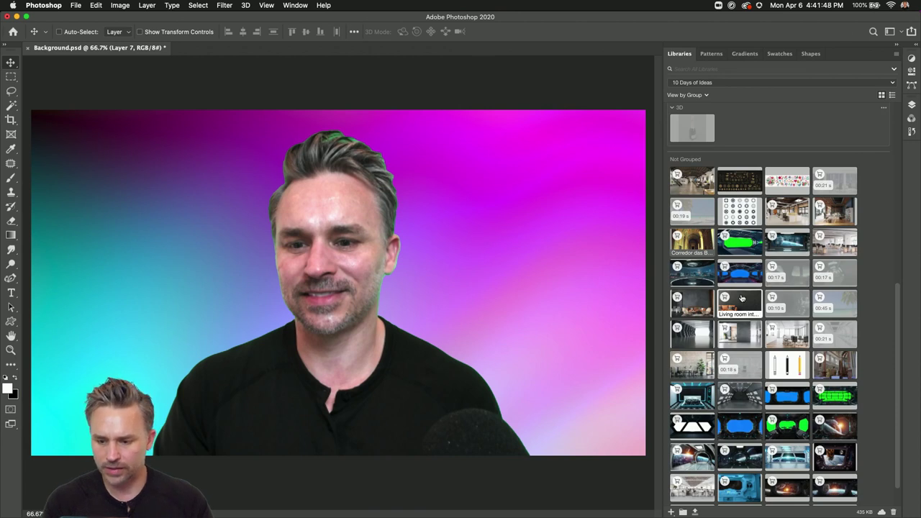
Scroll through the 10 Days of Ideas library thumbnails in the Libraries panel.
scroll(742, 300, down, 2)
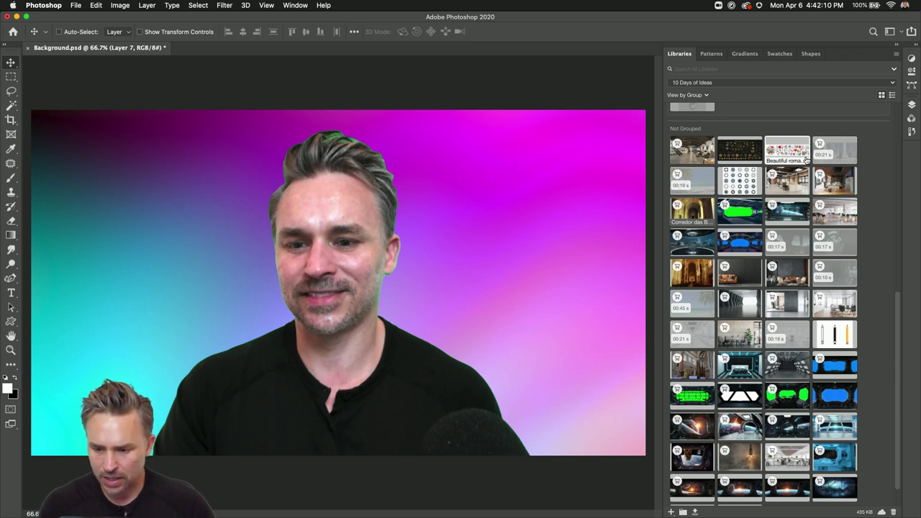
Place the Modern concrete tunnel interior image from the library onto the canvas.
click(917, 46)
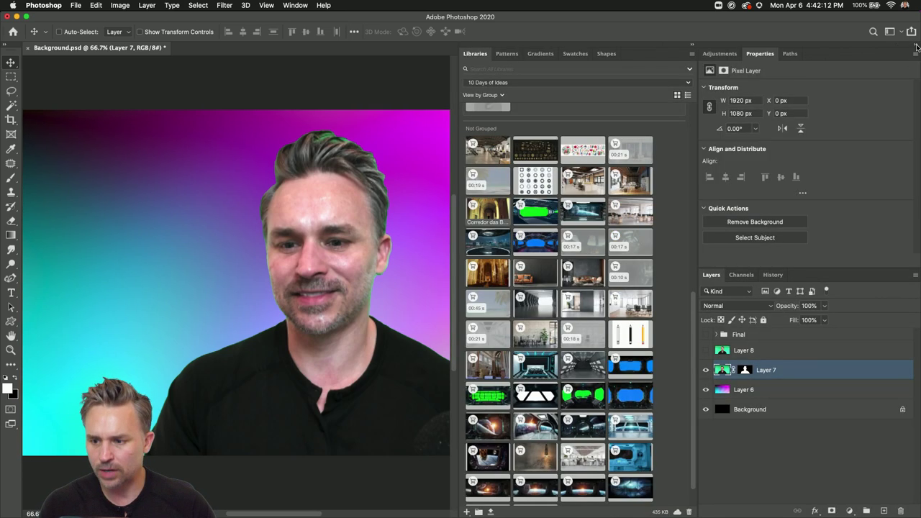
double_click(827, 58)
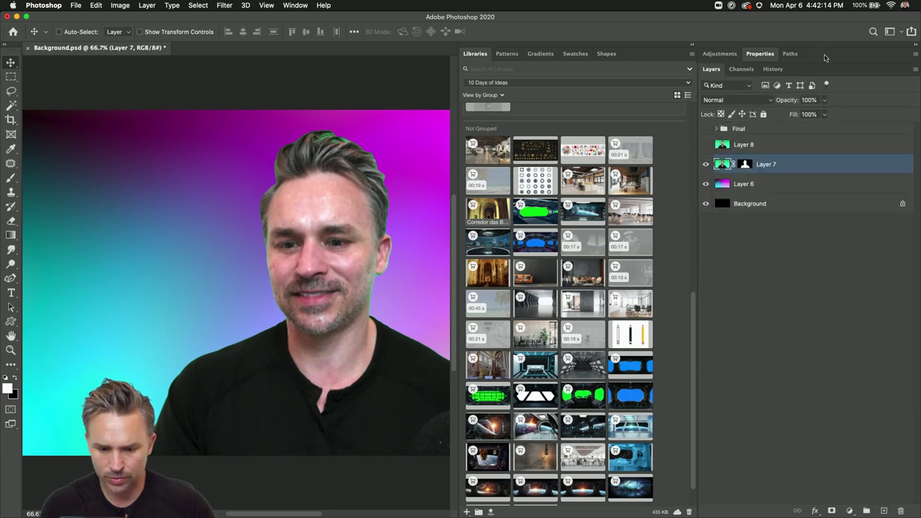
drag(532, 299, 251, 272)
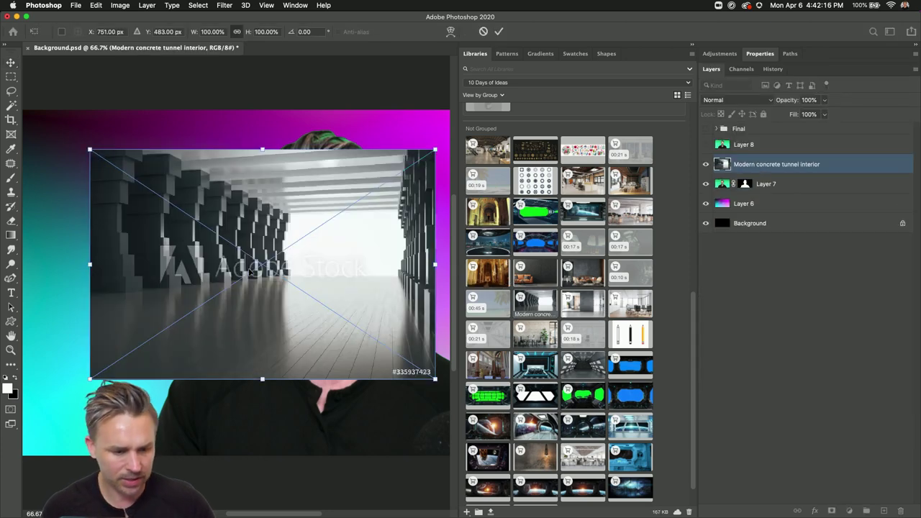
drag(174, 232, 246, 291)
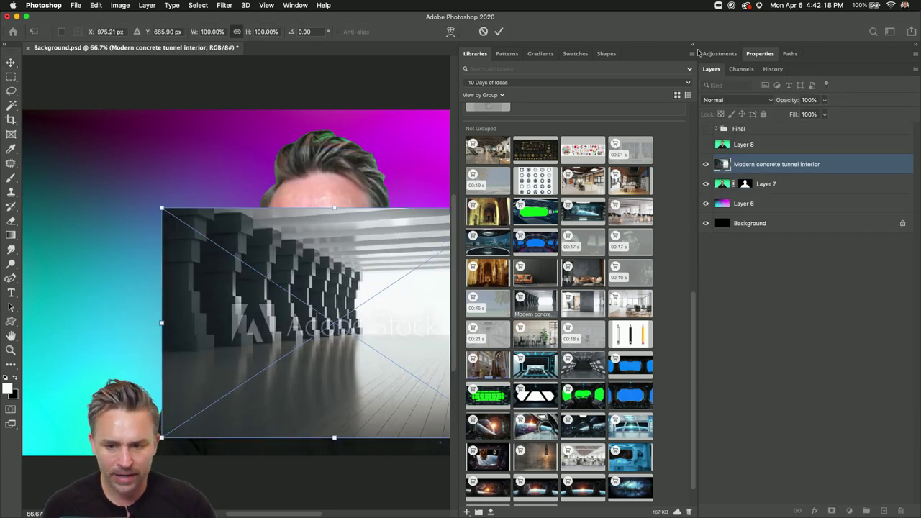
click(690, 48)
drag(442, 241, 425, 201)
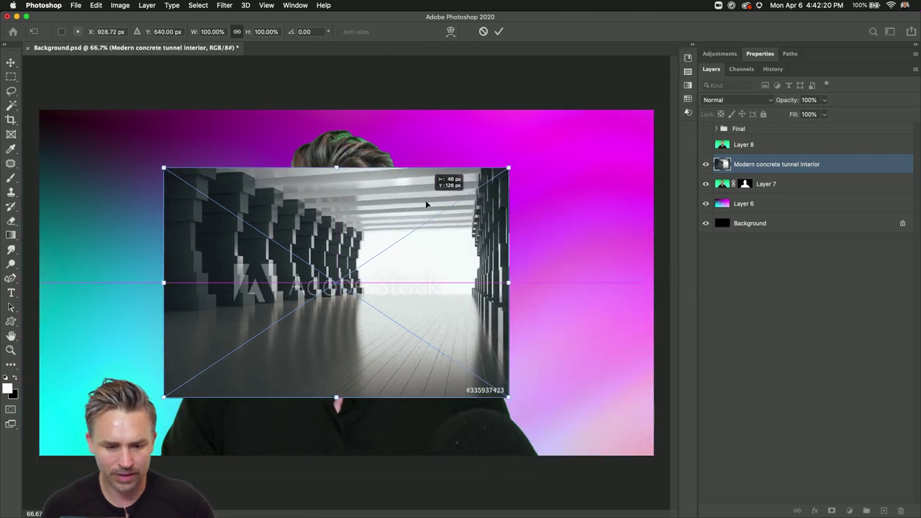
Scale the tunnel image to fill the canvas and move its layer below Layer 7.
drag(165, 169, 15, 51)
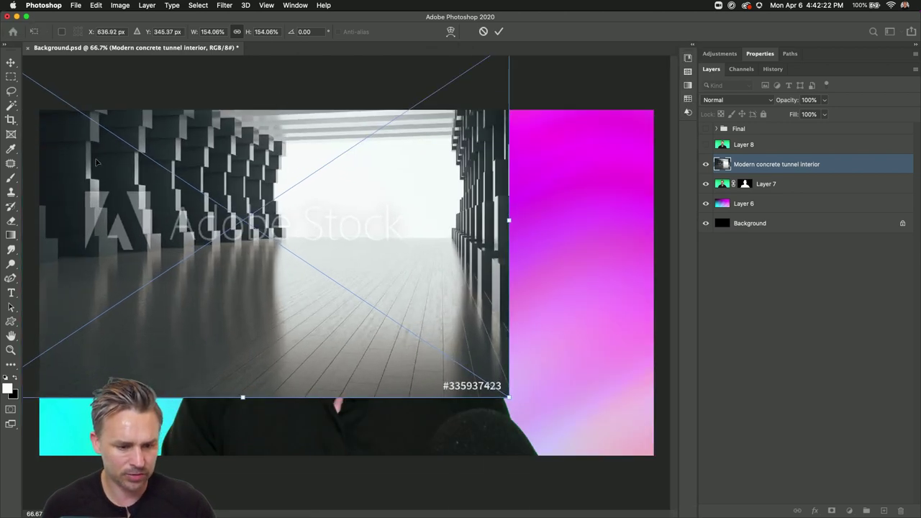
drag(106, 127, 348, 249)
drag(217, 164, 44, 50)
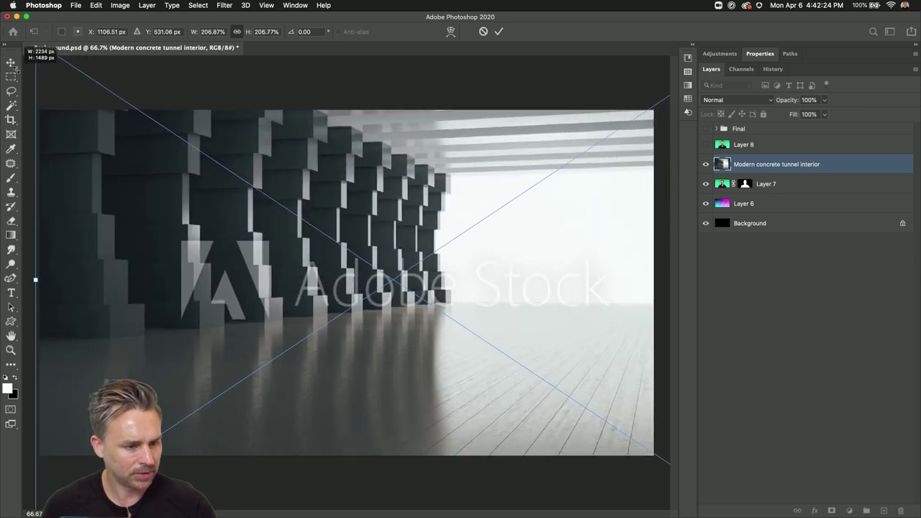
key(Return)
drag(770, 172, 781, 199)
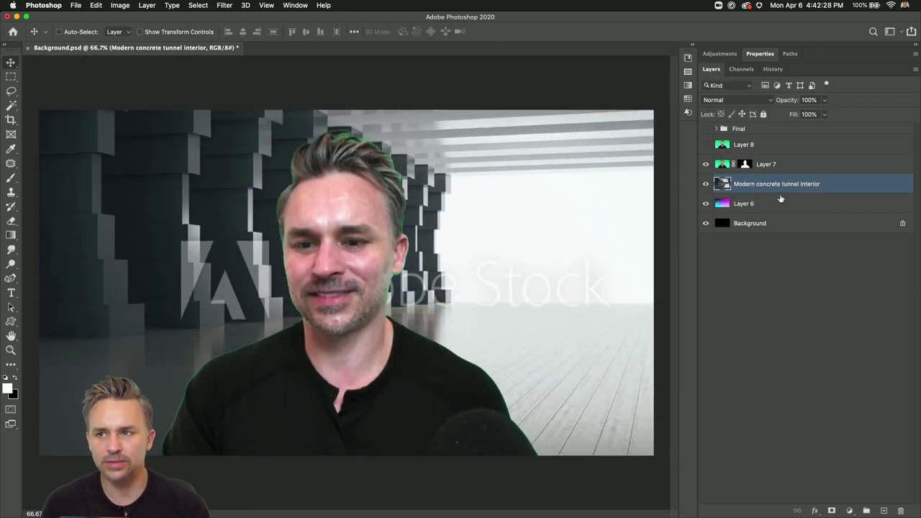
drag(595, 250, 472, 299)
Place the loft living room image and scale it to about 232% to fill the canvas.
click(692, 46)
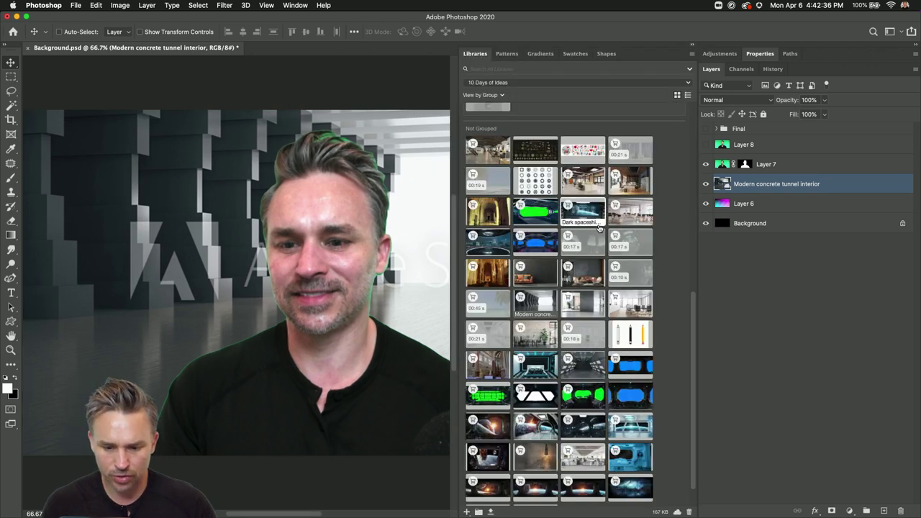
drag(301, 269, 273, 269)
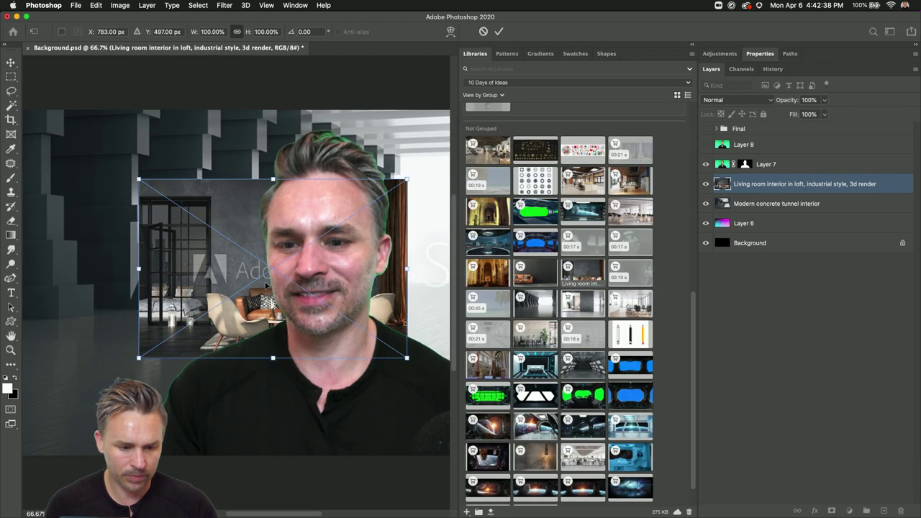
drag(267, 315, 342, 360)
drag(214, 224, 70, 145)
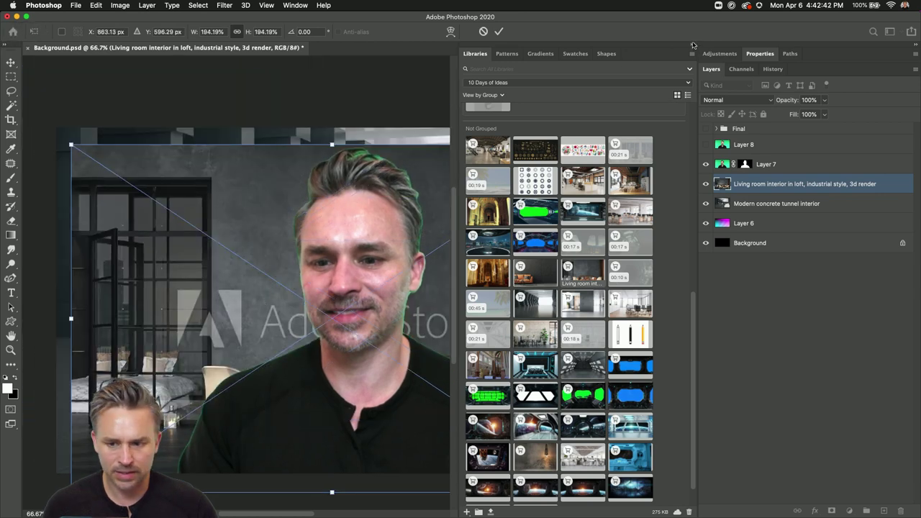
click(693, 46)
drag(578, 130, 659, 72)
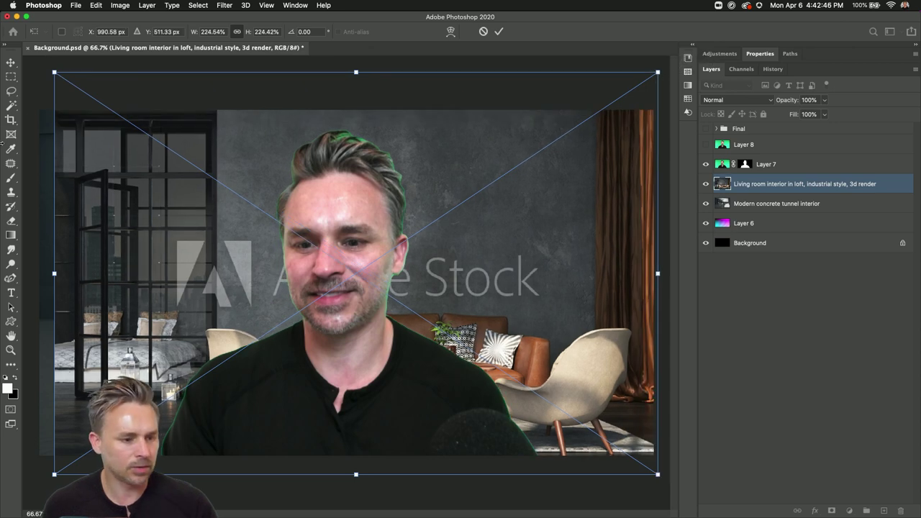
drag(60, 77, 40, 64)
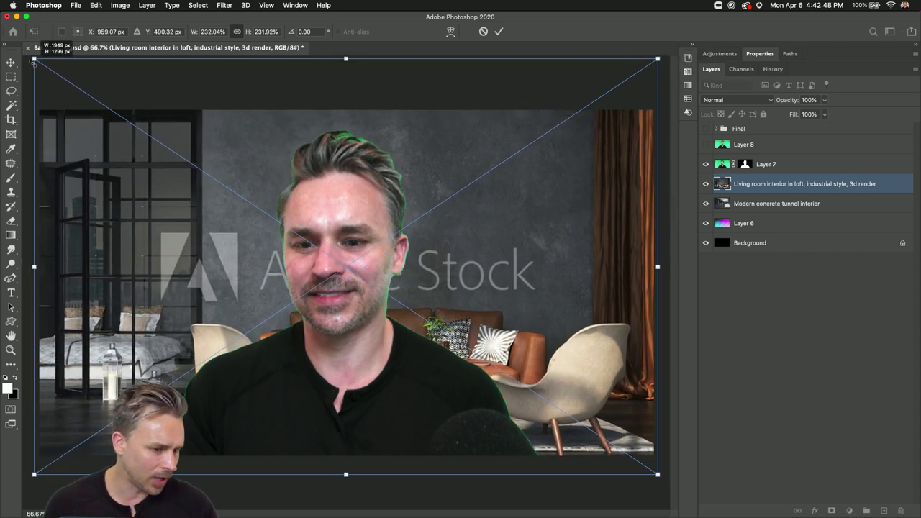
mouse_move(101, 277)
mouse_down()
mouse_move(110, 271)
mouse_move(92, 288)
mouse_up()
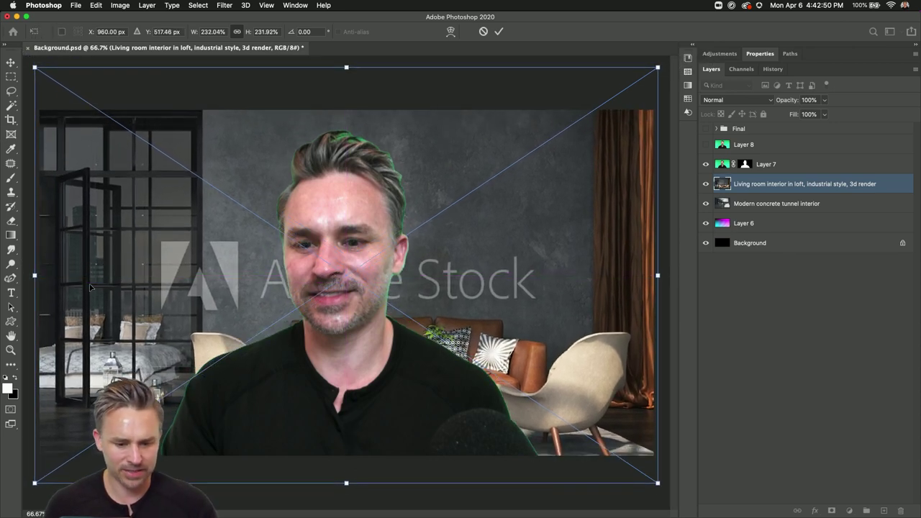
key(Return)
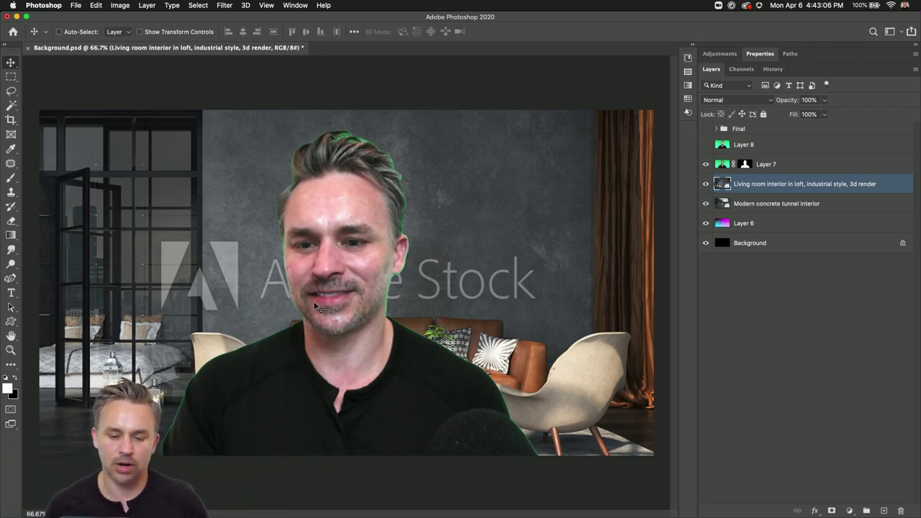
click(692, 45)
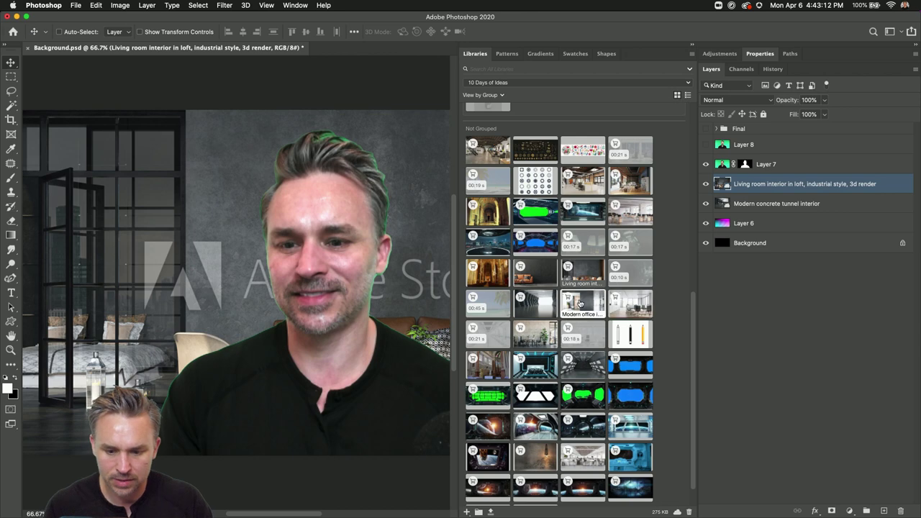
Place the Modern office interior image enlarged to about 168%.
drag(594, 309, 208, 287)
drag(144, 272, 326, 311)
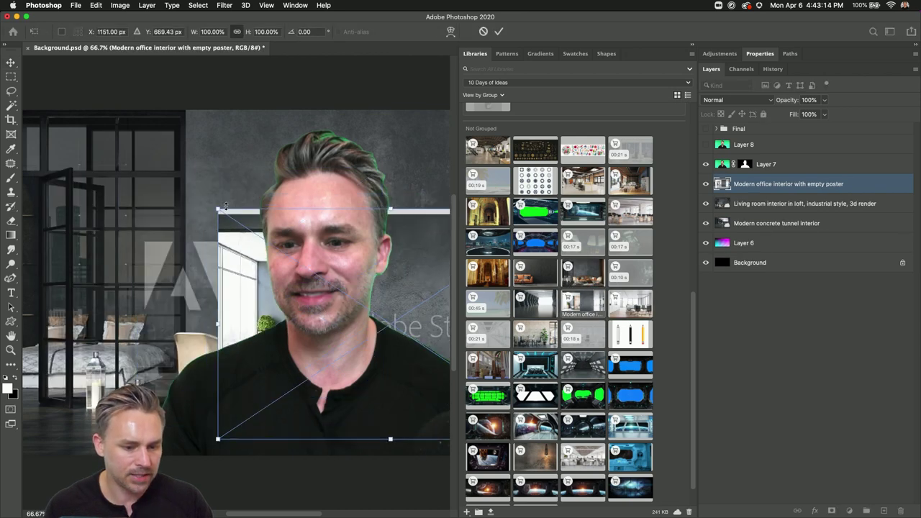
drag(218, 210, 50, 69)
drag(321, 280, 246, 326)
key(Return)
Place the Elegant office interior image scaled to span the canvas.
drag(630, 210, 198, 207)
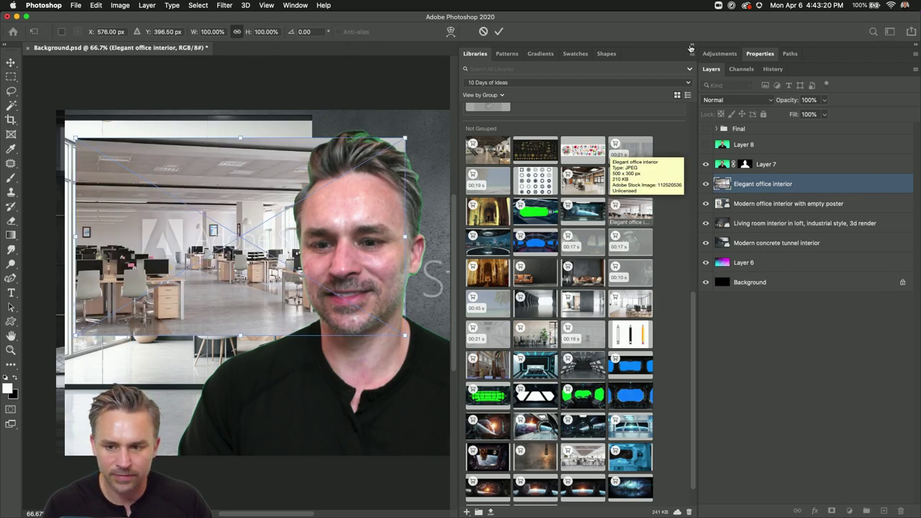
click(691, 48)
drag(776, 450, 812, 439)
drag(293, 298, 269, 207)
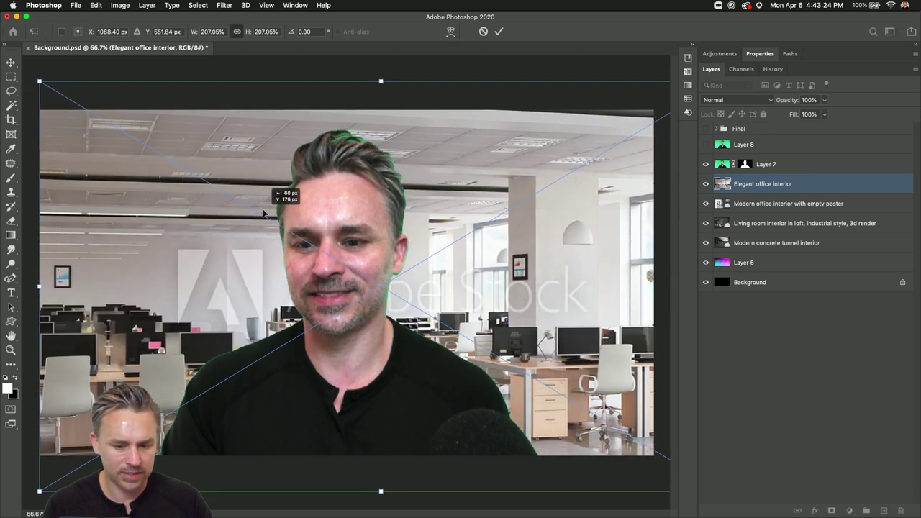
key(Return)
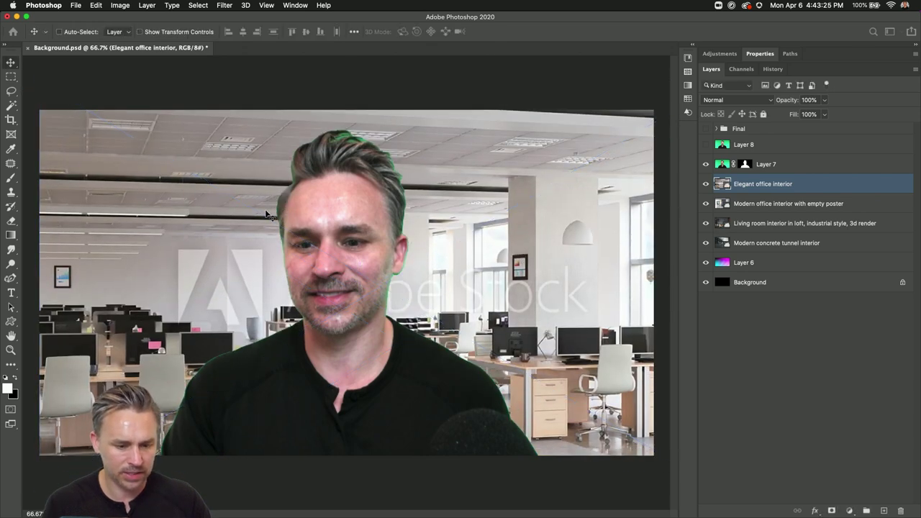
Place the space station interior image filling the canvas, then add the spaceship window image.
click(694, 48)
drag(538, 343, 281, 269)
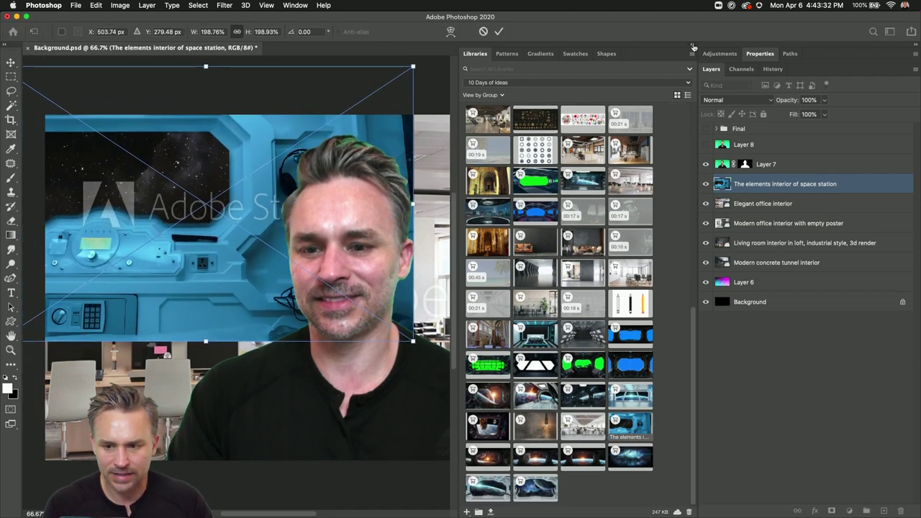
click(693, 48)
drag(407, 336, 655, 499)
key(Return)
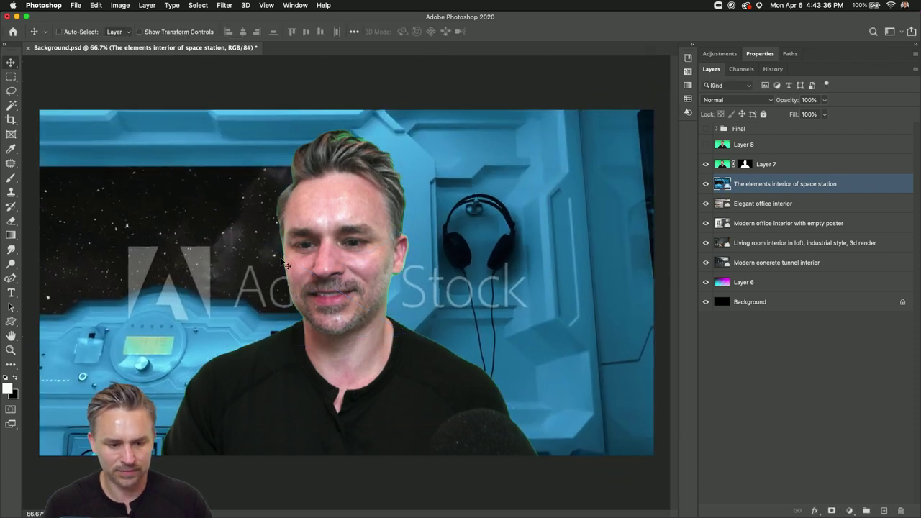
drag(146, 263, 166, 255)
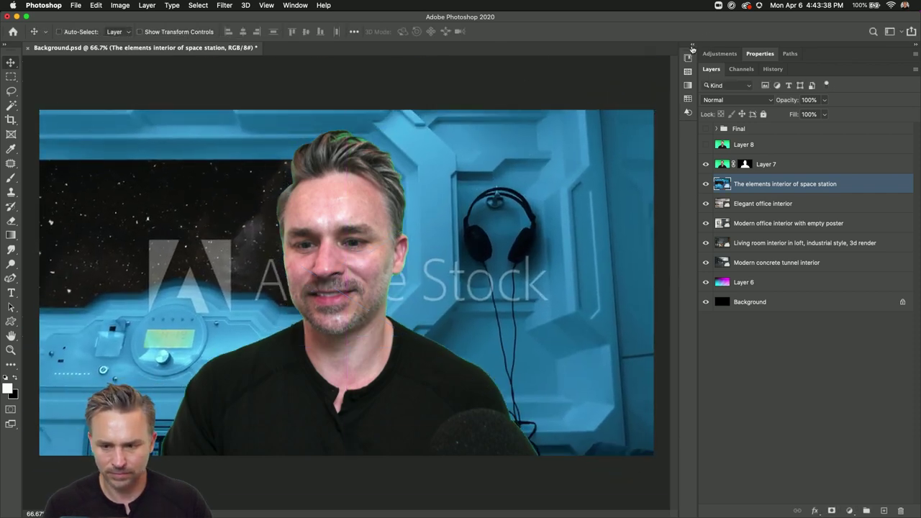
click(692, 48)
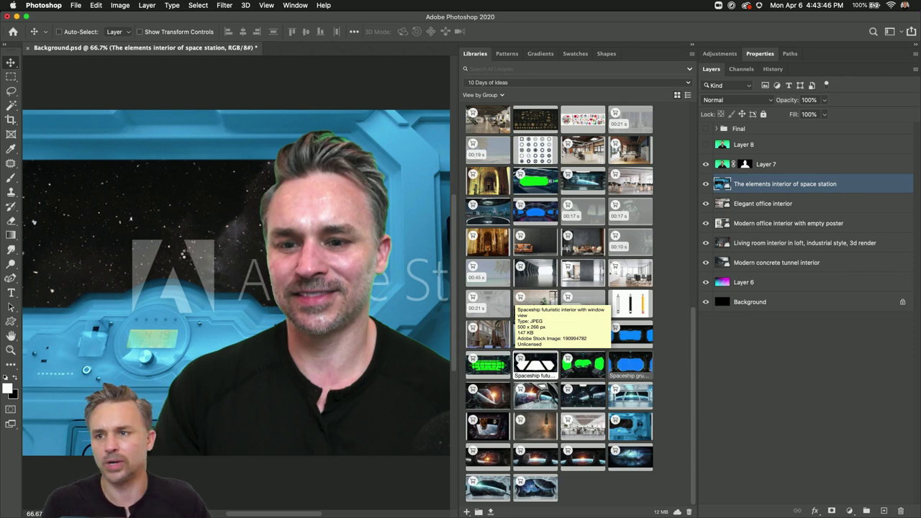
drag(630, 364, 209, 249)
Enlarge the spaceship window image to fill the canvas and nudge it into place.
click(692, 45)
drag(79, 113, 36, 89)
key(Return)
drag(258, 237, 263, 266)
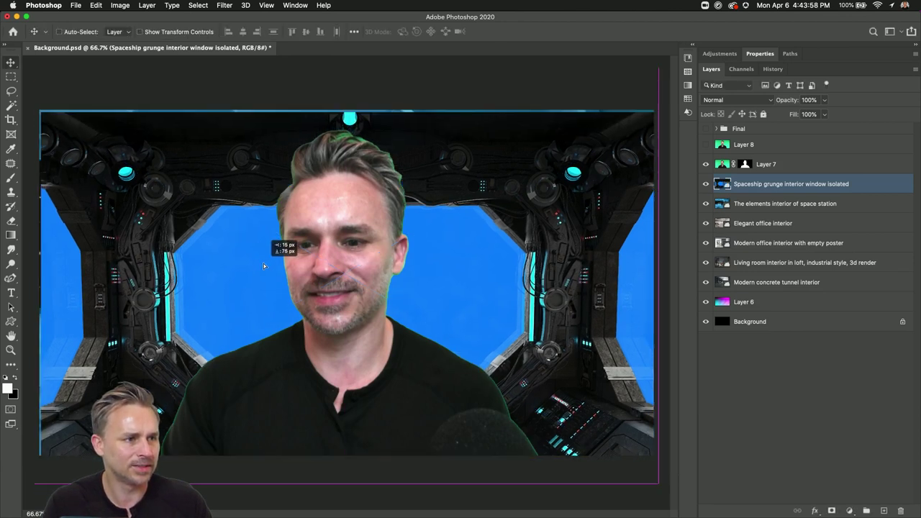
drag(263, 267, 262, 231)
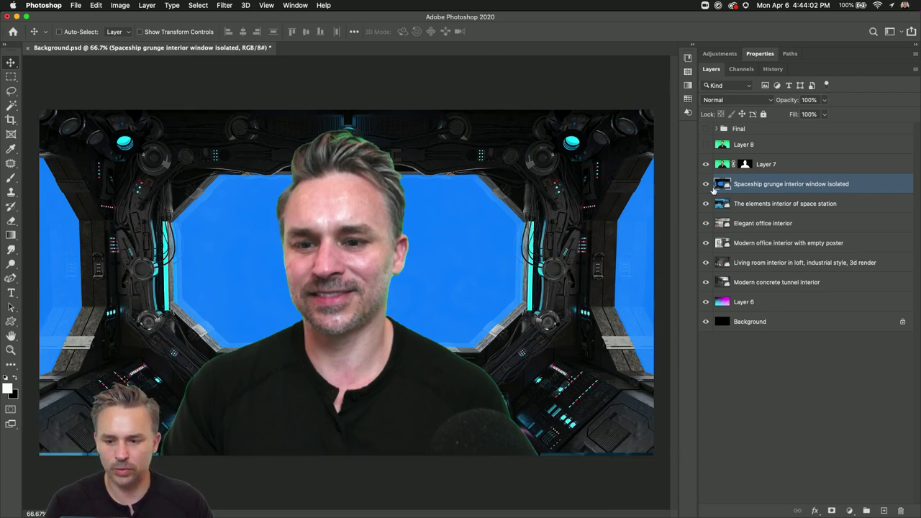
Hide the spaceship window and space station layers and raise the concrete tunnel about 100 px.
click(706, 185)
key(alt+bracketleft)
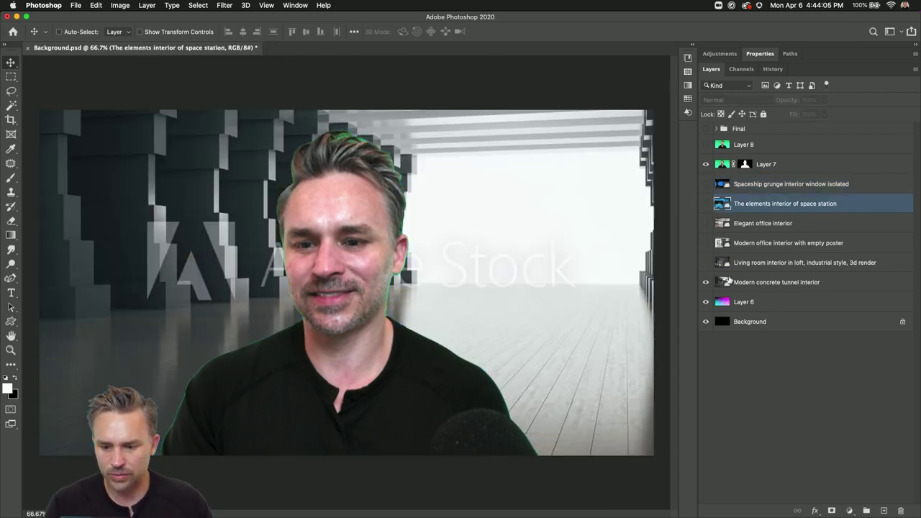
super+click(361, 229)
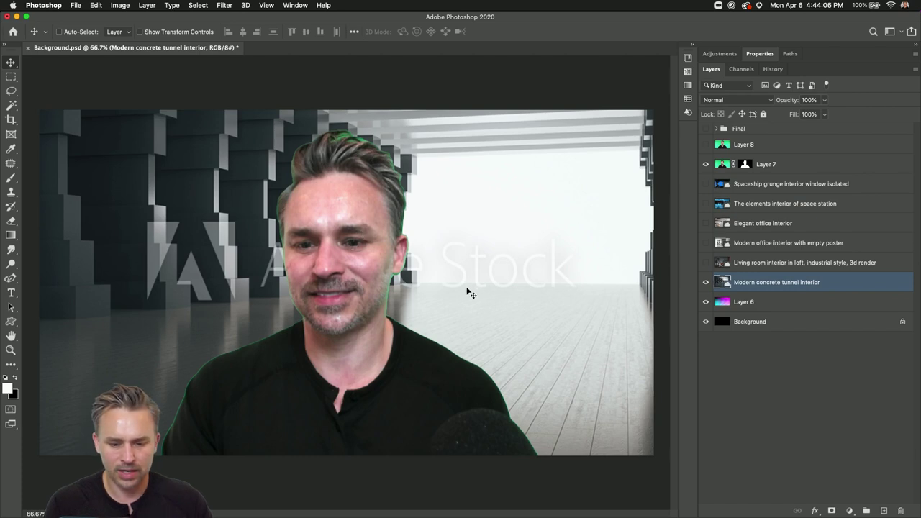
drag(467, 292, 488, 338)
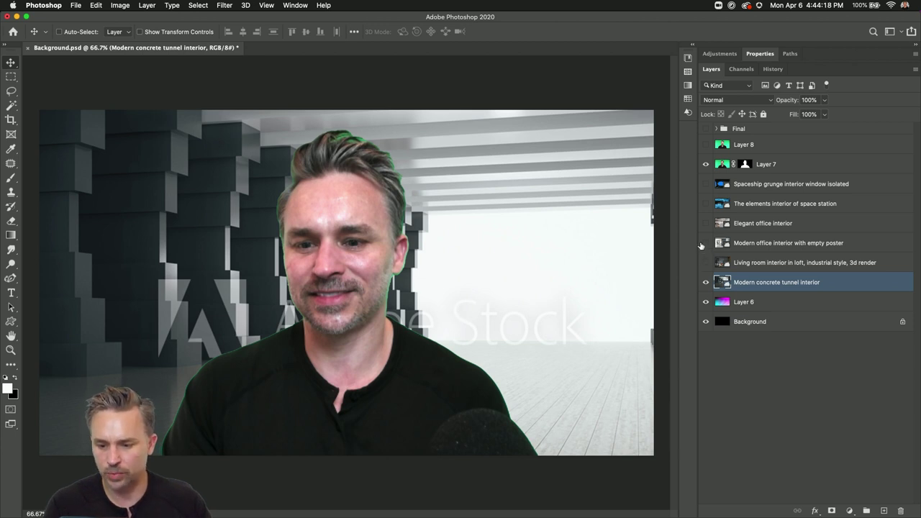
click(694, 45)
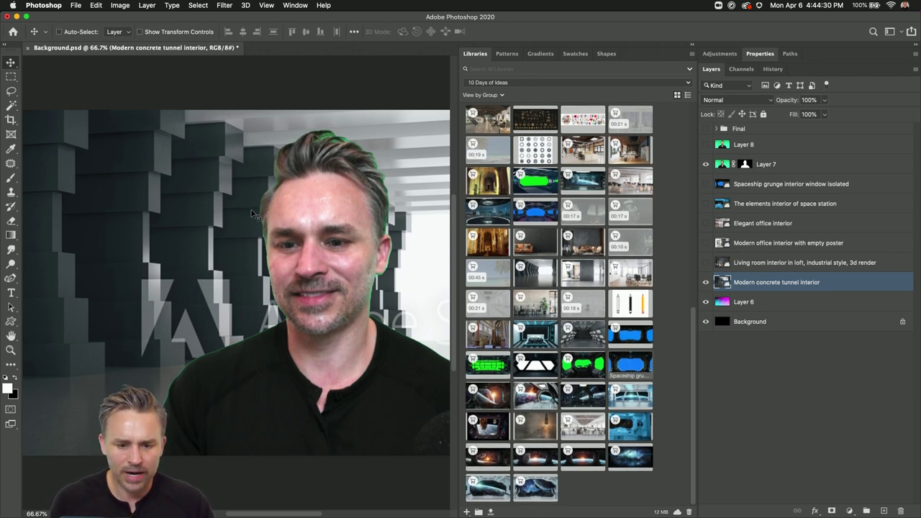
Place the golden corridor image and scale it past 146% to cover the frame.
drag(421, 196, 310, 193)
drag(187, 180, 222, 296)
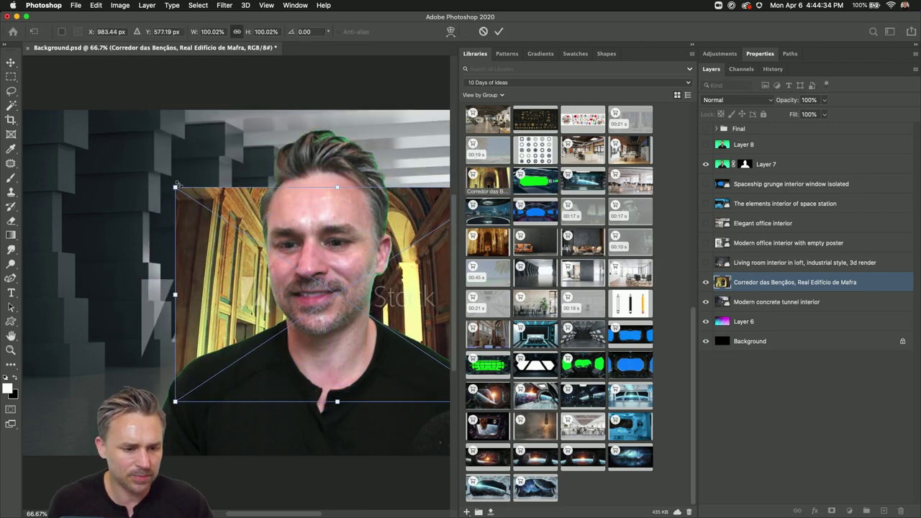
drag(176, 185, 27, 89)
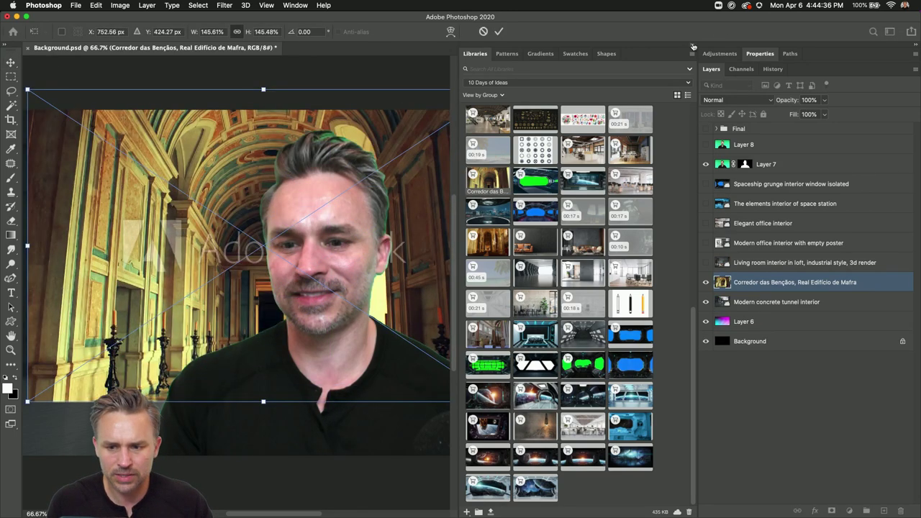
click(693, 47)
drag(518, 401, 666, 501)
drag(251, 286, 249, 269)
key(Return)
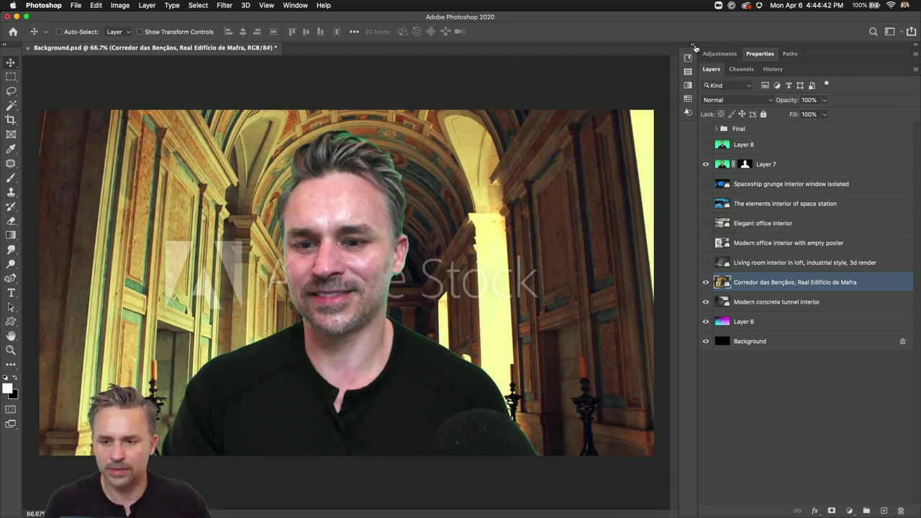
Place the sci-fi bedroom image and scale it to about 167% to fill the backdrop.
click(695, 47)
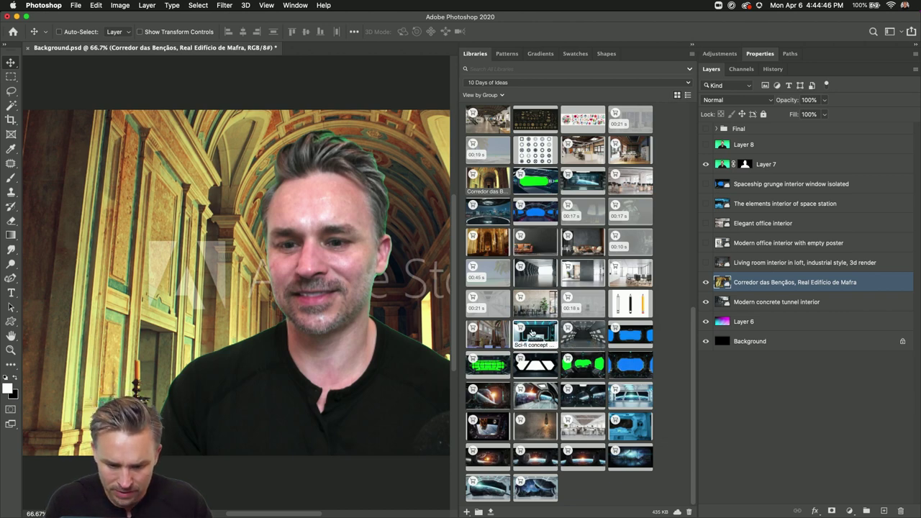
drag(587, 326, 180, 229)
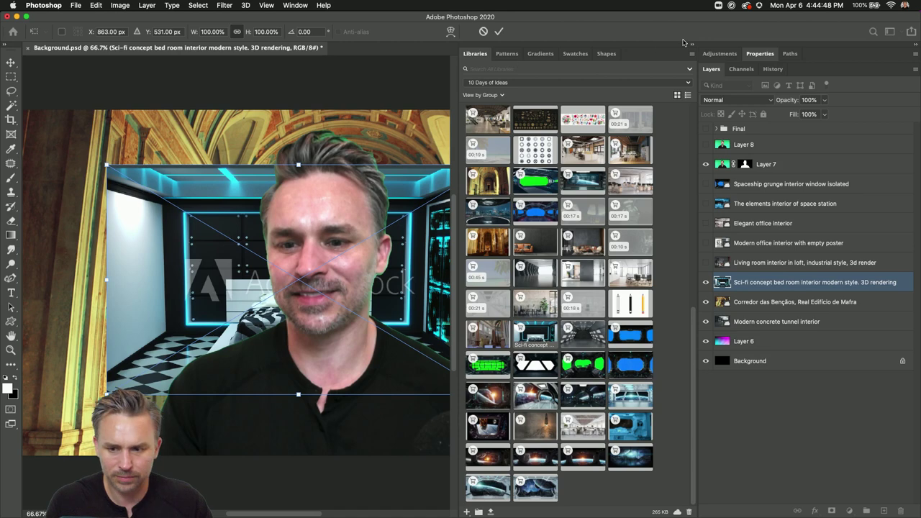
click(690, 46)
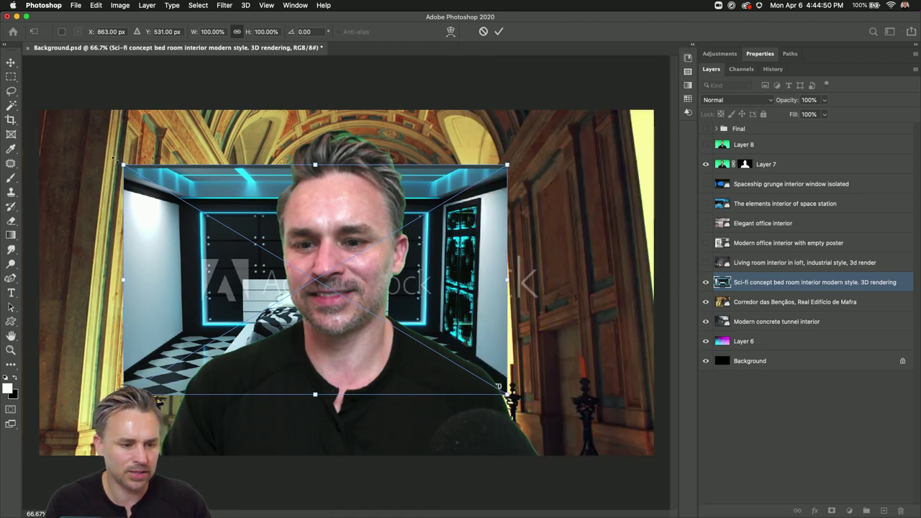
drag(114, 157, 14, 78)
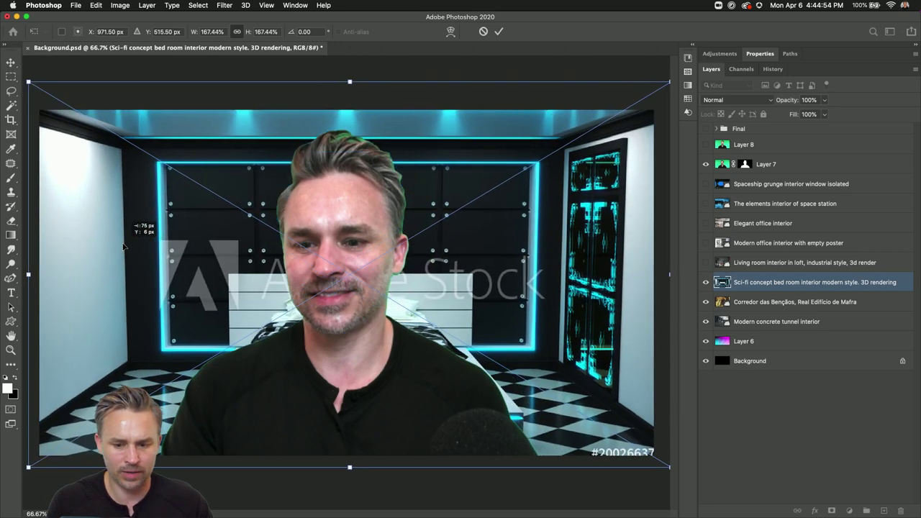
drag(72, 245, 121, 247)
key(Return)
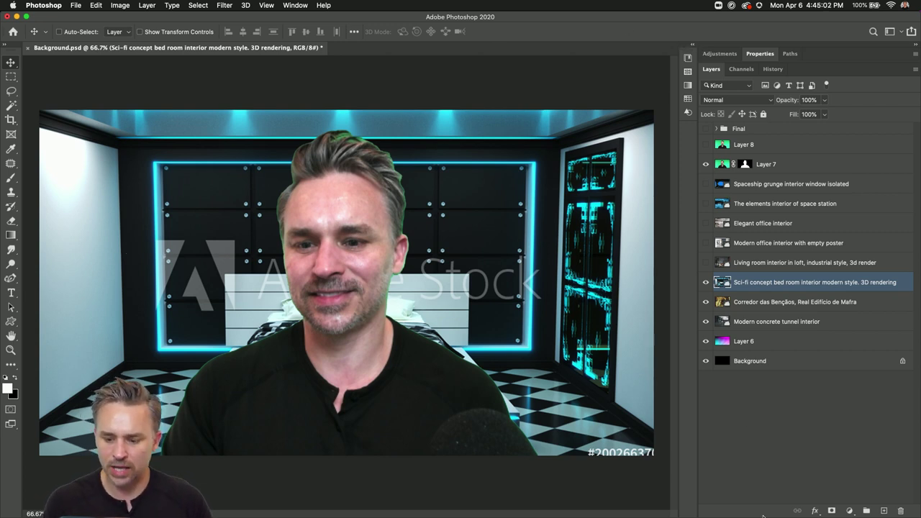
Add a Color Lookup layer and try the Fuji ETERNA 250D Fuji 3510 and LateSunset looks.
click(850, 511)
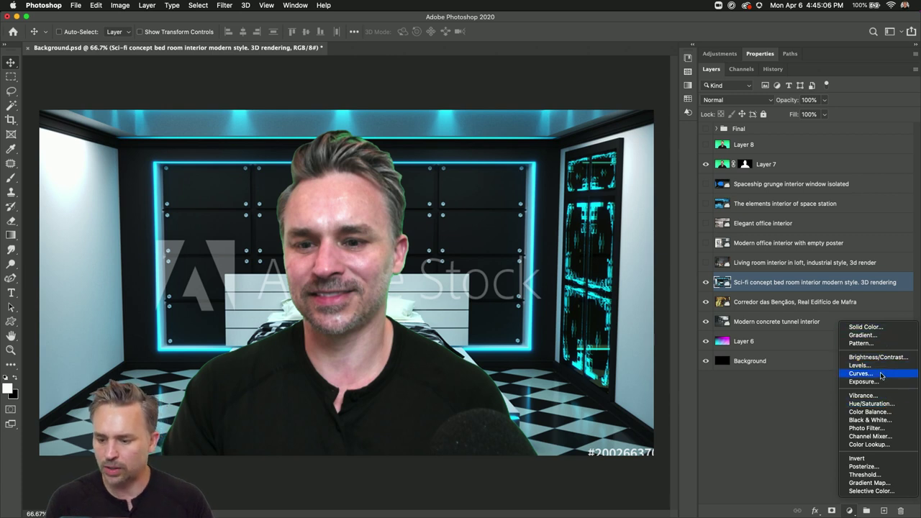
click(870, 444)
click(771, 89)
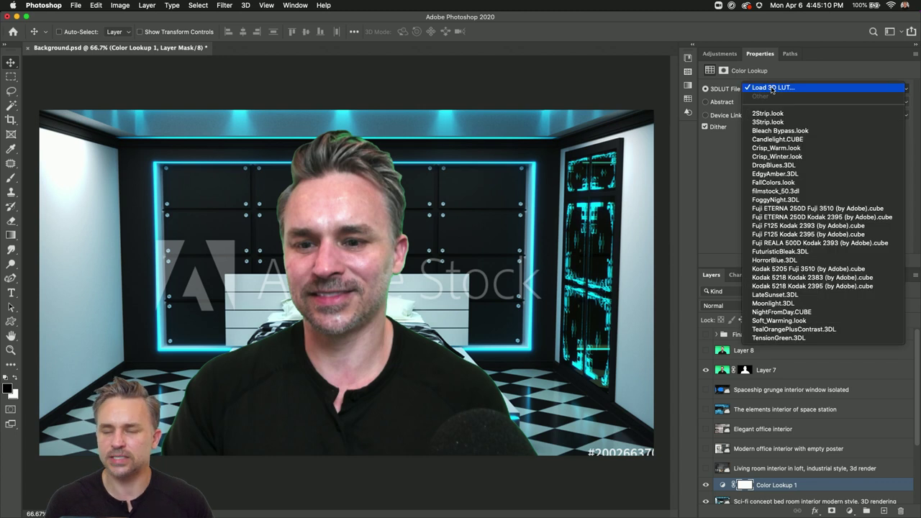
click(799, 209)
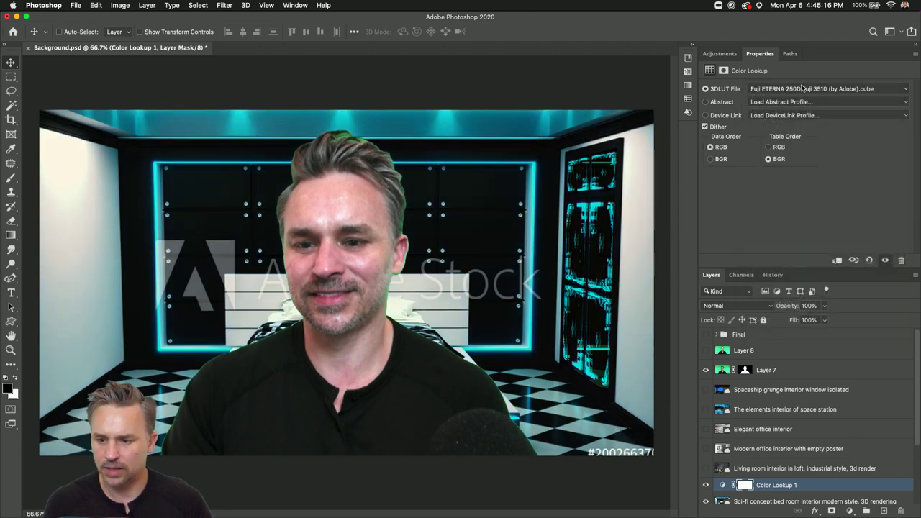
click(802, 87)
click(789, 174)
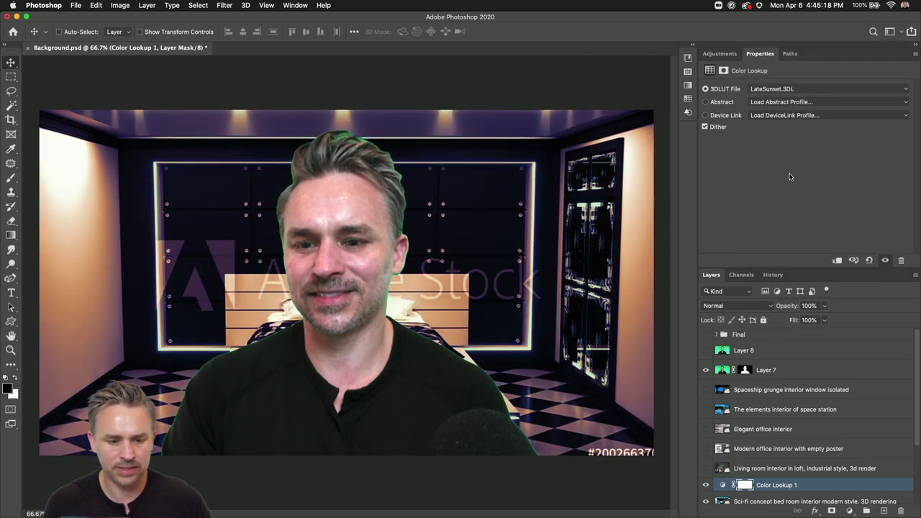
Compare the Kodak 5205 Fuji 3510 and Crisp_Warm looks, then settle on Candlelight.CUBE.
click(789, 89)
click(796, 65)
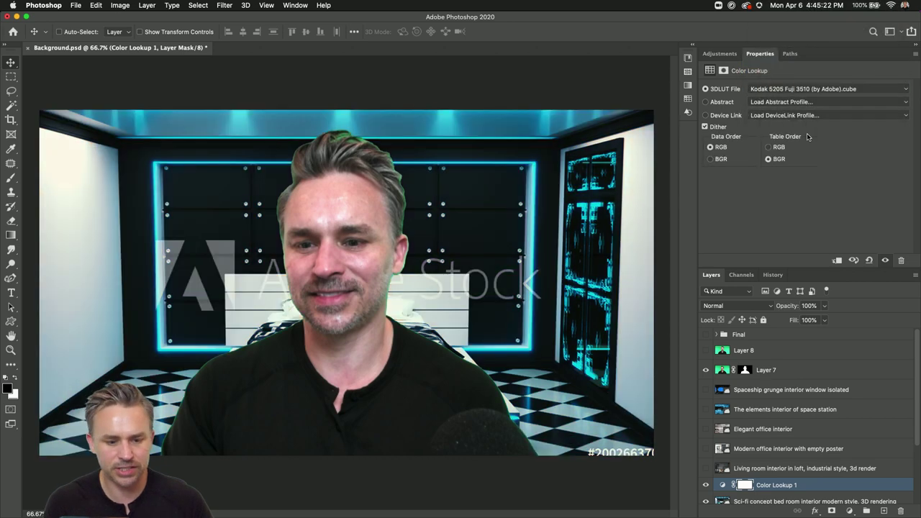
click(797, 89)
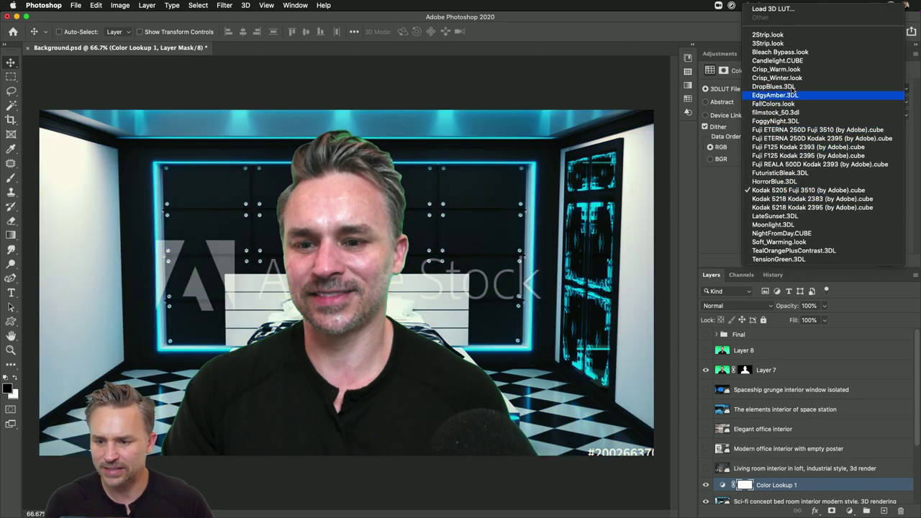
click(796, 70)
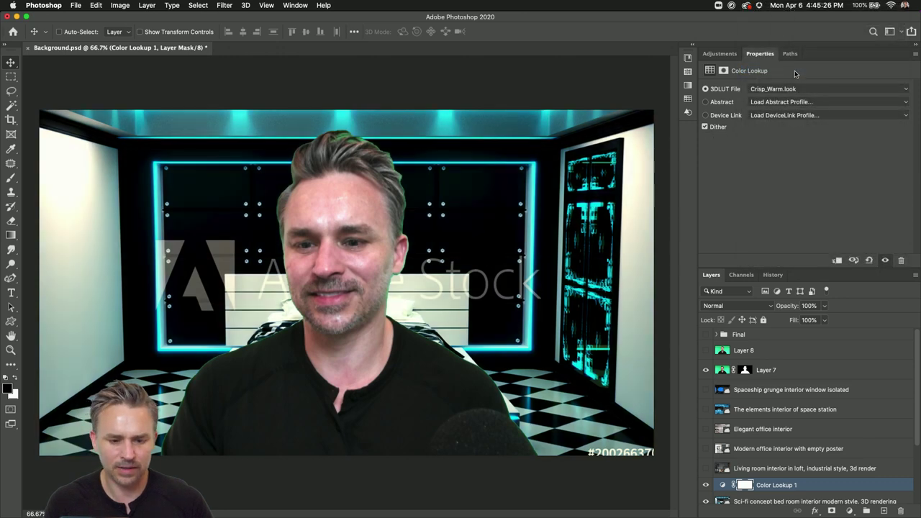
click(797, 88)
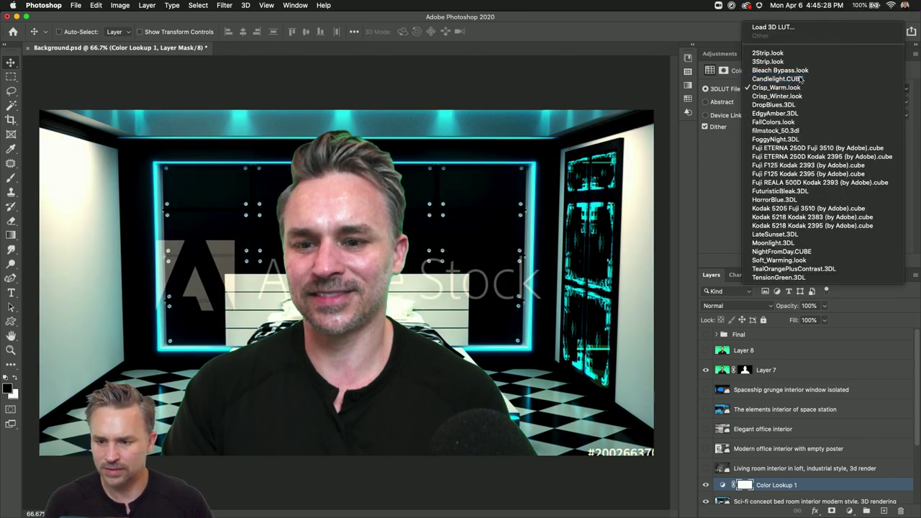
click(792, 75)
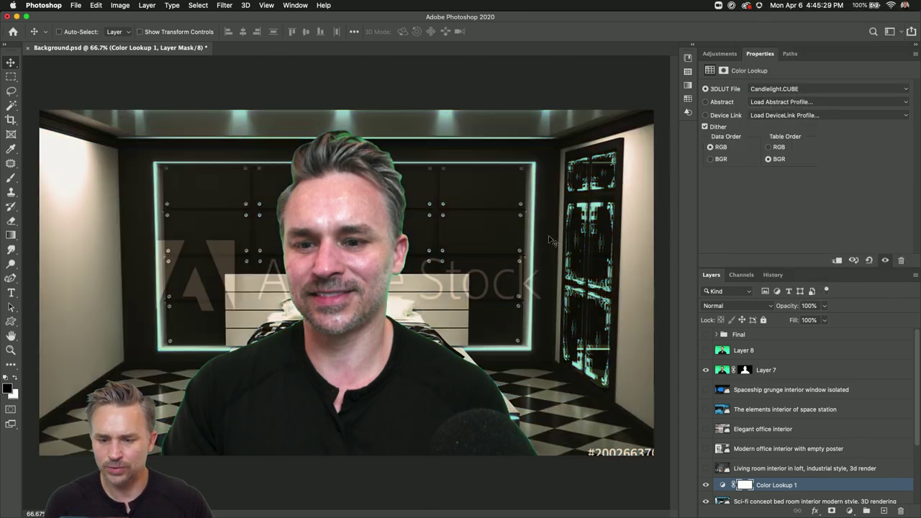
click(794, 90)
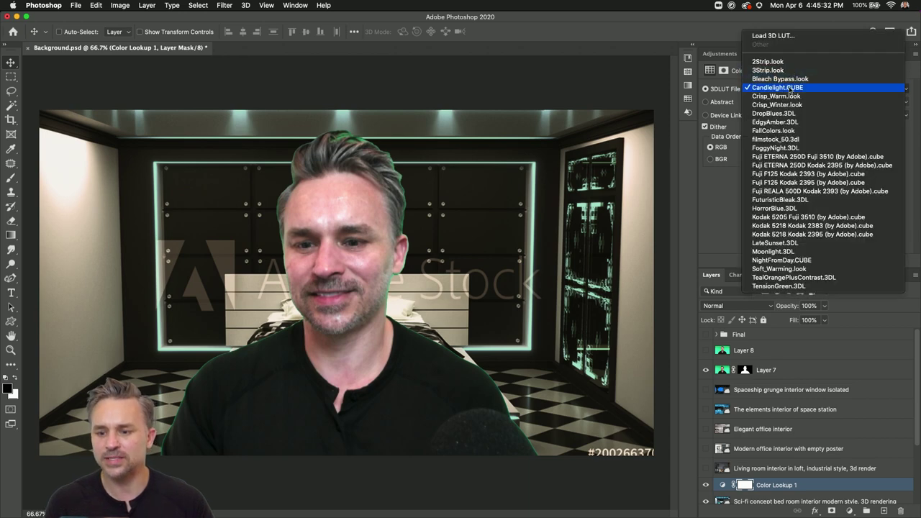
click(791, 87)
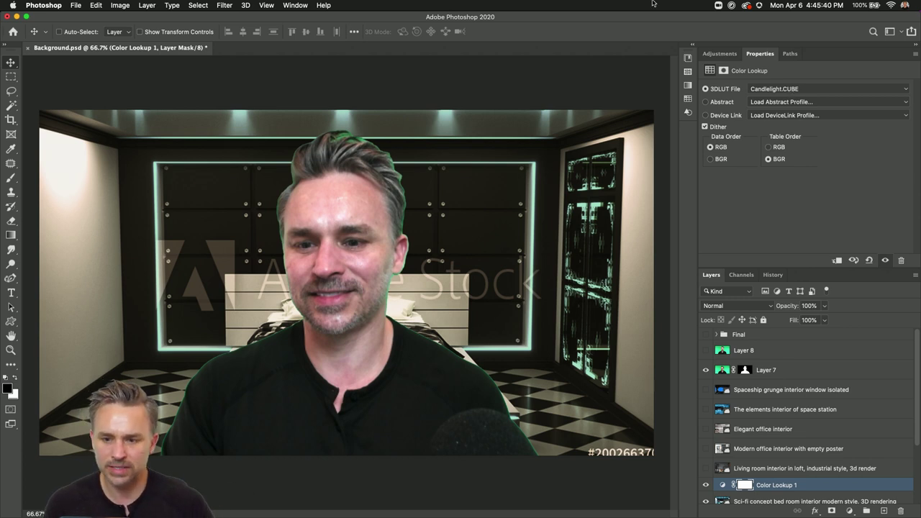
Place the modern office interior image, enlarged to about 159% and shifted right.
click(691, 48)
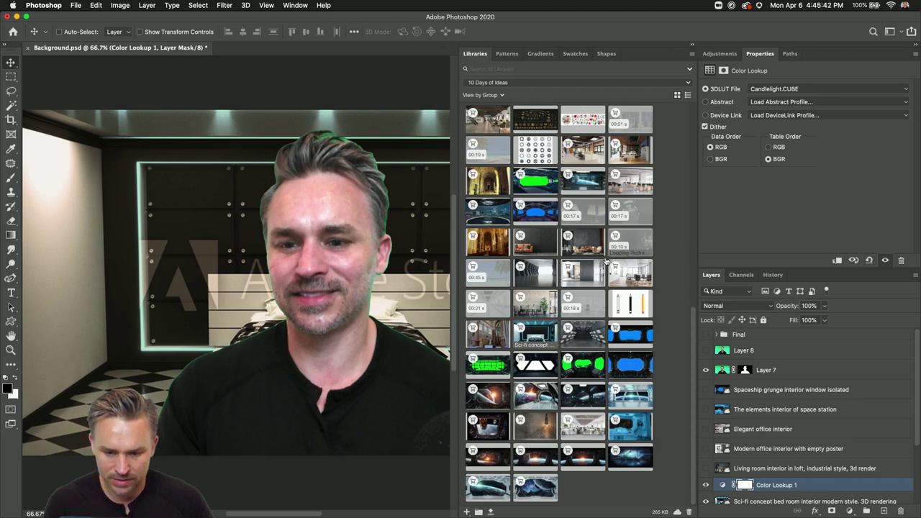
drag(583, 274, 257, 301)
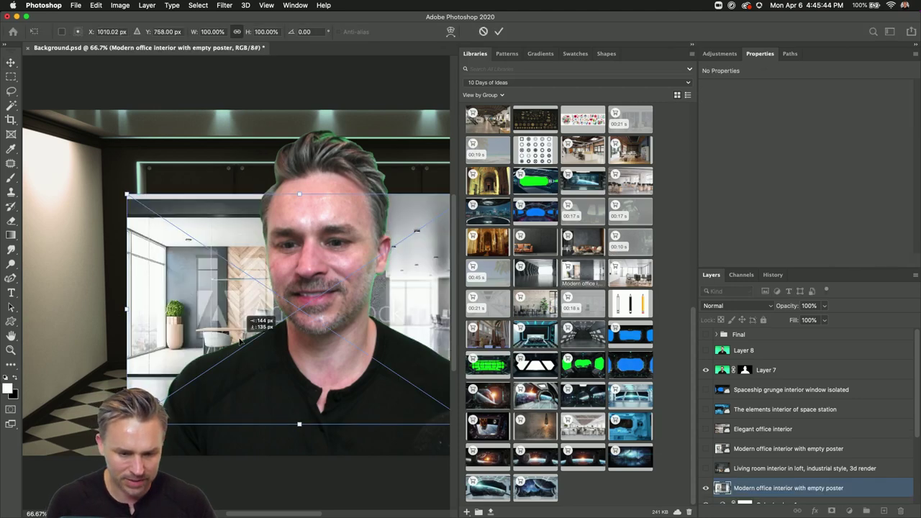
drag(175, 232, 23, 92)
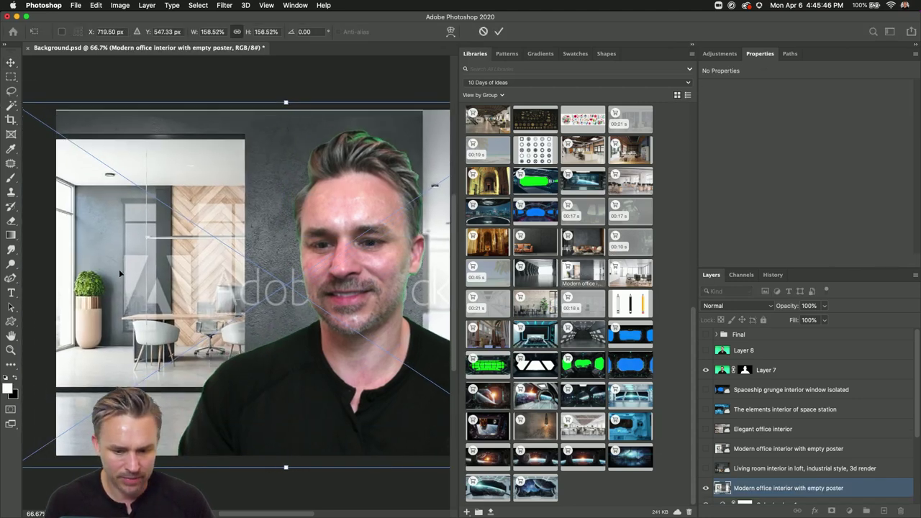
drag(109, 268, 152, 271)
key(Return)
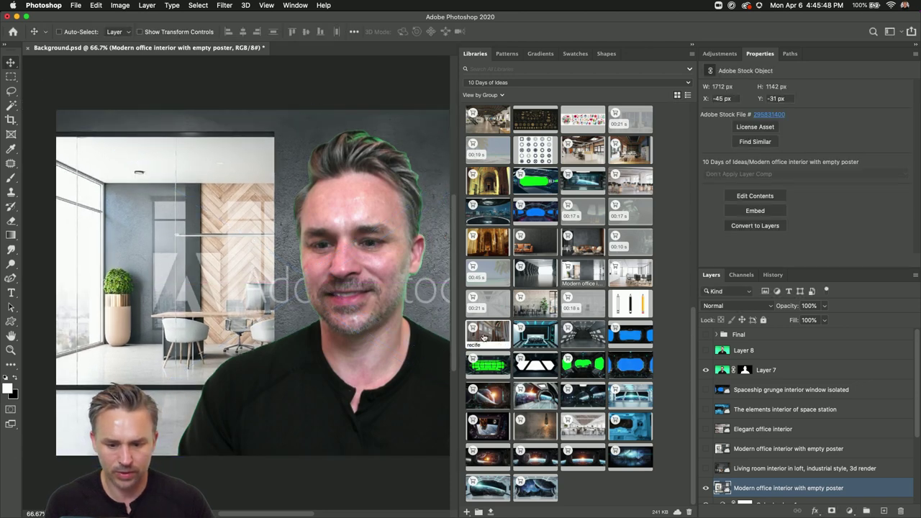
Place the recife church interior image, scaled to about 131% and positioned to fill the frame.
drag(358, 293, 314, 292)
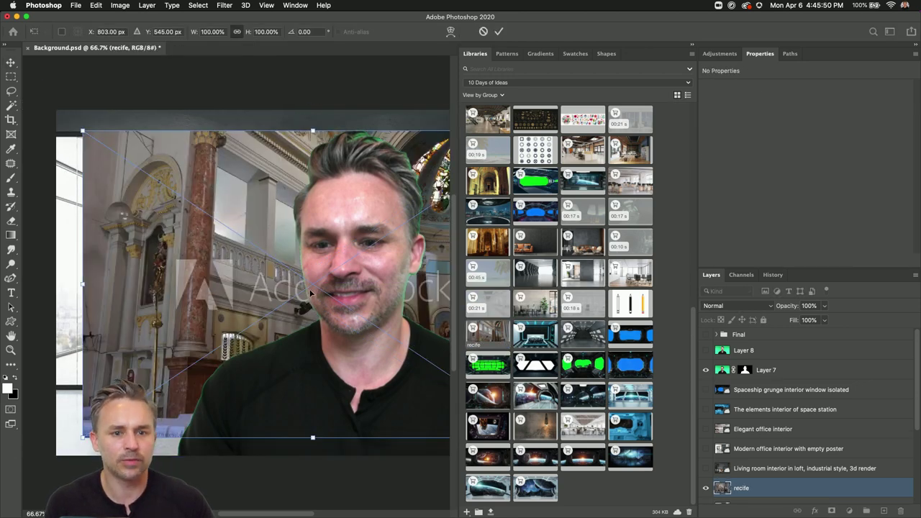
drag(260, 334, 225, 333)
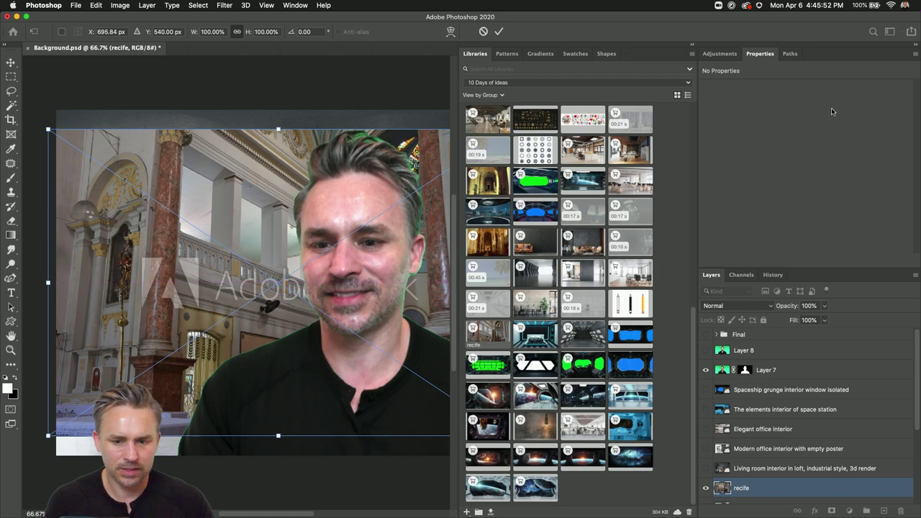
click(694, 45)
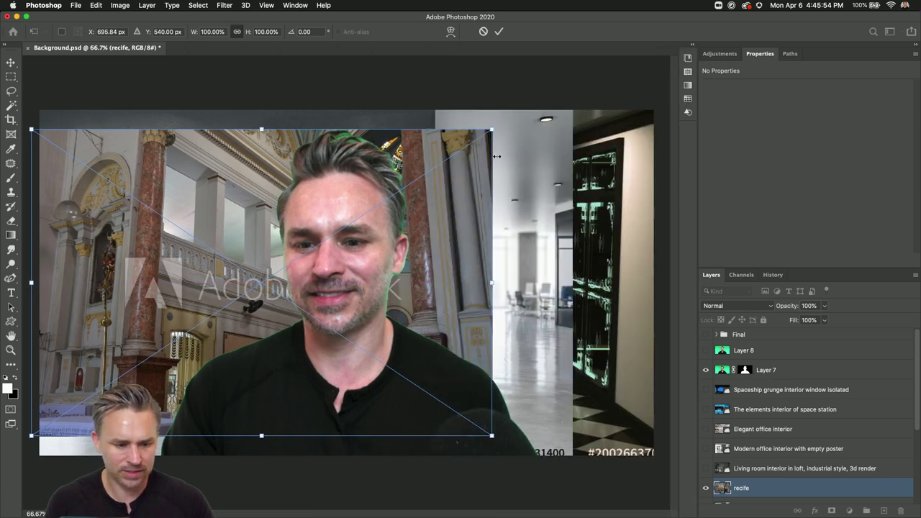
drag(492, 132, 636, 55)
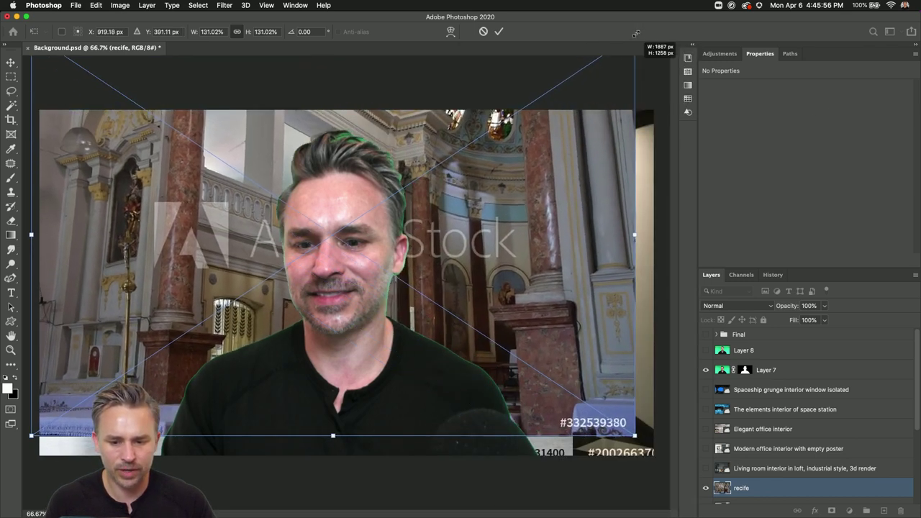
drag(375, 172, 383, 211)
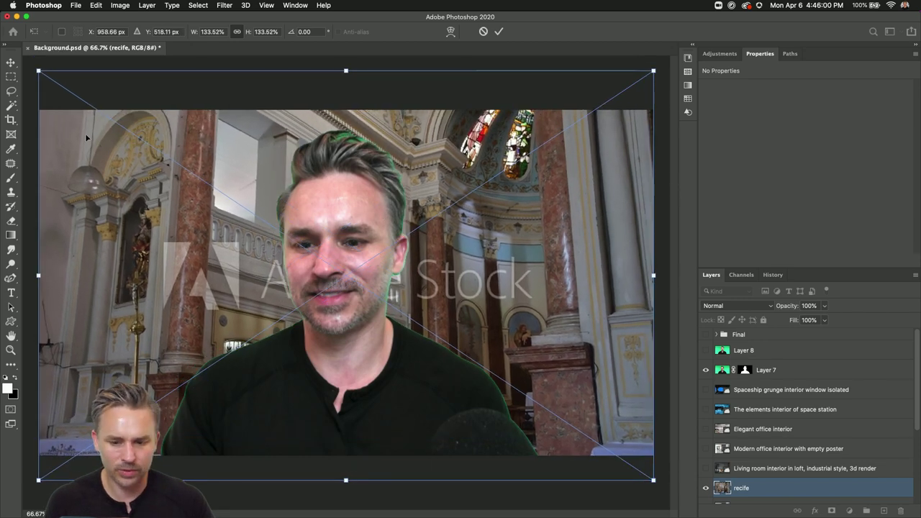
key(Return)
mouse_move(446, 296)
mouse_down()
mouse_move(453, 278)
mouse_move(458, 286)
mouse_up()
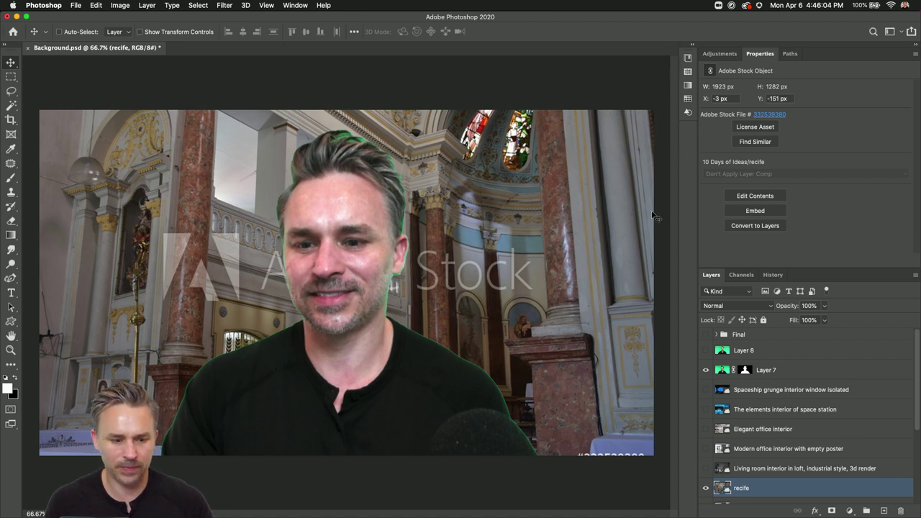
Add a Levels adjustment layer above the recife image.
double_click(816, 59)
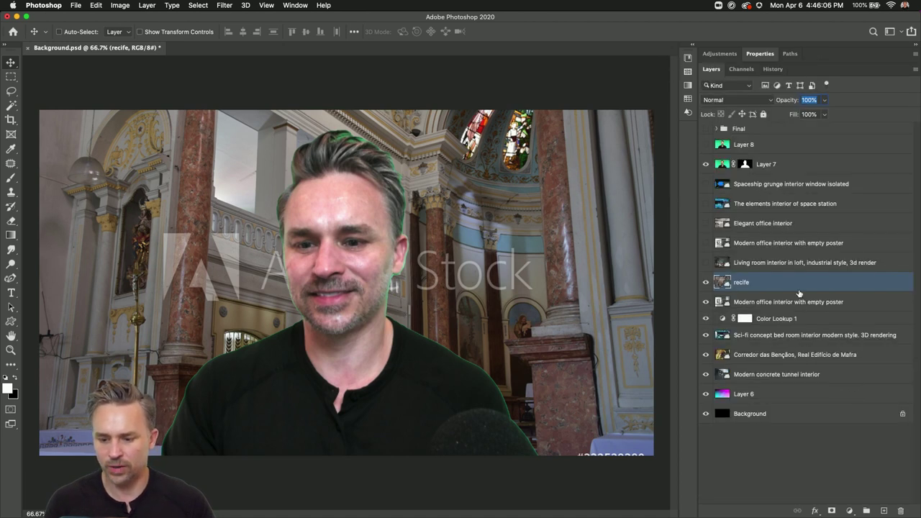
click(849, 511)
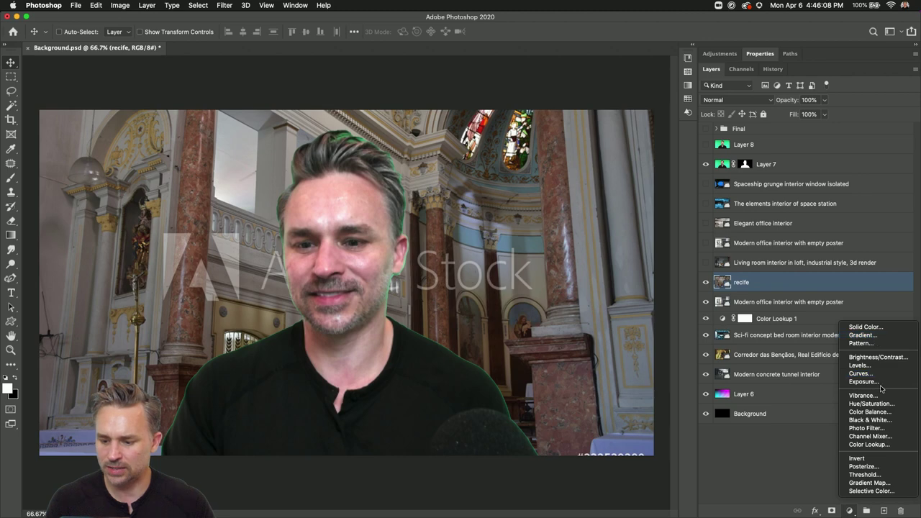
click(860, 366)
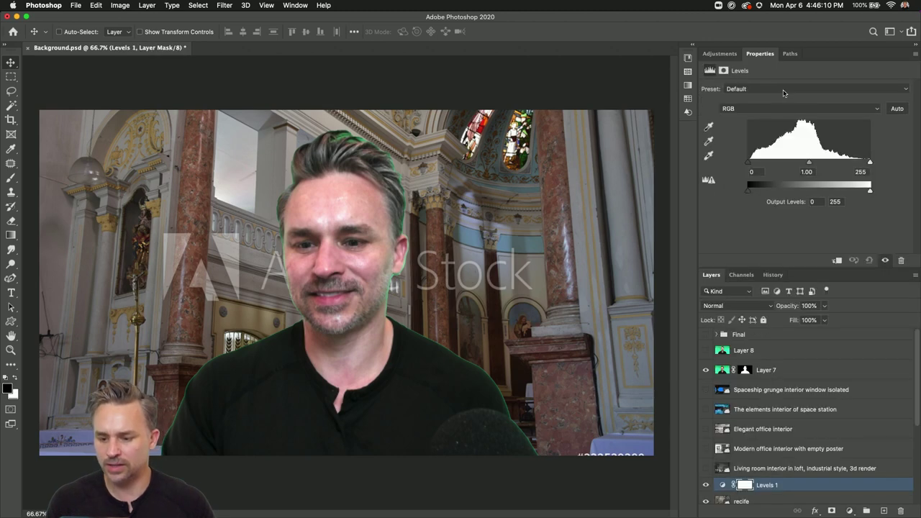
Set the Levels 1 input levels to 49 for black and 245 for white.
double_click(825, 58)
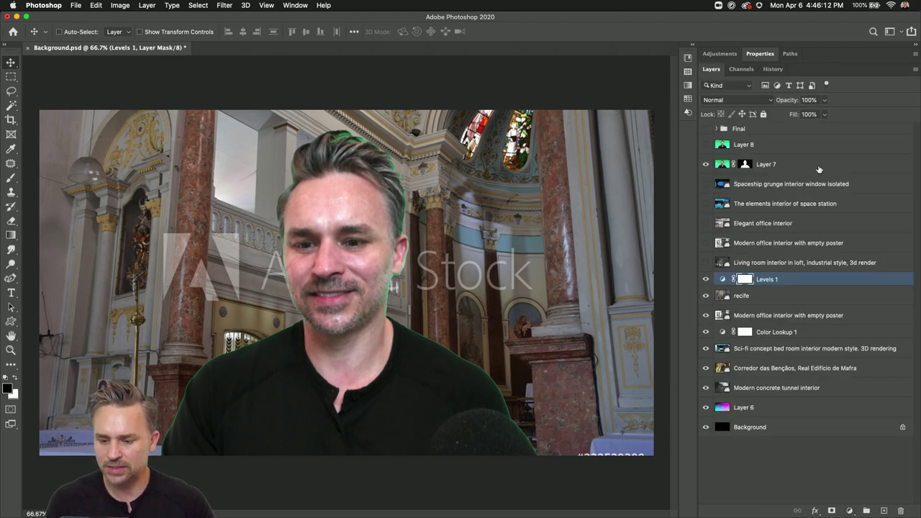
click(722, 279)
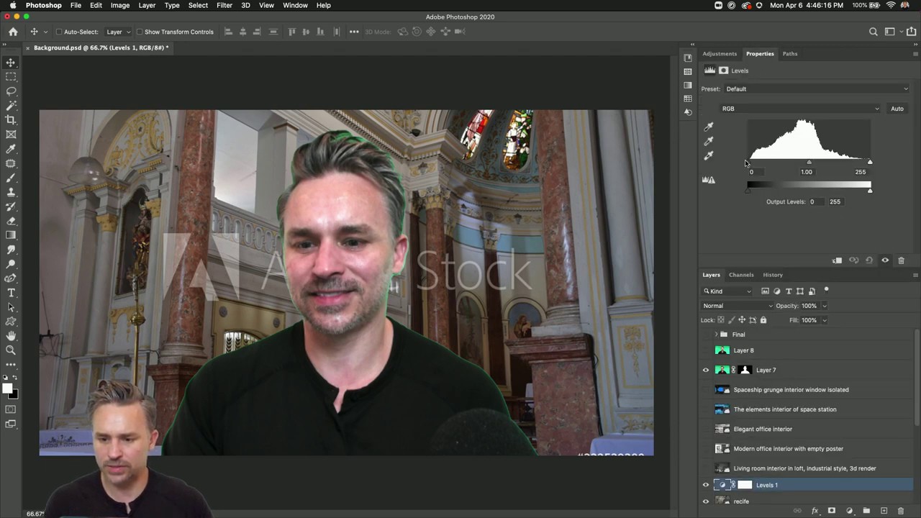
mouse_move(750, 163)
mouse_down()
mouse_move(790, 165)
mouse_move(766, 164)
mouse_move(775, 166)
mouse_up()
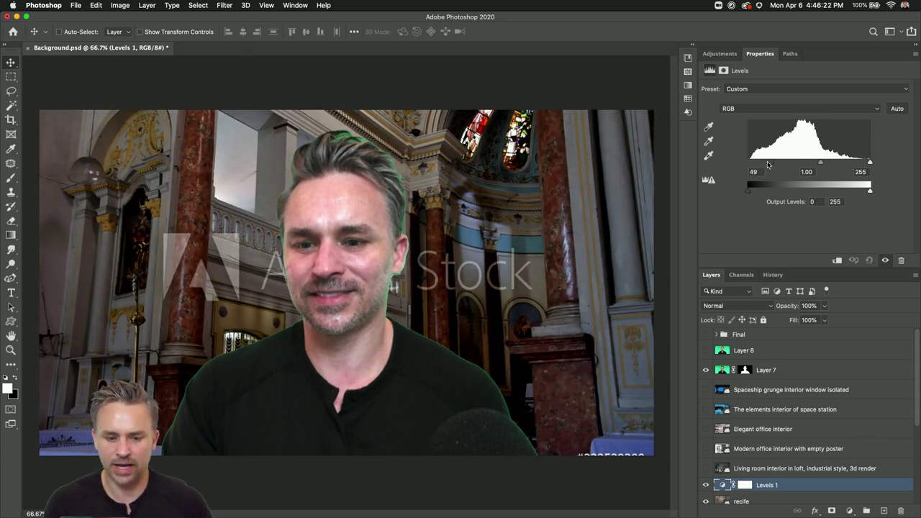
drag(867, 163, 865, 165)
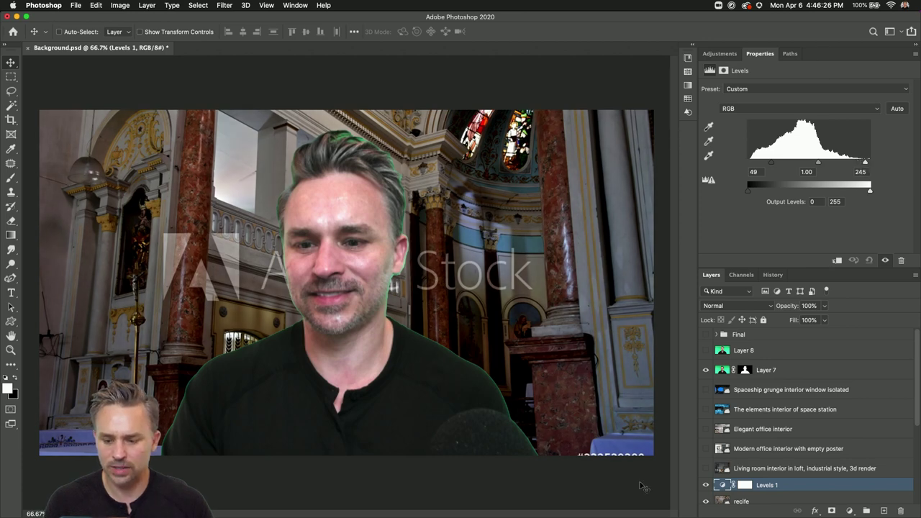
click(849, 511)
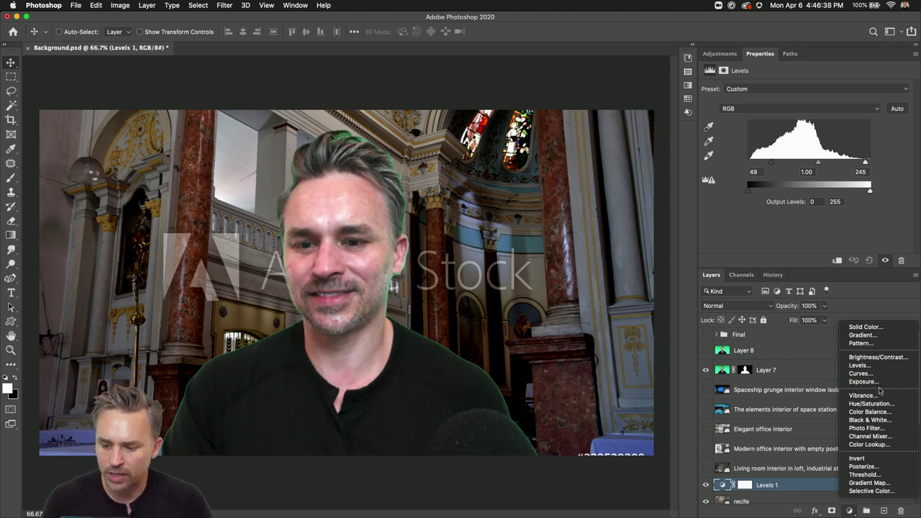
Add a Color Balance layer with midtones +22 toward red, then minimize Photoshop.
click(872, 413)
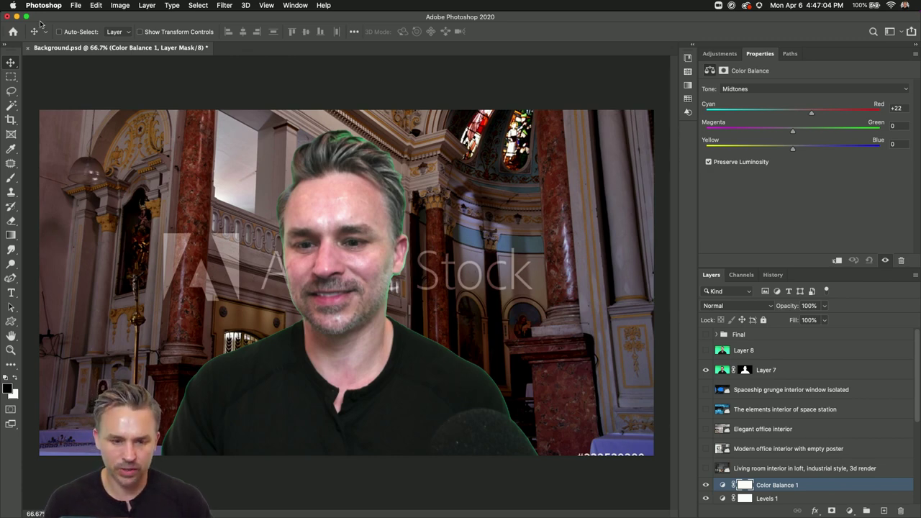
click(17, 15)
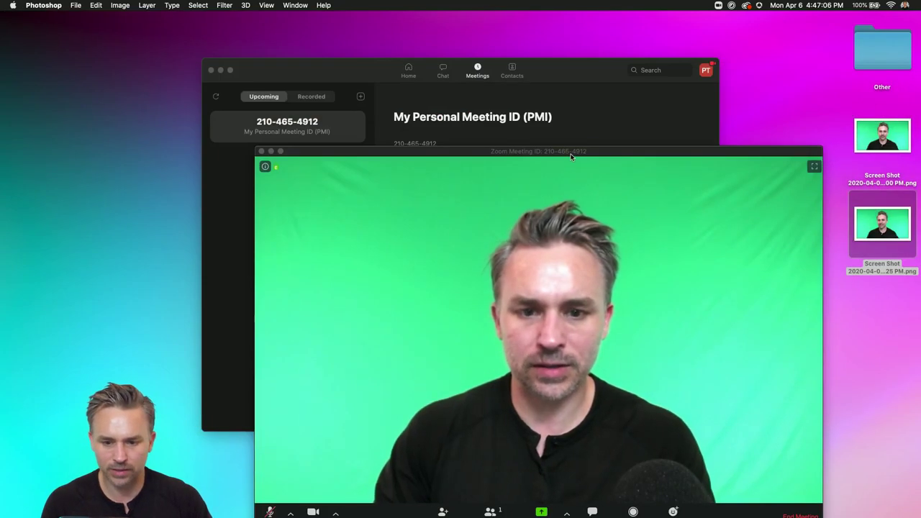
Open Zoom's virtual backgrounds and try the Earth, grass, Golden Gate bridge and aurora images.
drag(571, 151, 625, 26)
click(389, 383)
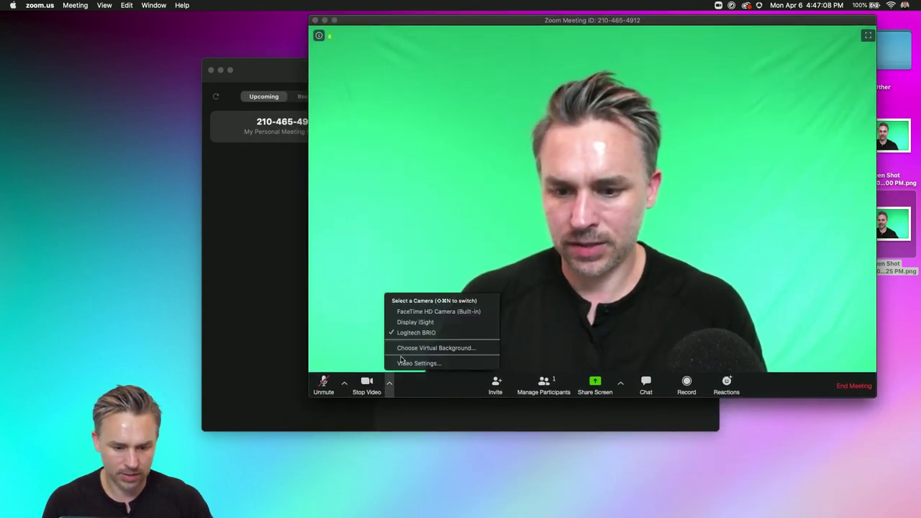
click(401, 349)
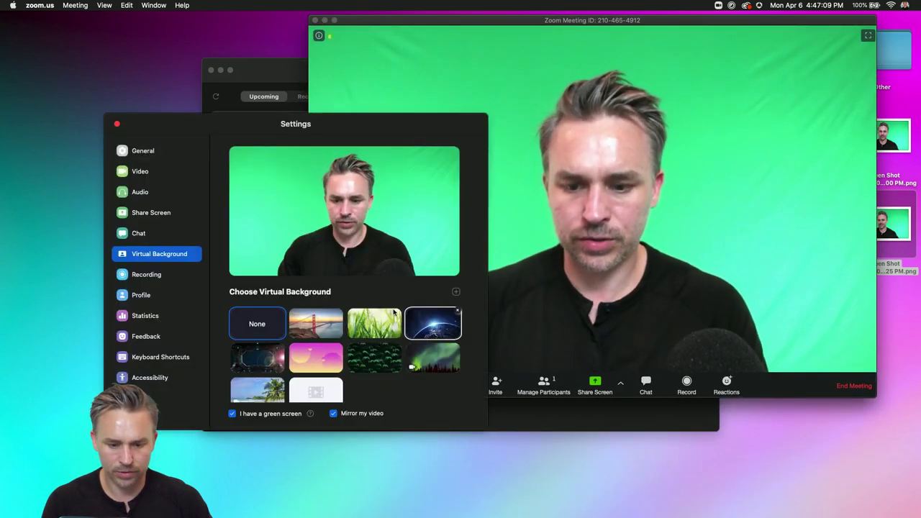
click(424, 331)
drag(367, 123, 219, 142)
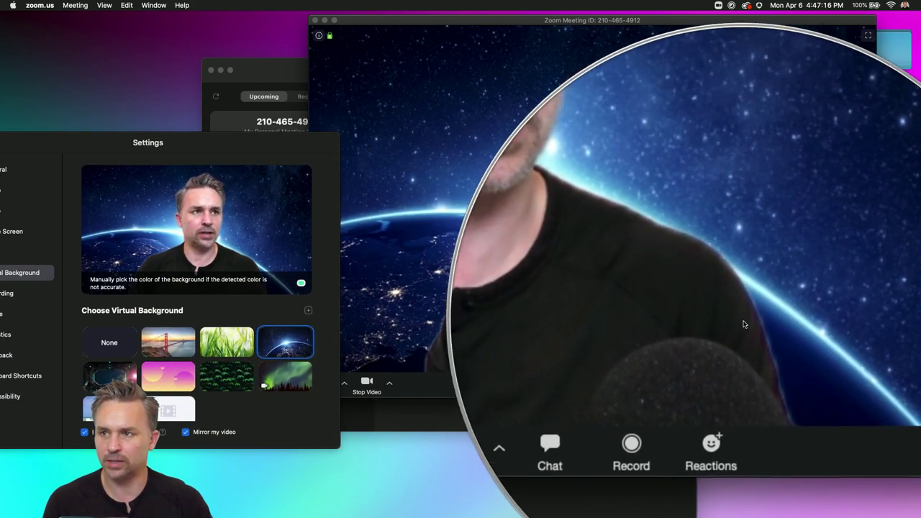
key(Left)
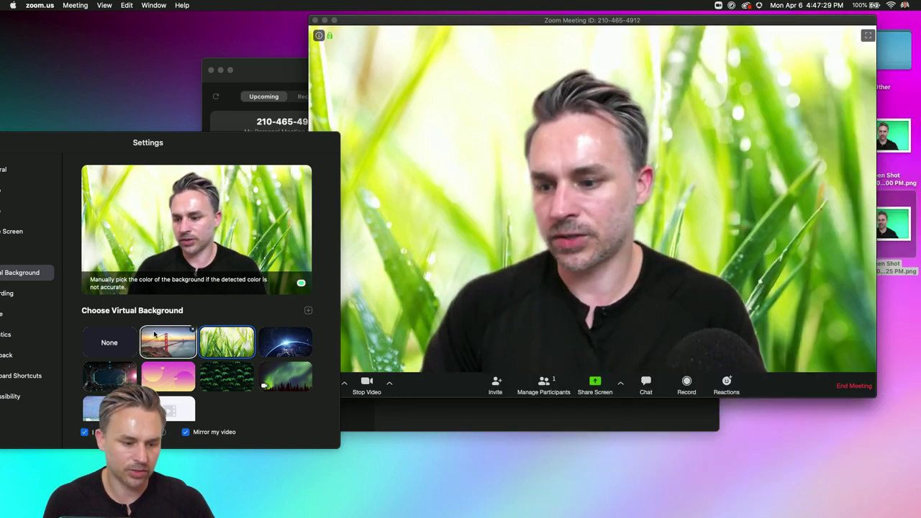
click(168, 342)
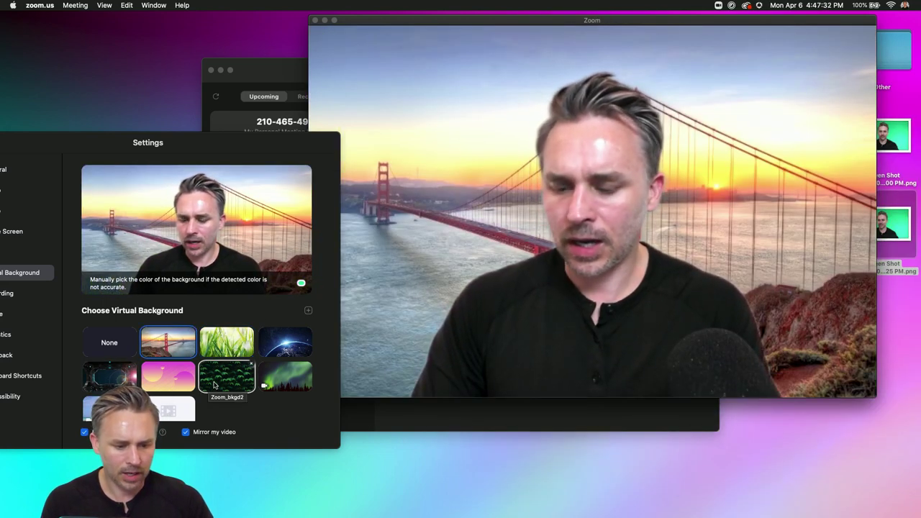
click(283, 377)
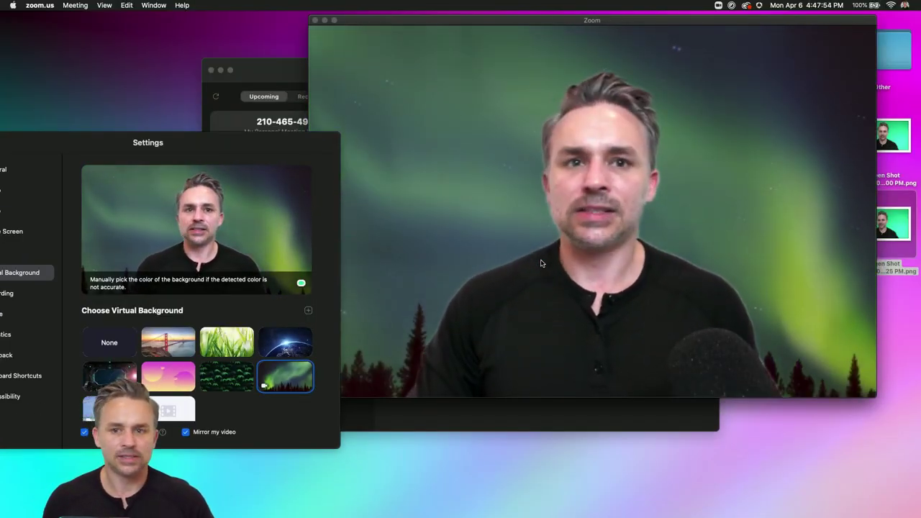
Settle on the Golden Gate bridge background over green leaves, then return to Photoshop.
drag(107, 146, 392, 113)
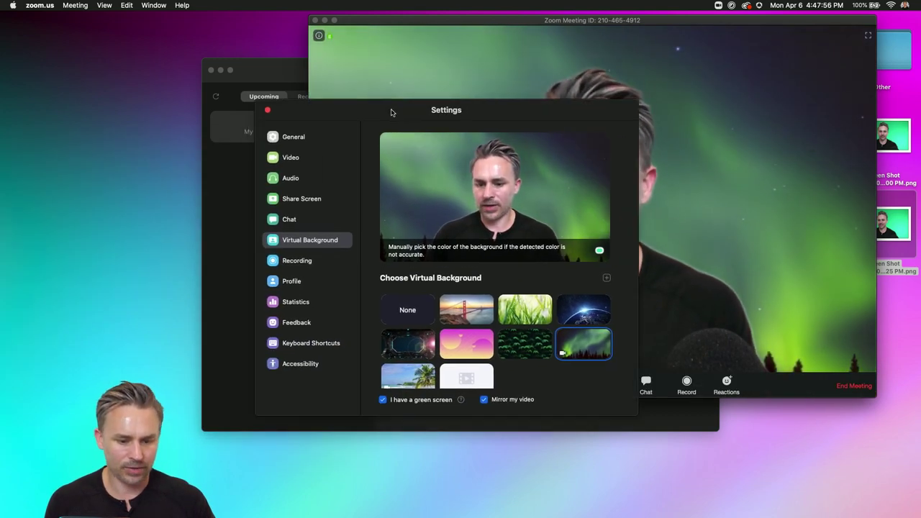
drag(309, 108, 137, 83)
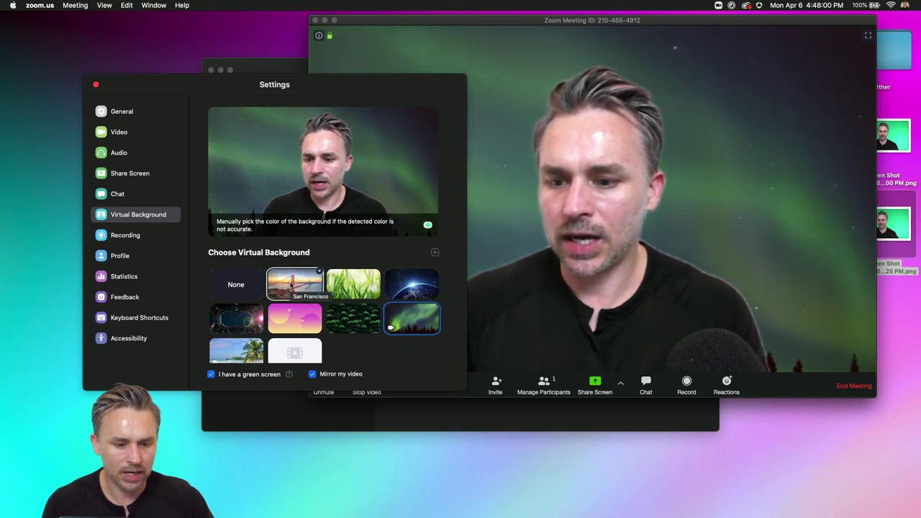
click(306, 288)
click(353, 315)
click(292, 282)
click(353, 313)
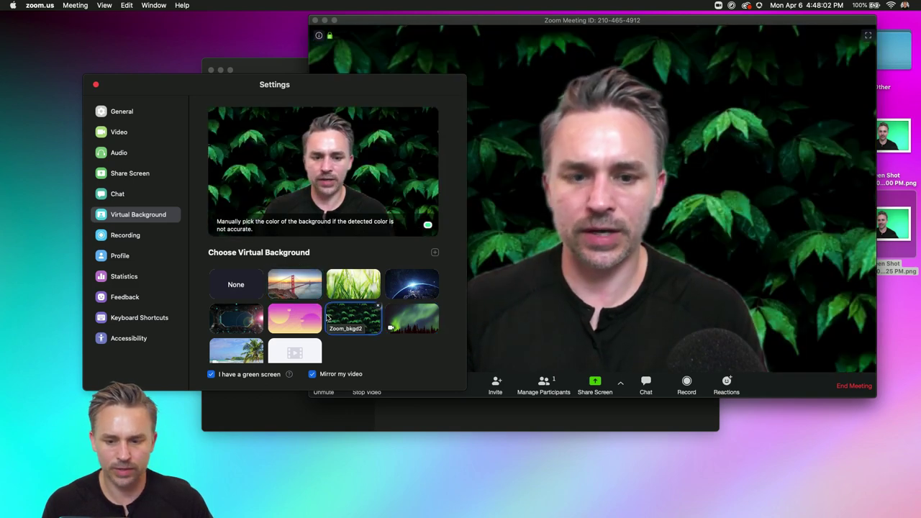
click(280, 274)
click(96, 84)
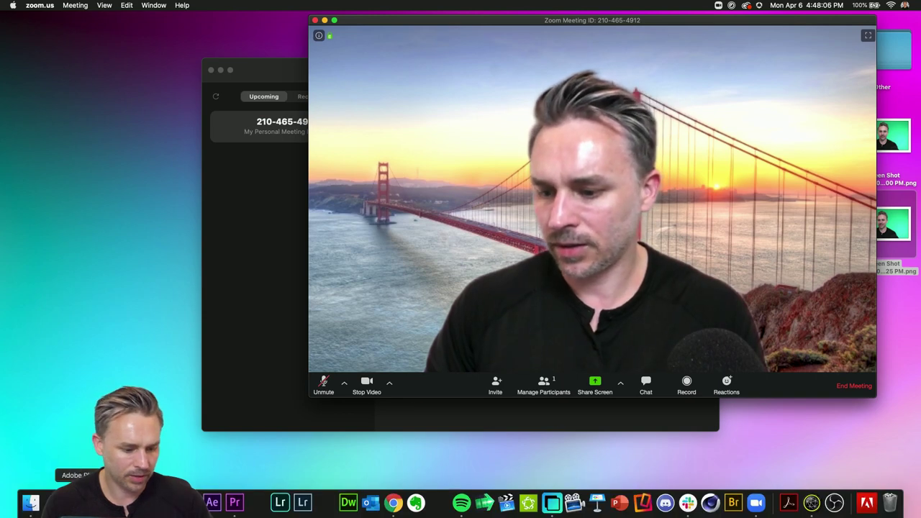
click(134, 502)
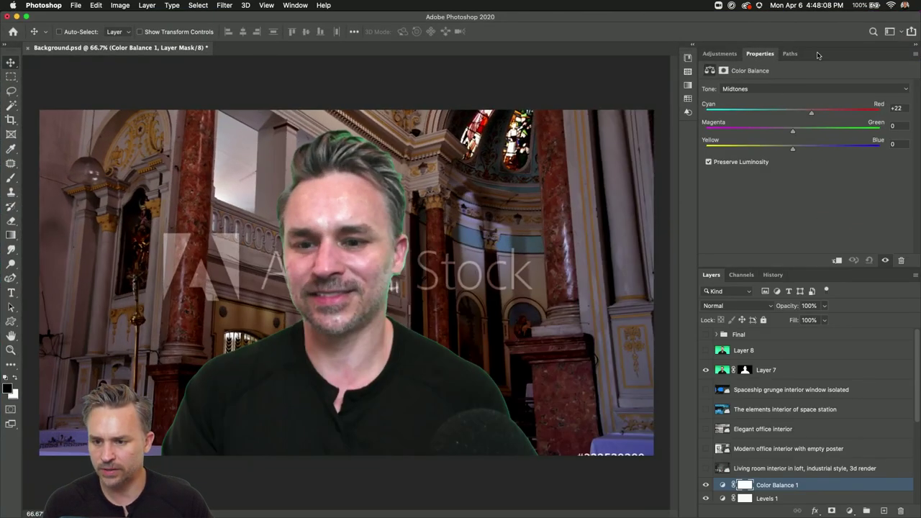
Add a new empty layer above the Spaceship grunge interior window isolated layer.
double_click(818, 55)
click(786, 183)
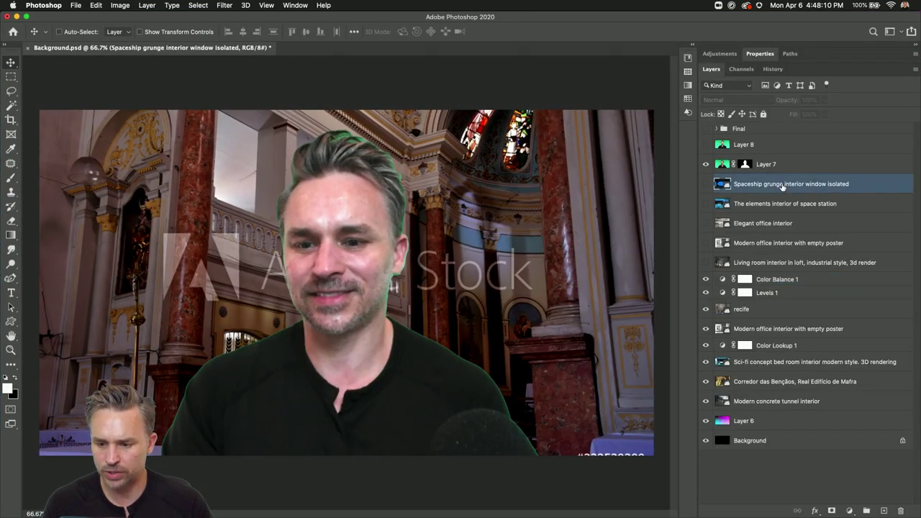
click(884, 511)
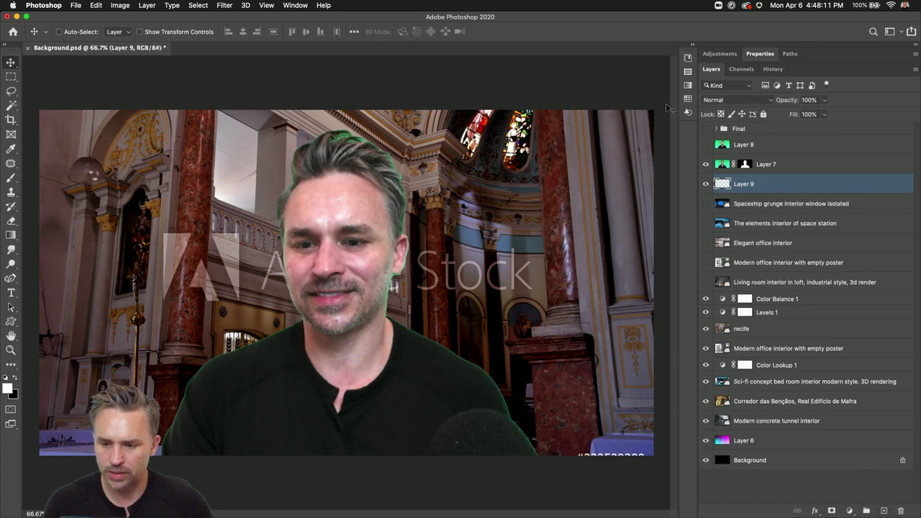
Browse the Trees, Grass, Water and Legacy 2019 pattern folders and apply the wood plank pattern.
click(691, 46)
click(507, 54)
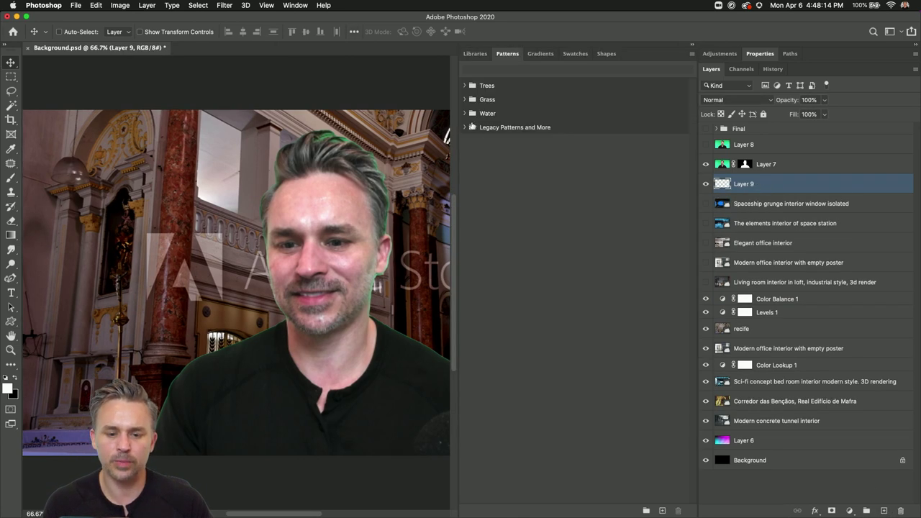
click(466, 86)
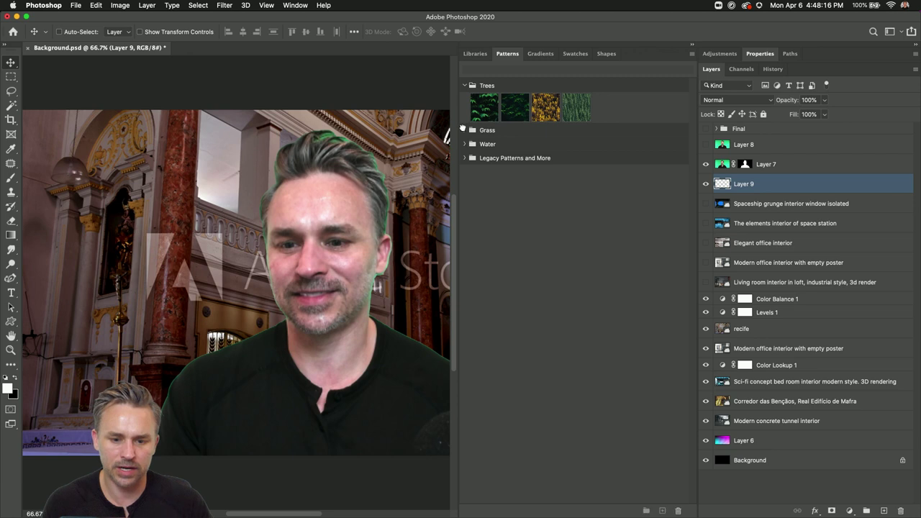
click(464, 130)
click(465, 175)
click(465, 219)
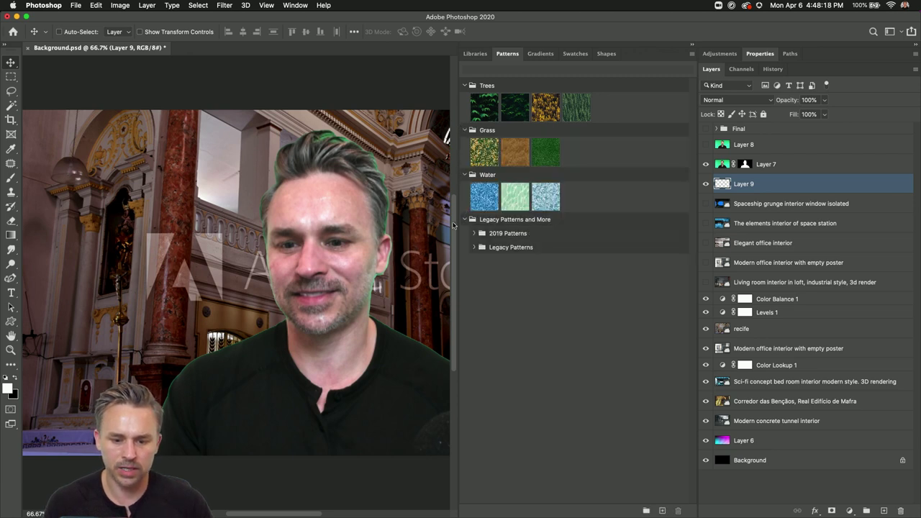
click(473, 234)
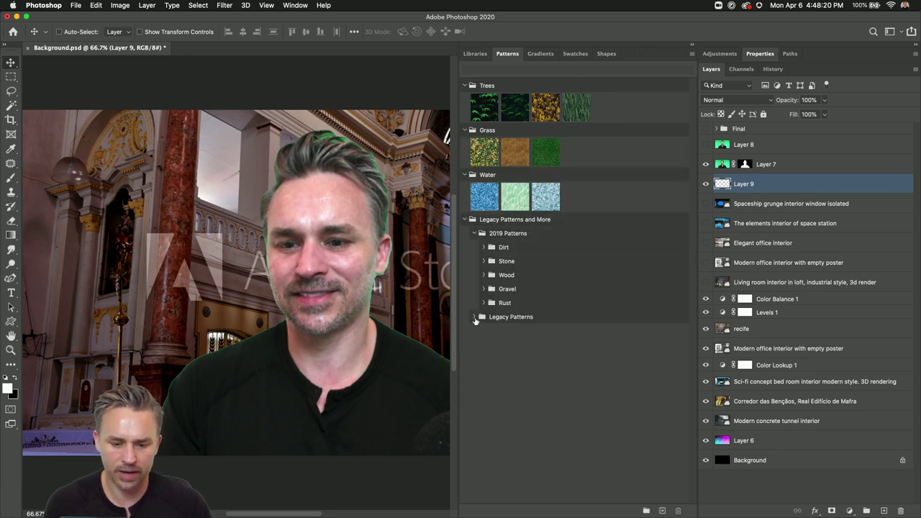
click(476, 316)
click(483, 248)
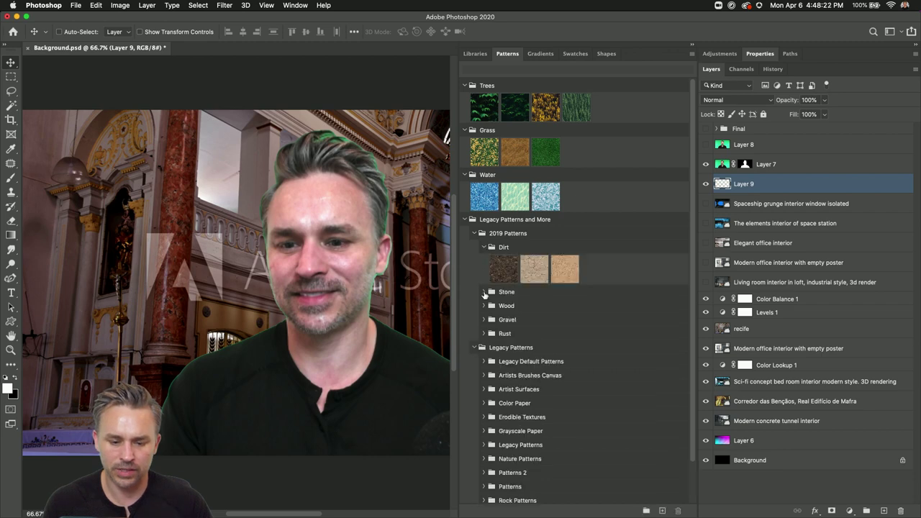
click(484, 292)
click(483, 336)
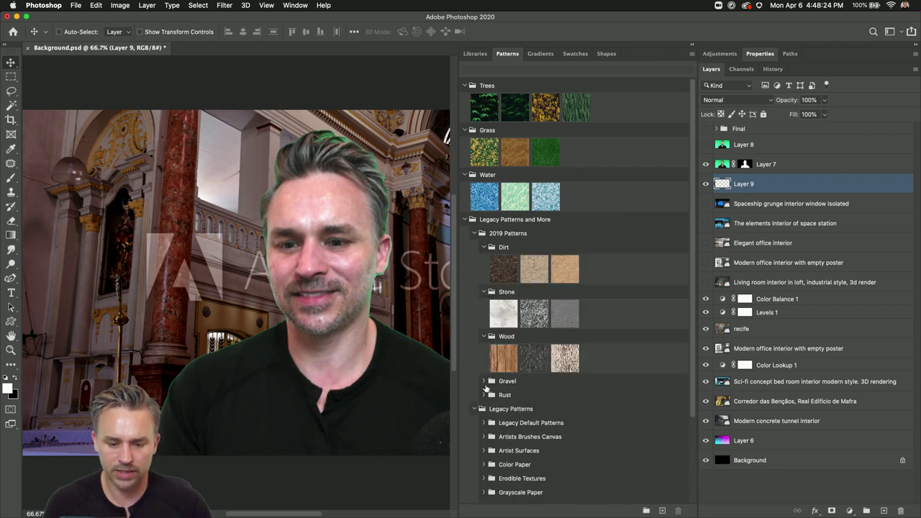
click(483, 383)
click(497, 358)
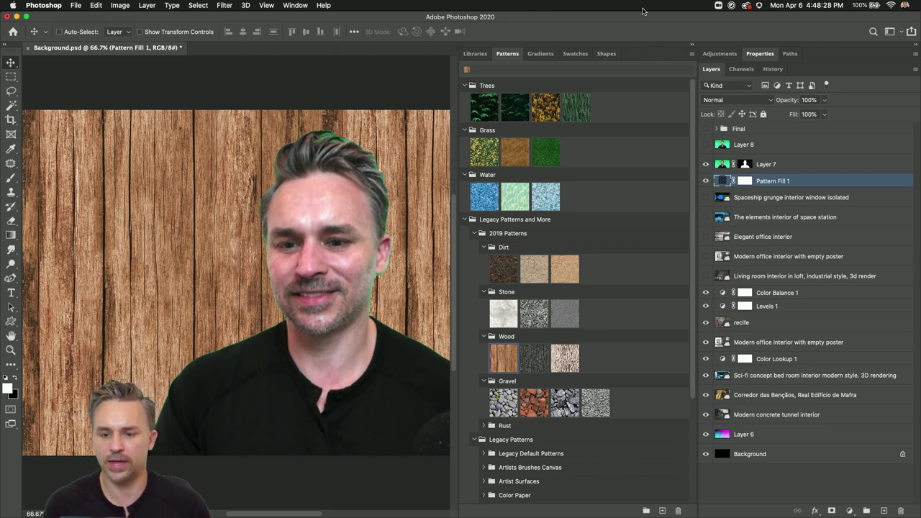
Duplicate the wood Pattern Fill 1 layer.
click(694, 45)
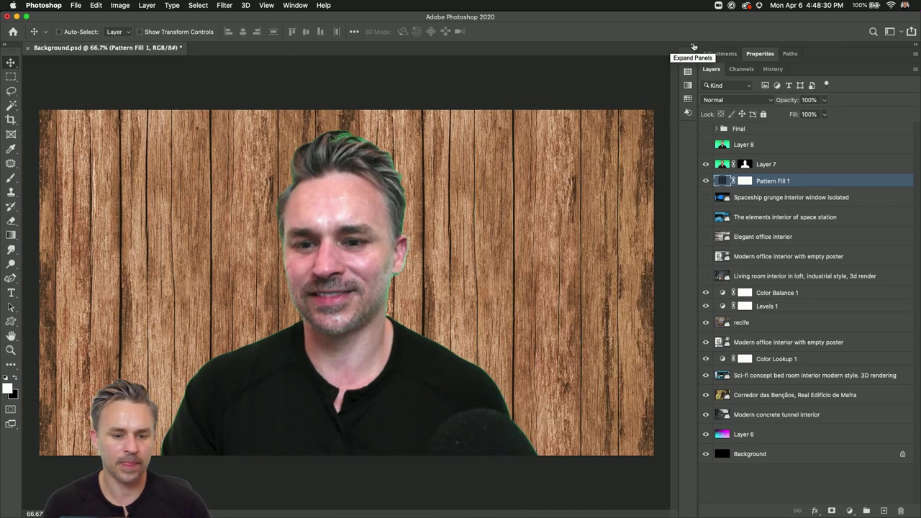
click(691, 47)
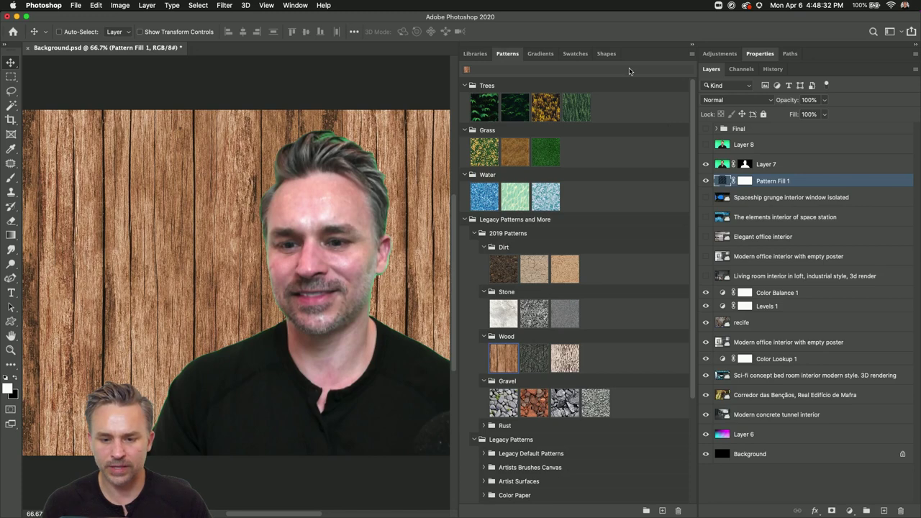
key(super+j)
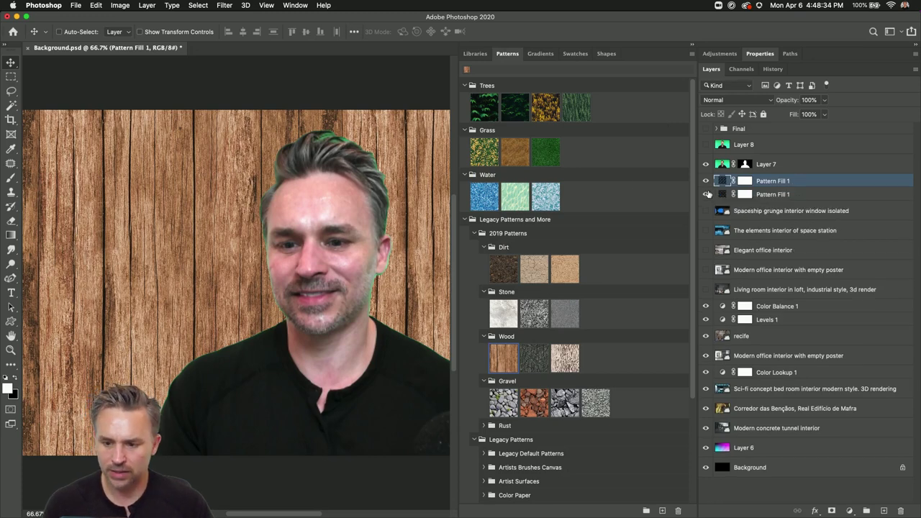
Change the copy's pattern to dark tree foliage, then to the large green leaf pattern.
click(510, 110)
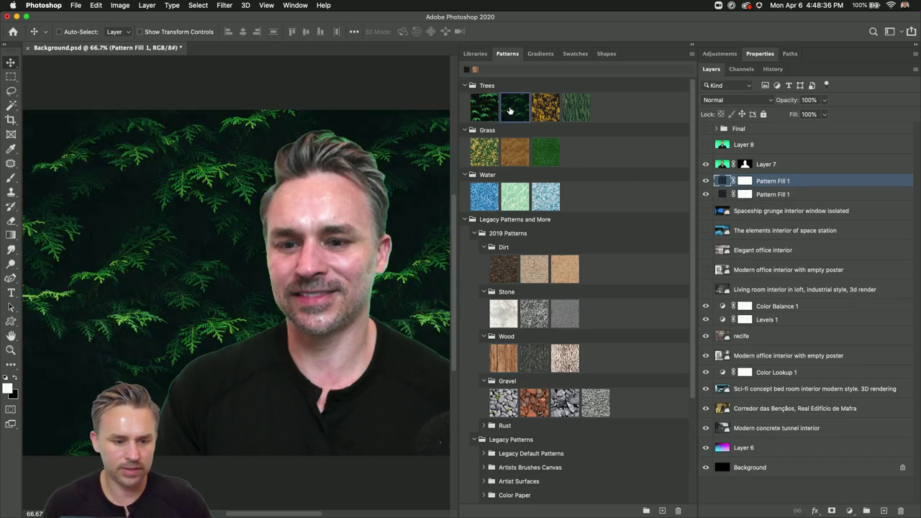
click(691, 47)
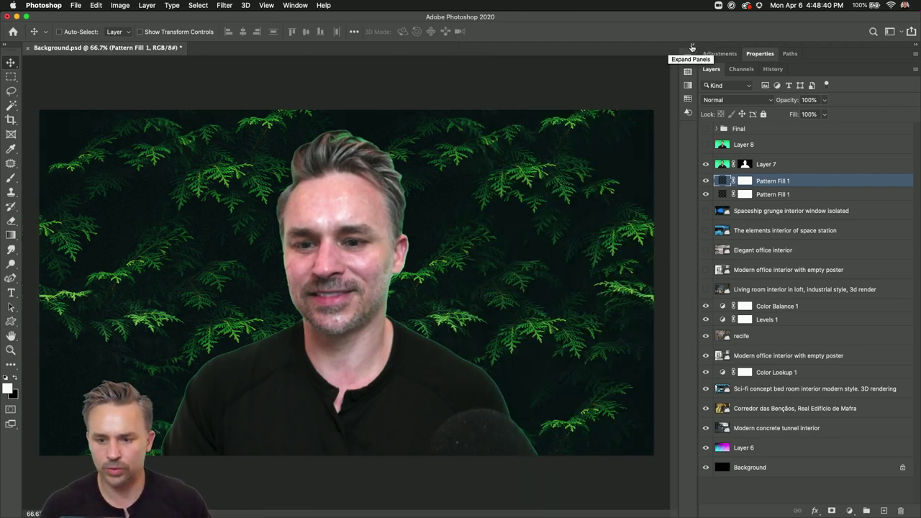
click(691, 47)
click(482, 108)
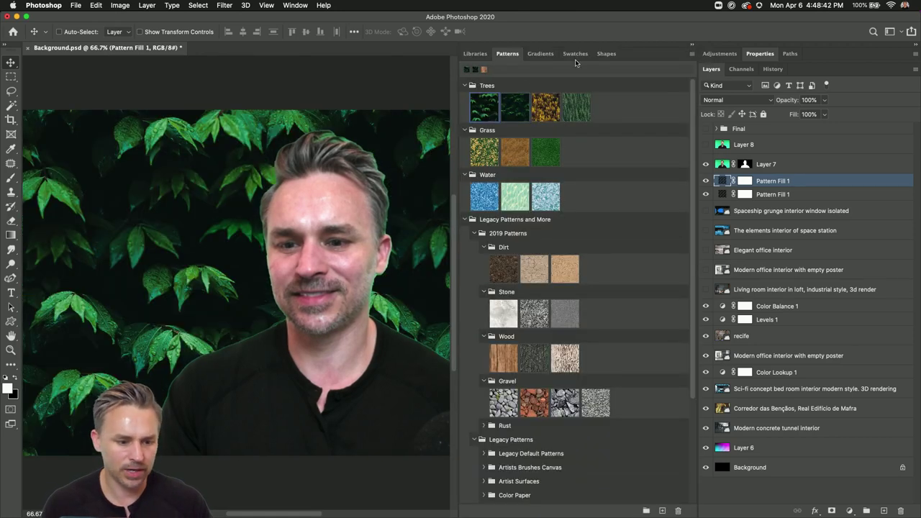
click(691, 47)
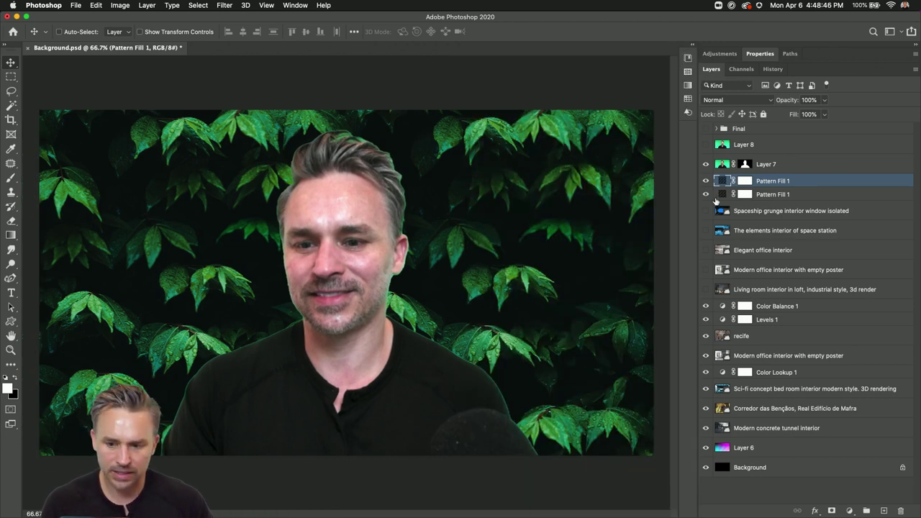
Set the top leaf pattern's Scale to 80% and hide that layer.
double_click(721, 182)
drag(574, 321, 571, 222)
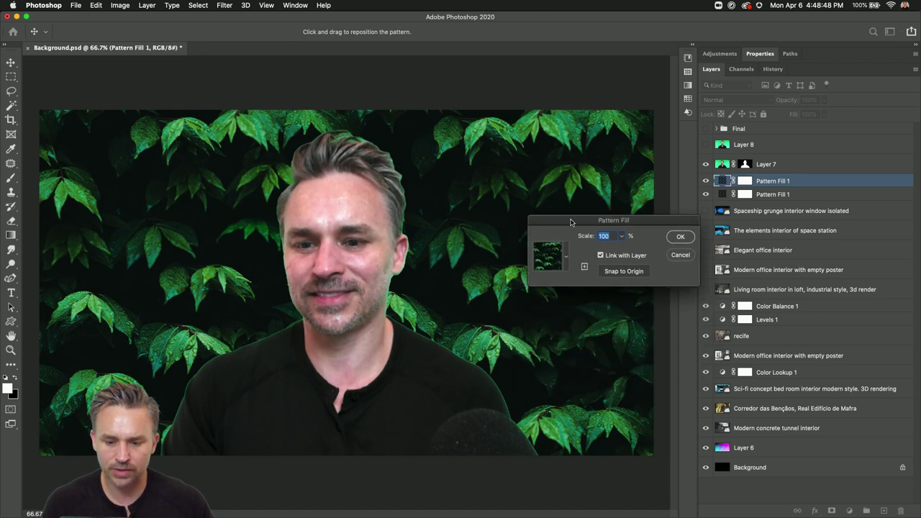
text(10000)
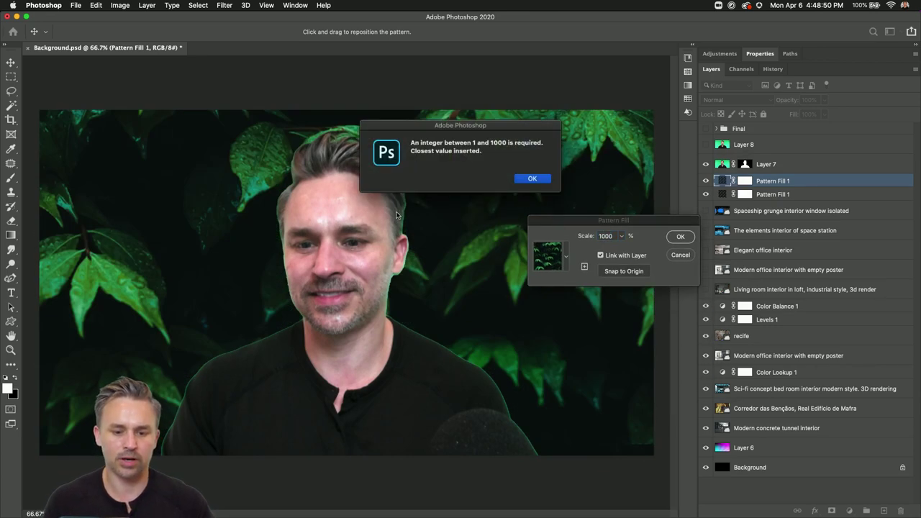
click(523, 182)
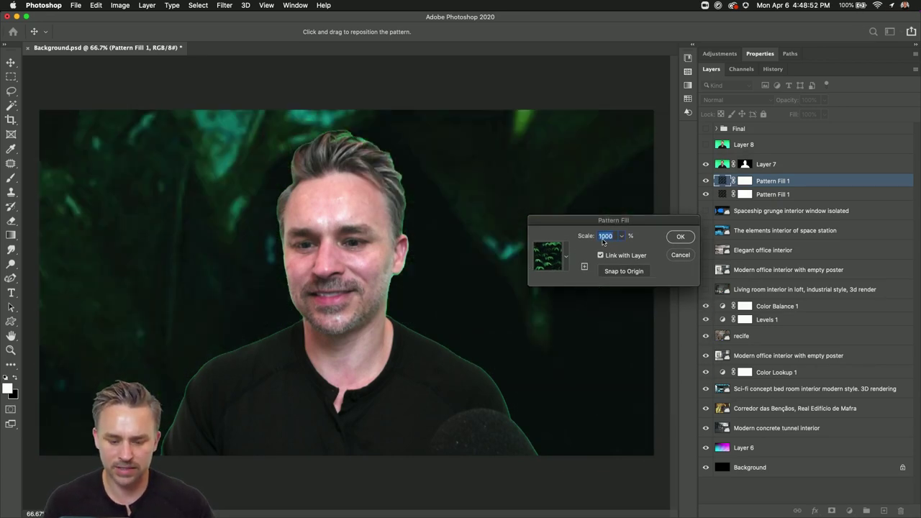
text(200)
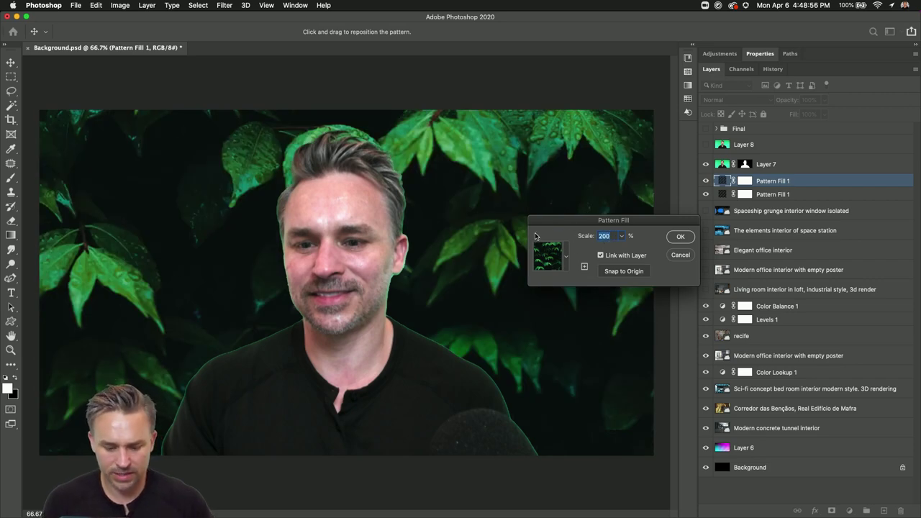
text(90)
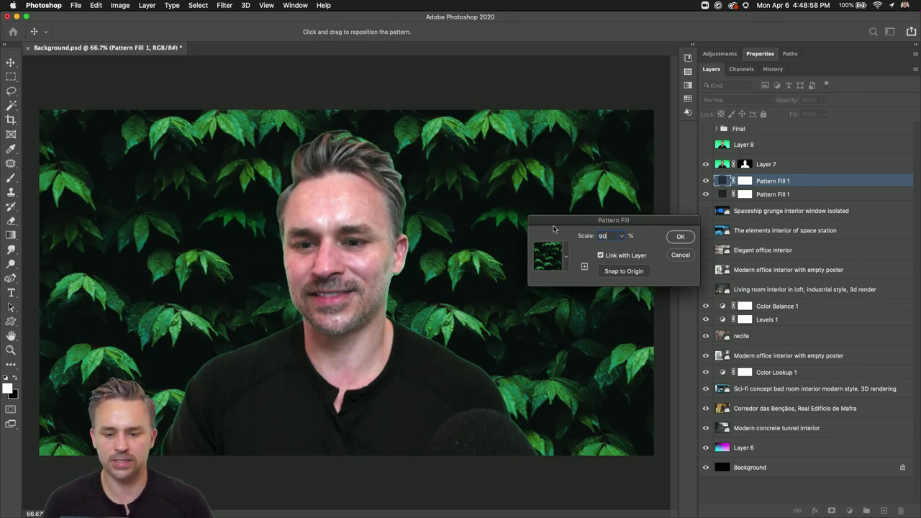
text(80)
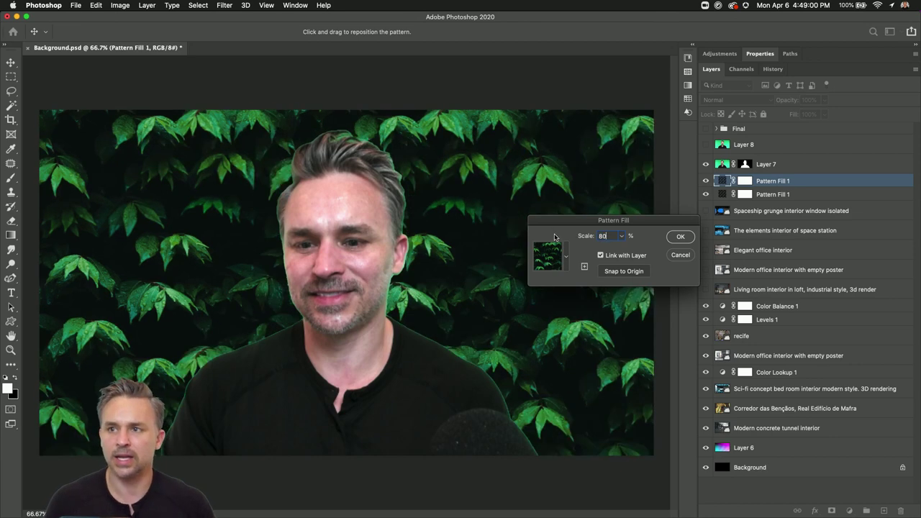
click(679, 238)
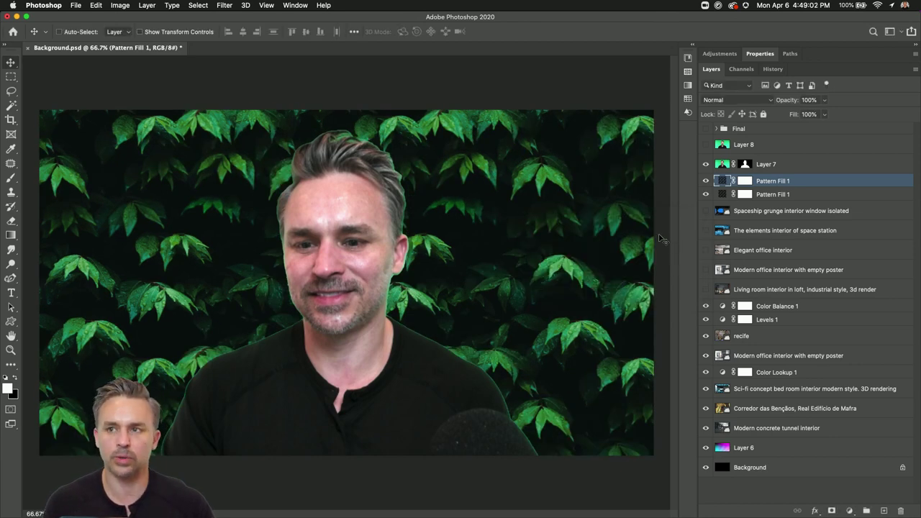
click(706, 181)
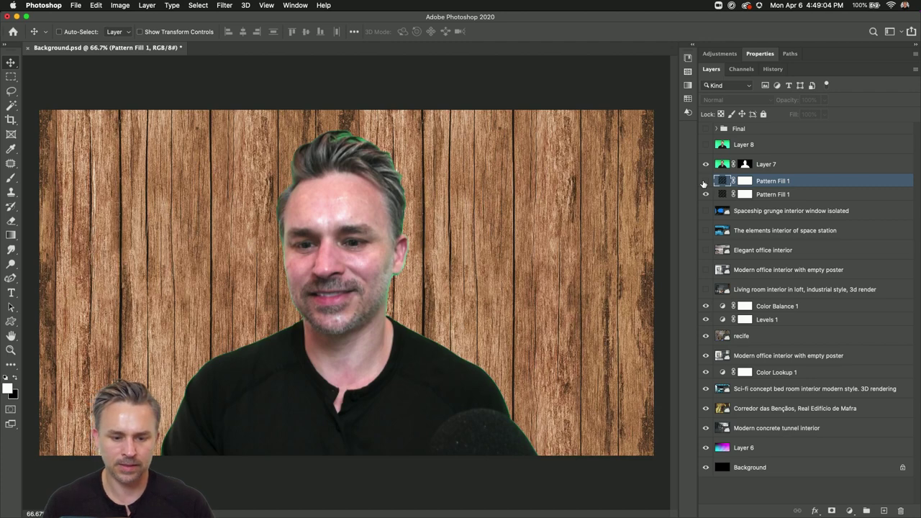
Set the lower wood-plank Pattern Fill 1 layer's Scale to 80.
click(765, 195)
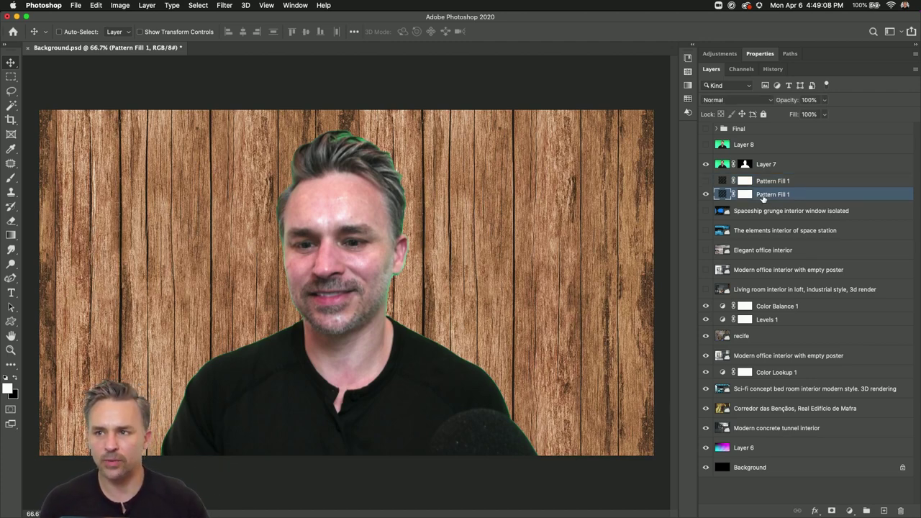
double_click(722, 195)
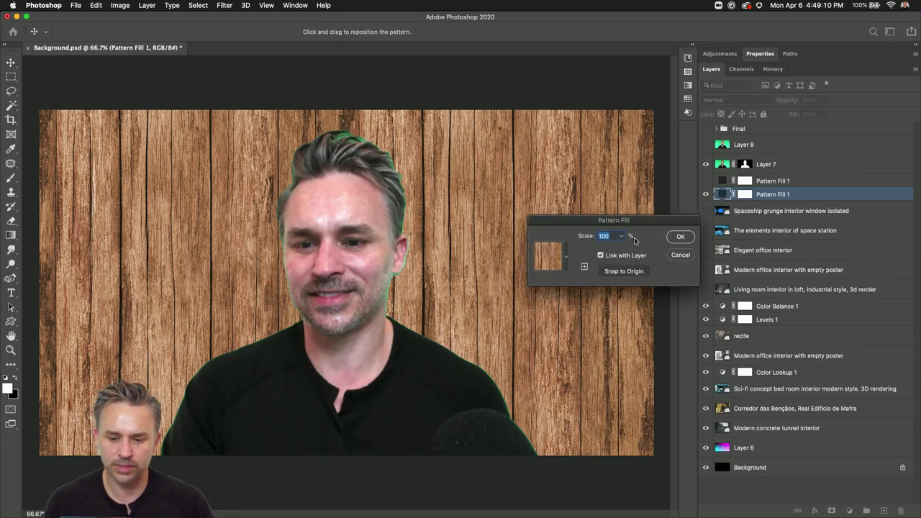
text(80)
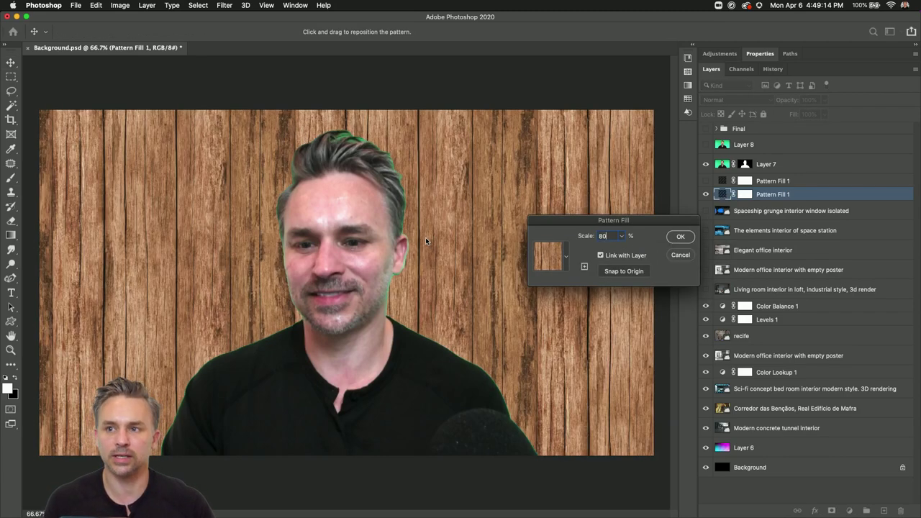
key(Return)
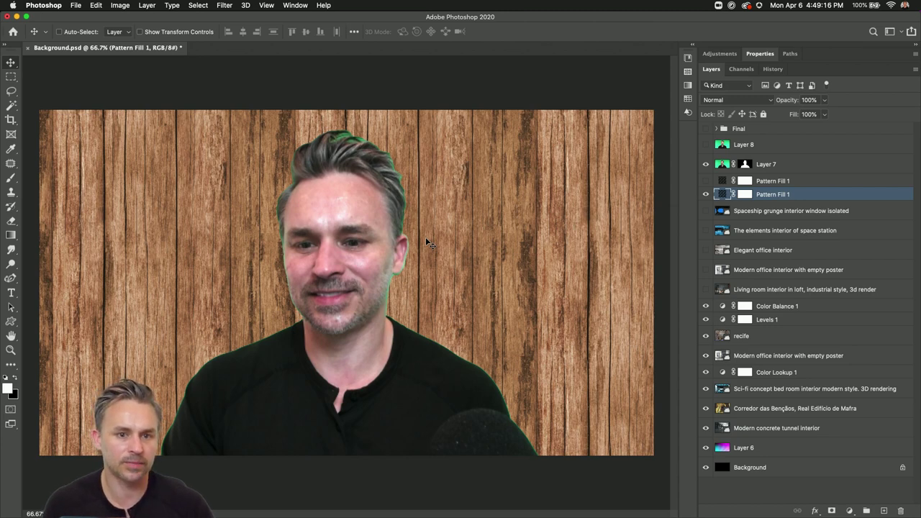
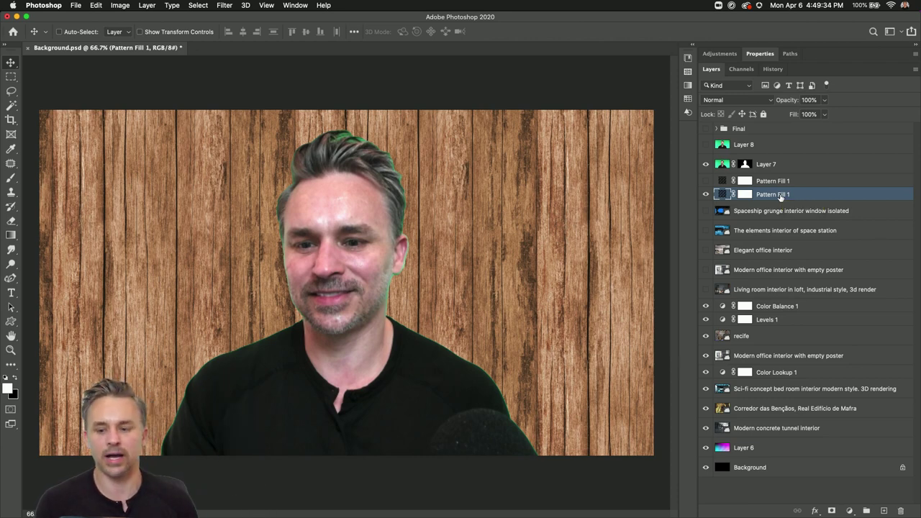
Add Layer 9 and draw a black-to-transparent gradient fading down from the top of the wood.
click(884, 510)
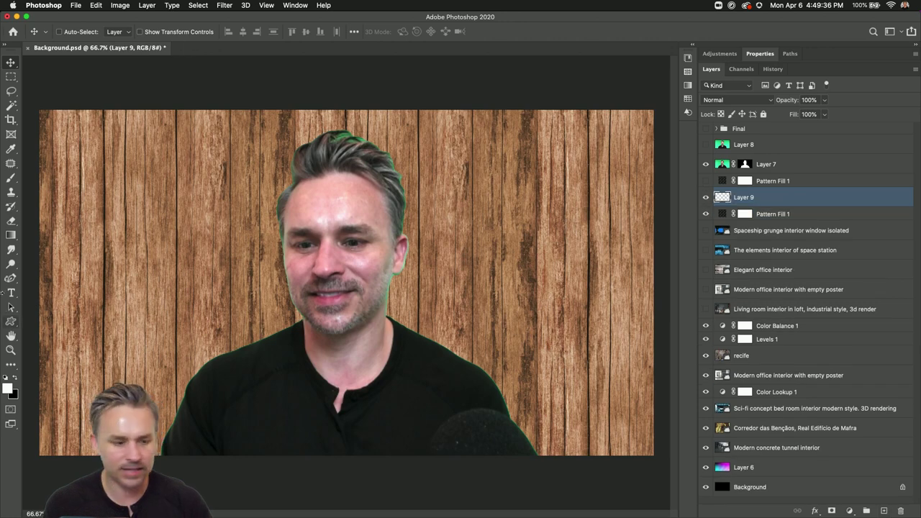
click(11, 235)
click(92, 32)
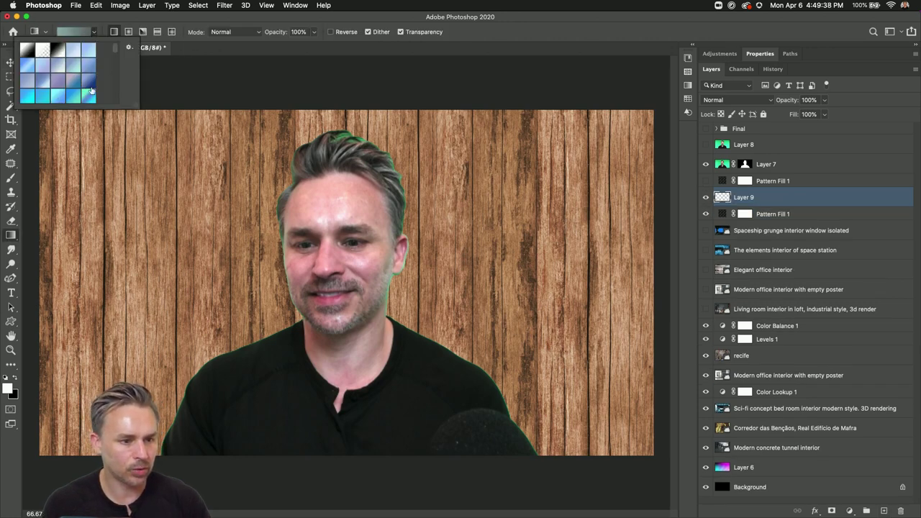
click(27, 51)
double_click(44, 49)
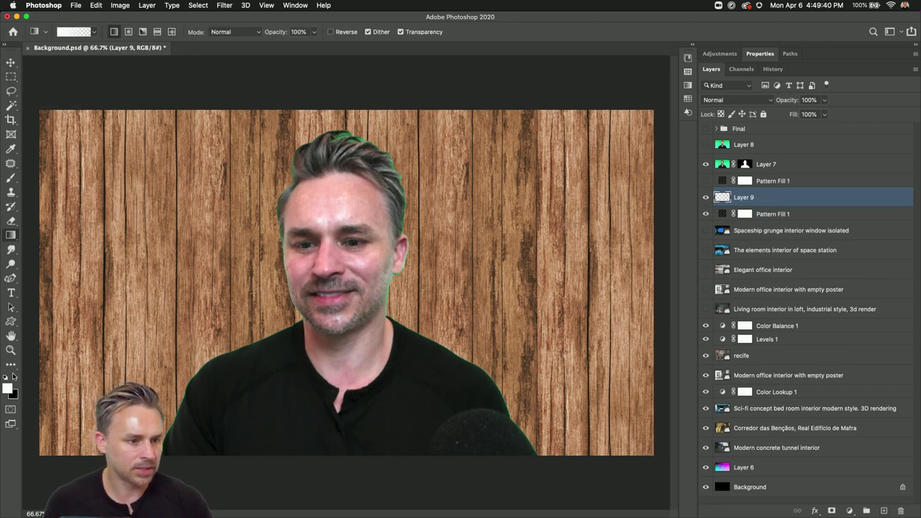
click(7, 377)
drag(238, 79, 247, 182)
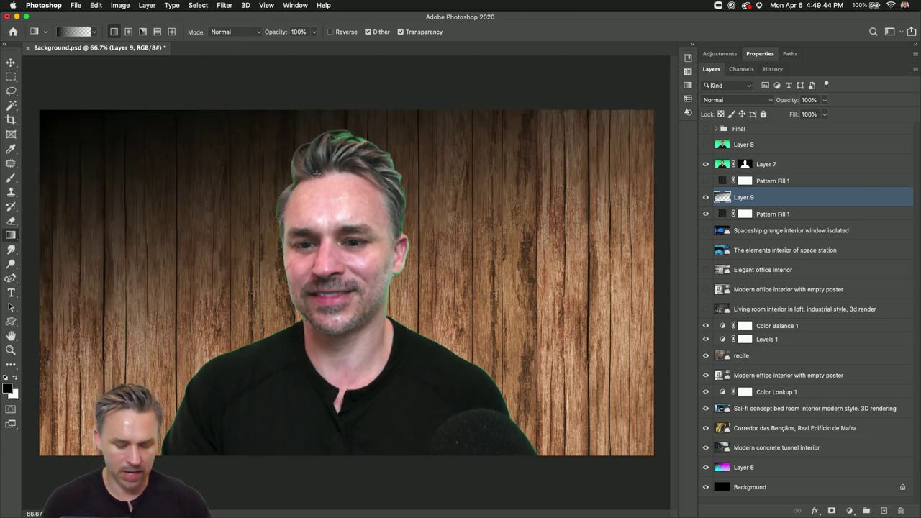
key(super+z)
drag(224, 70, 231, 205)
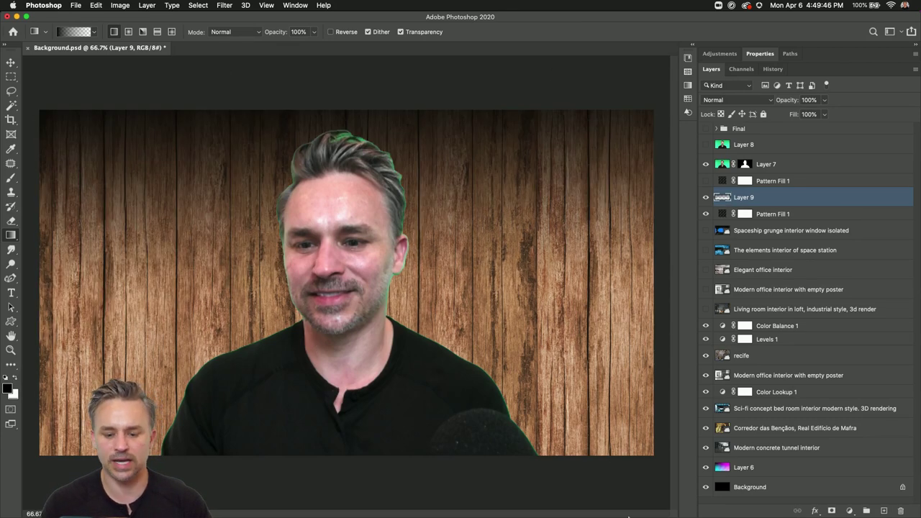
Set Layer 9 to 68% opacity, invert the gradient to white, and blend it in Overlay mode.
drag(779, 102, 765, 101)
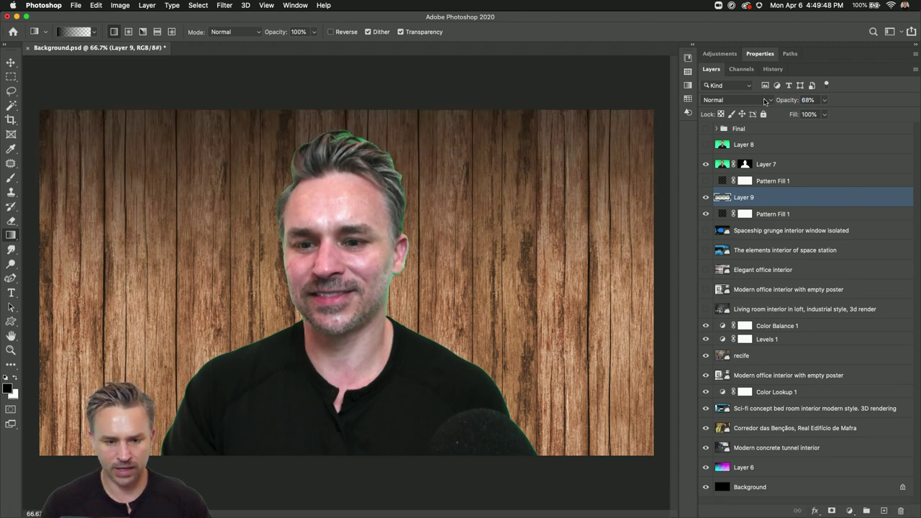
key(super+i)
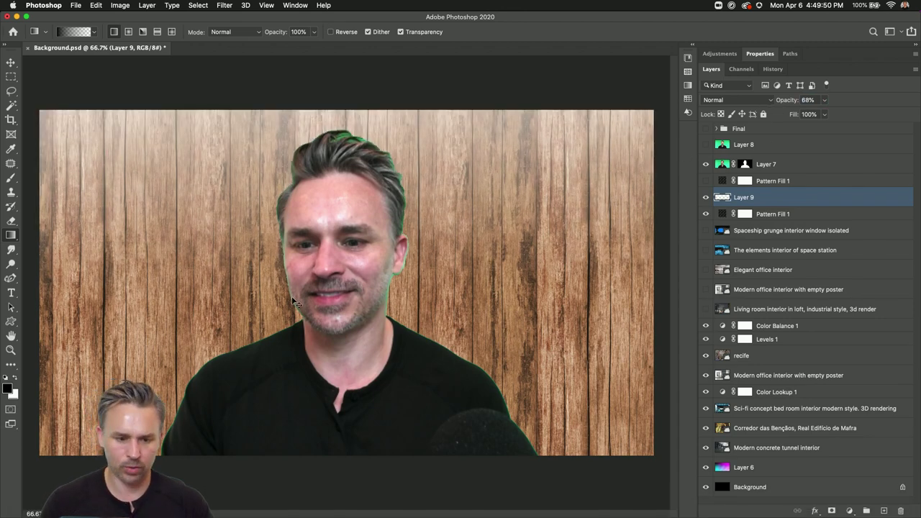
click(751, 101)
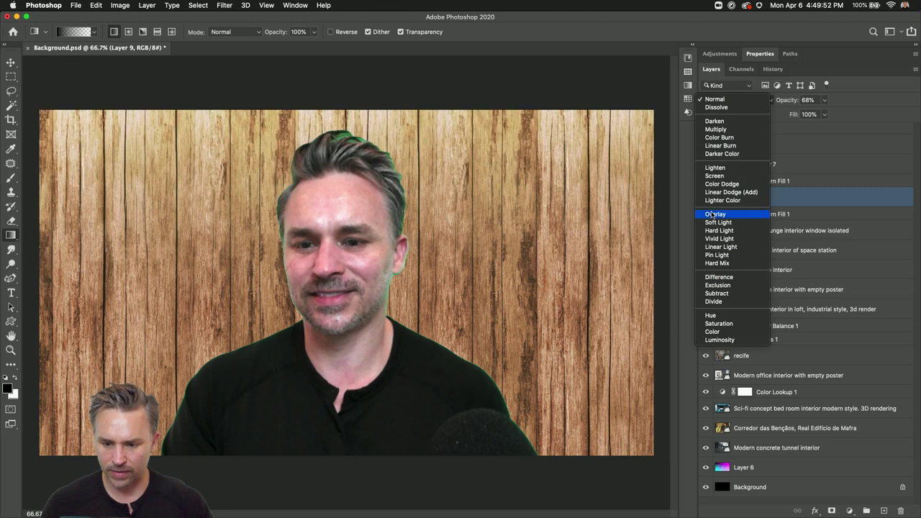
click(713, 214)
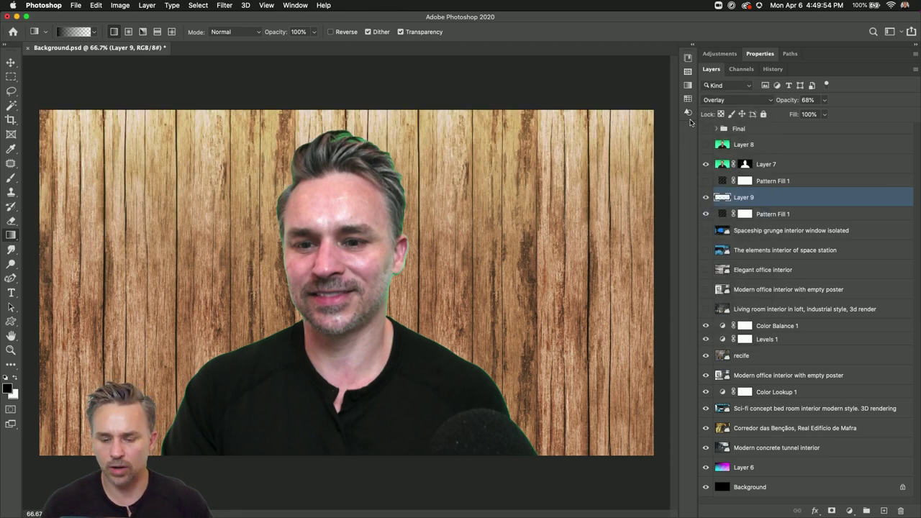
Convert the wood Pattern Fill 1 layer into a smart object.
click(823, 213)
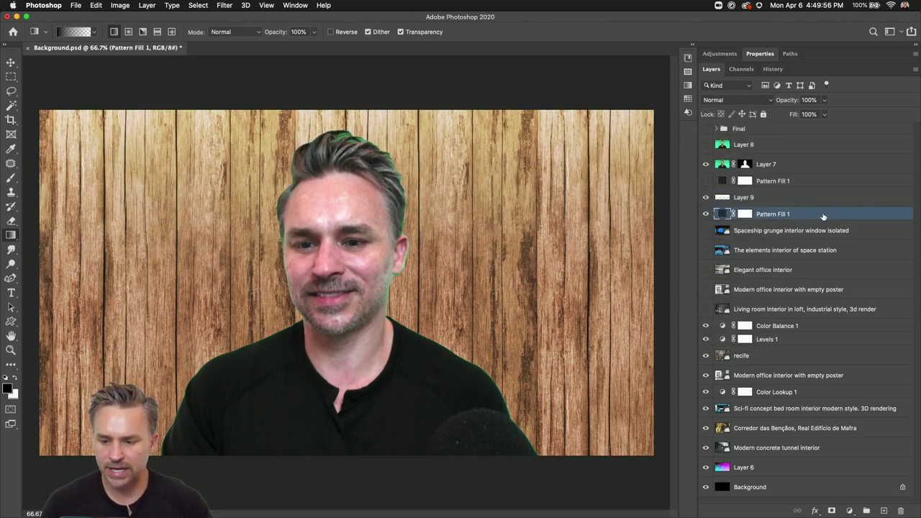
right_click(829, 216)
click(823, 230)
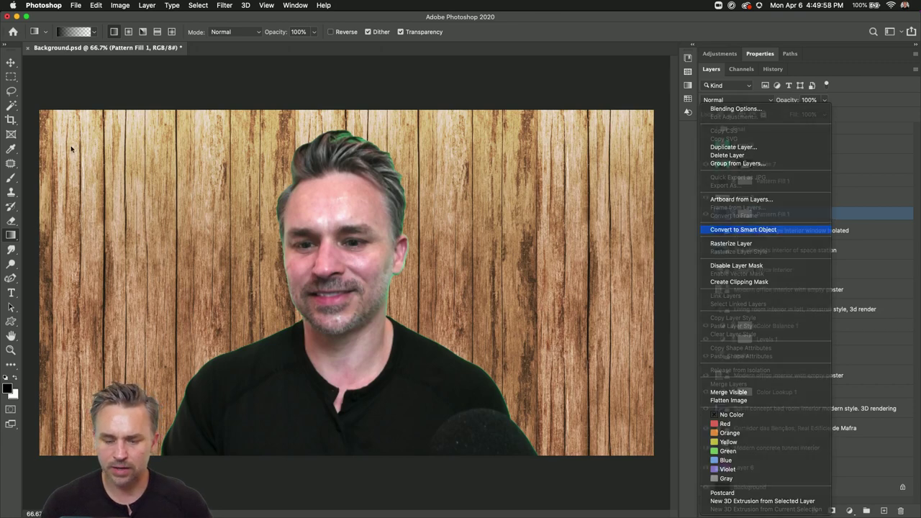
Apply a 2.0-pixel Gaussian Blur to the wood backdrop.
click(225, 4)
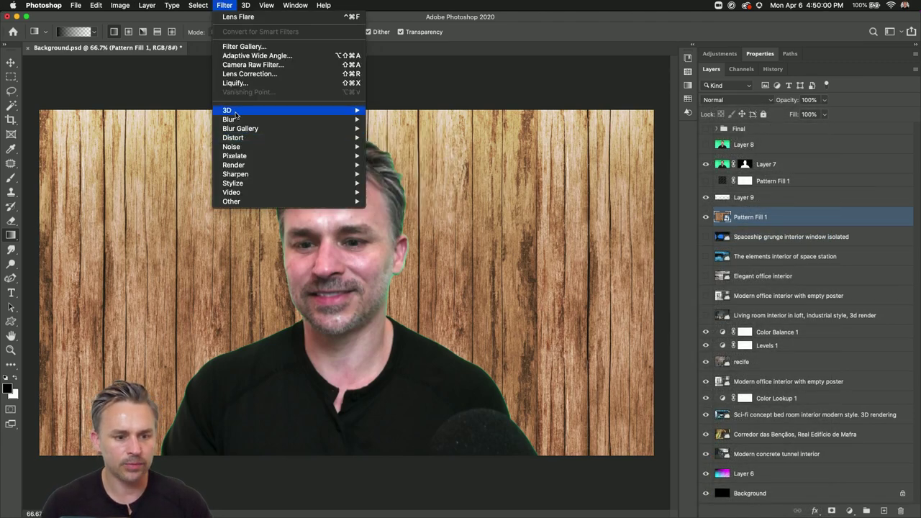
mouse_move(234, 121)
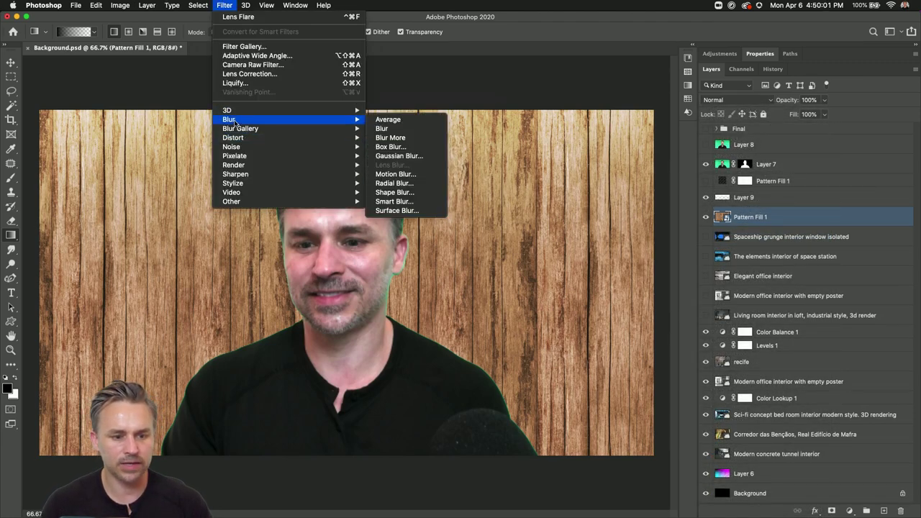
click(410, 156)
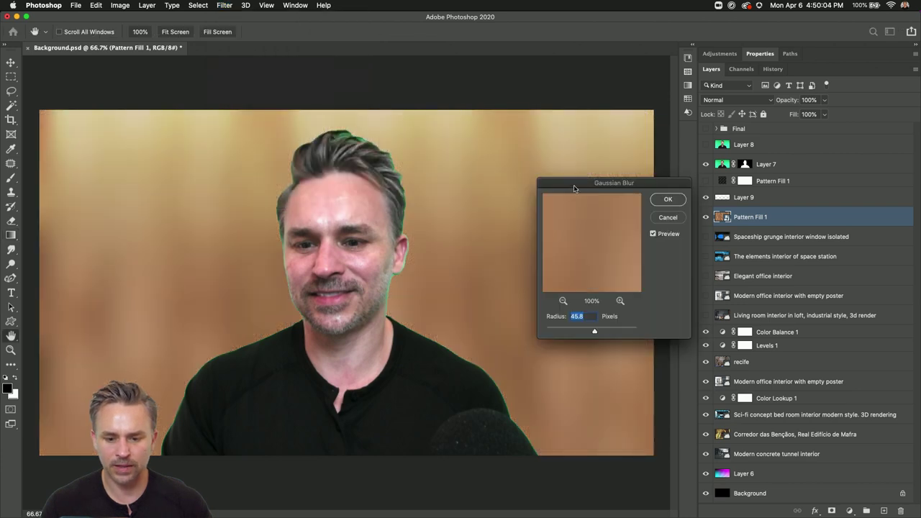
click(584, 338)
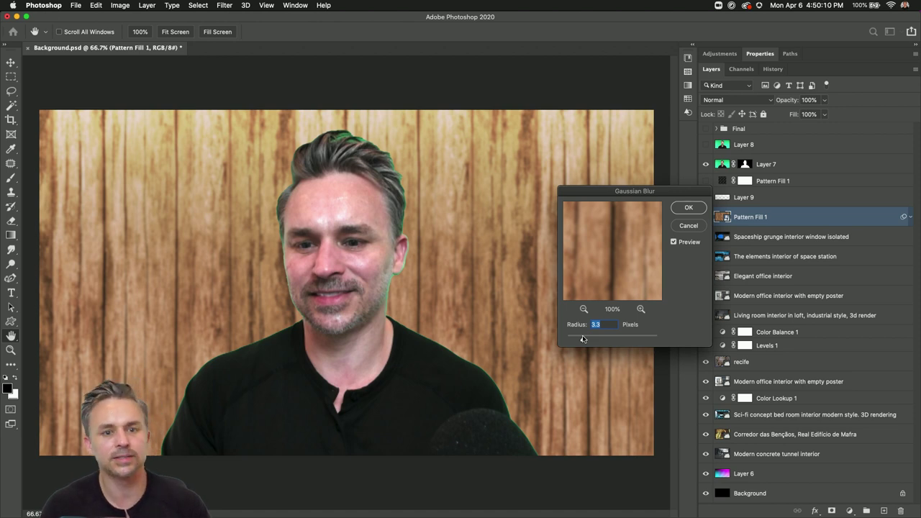
mouse_move(589, 343)
mouse_down()
mouse_move(595, 341)
mouse_move(576, 341)
mouse_up()
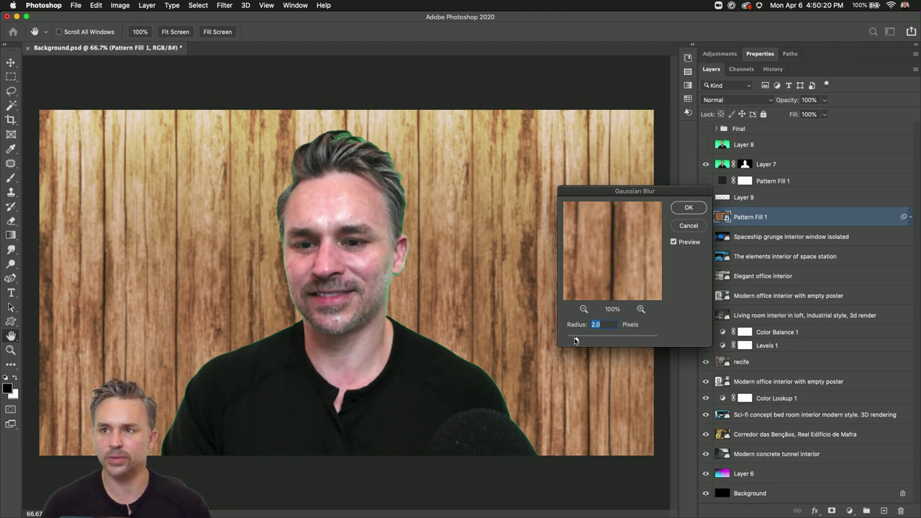
click(687, 208)
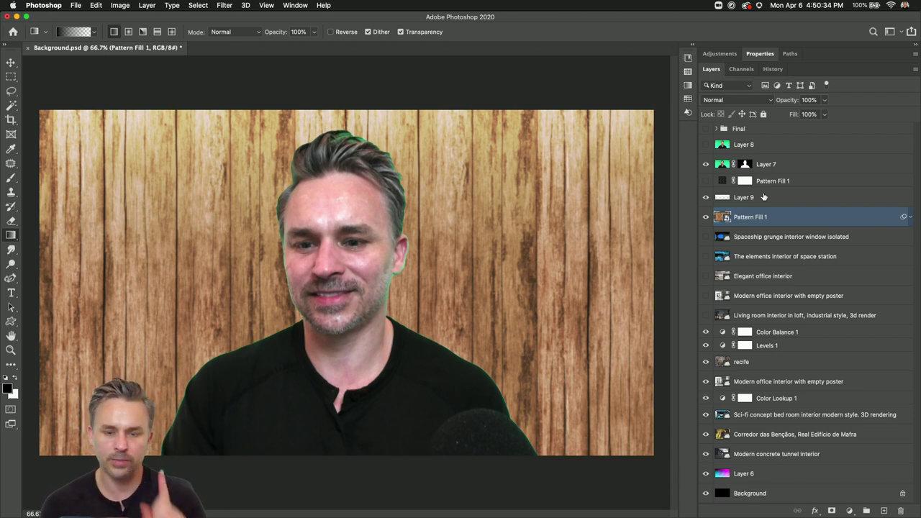
Group Pattern Fill 1 as 'Background1.jpg', then open and close its smart object contents.
key(super+g)
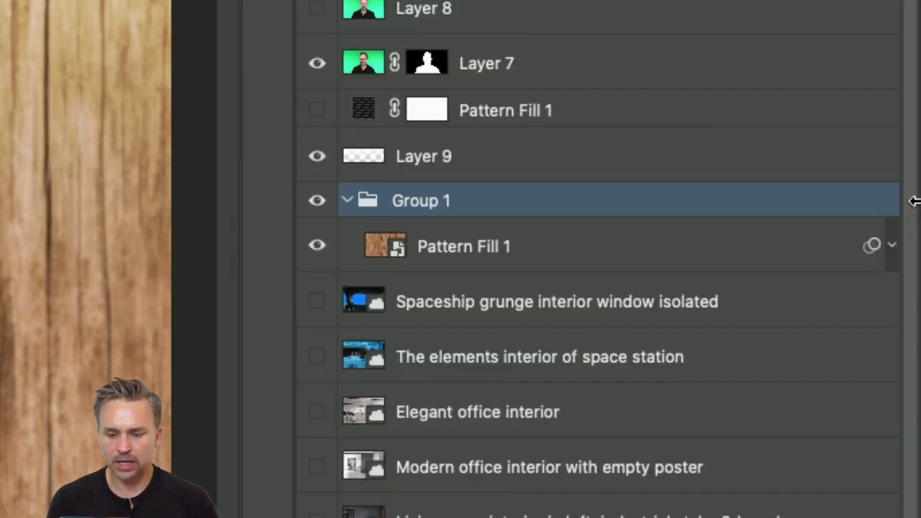
double_click(415, 206)
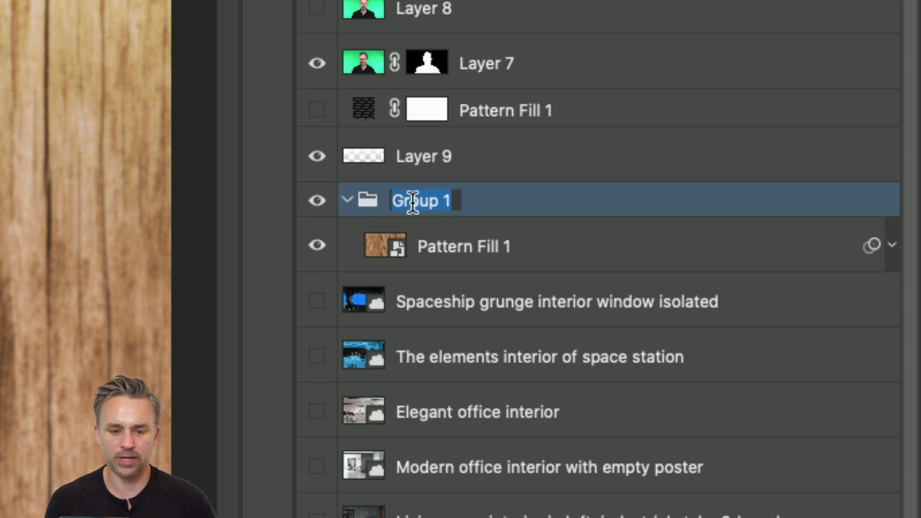
text(Bac)
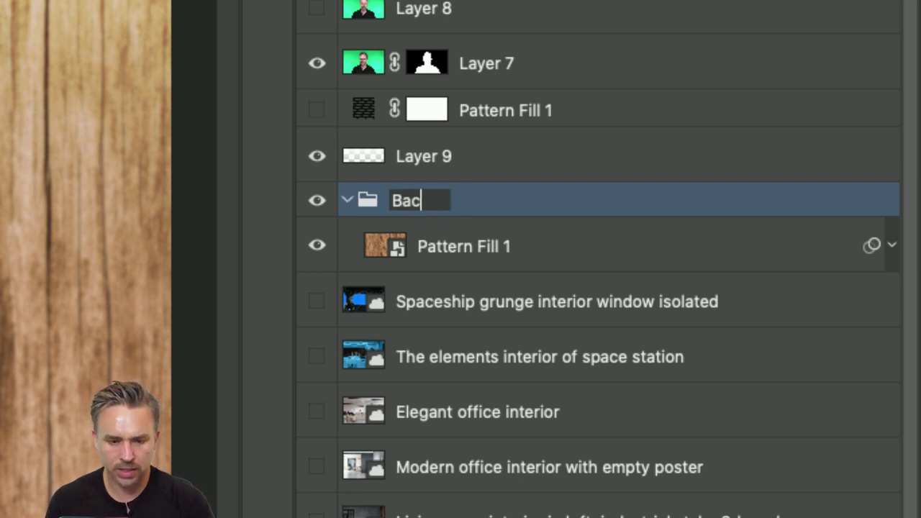
text(kground1.jpg)
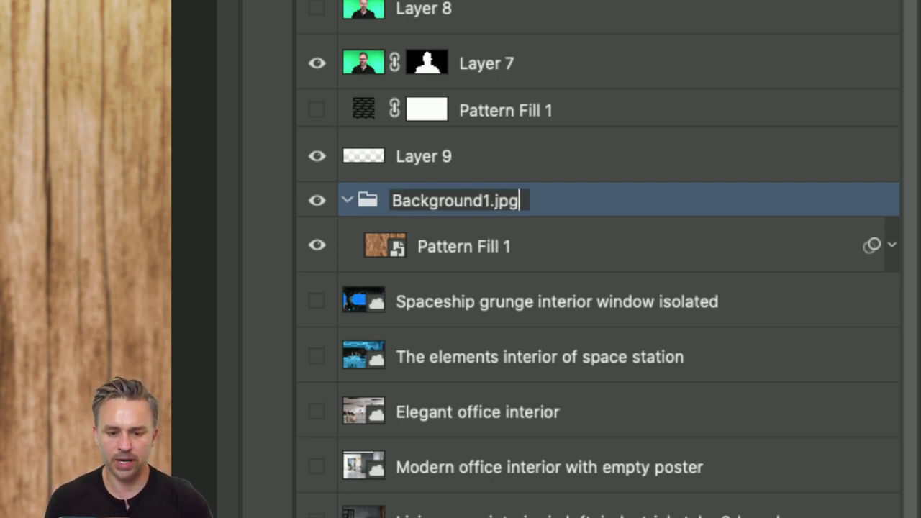
key(Return)
double_click(381, 244)
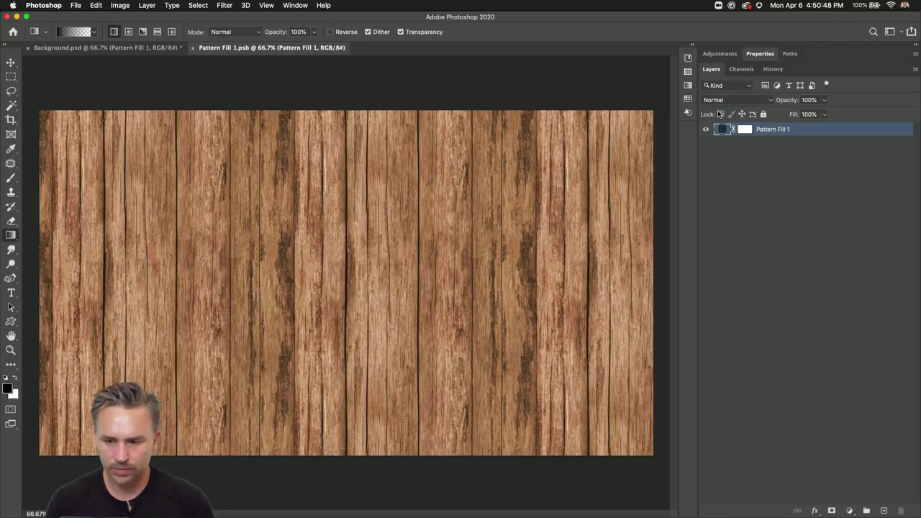
key(super+w)
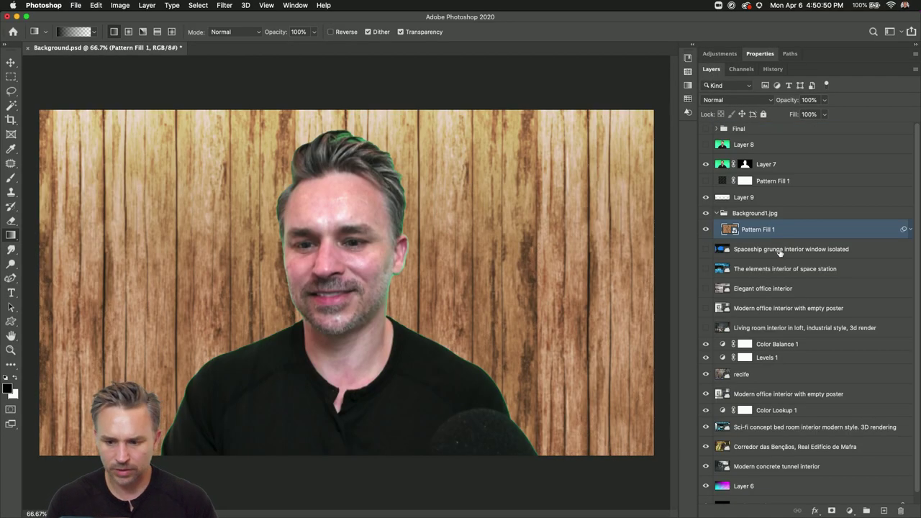
Enable Generate Image Assets with the Background1.jpg group selected, then collapse the group.
click(792, 214)
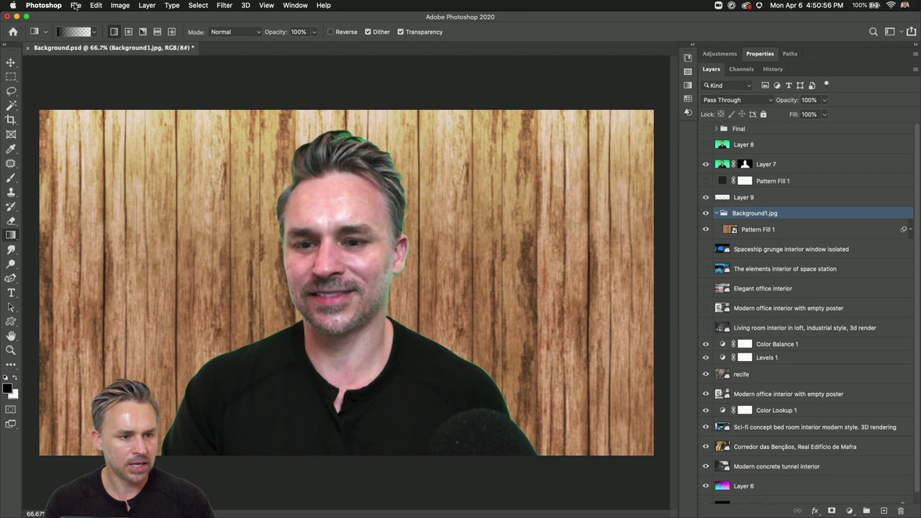
click(75, 5)
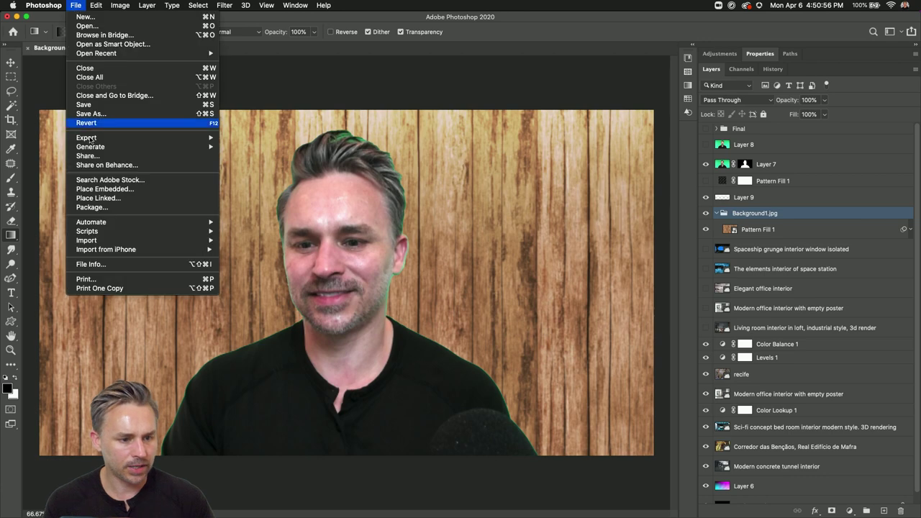
mouse_move(144, 146)
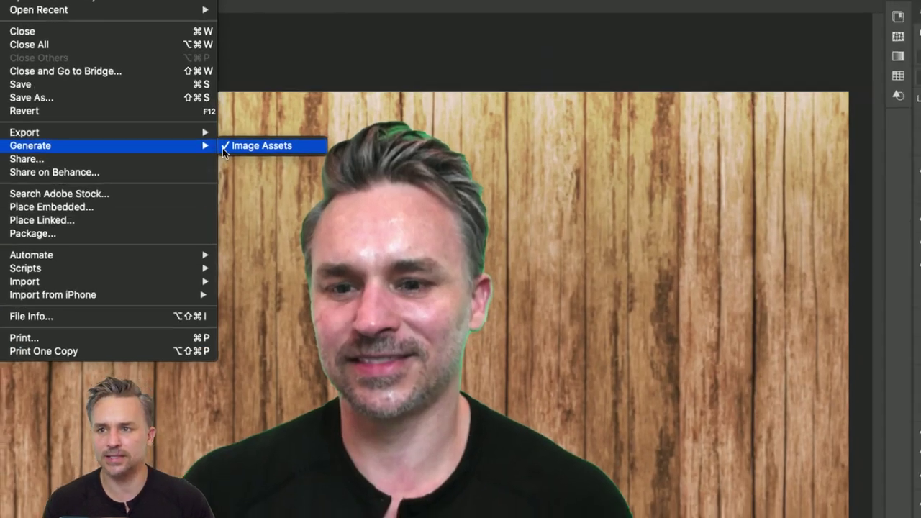
click(223, 149)
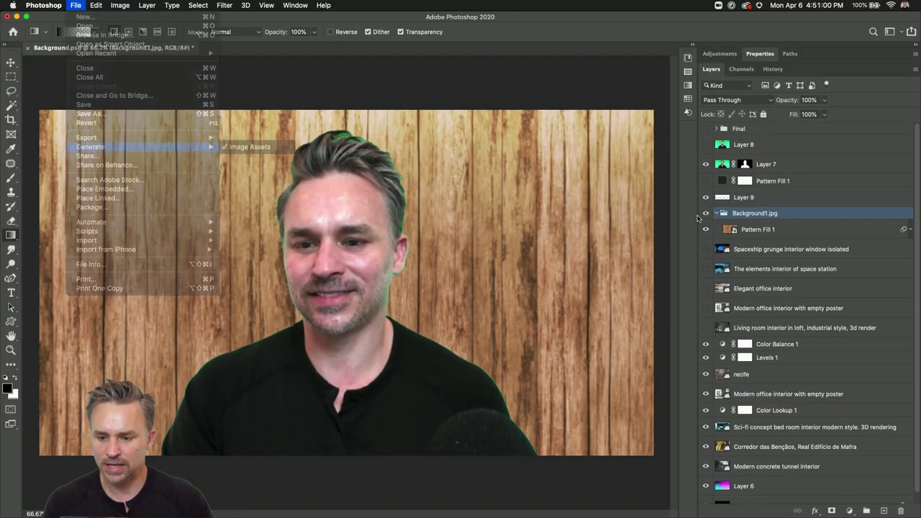
click(718, 214)
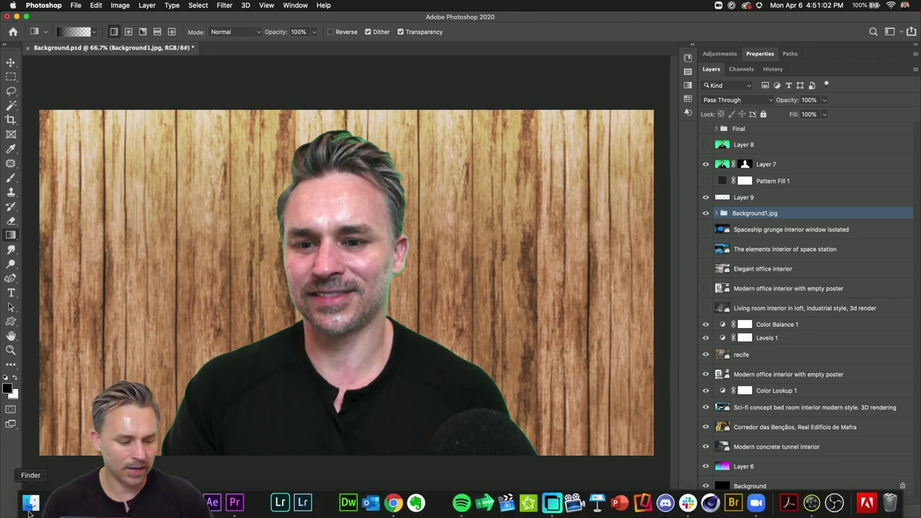
Preview the generated Background1.jpg in Dropbox > Zoom > Background-assets, then return to Photoshop.
click(30, 502)
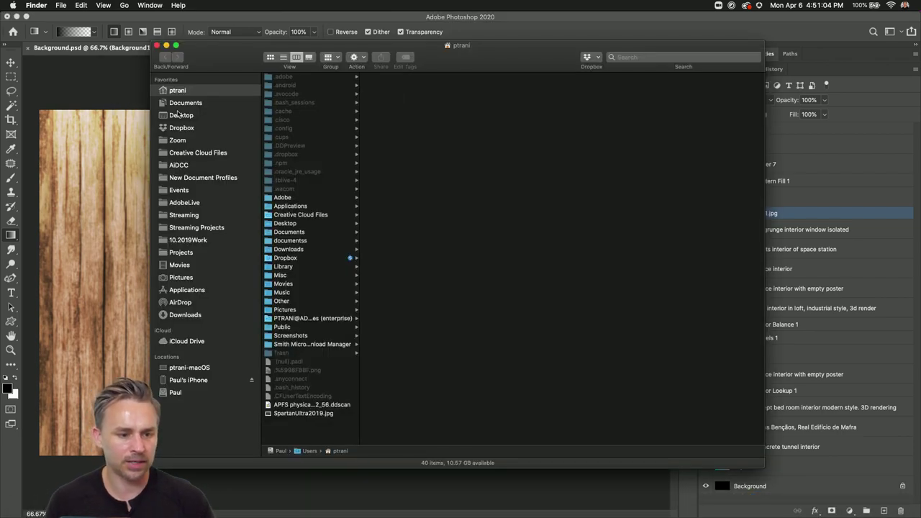
click(180, 128)
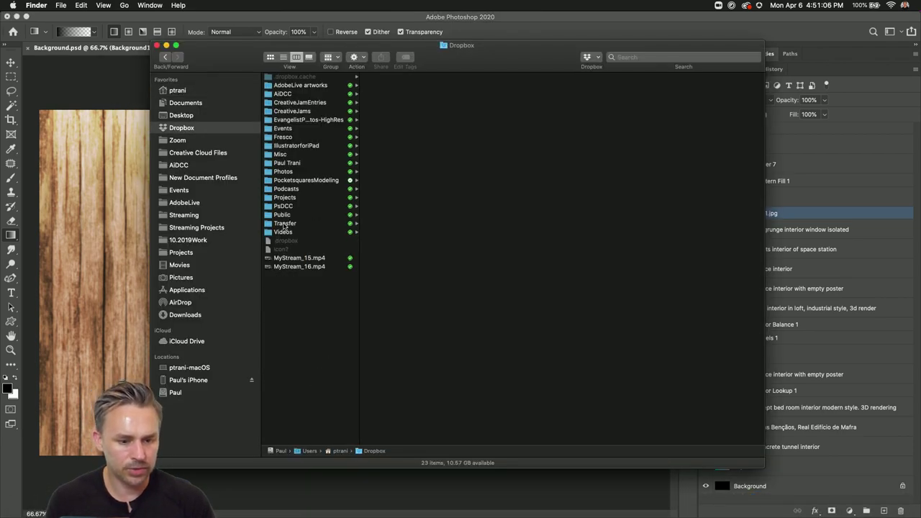
click(174, 141)
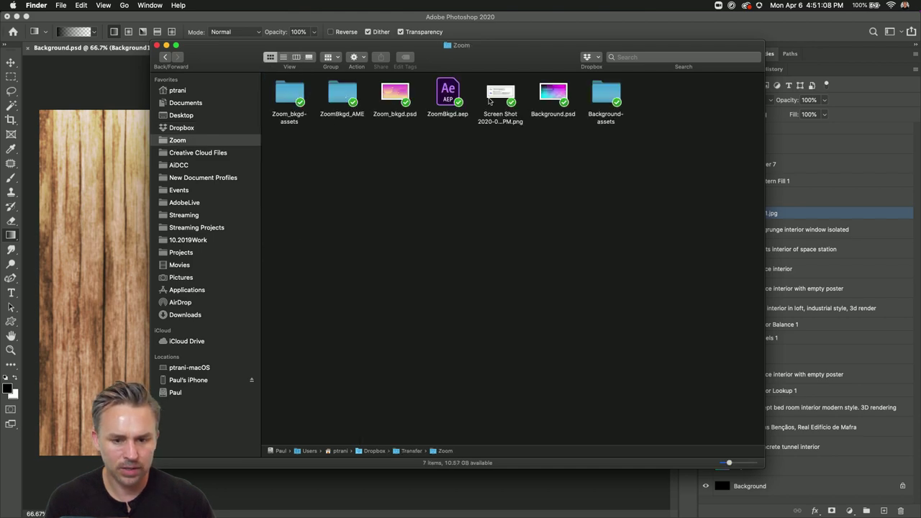
double_click(610, 93)
click(289, 93)
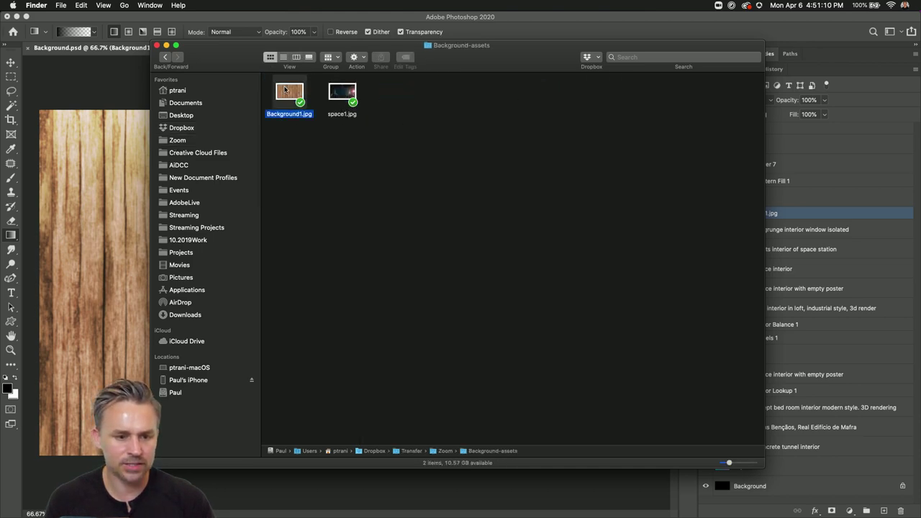
key(space)
key(space)
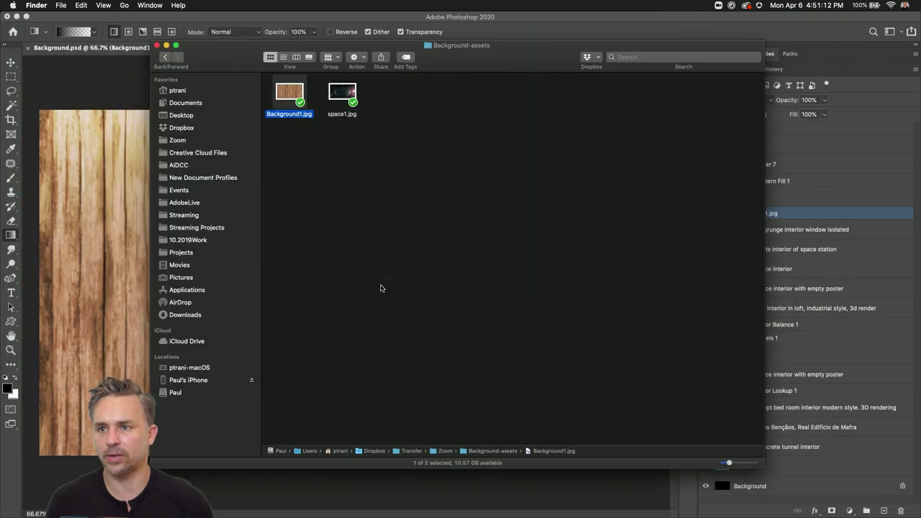
click(808, 40)
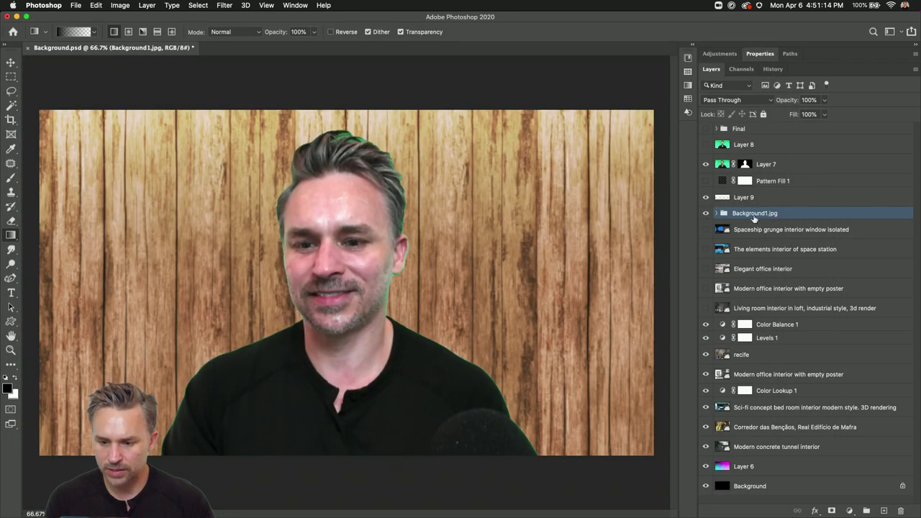
Hide the wood group and group the two spaceship interior layers as 'Space1.jpg'.
click(706, 214)
key(alt+bracketleft)
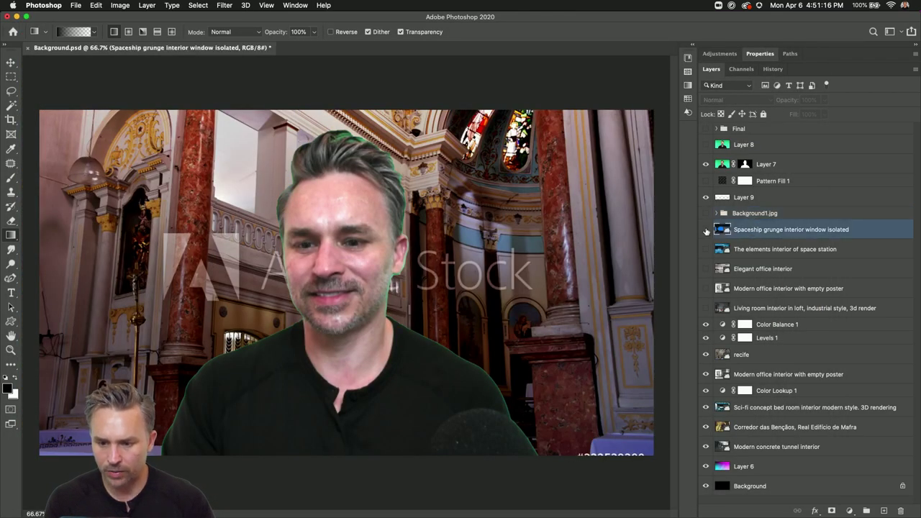
click(706, 229)
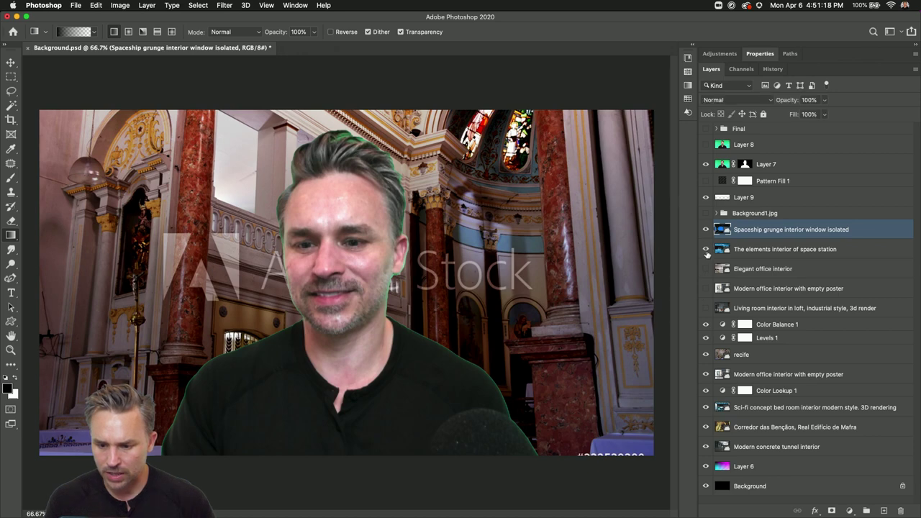
click(706, 249)
shift+click(760, 250)
key(super+g)
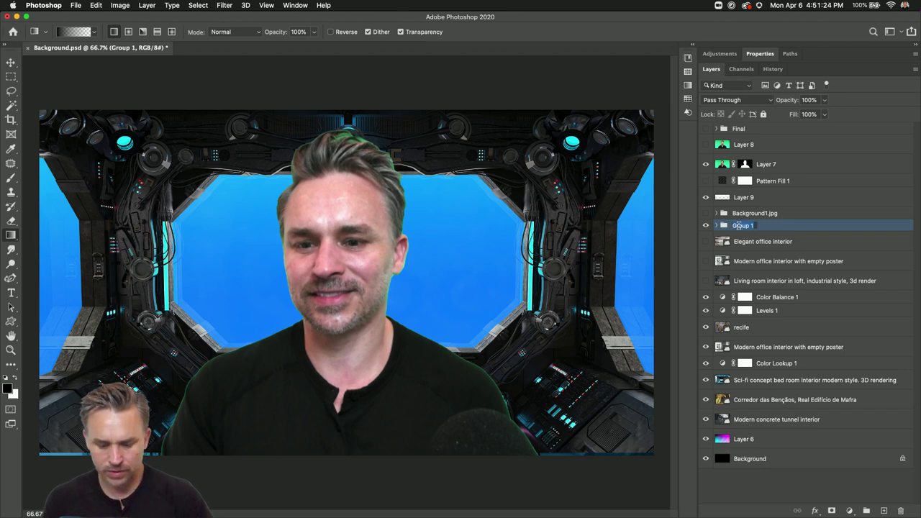
text(Space)
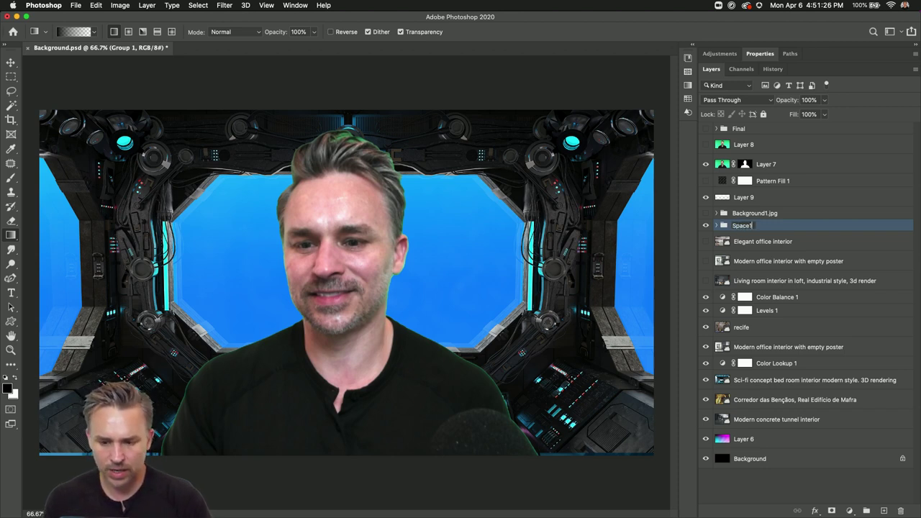
key(Return)
text(1.jpg)
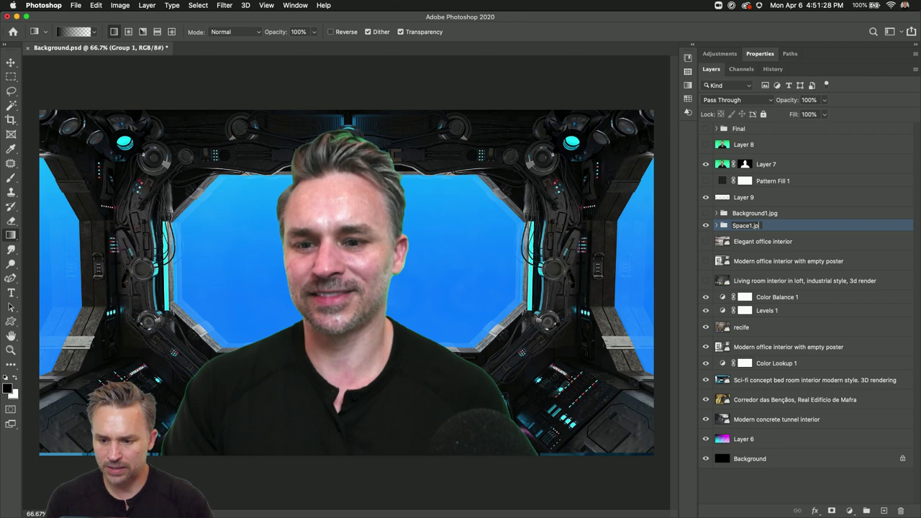
key(Return)
Group the Elegant office interior layer as 'Office1.jpg' and collapse it.
click(705, 225)
click(720, 241)
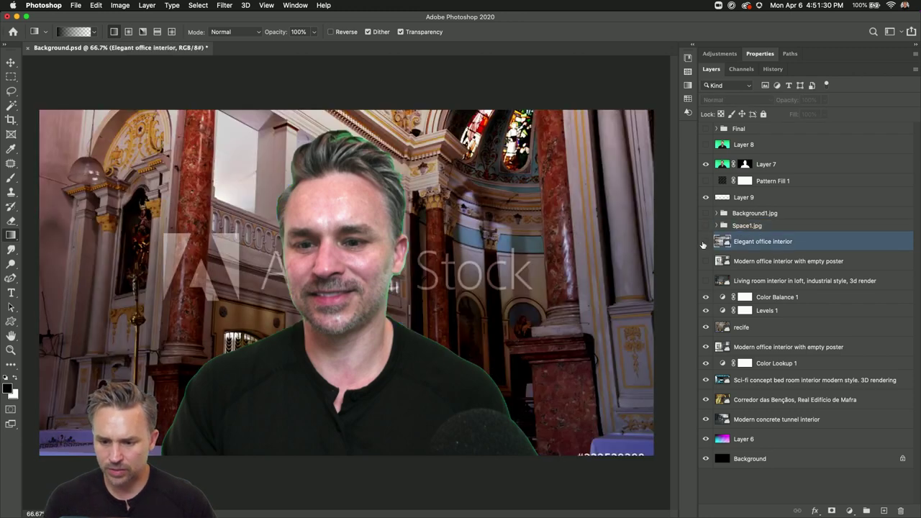
click(706, 241)
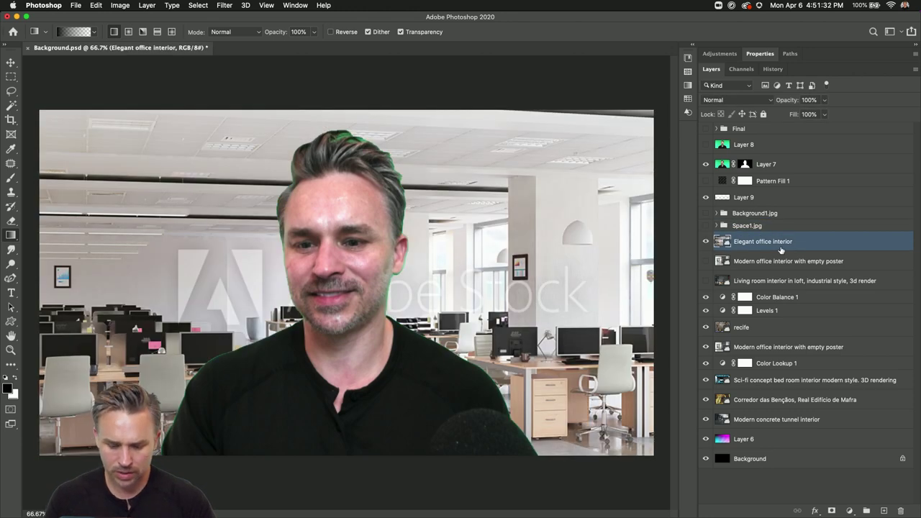
key(super+g)
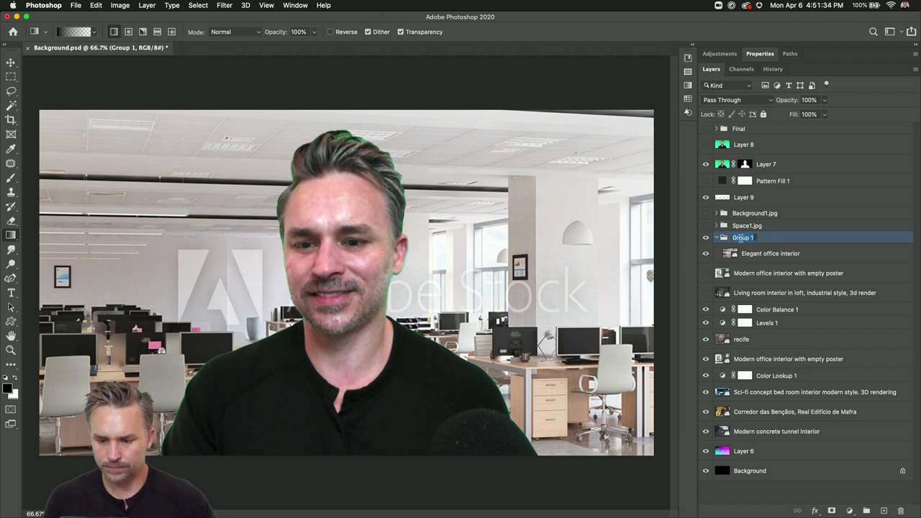
text(Of)
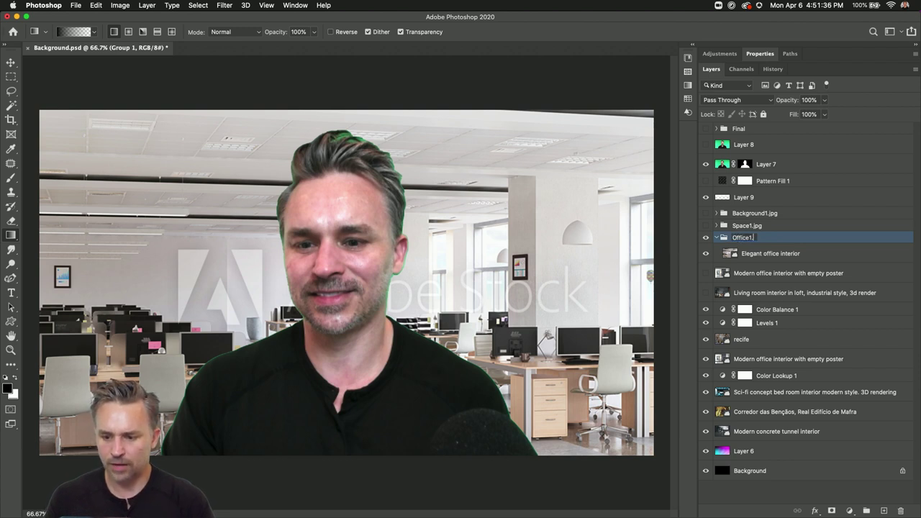
text(fice1.jpg)
key(Return)
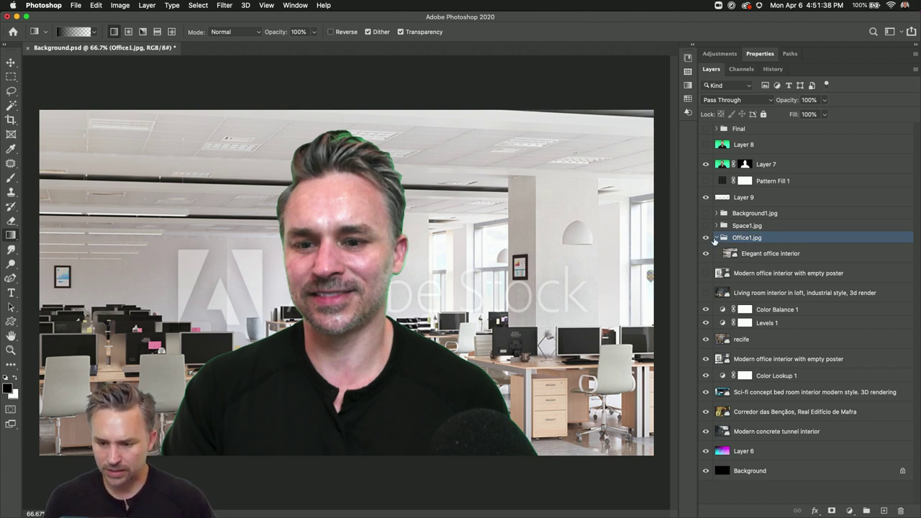
click(716, 237)
Group the Modern office interior with empty poster layer as 'Office2.jpg' and collapse it.
click(706, 238)
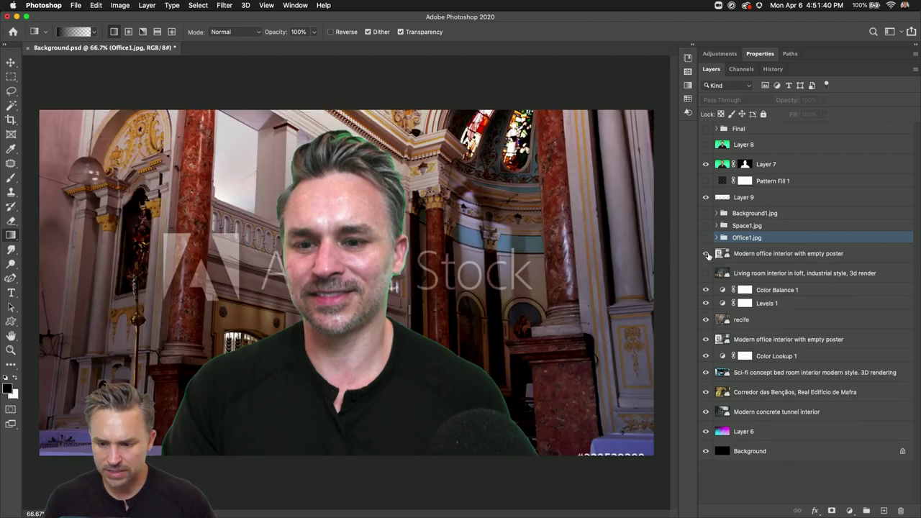
click(706, 253)
click(748, 255)
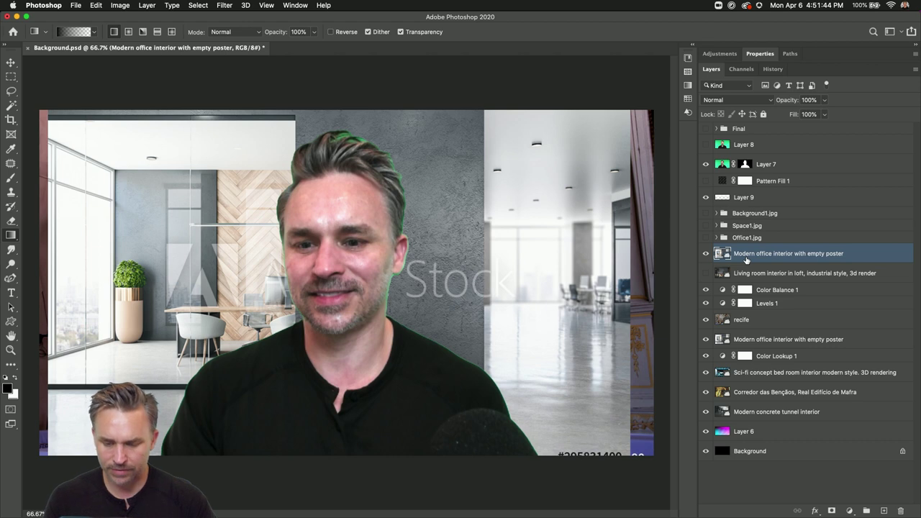
key(super+g)
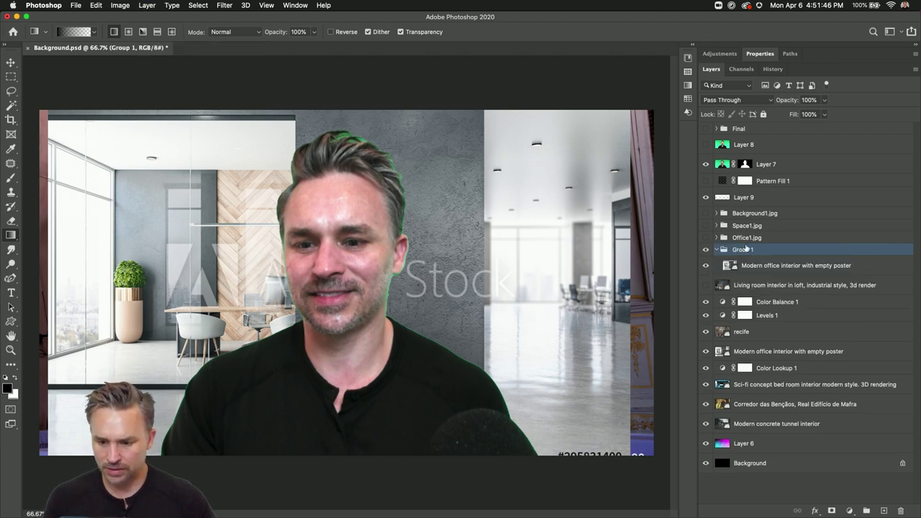
click(743, 238)
click(746, 250)
double_click(747, 249)
text(Office1.jpg)
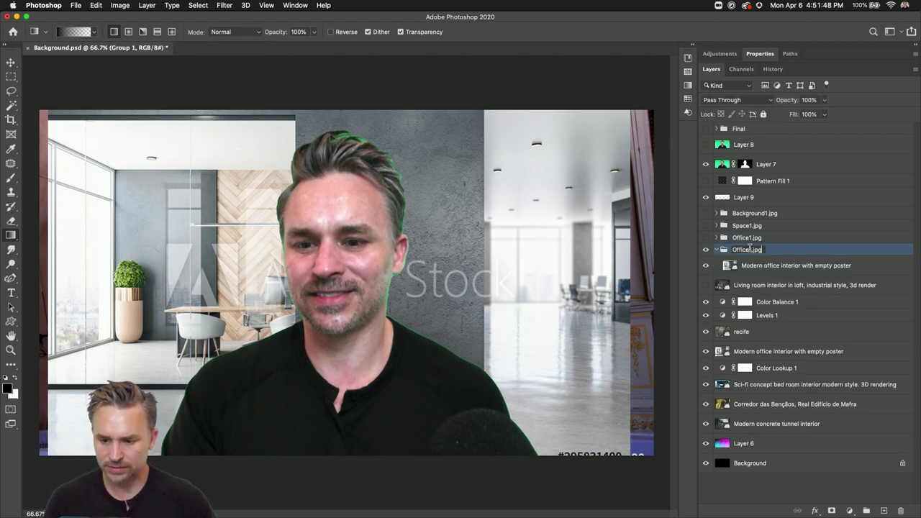
key(super+a)
key(Right)
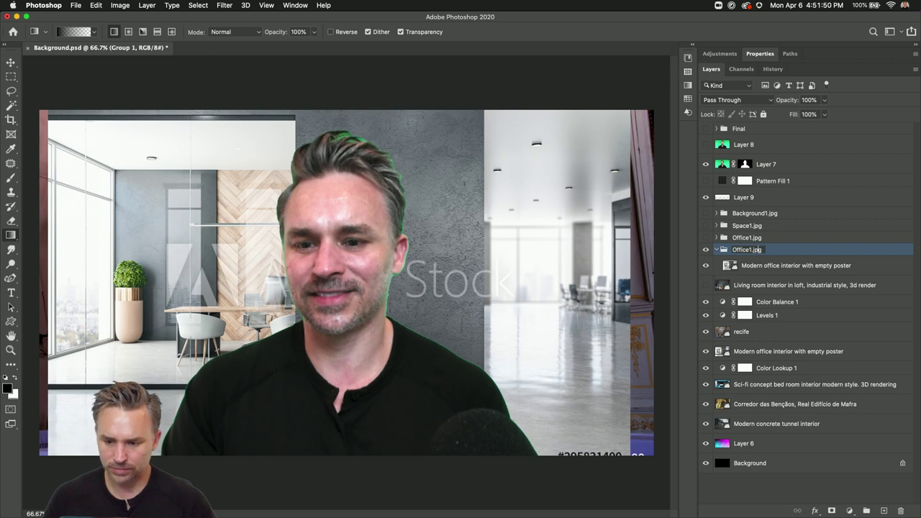
key(BackSpace)
text(2)
key(Return)
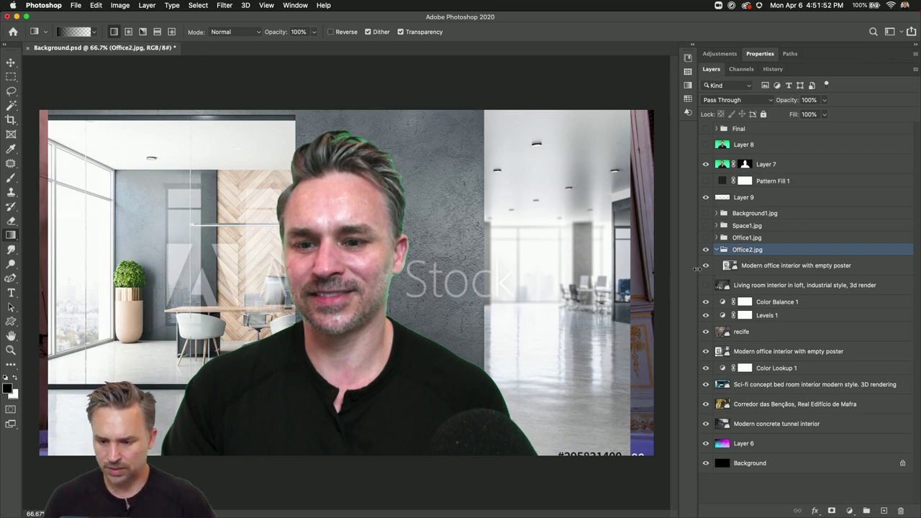
click(717, 250)
Move the Living room interior layer into a new Group 1 and hide the Layer 7 presenter cutout.
click(706, 250)
click(706, 266)
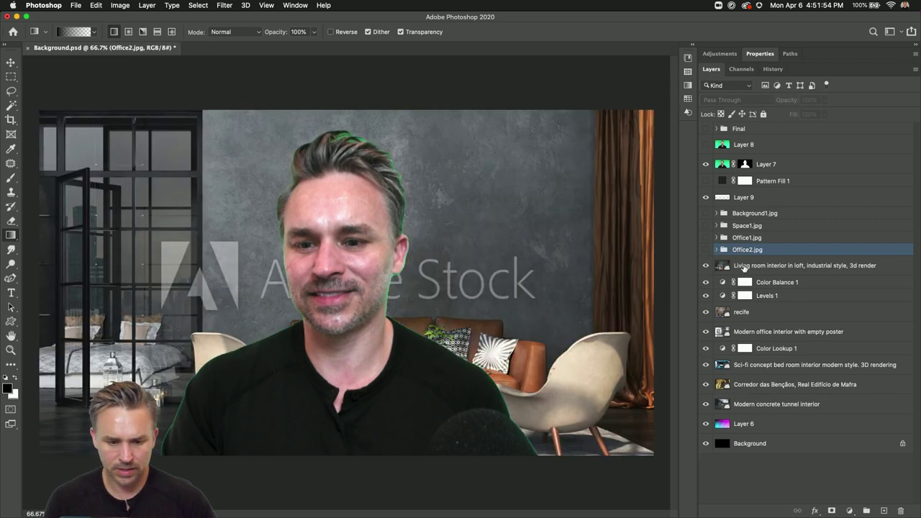
click(743, 266)
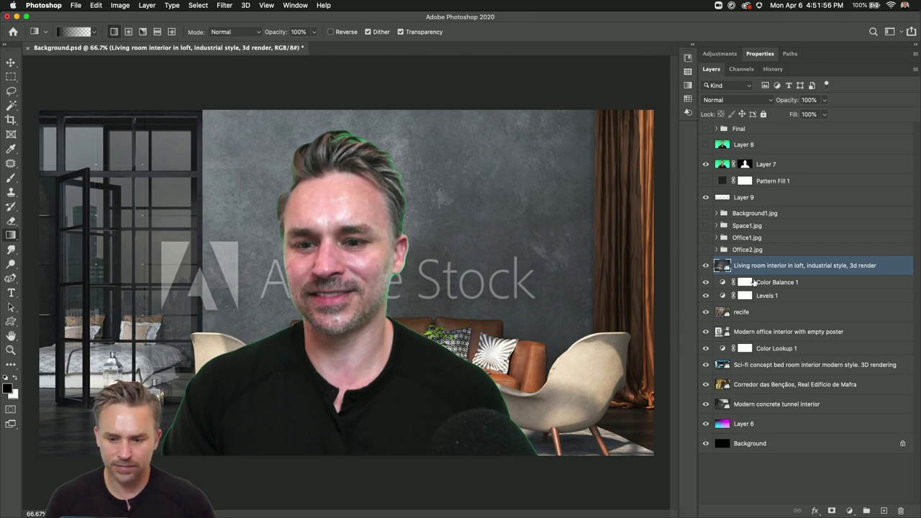
click(866, 510)
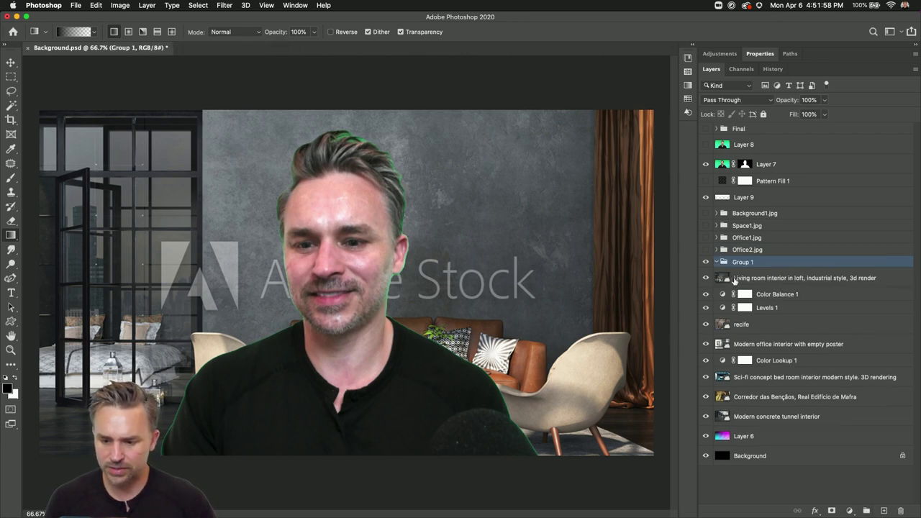
drag(735, 279, 740, 263)
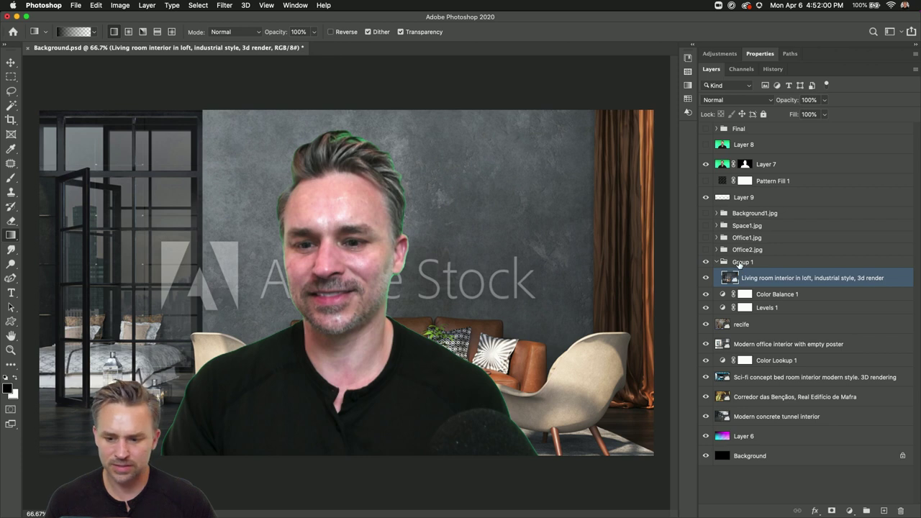
double_click(742, 262)
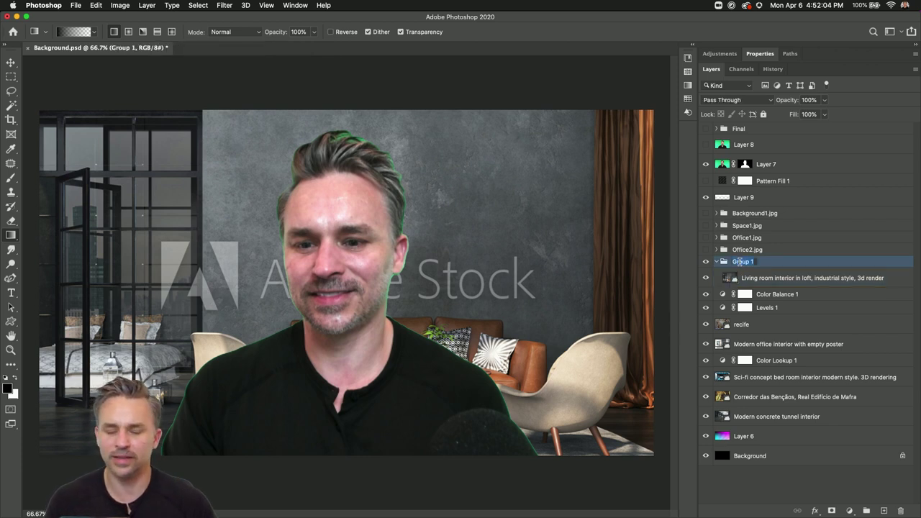
click(705, 164)
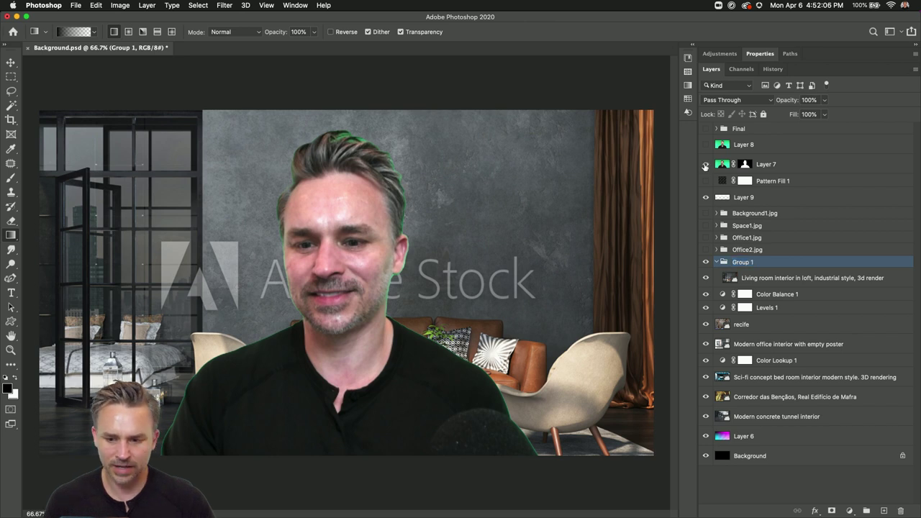
click(705, 165)
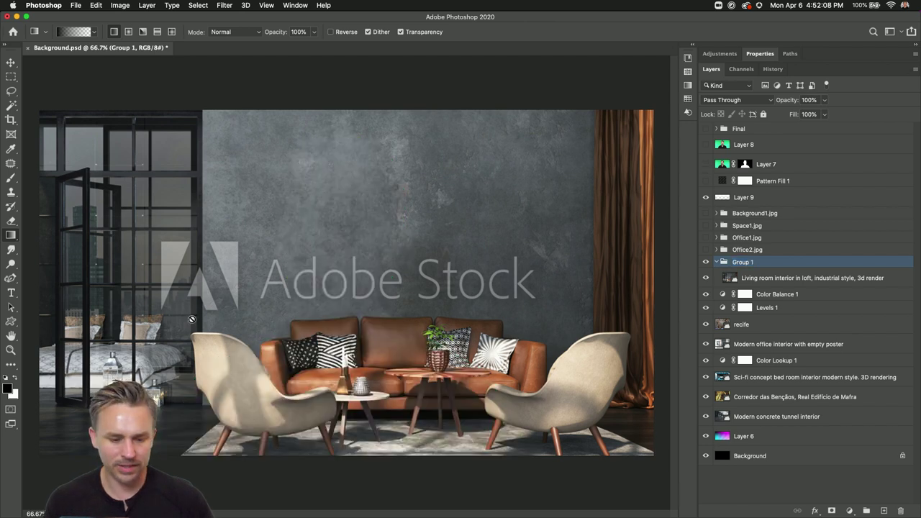
Rename Group 1 to 'Home1.jpg', collapse it, and keep it visible.
click(751, 282)
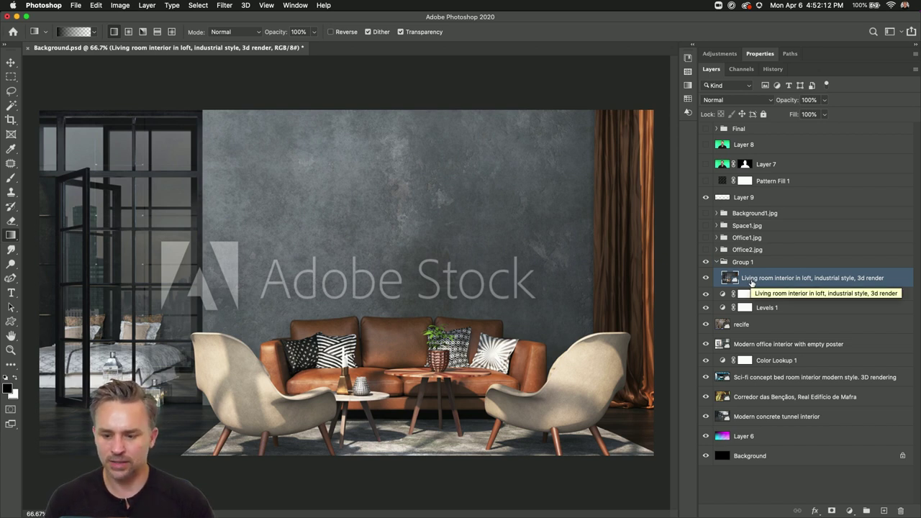
double_click(739, 262)
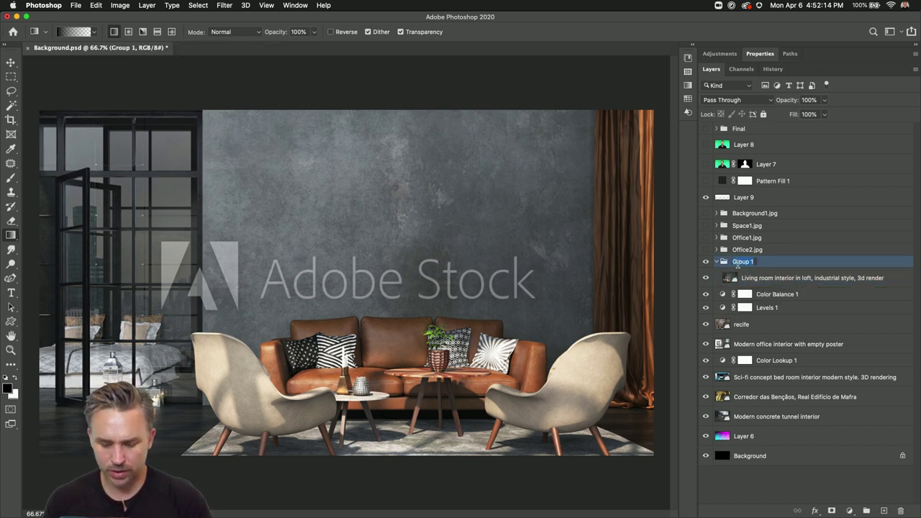
text(H)
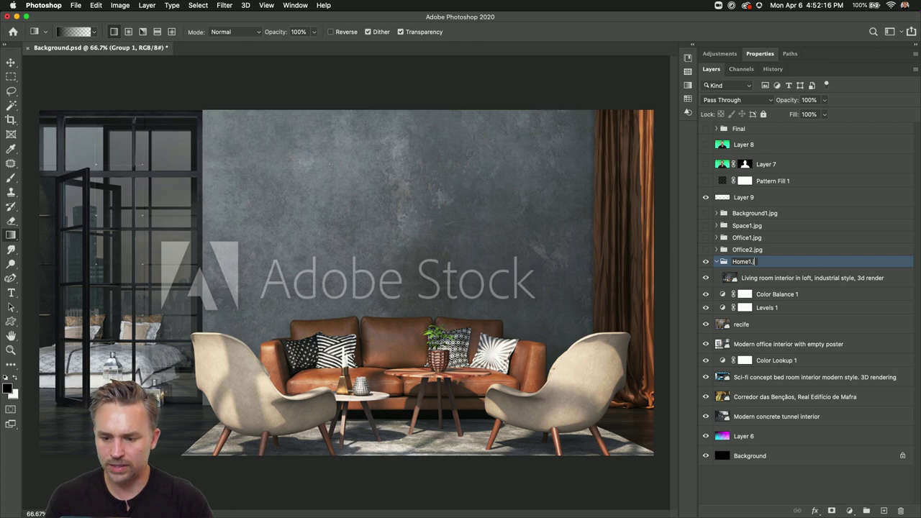
text(ome1.jpg)
key(Return)
click(716, 262)
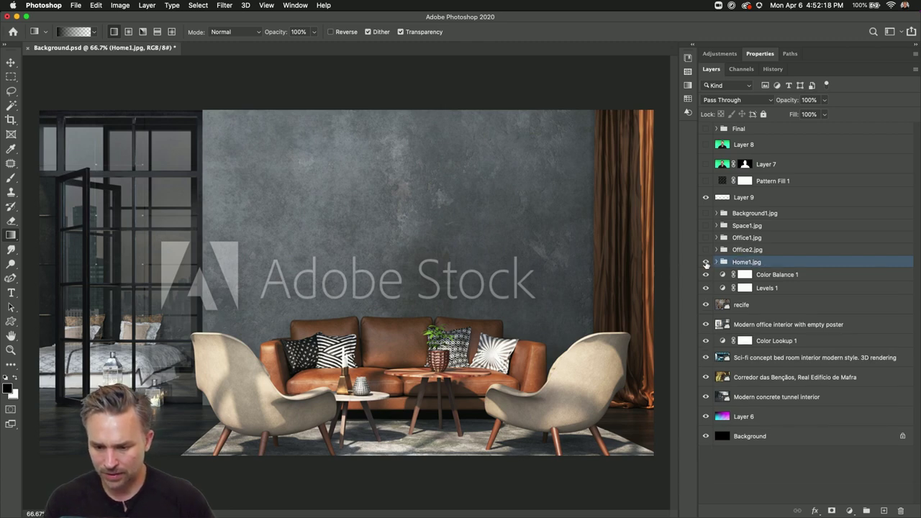
click(706, 262)
click(705, 262)
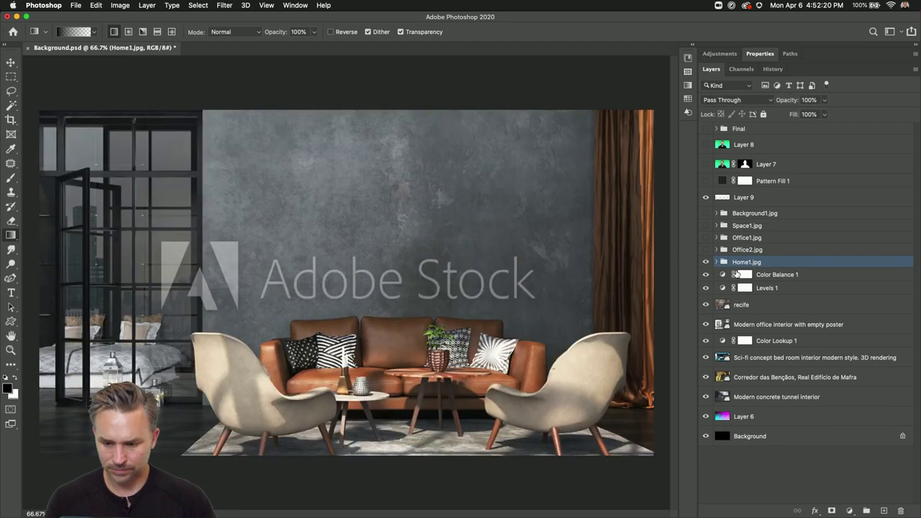
click(791, 277)
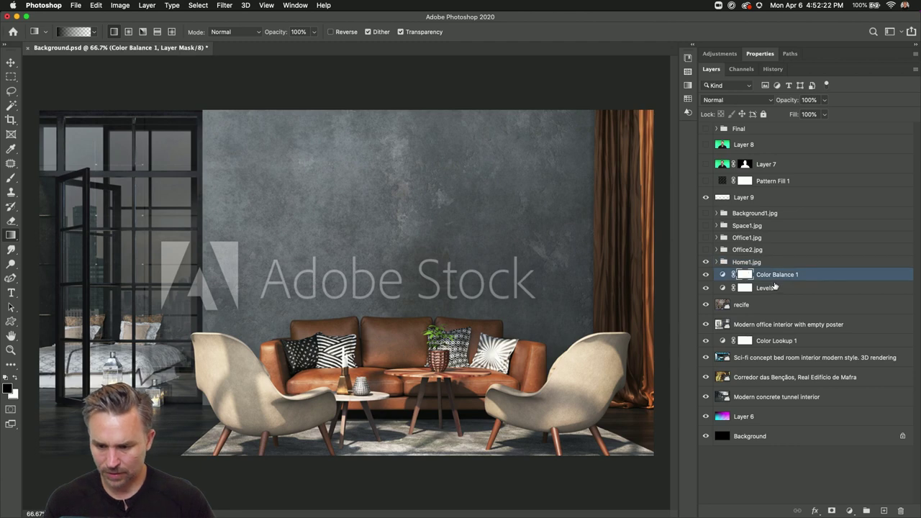
Group the church photo with Color Balance 1 and Levels 1 as 'Museum.jpg'.
click(705, 262)
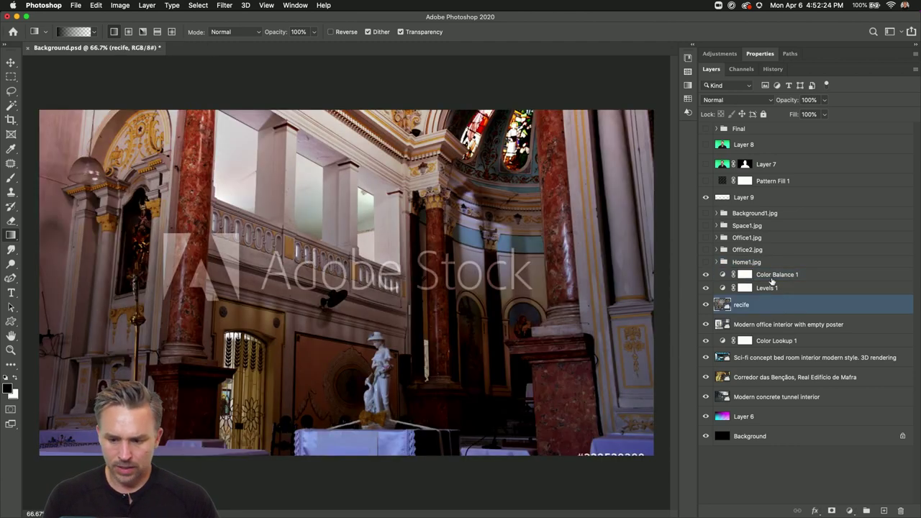
shift+click(767, 307)
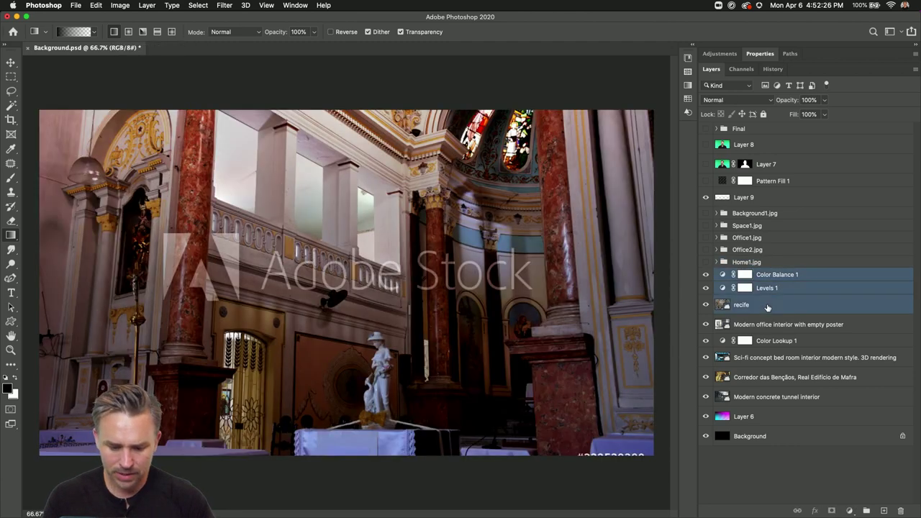
key(super+g)
text(M)
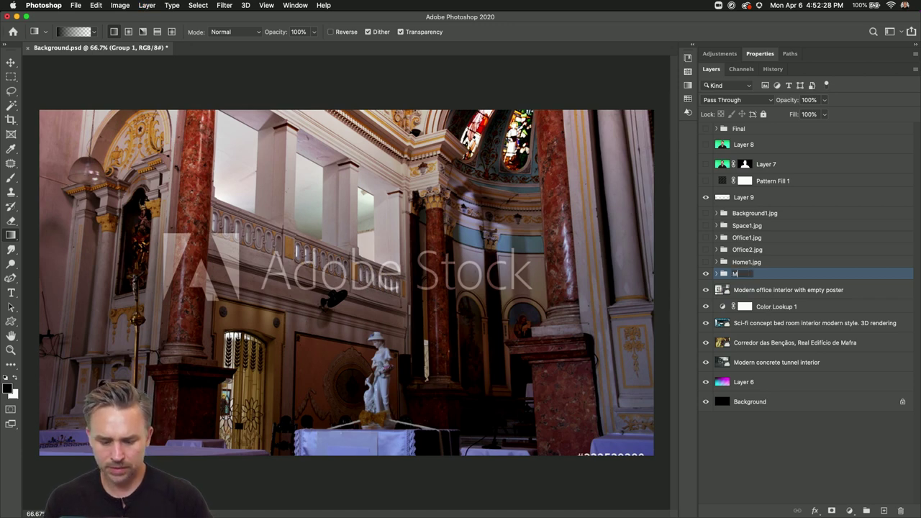
text(useum.jp)
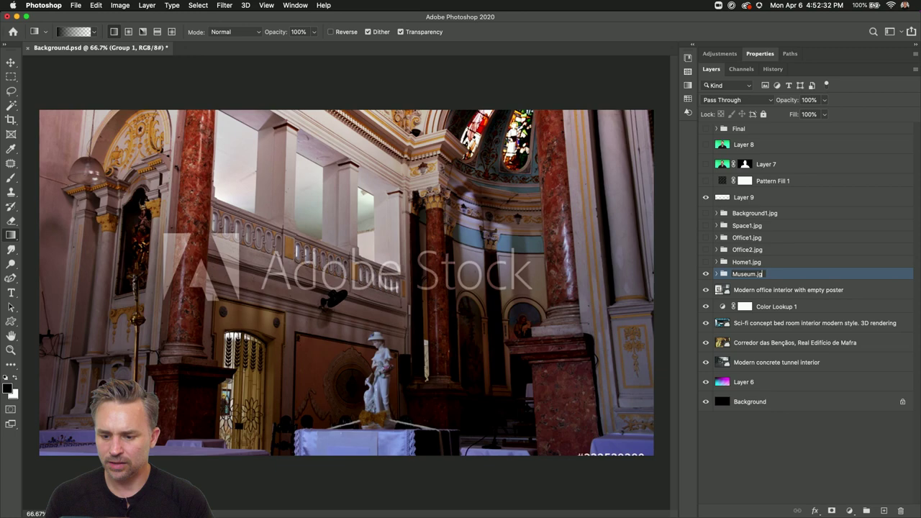
key(BackSpace)
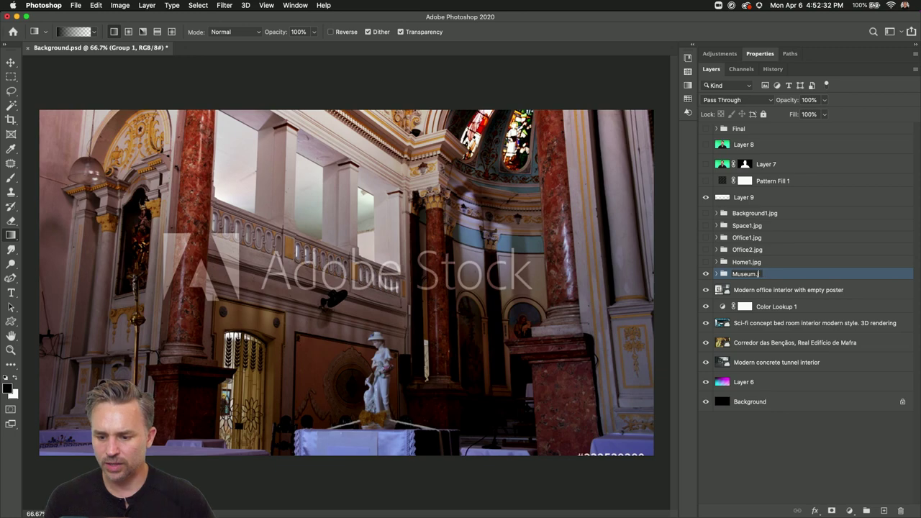
text(pg)
key(Return)
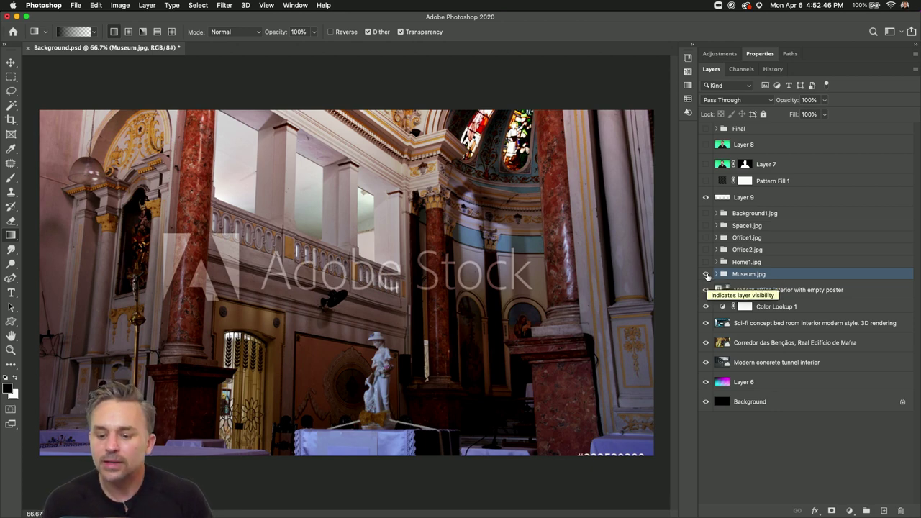
Switch visibility so the Office1.jpg group shows, then minimize Photoshop.
click(706, 274)
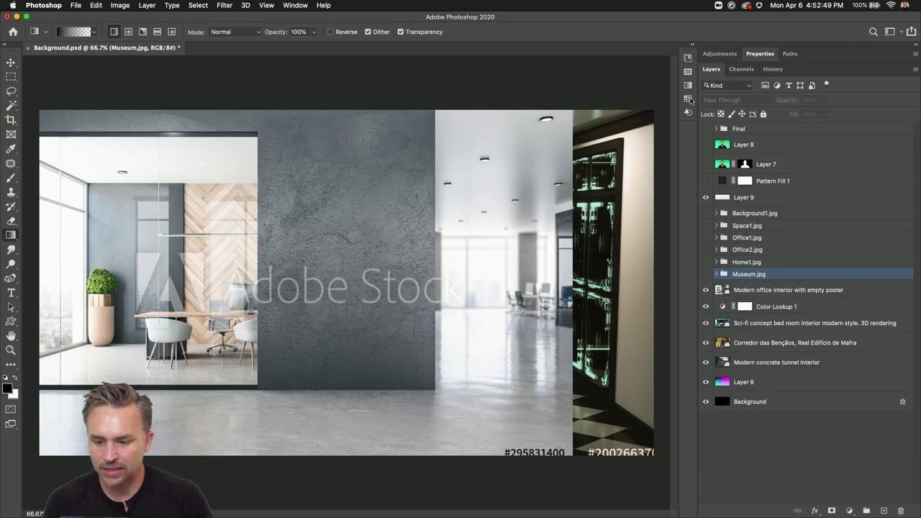
click(749, 290)
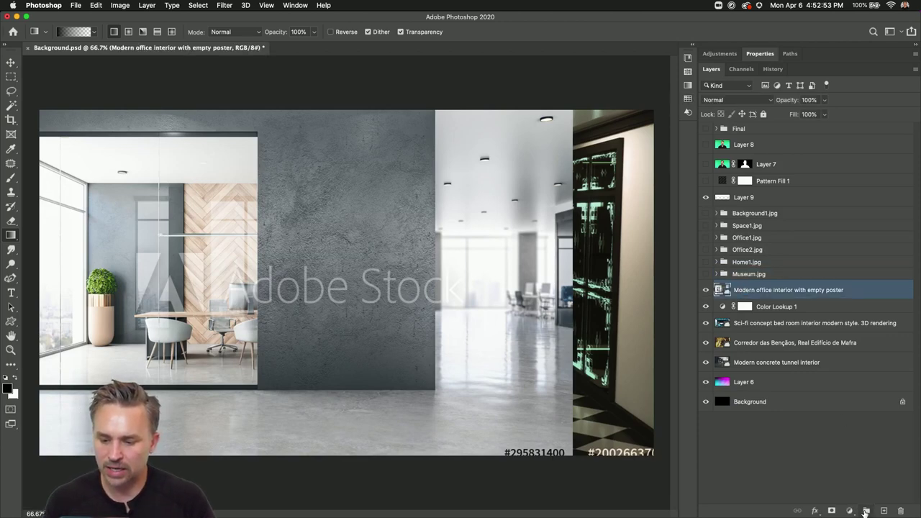
click(706, 226)
click(748, 225)
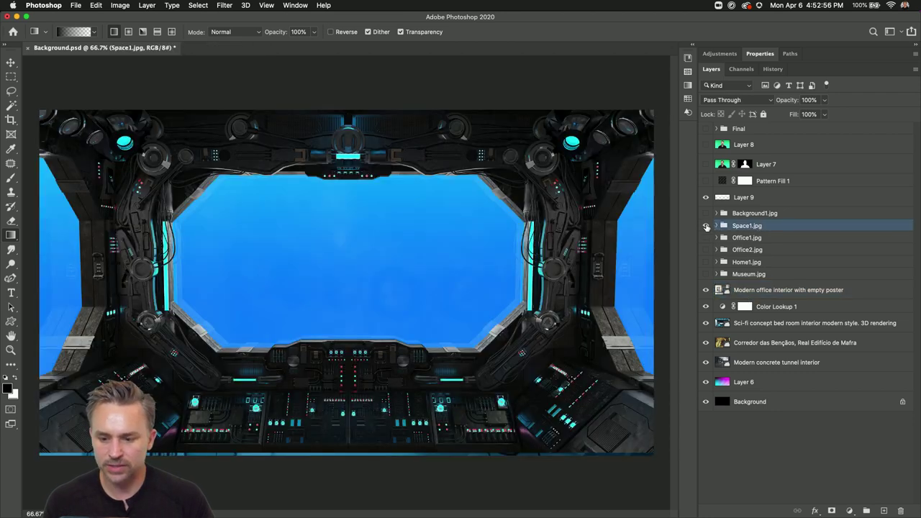
click(706, 226)
click(706, 238)
click(709, 239)
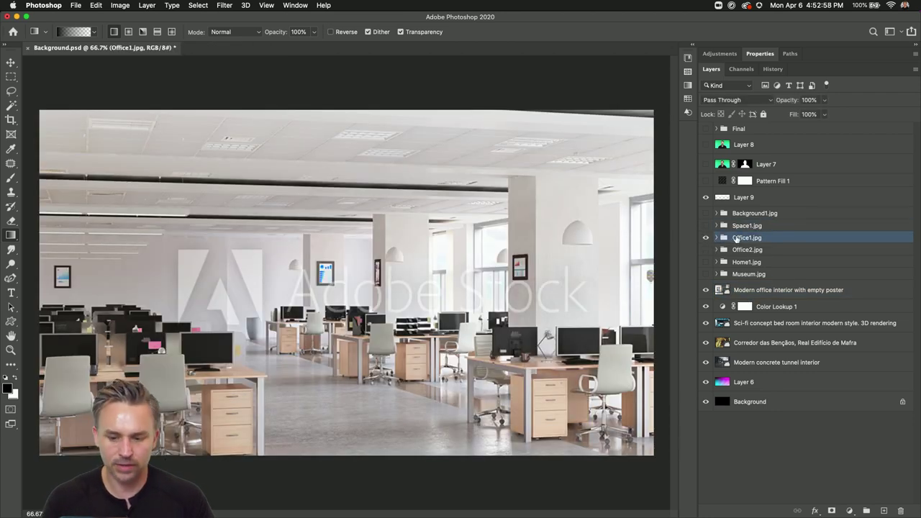
click(16, 16)
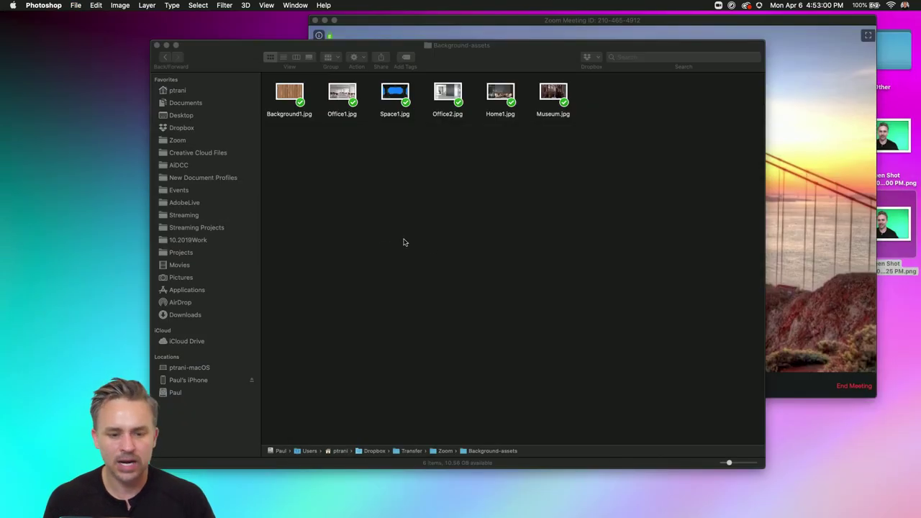
From the Zoom meeting's video menu, open Choose Virtual Background and shift Settings right.
click(523, 26)
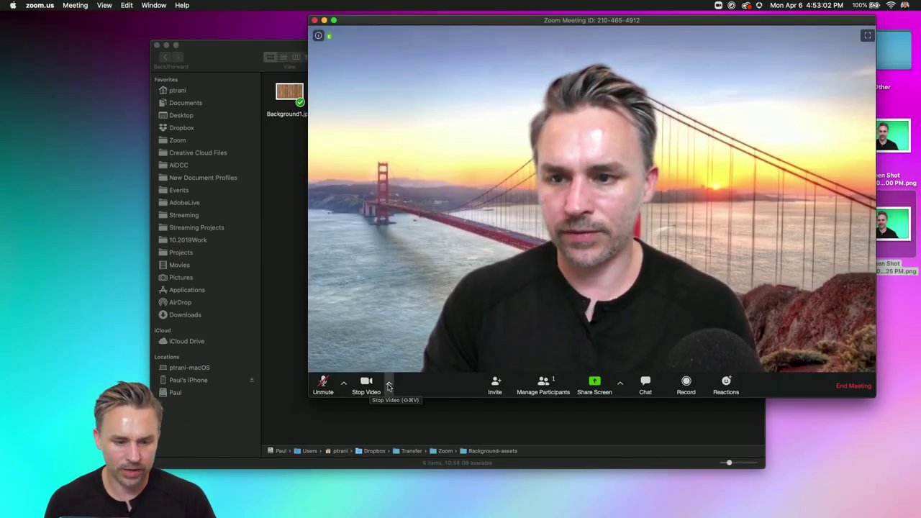
click(262, 150)
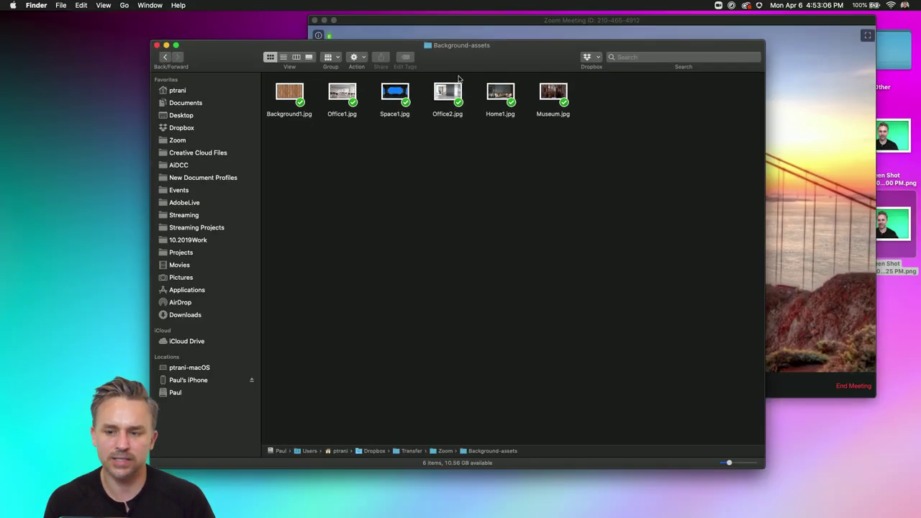
click(816, 142)
click(387, 383)
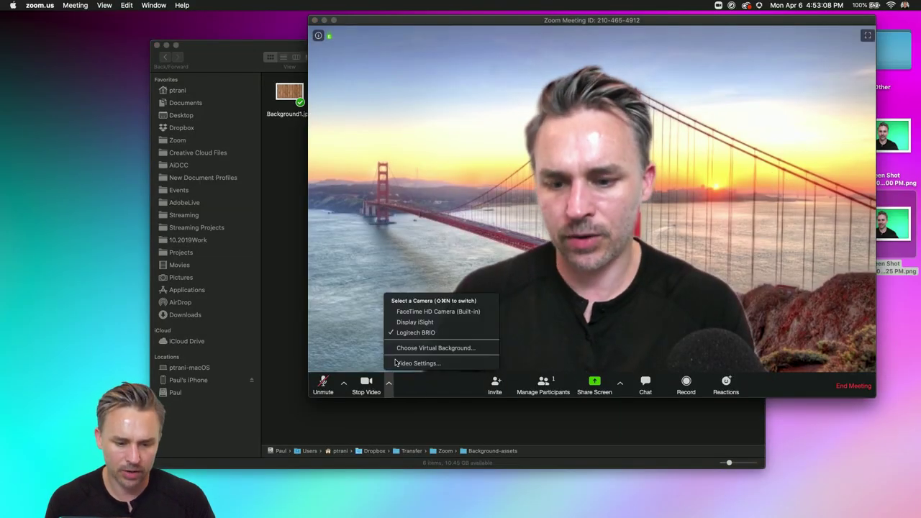
click(424, 348)
drag(256, 83, 627, 107)
Add Home1.jpg and Museum.jpg from the Zoom folder as virtual background images.
click(806, 276)
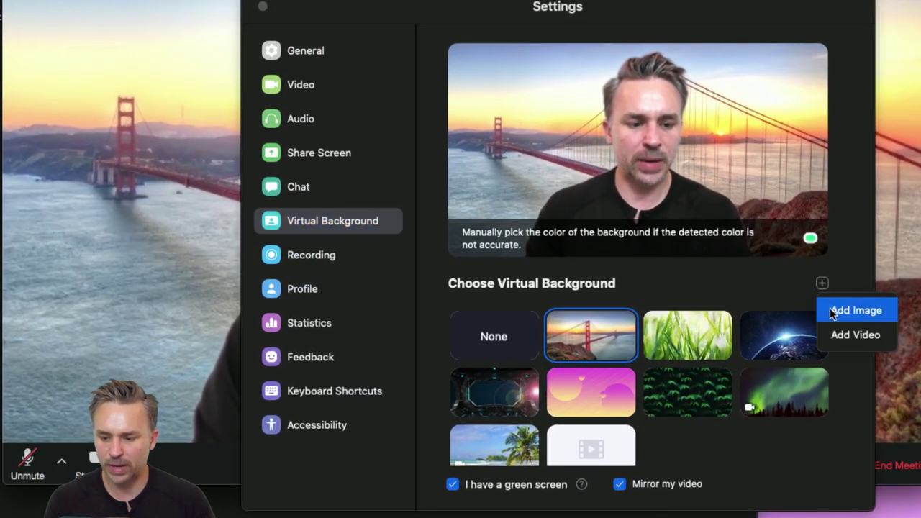
click(831, 310)
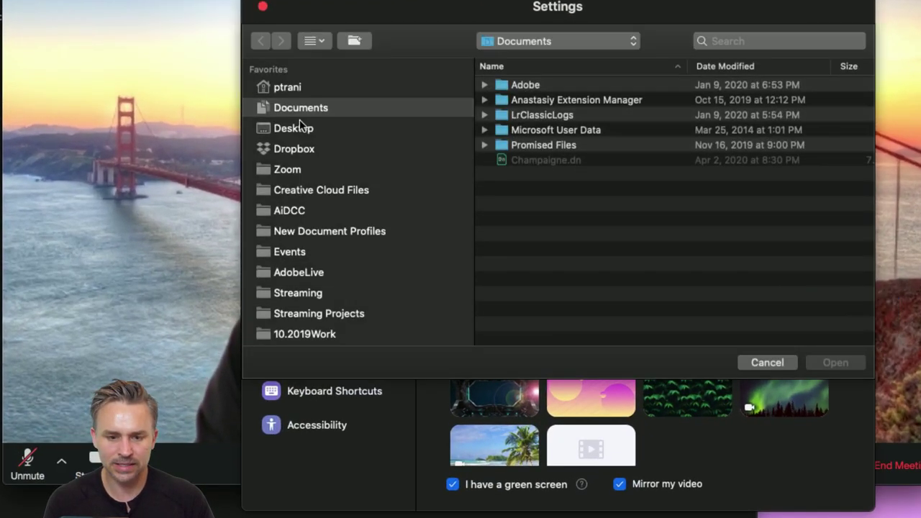
click(274, 173)
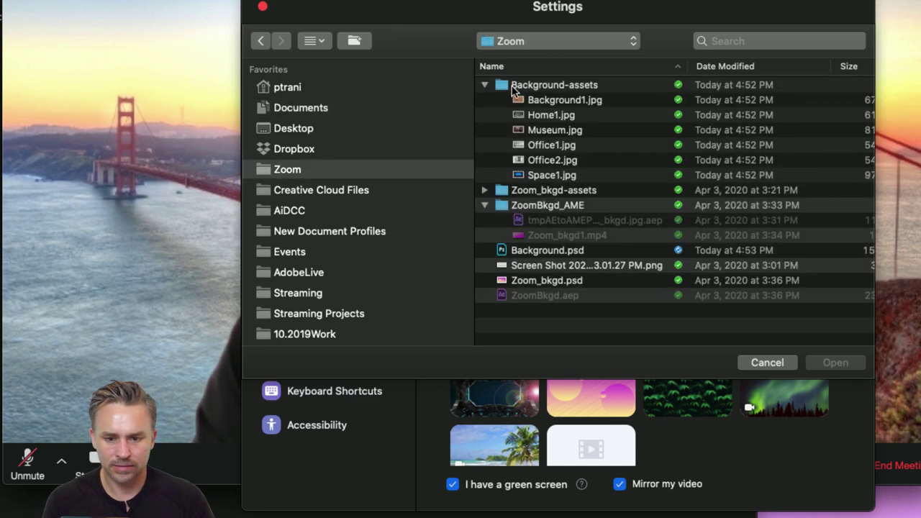
click(536, 116)
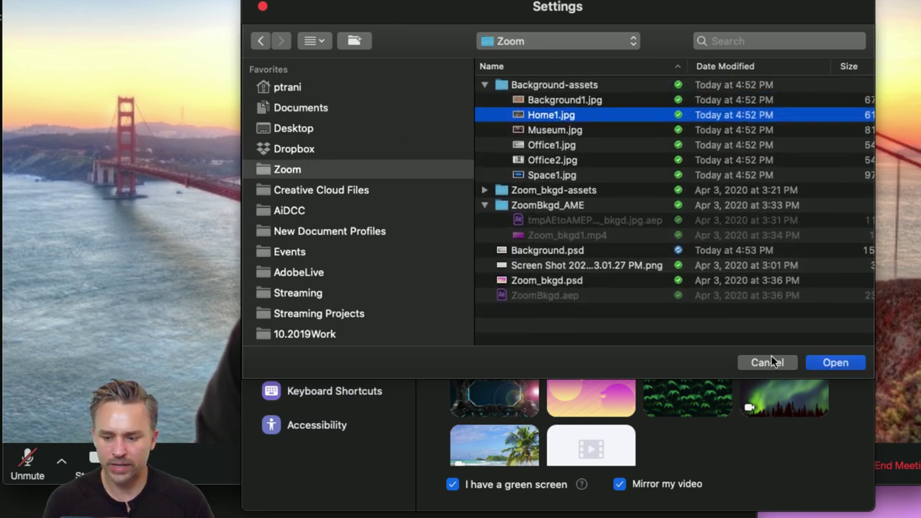
click(835, 364)
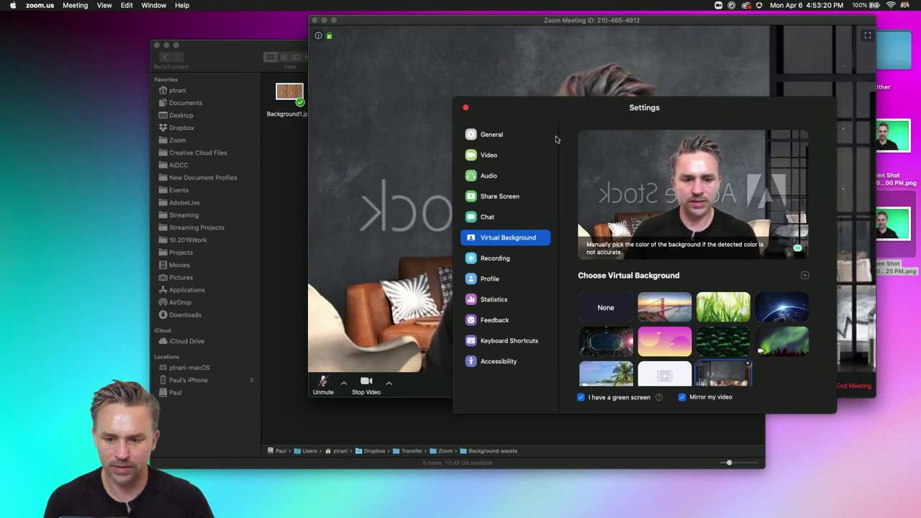
drag(557, 105, 636, 113)
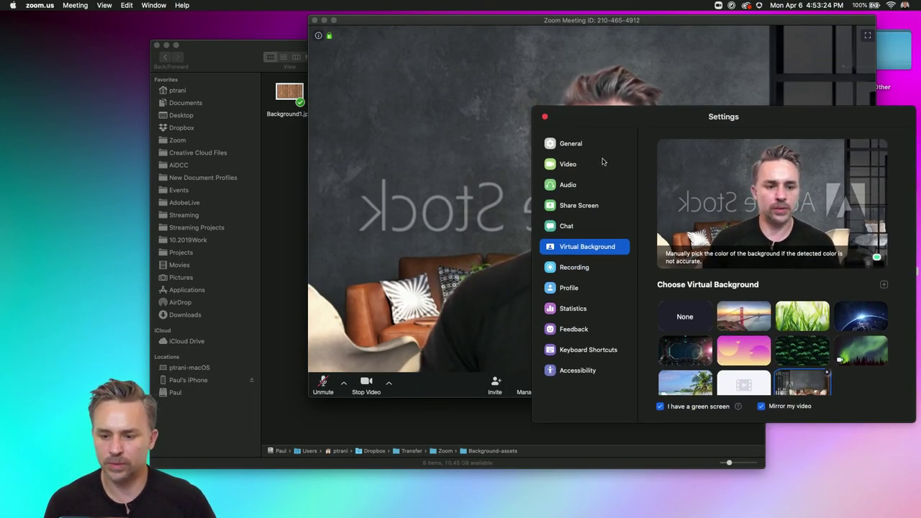
click(884, 284)
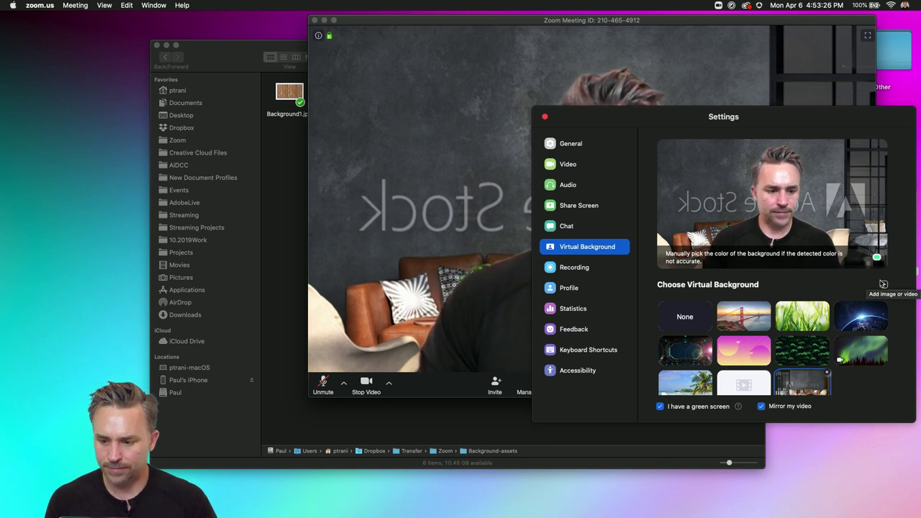
click(892, 301)
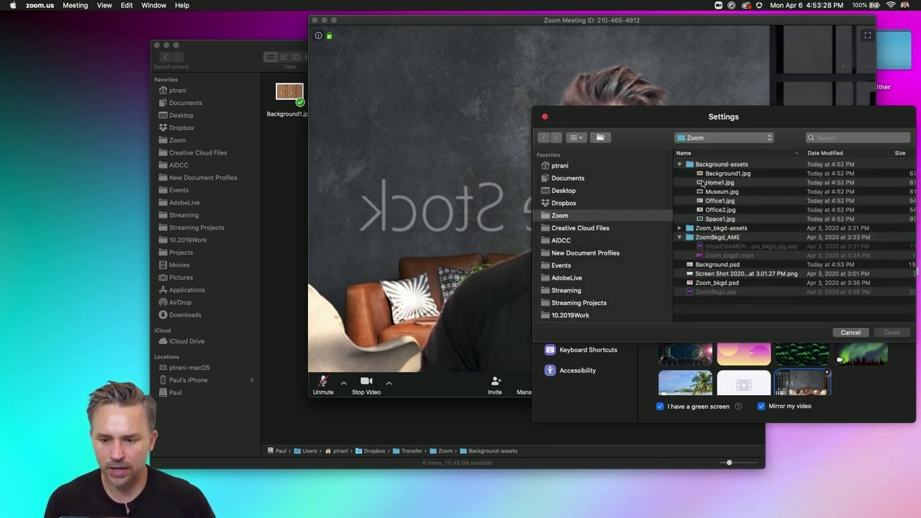
click(710, 193)
click(891, 333)
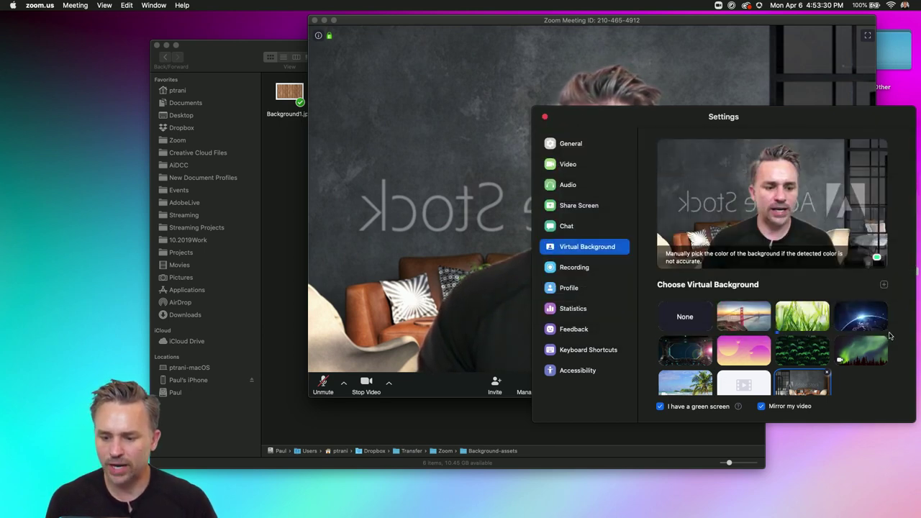
Add Office1.jpg, Space1.jpg and Office2.jpg as backgrounds, leaving Office2 applied.
click(883, 284)
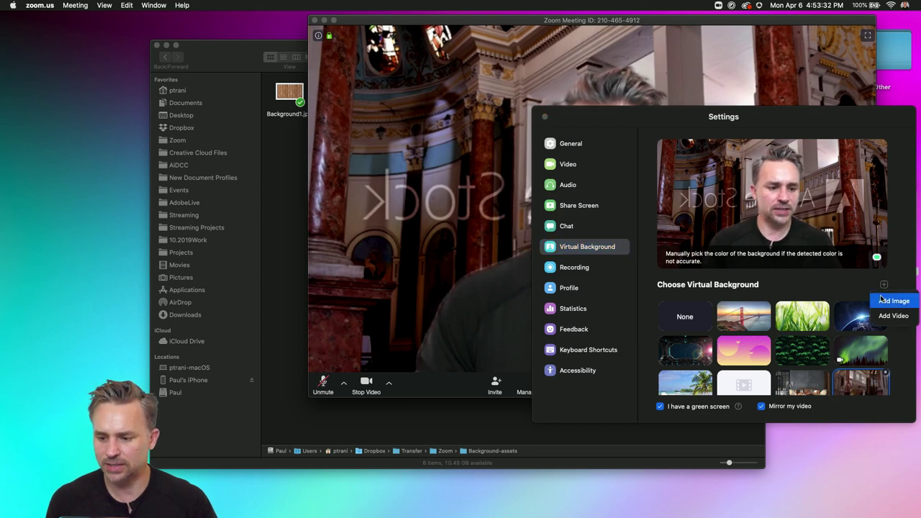
click(893, 300)
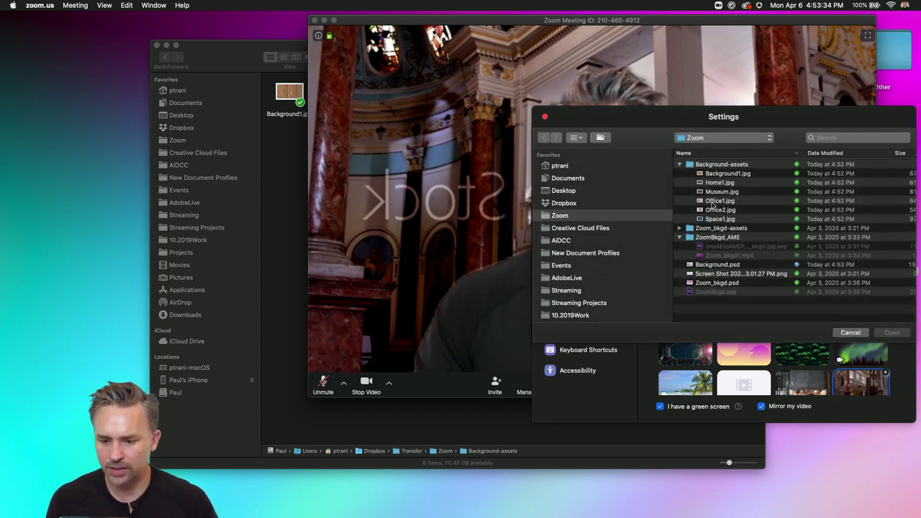
click(715, 202)
click(893, 332)
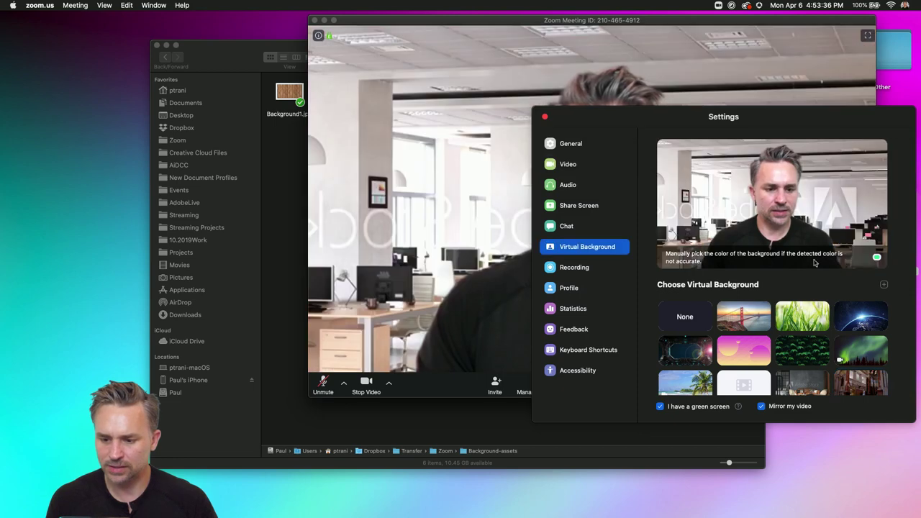
click(883, 284)
click(891, 300)
click(705, 220)
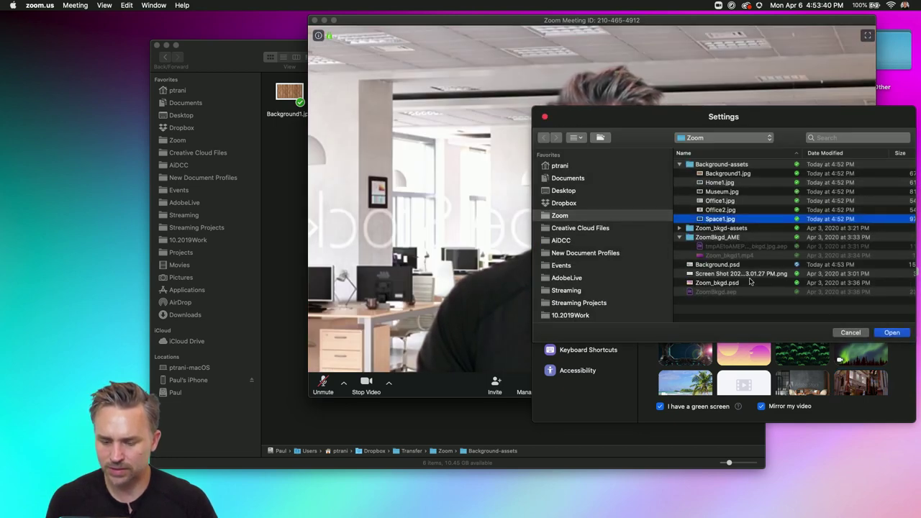
click(892, 332)
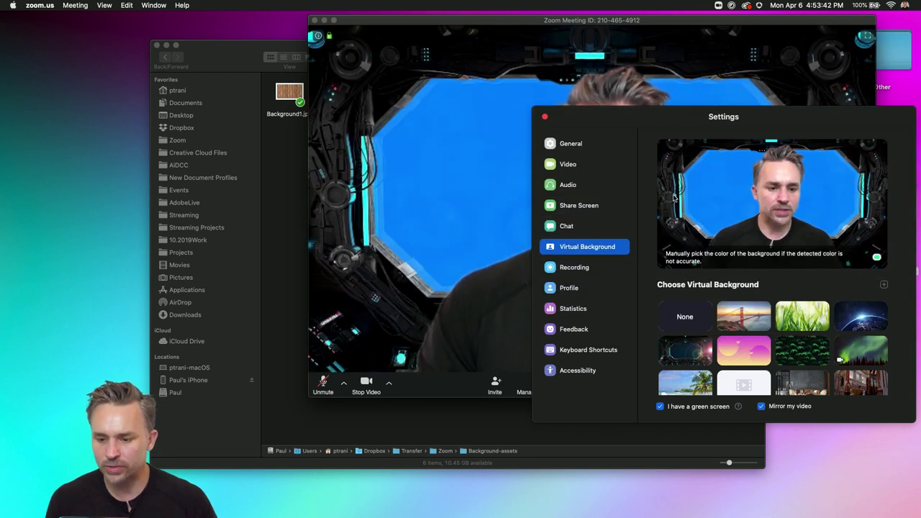
click(884, 284)
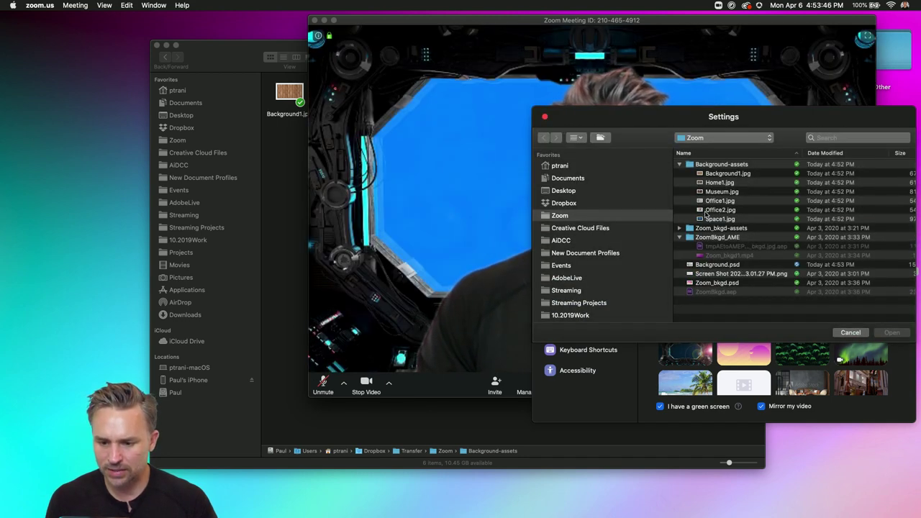
click(706, 214)
click(891, 334)
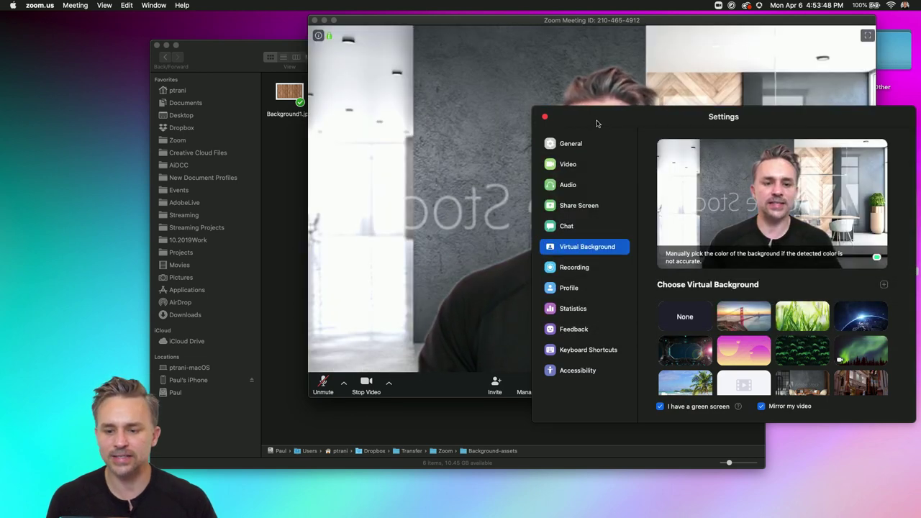
drag(598, 121, 38, 203)
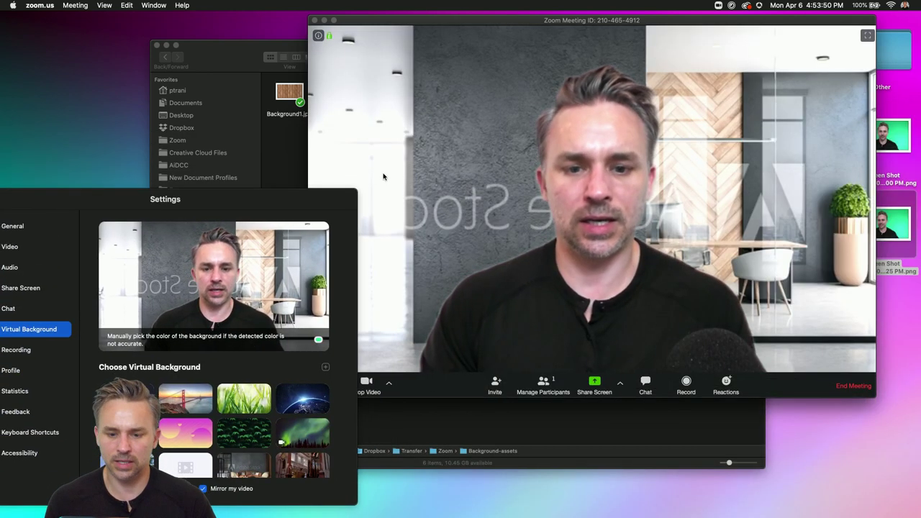
click(472, 281)
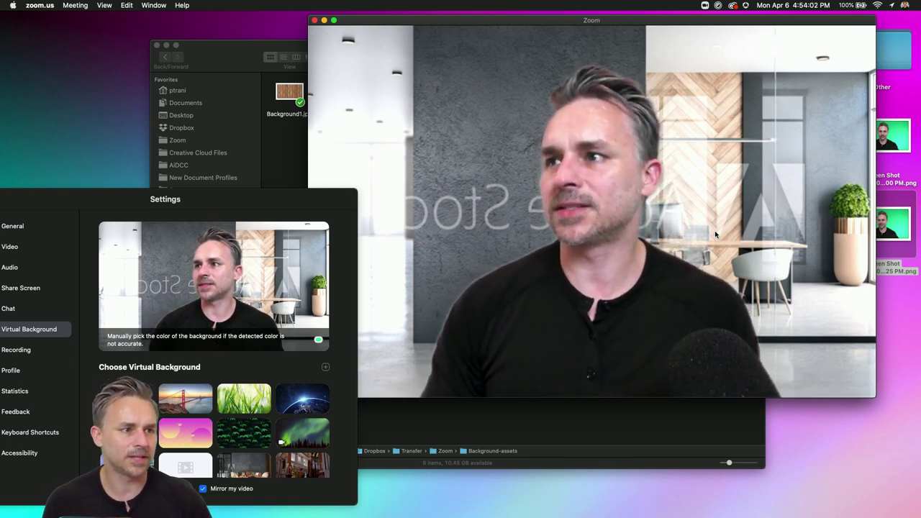
mouse_move(456, 208)
drag(83, 203, 74, 34)
Try the grey Adobe Stock wall, then apply the spaceship window background, close Settings, and return to Photoshop.
scroll(251, 275, down, 2)
click(282, 262)
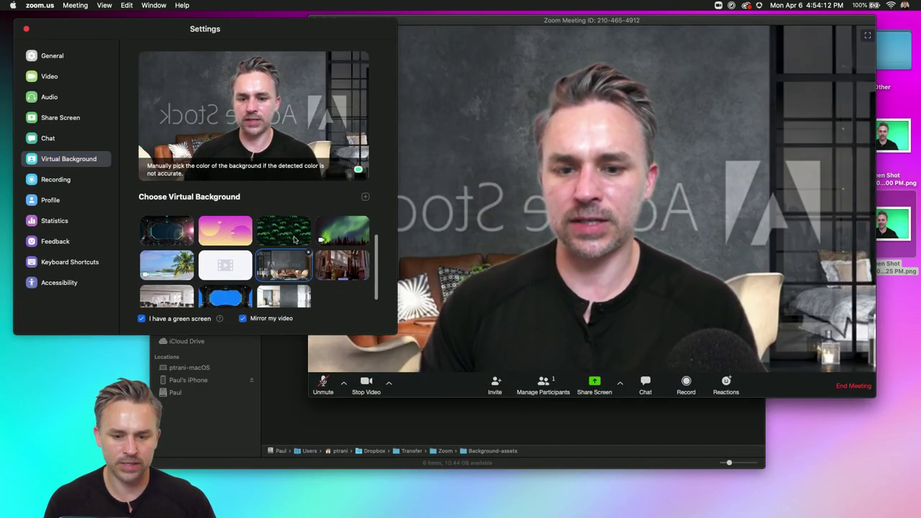
drag(308, 28, 214, 423)
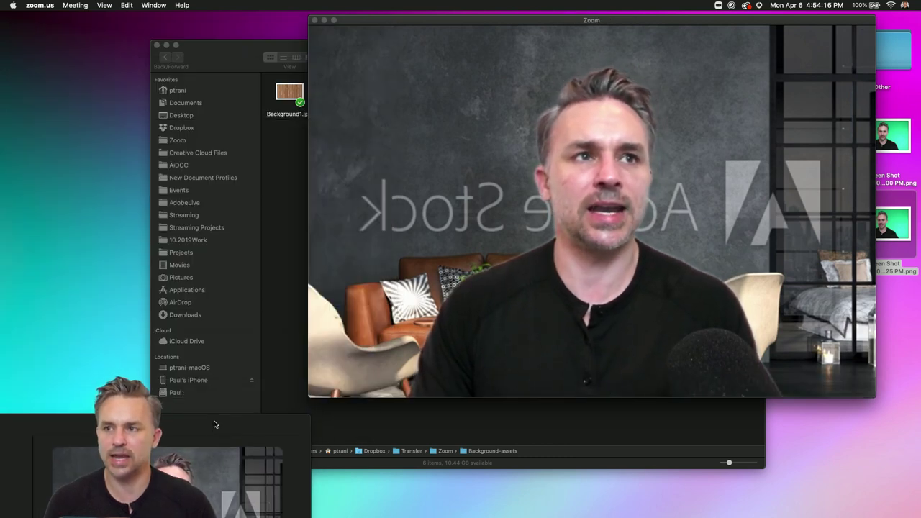
drag(214, 423, 304, 121)
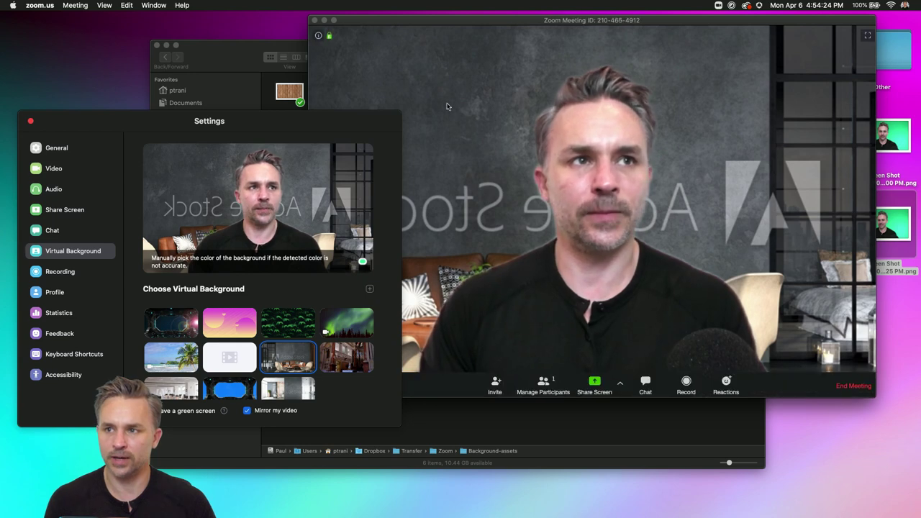
drag(272, 119, 635, 66)
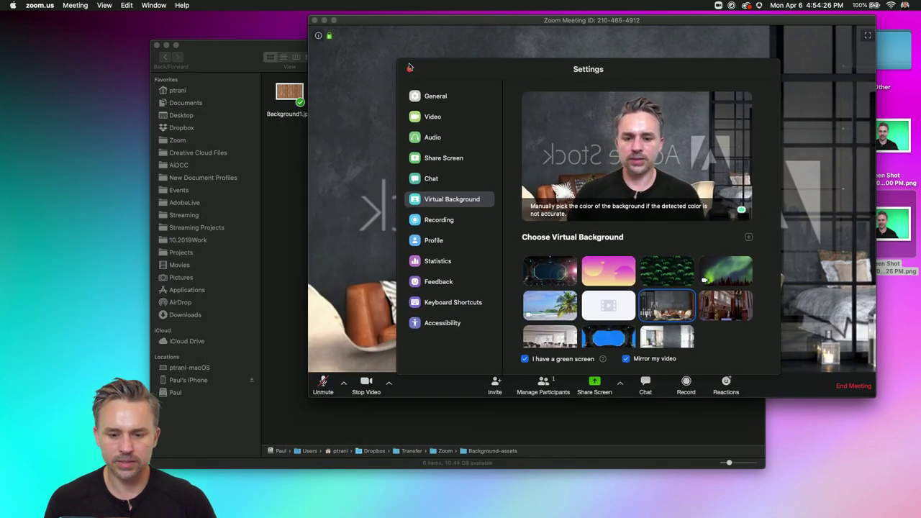
click(604, 330)
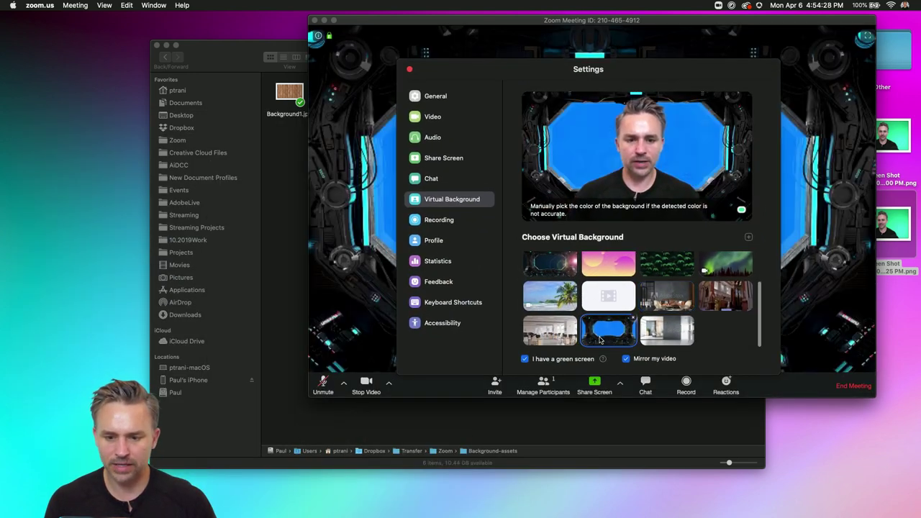
drag(487, 72, 740, 220)
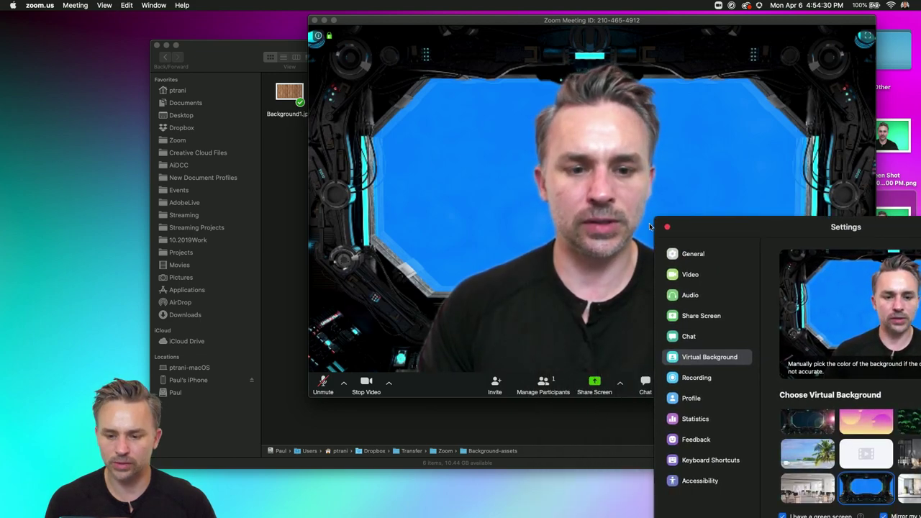
key(super+w)
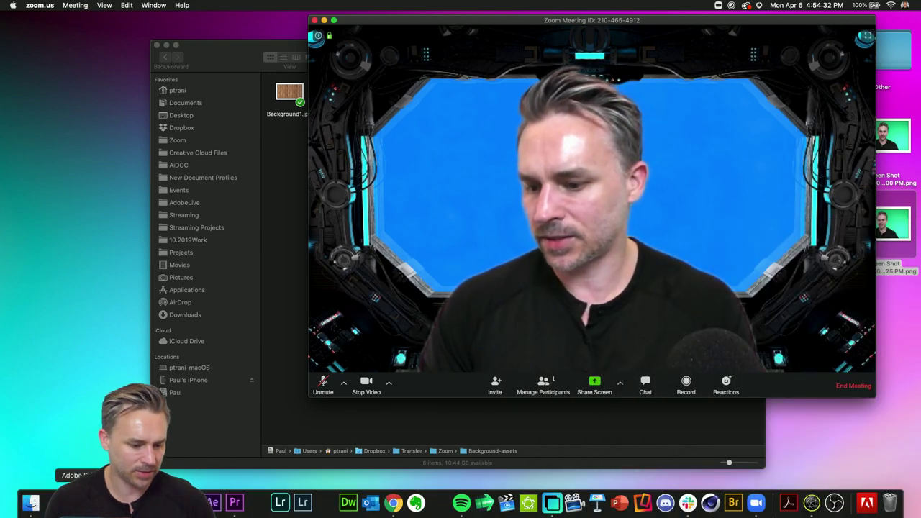
click(214, 501)
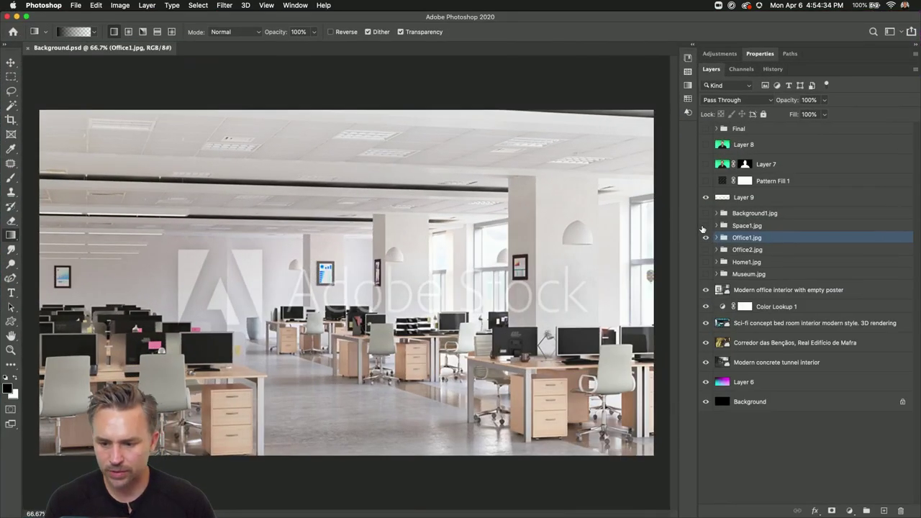
Show and expand the Space1.jpg group and select the spaceship grunge interior window layer.
click(706, 225)
click(778, 227)
click(718, 226)
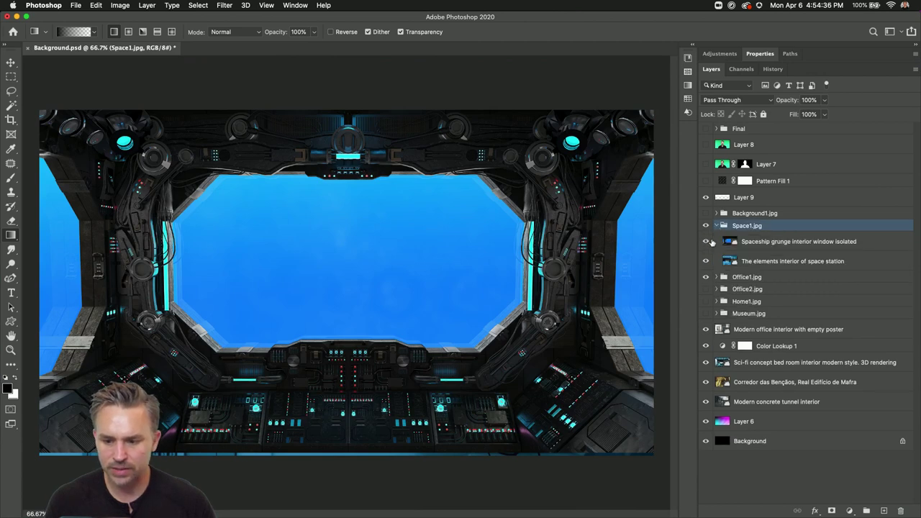
click(749, 243)
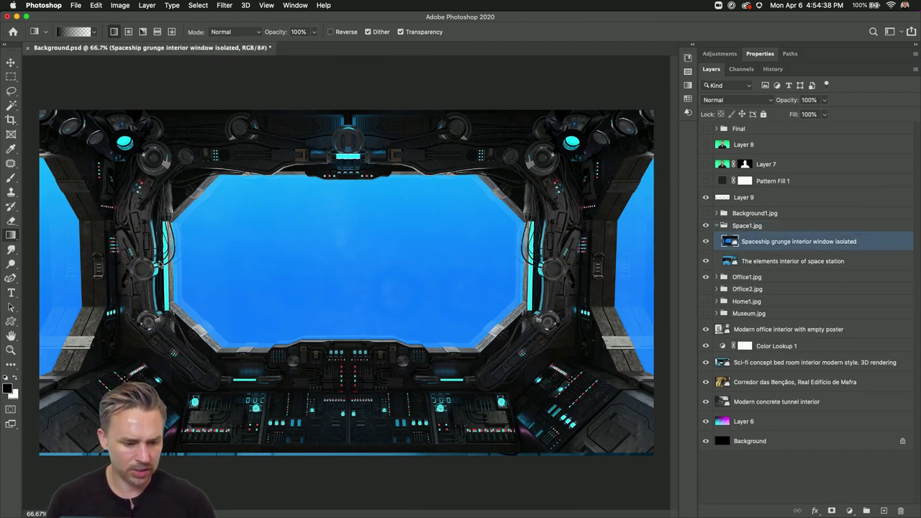
click(161, 266)
key(Return)
Nudge the spaceship window layer slightly down and rasterize it.
click(10, 62)
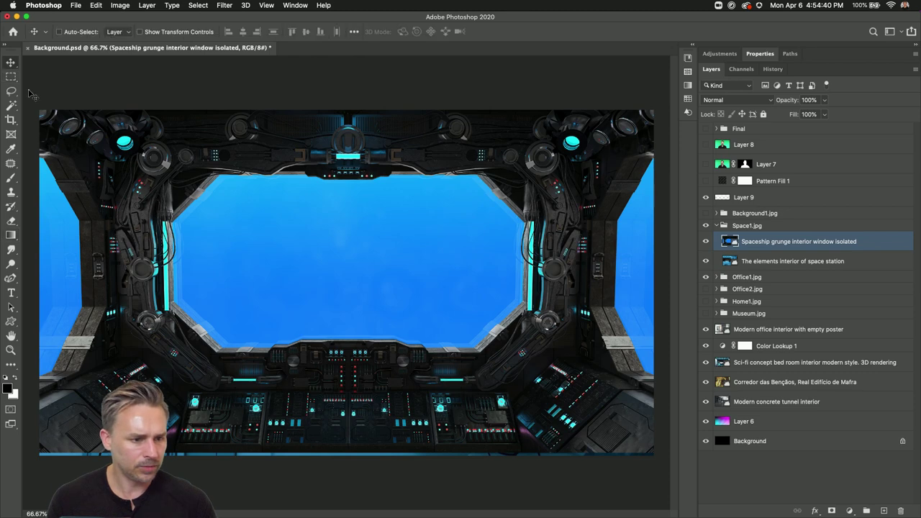
click(706, 242)
click(706, 242)
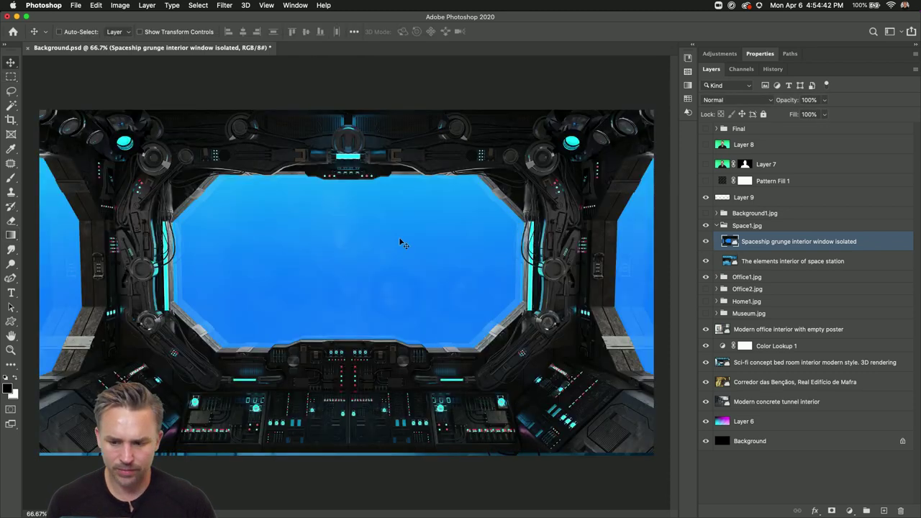
drag(370, 234, 370, 239)
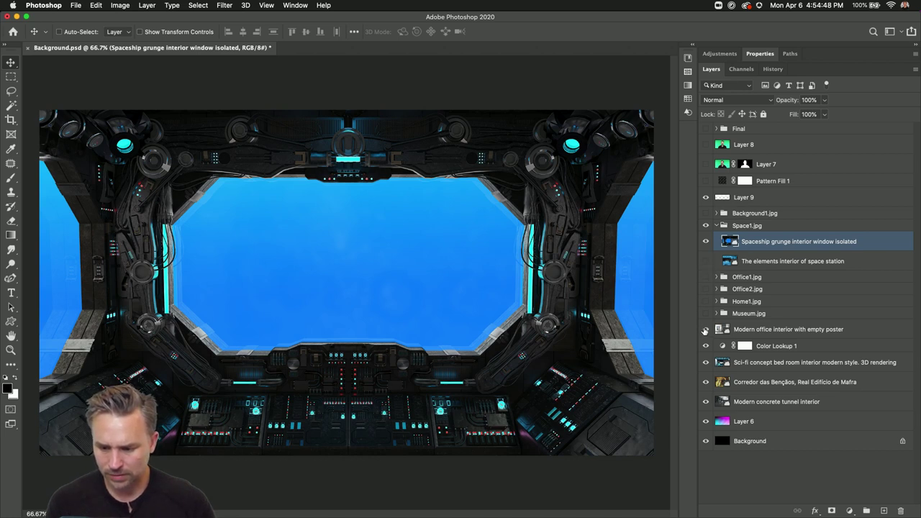
click(727, 441)
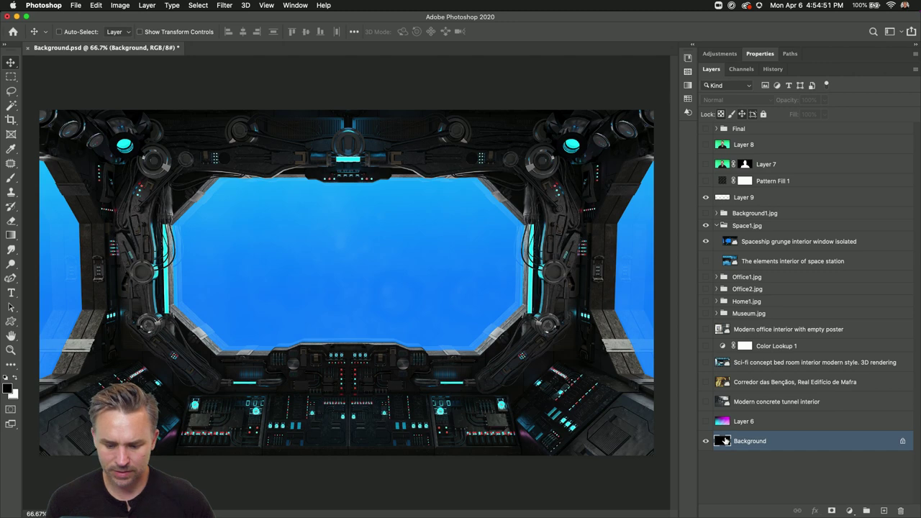
right_click(775, 244)
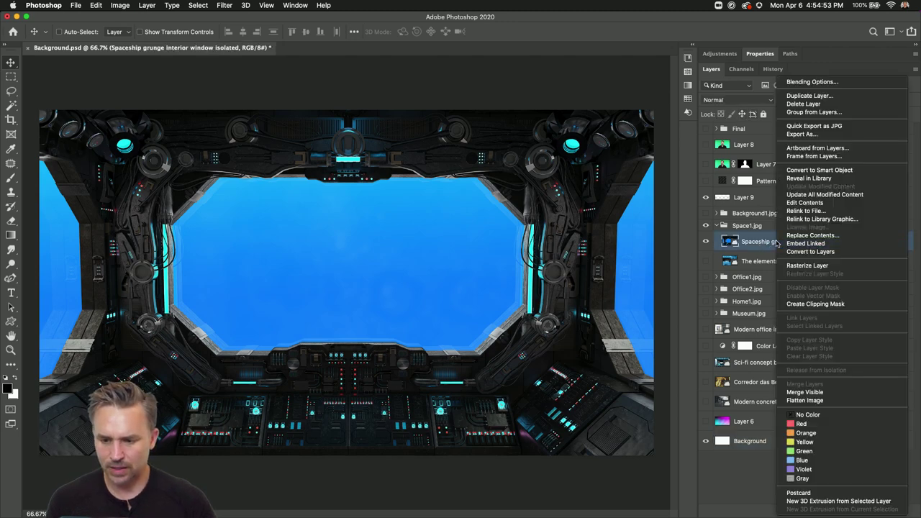
click(806, 266)
click(198, 5)
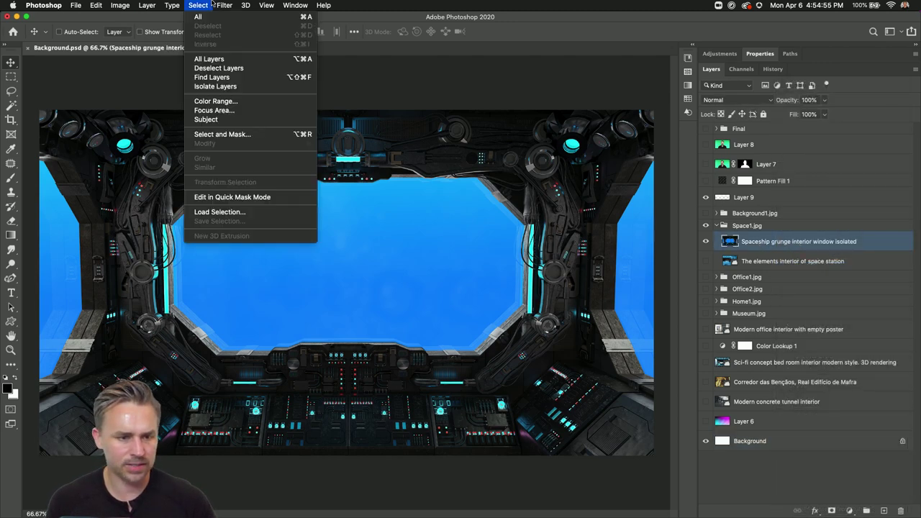
Select the blue sky in the window panes with Color Range at lowered fuzziness.
click(215, 102)
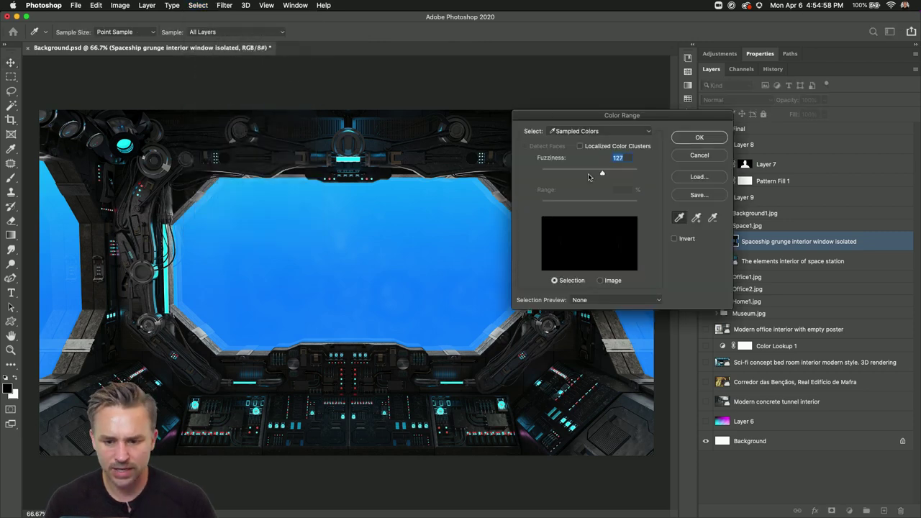
click(330, 255)
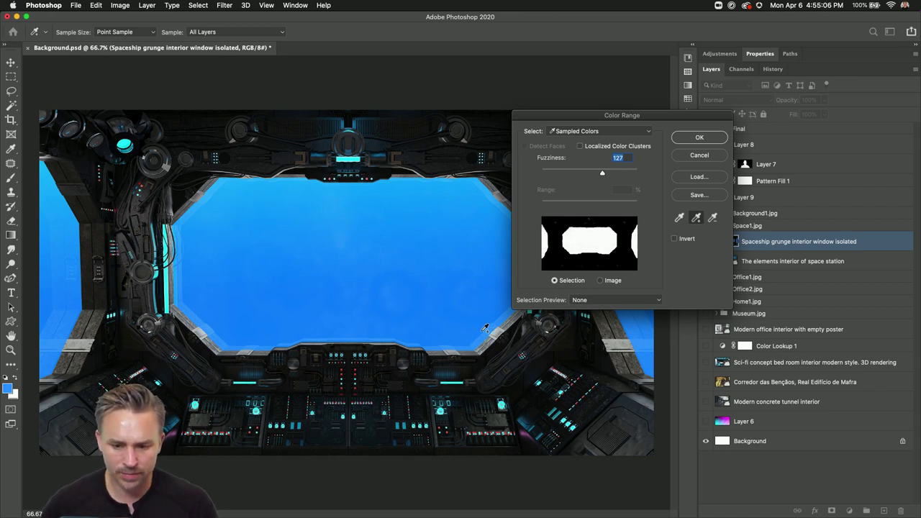
key(super)
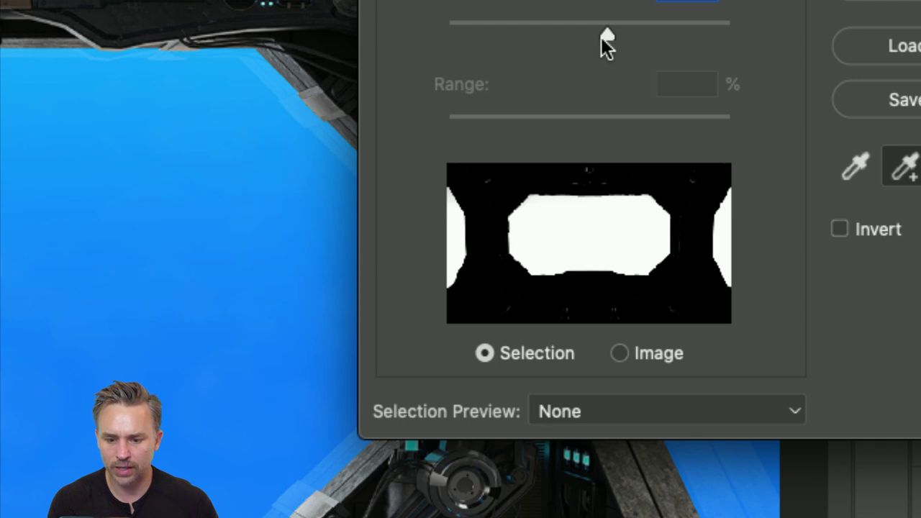
drag(602, 38, 563, 39)
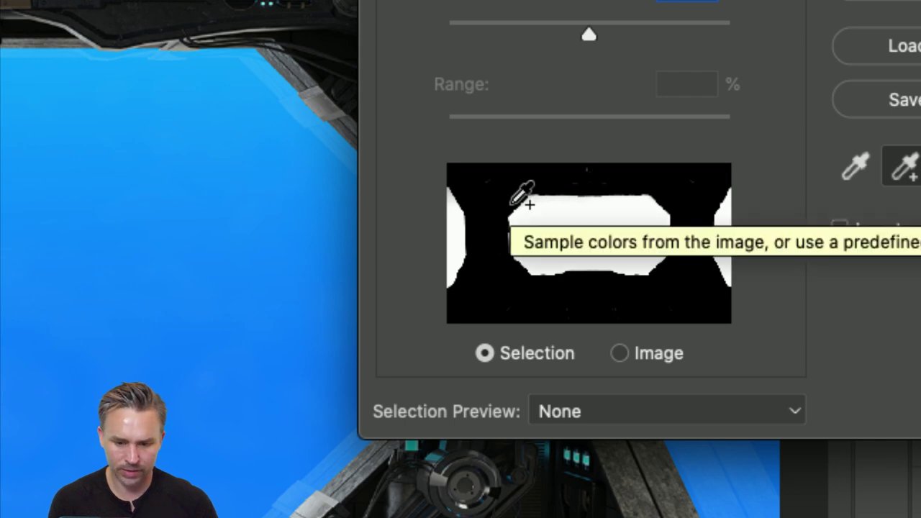
key(super)
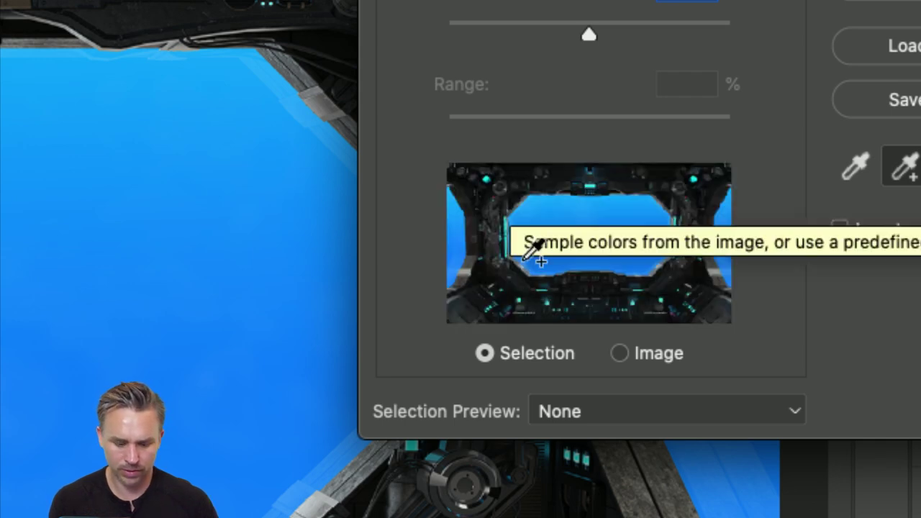
key(super)
key(super)
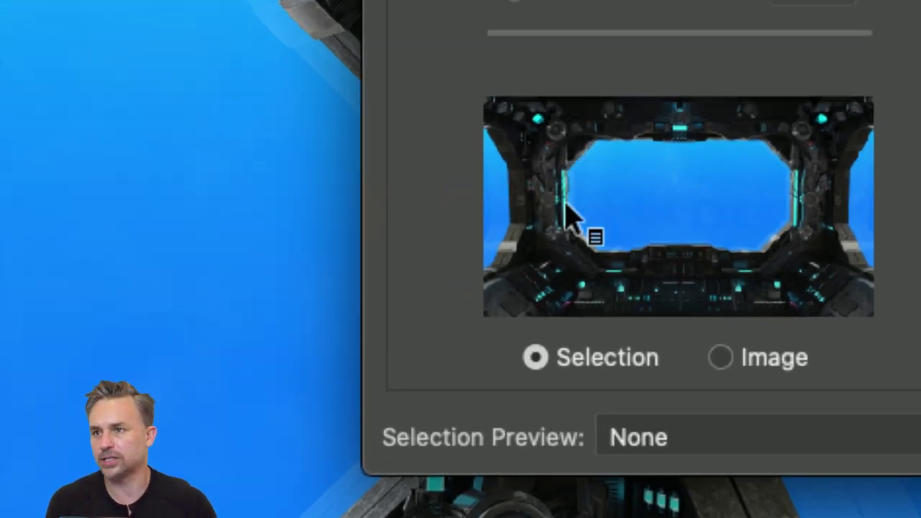
key(super)
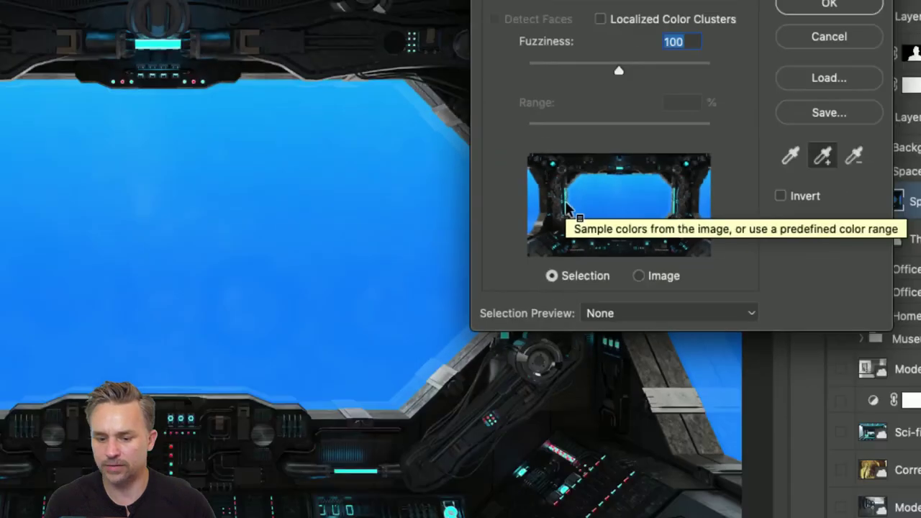
key(super)
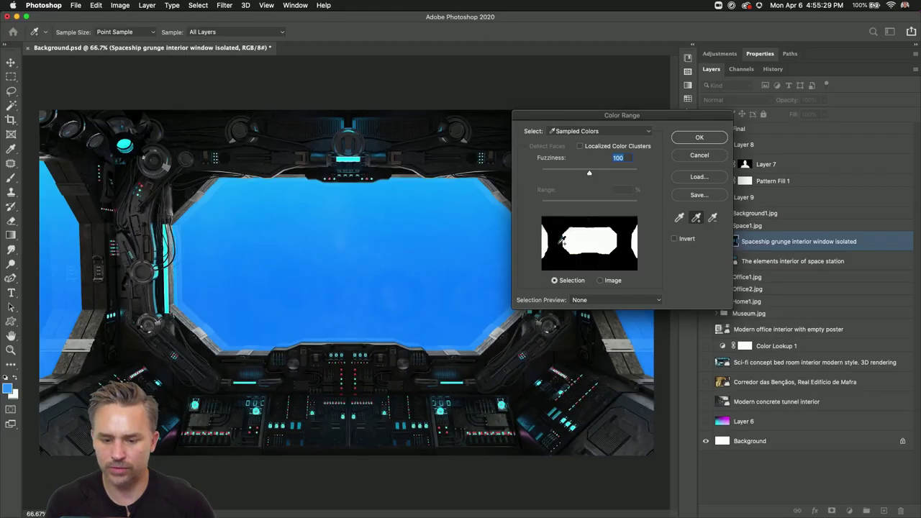
click(699, 137)
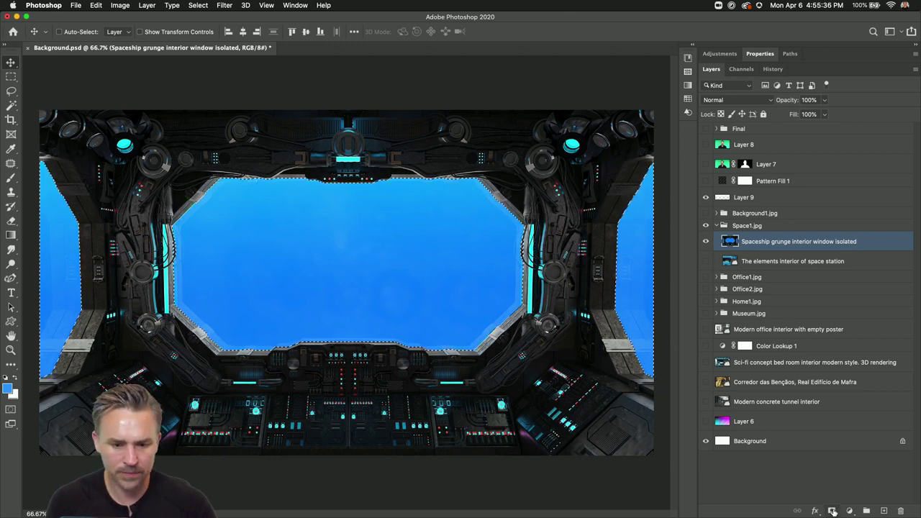
Add a layer mask to the spaceship layer so the blue panes disappear.
alt+click(833, 511)
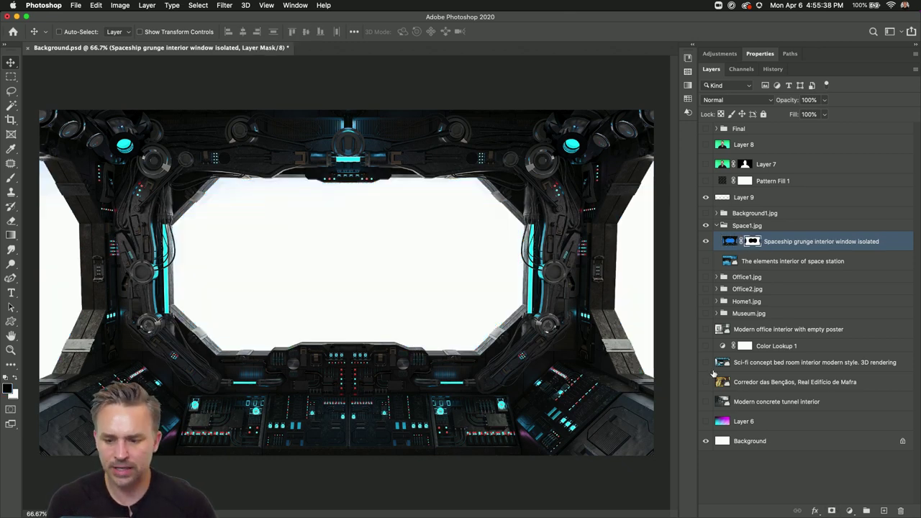
click(706, 441)
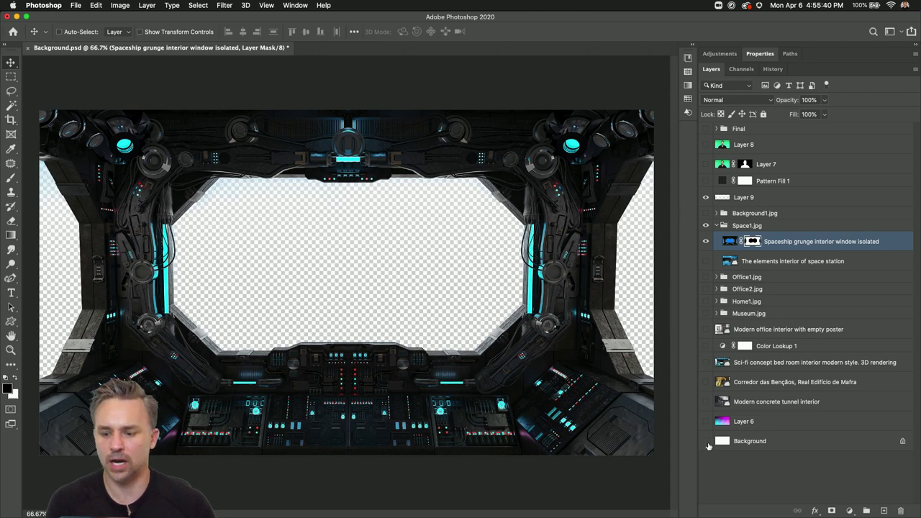
click(706, 442)
click(688, 57)
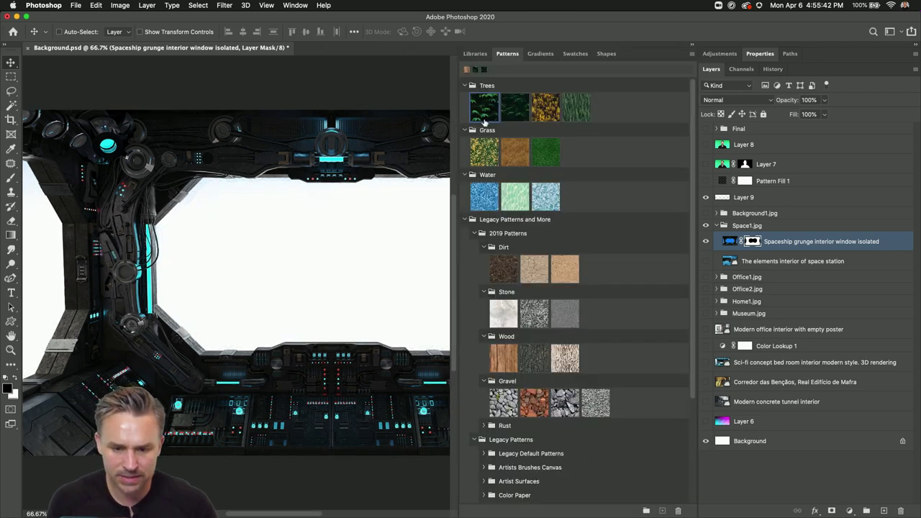
Search the Libraries for space images and place the starry night-sky floor and Milky Way images.
click(476, 54)
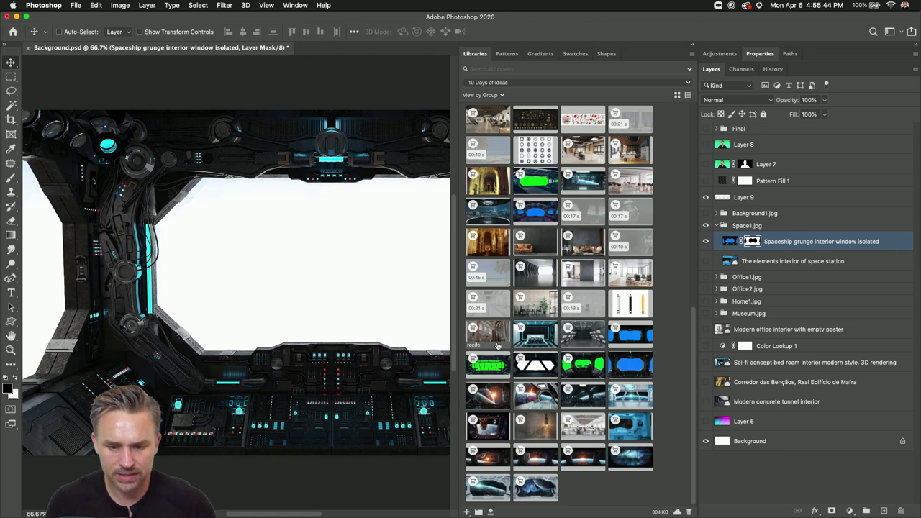
scroll(497, 346, up, 5)
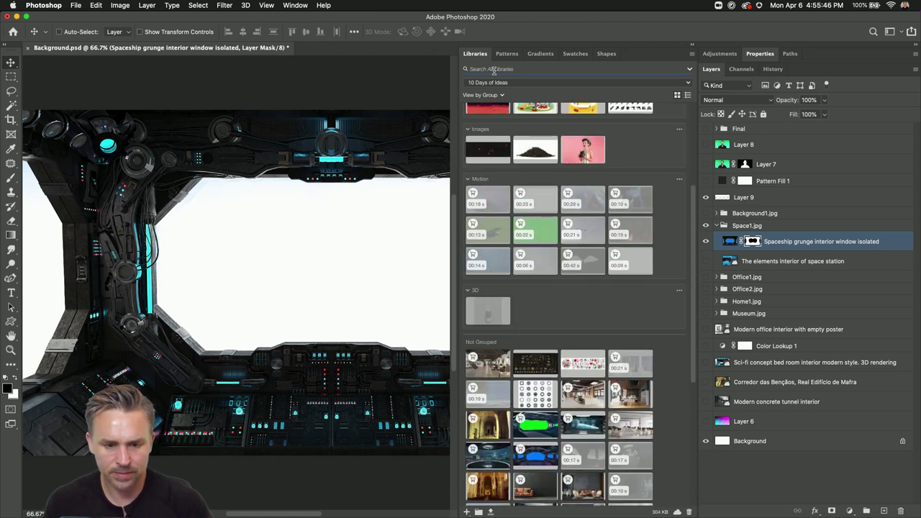
click(494, 70)
text(sa)
text(ace)
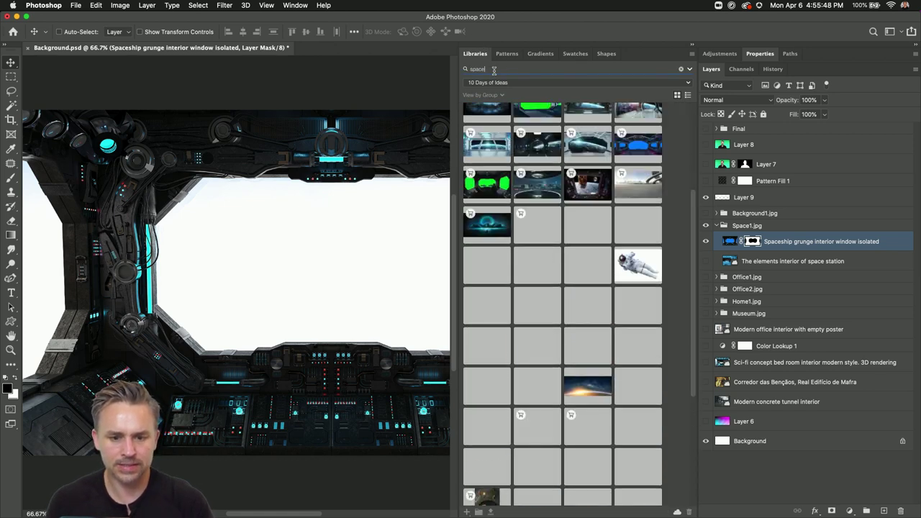
drag(576, 349, 250, 324)
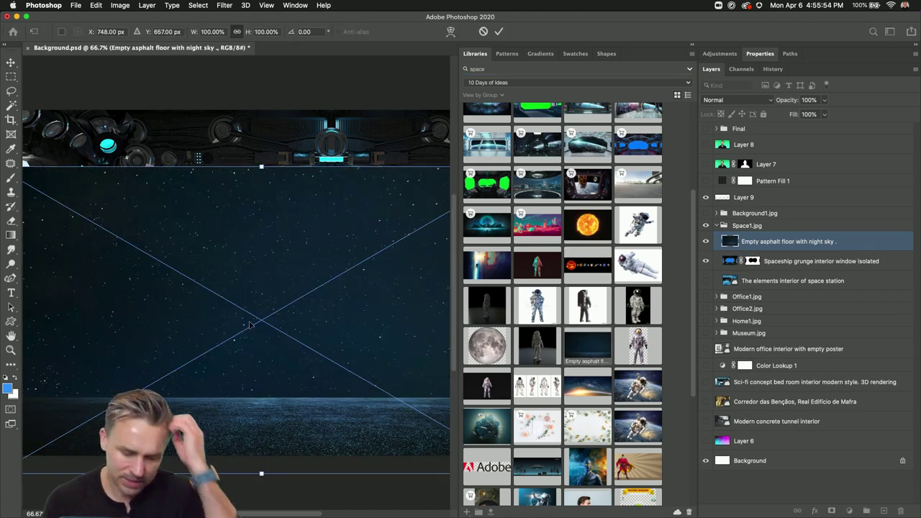
key(Return)
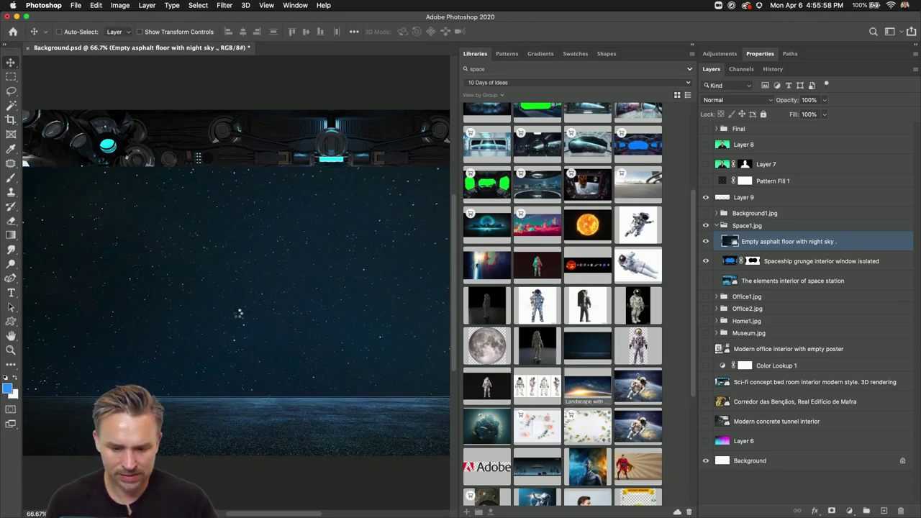
key(Return)
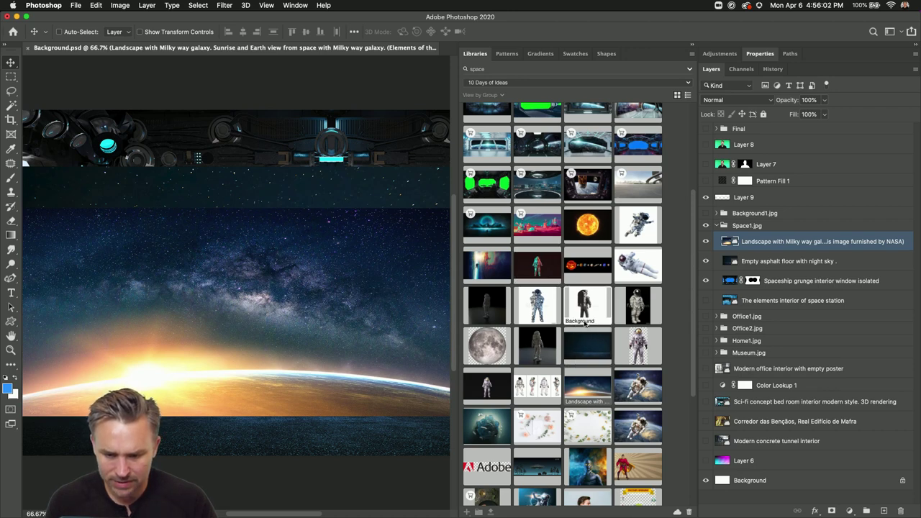
Place the astronaut image, hide it, and place the sun image.
scroll(585, 324, down, 5)
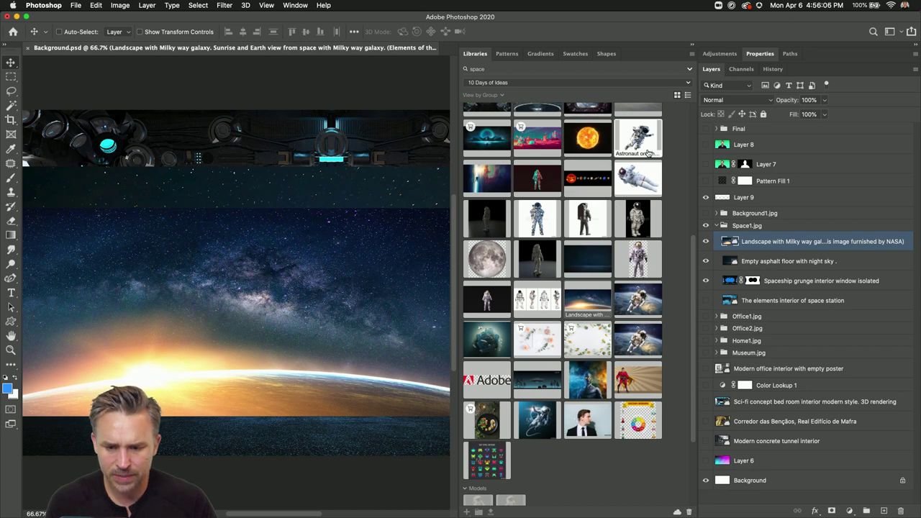
drag(638, 180, 242, 280)
key(Return)
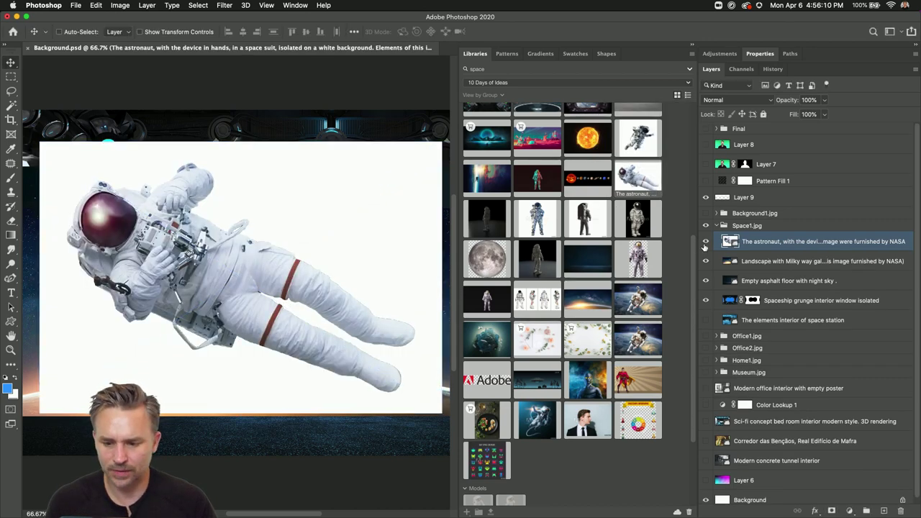
click(706, 241)
drag(595, 139, 271, 278)
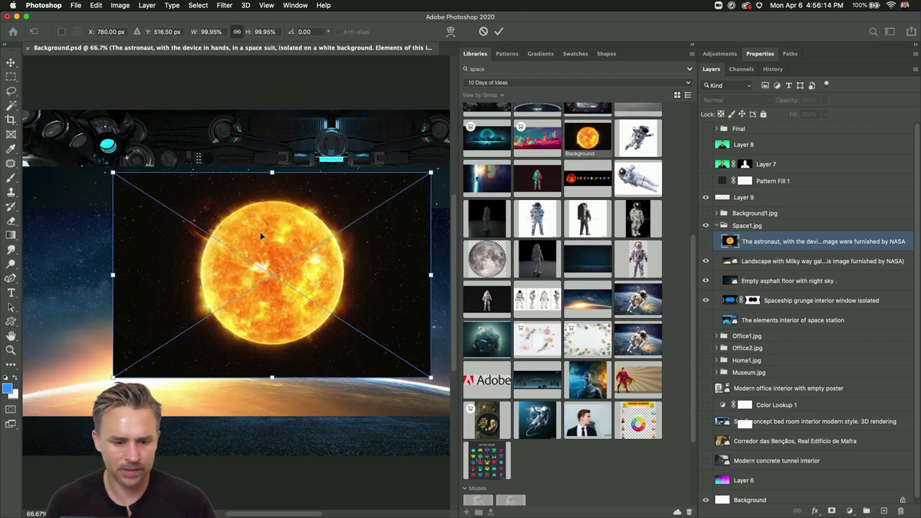
key(Return)
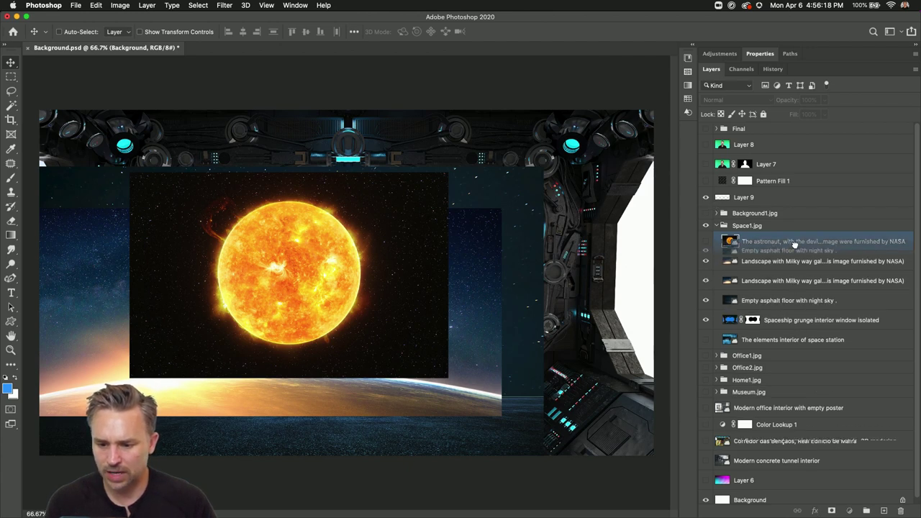
Move the window layer to the group's top and the night-sky floor below the Milky Way layer.
drag(797, 301, 734, 263)
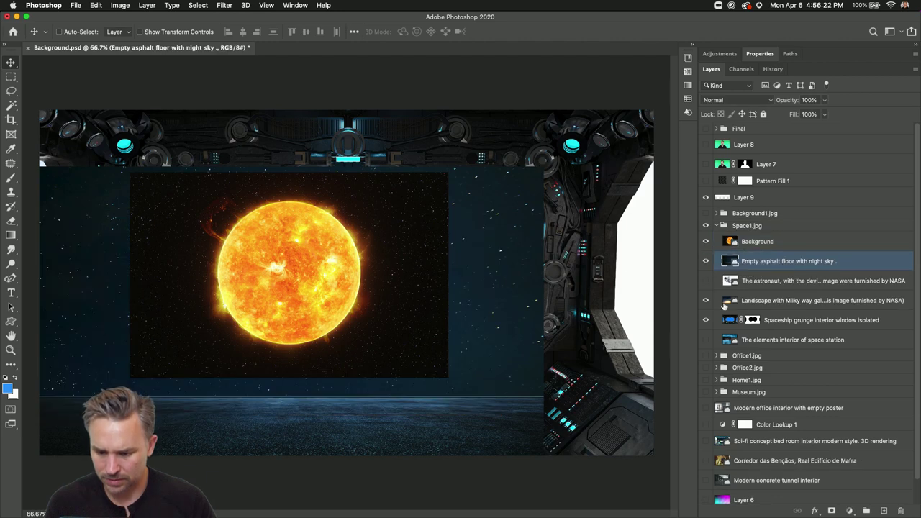
drag(767, 321, 734, 235)
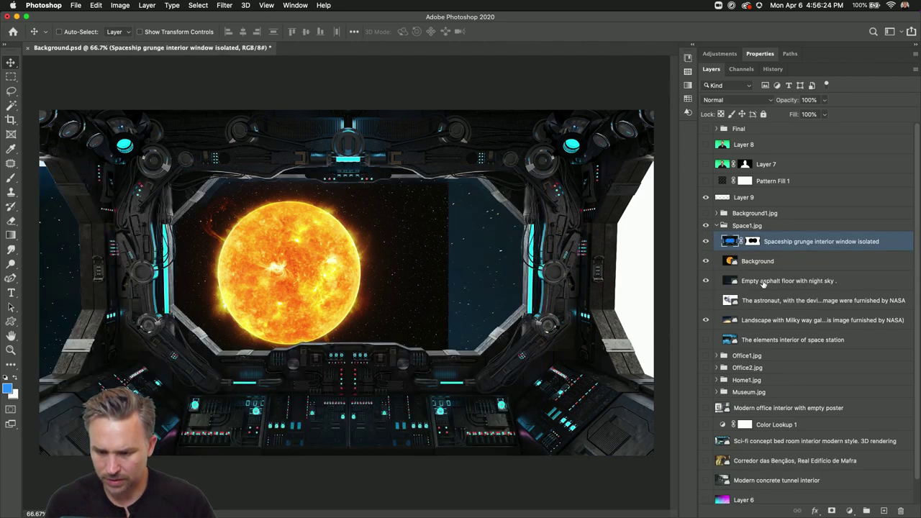
drag(763, 284, 752, 324)
click(705, 261)
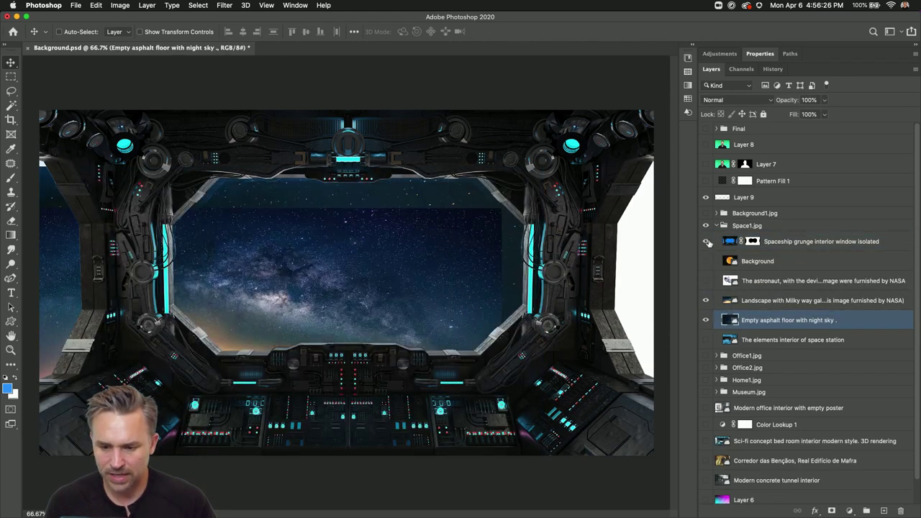
click(705, 241)
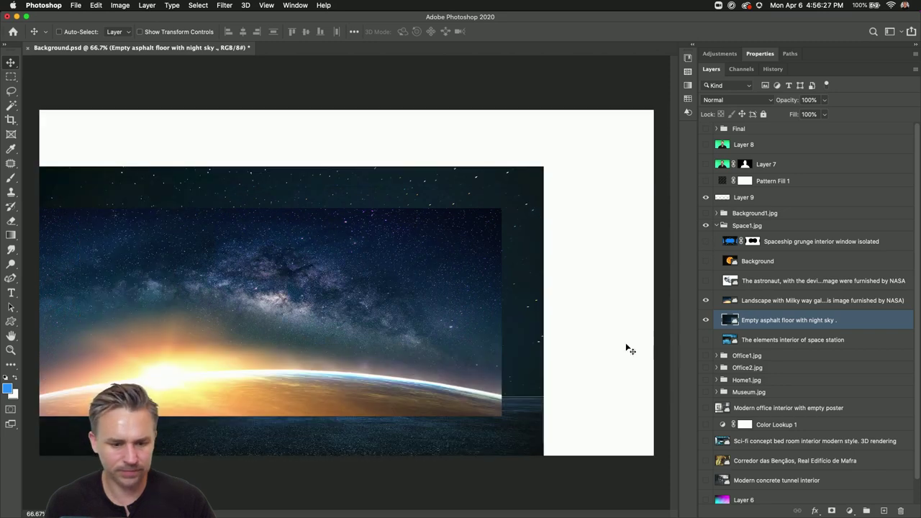
click(705, 301)
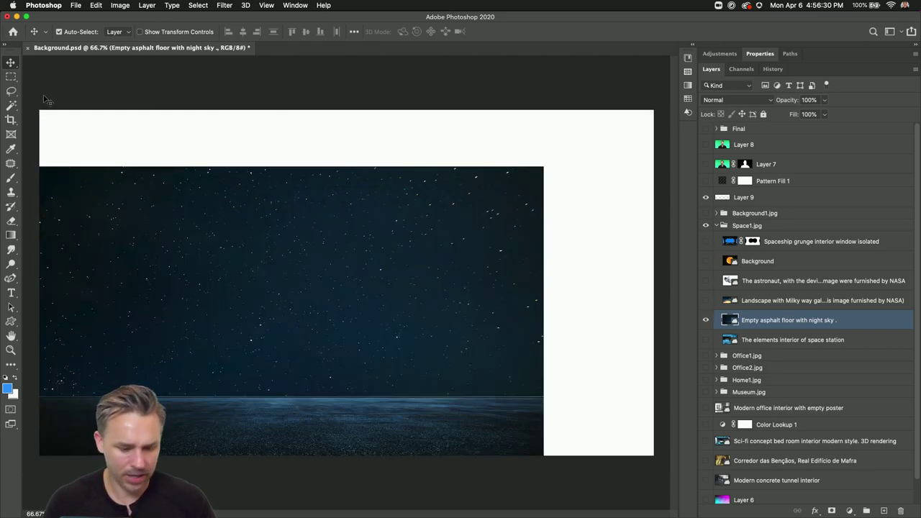
Enlarge the night-sky floor image to fill the canvas.
key(super+t)
drag(544, 167, 677, 94)
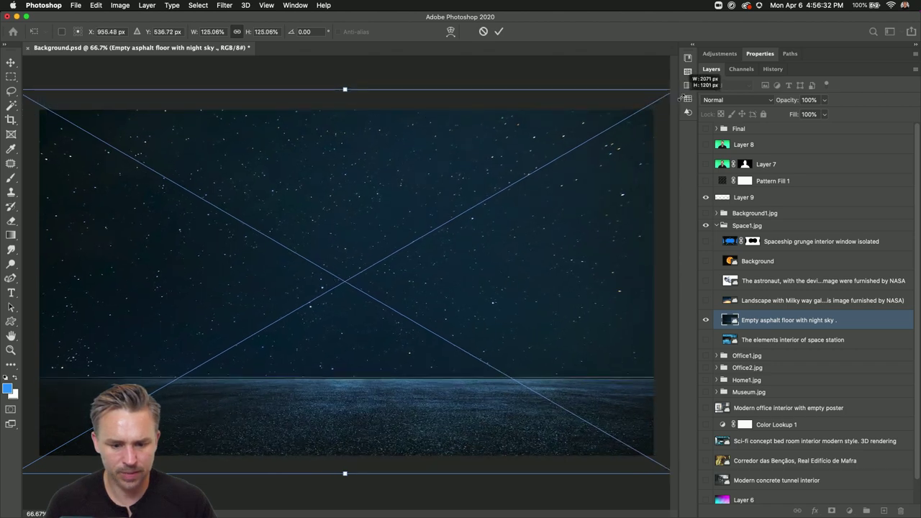
key(Return)
click(705, 241)
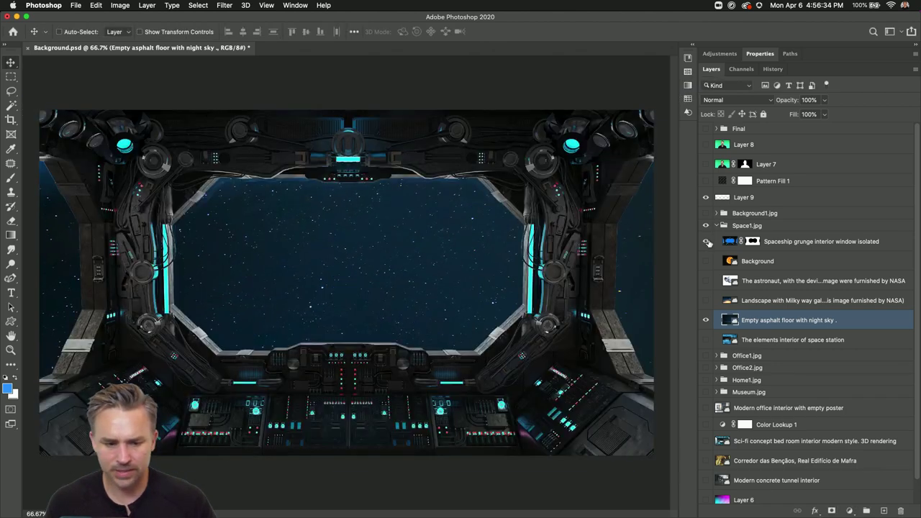
click(706, 300)
Enlarge the Milky Way image to about 142%, rotate it about 63 degrees, and shift it left.
click(729, 300)
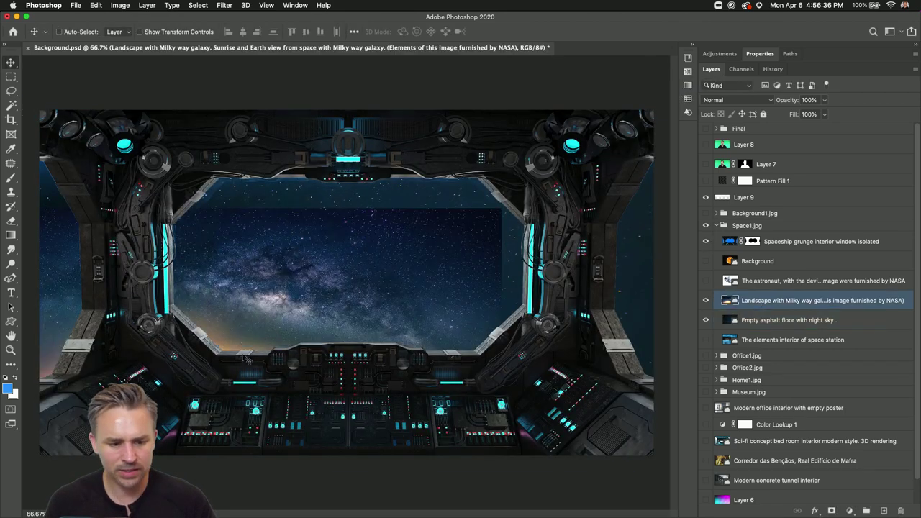
key(ctrl+t)
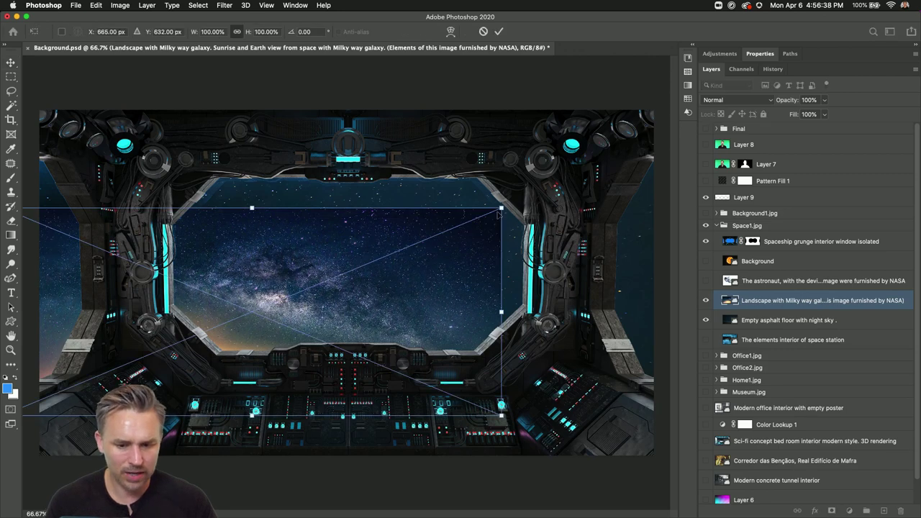
drag(501, 210, 699, 85)
key(Return)
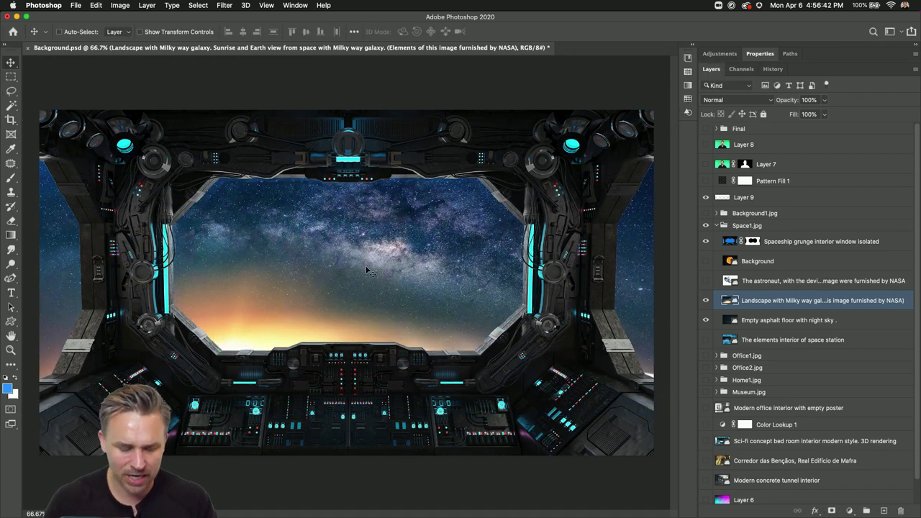
mouse_move(367, 269)
mouse_down()
mouse_move(368, 260)
mouse_move(354, 281)
mouse_up()
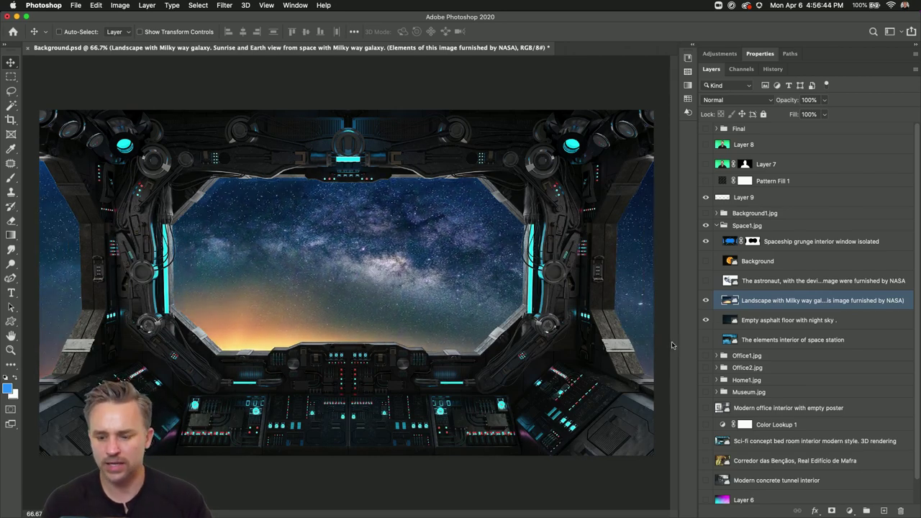
key(super+t)
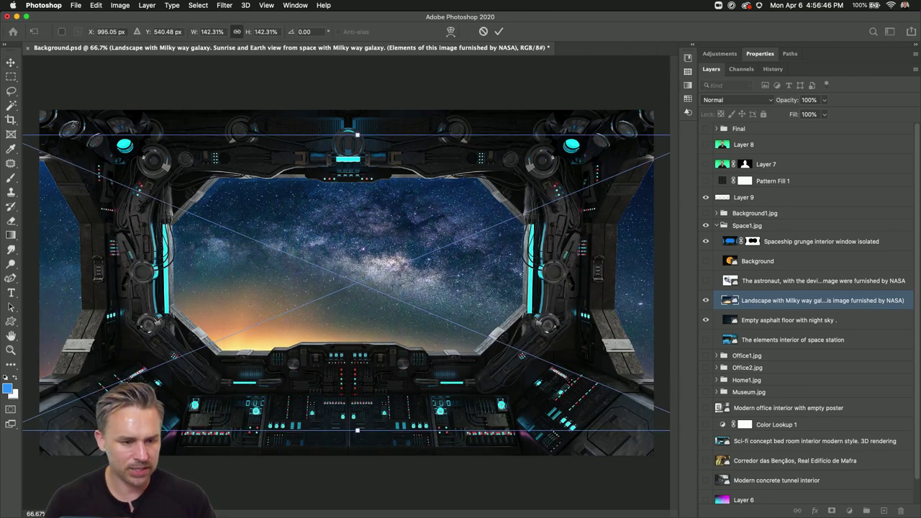
drag(56, 115, 245, 88)
drag(300, 320, 175, 354)
drag(336, 184, 408, 264)
drag(304, 285, 237, 296)
key(Return)
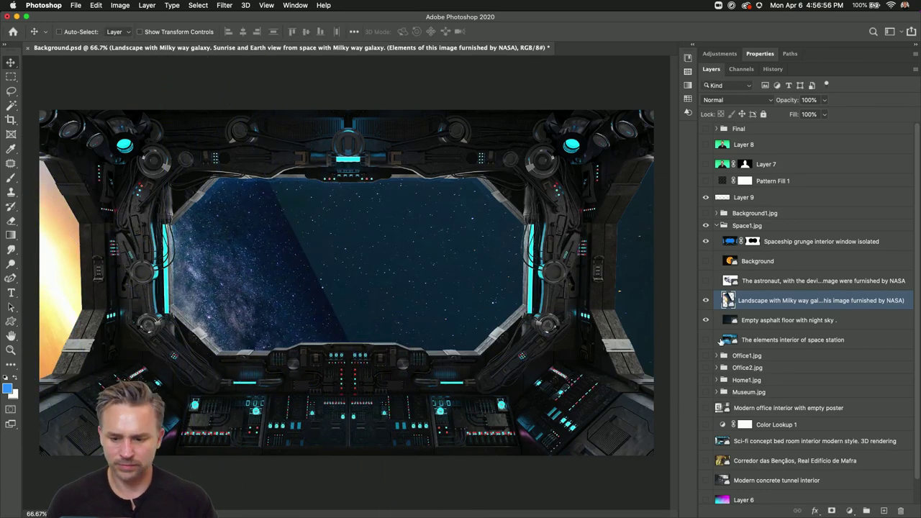
Drop the Milky Way mask after a trial and add new Layer 10 above the window layer.
click(832, 511)
key(b)
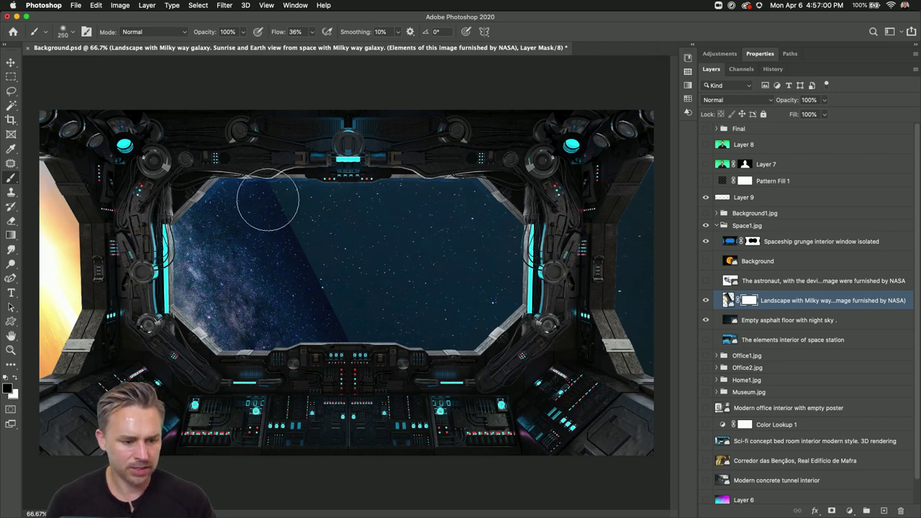
key(bracketright)
key(bracketright)
key(bracketright)
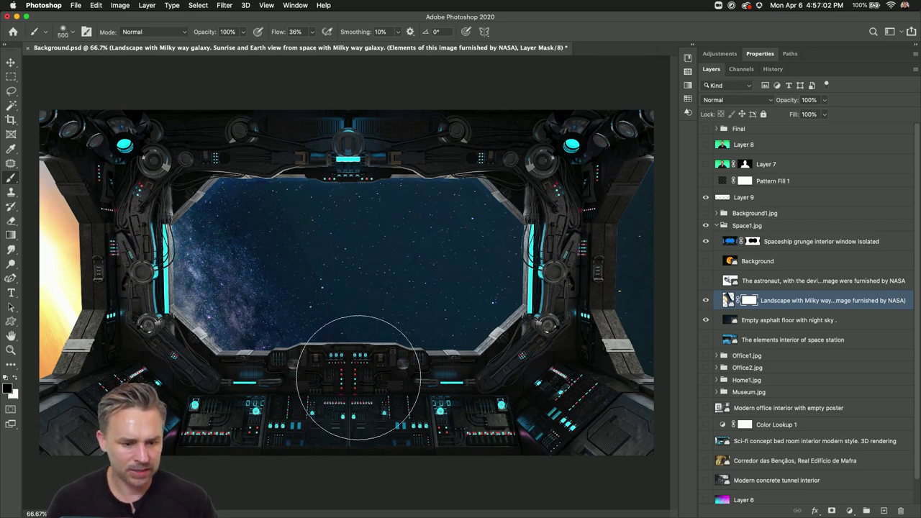
mouse_move(323, 179)
mouse_down()
mouse_move(243, 165)
mouse_move(216, 245)
mouse_move(296, 233)
mouse_move(337, 258)
mouse_move(287, 314)
mouse_move(282, 269)
mouse_move(252, 269)
mouse_up()
click(11, 63)
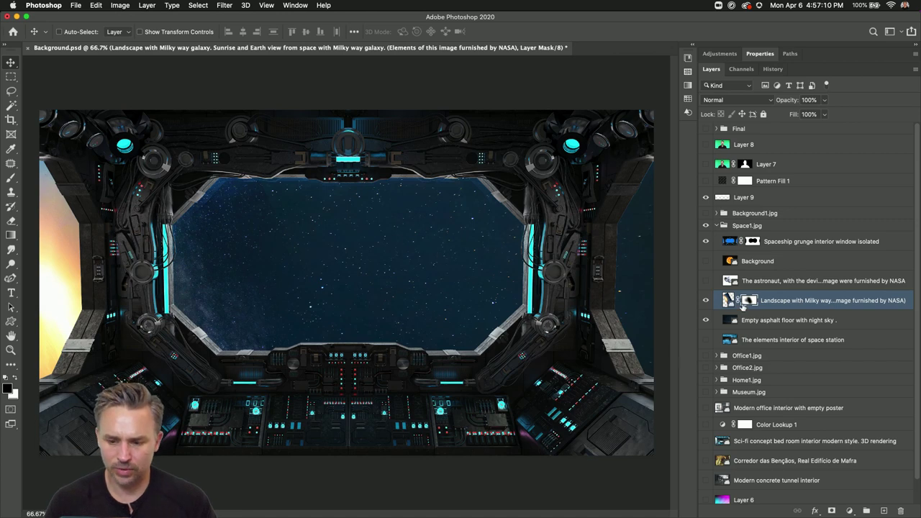
key(Delete)
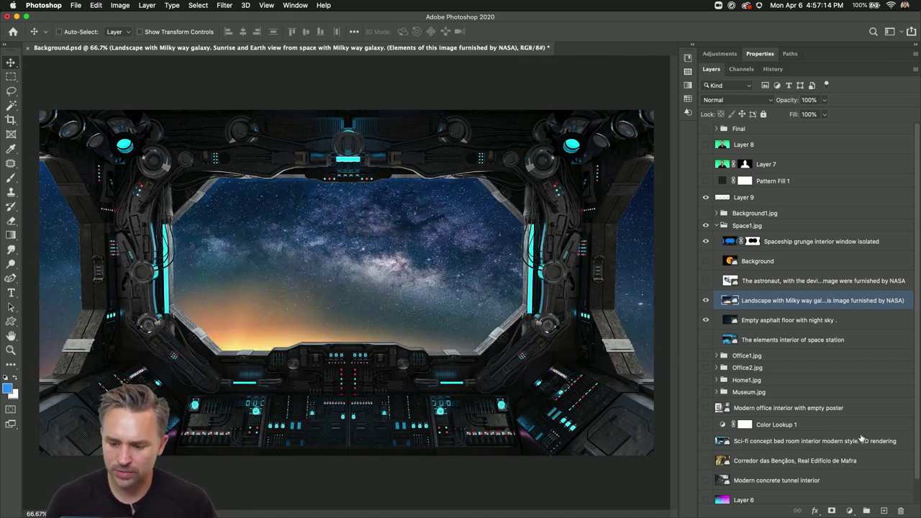
click(884, 511)
drag(749, 301, 770, 242)
Fill the whole of Layer 10 with black.
key(i)
key(ctrl+a)
click(6, 379)
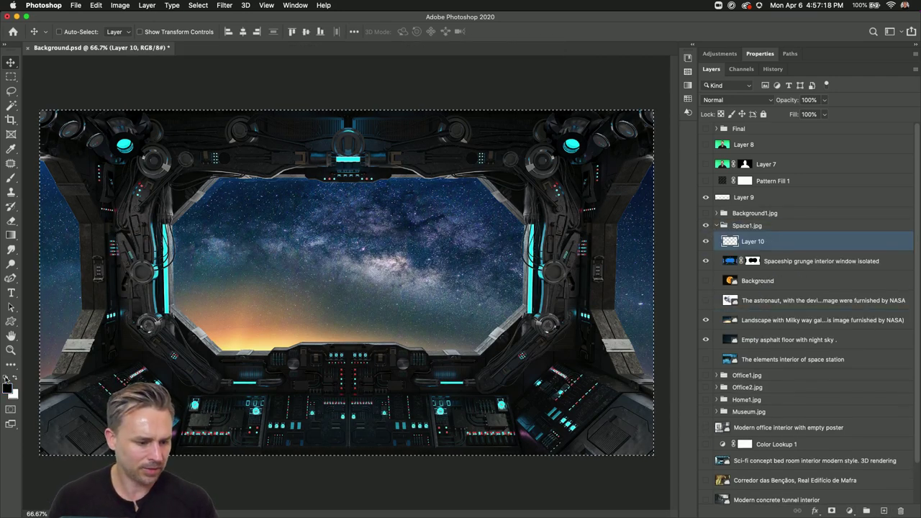
key(shift+BackSpace)
key(Return)
key(v)
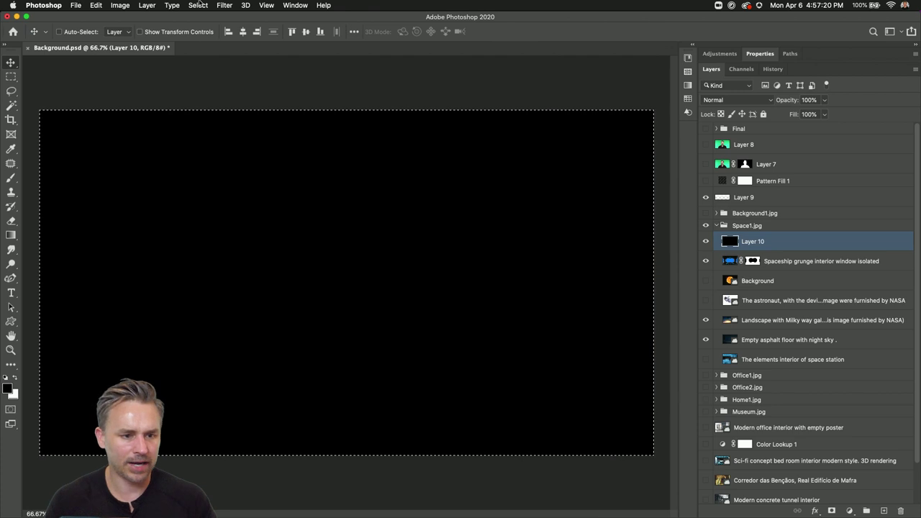
Render a Lens Flare on Layer 10 at brightness 119.
click(224, 5)
mouse_move(240, 167)
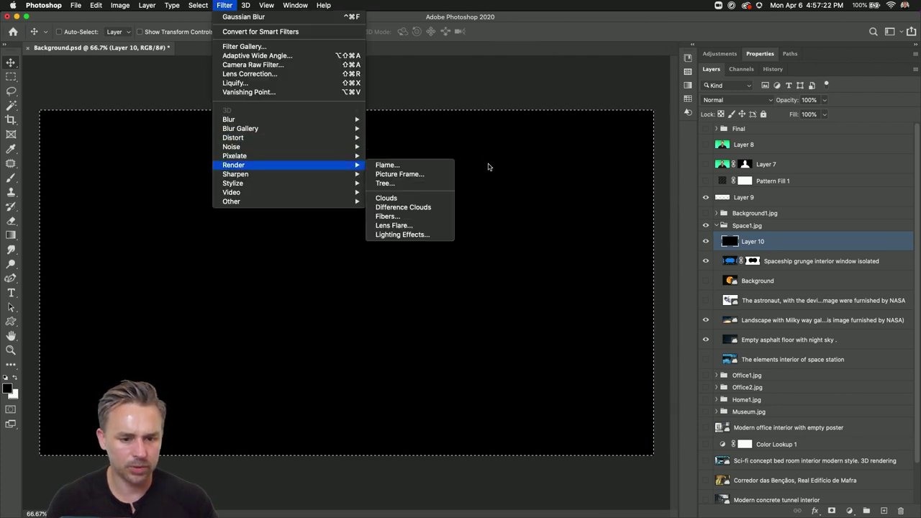
click(400, 228)
click(554, 241)
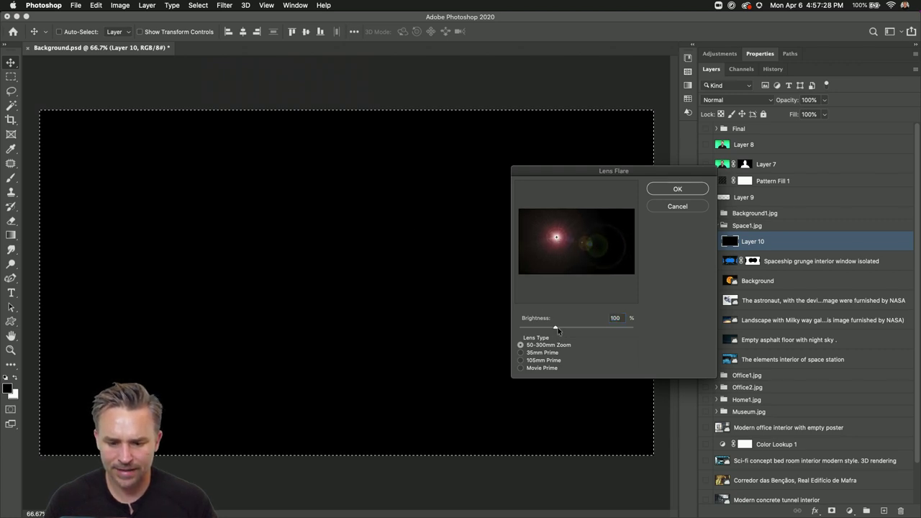
click(562, 327)
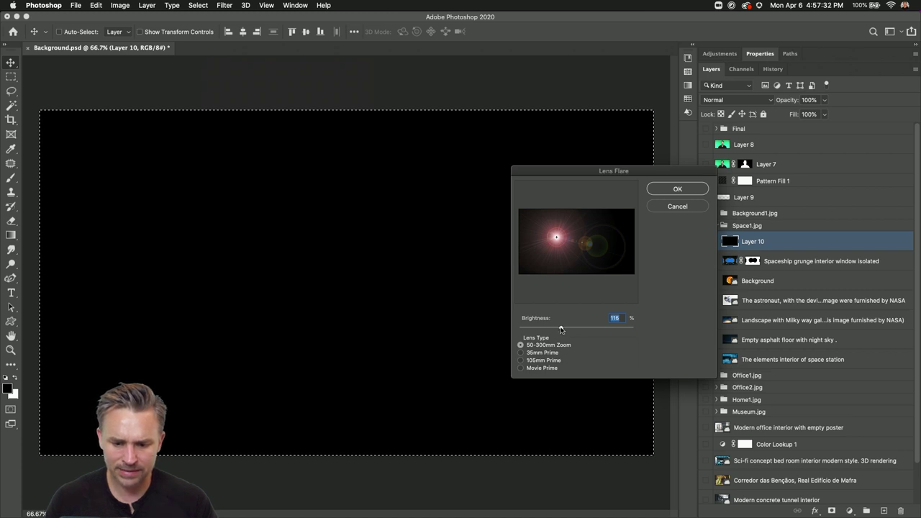
key(Return)
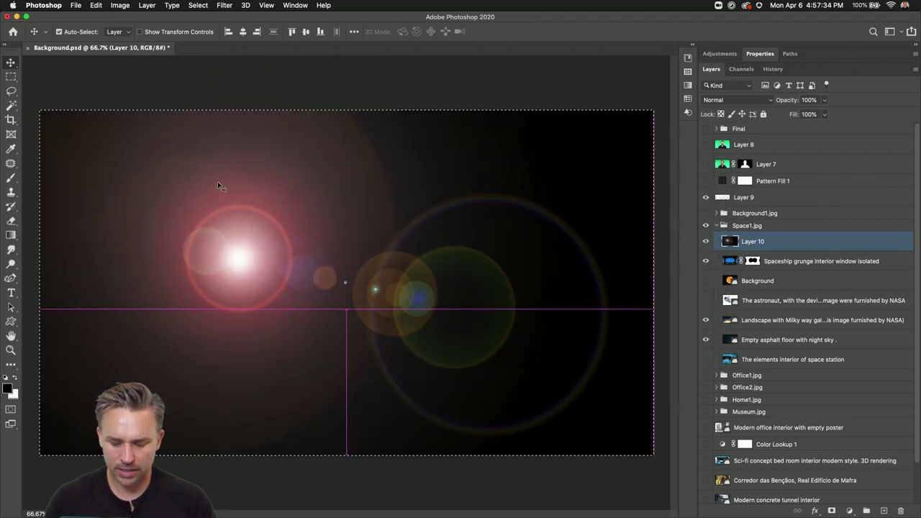
Boost the flare's saturation to +54 with Hue/Saturation.
key(super+u)
drag(436, 202, 464, 205)
key(Return)
key(v)
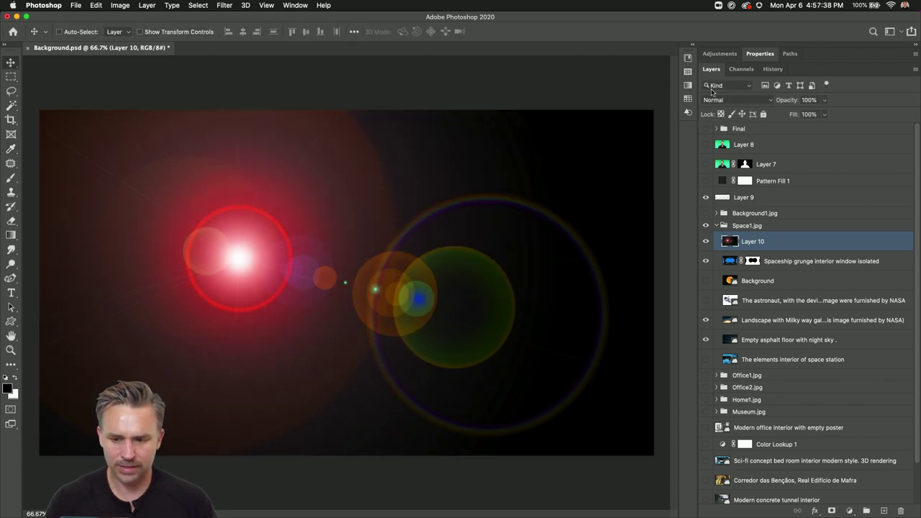
click(729, 100)
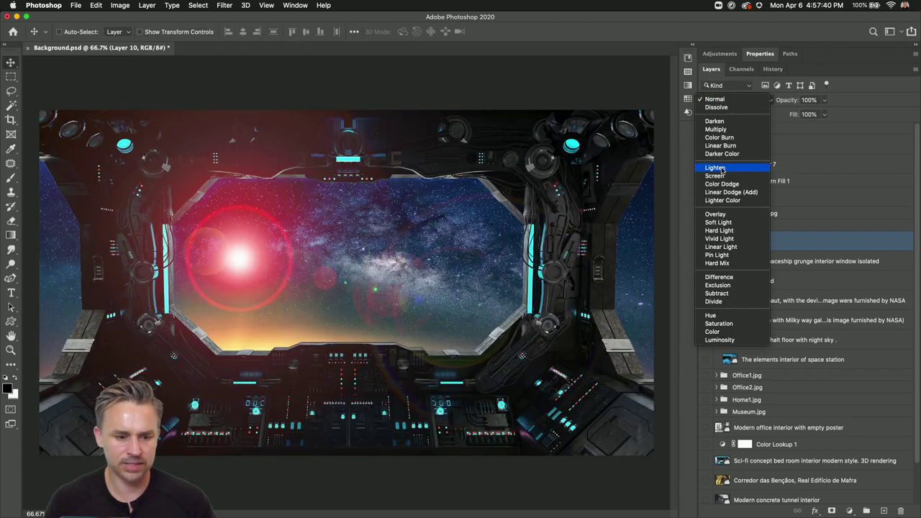
Set Layer 10 to Lighten, shift the flare left, hide the Milky Way sky, and show Layer 7.
click(723, 169)
drag(335, 253, 178, 249)
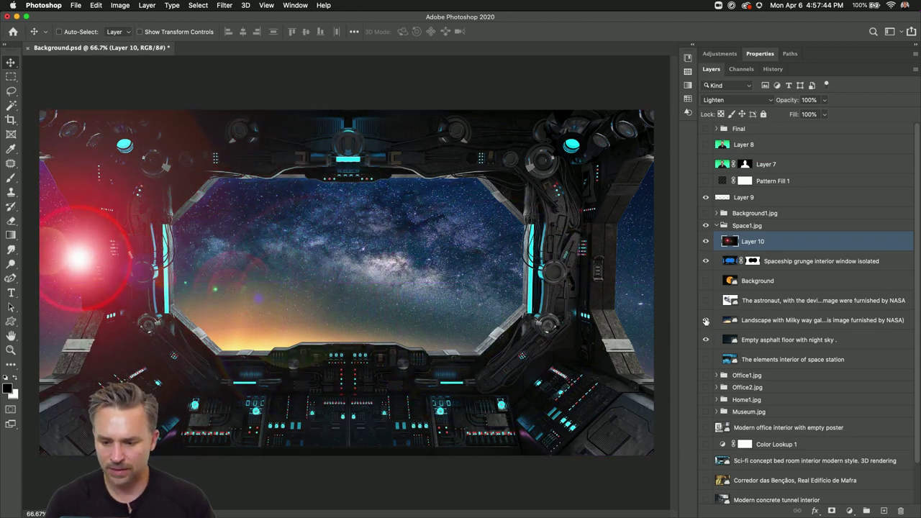
click(706, 321)
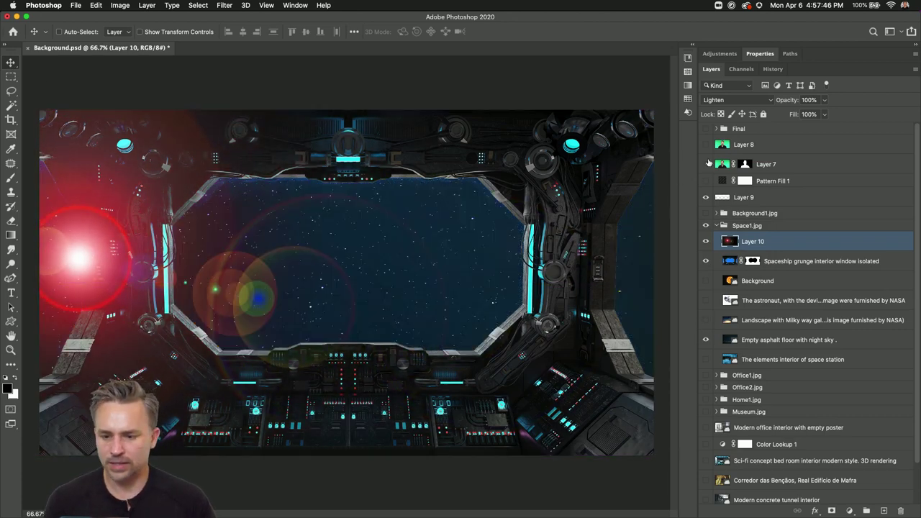
click(706, 145)
click(706, 144)
click(705, 164)
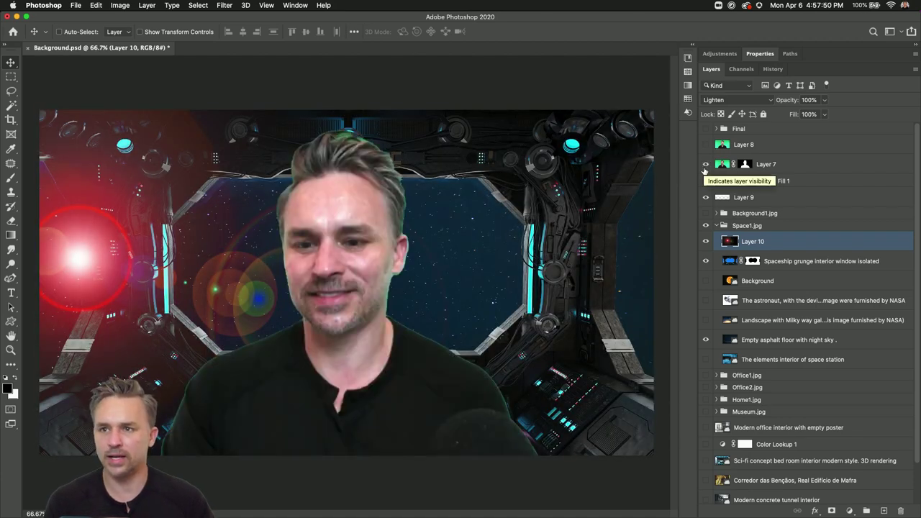
drag(209, 278, 189, 274)
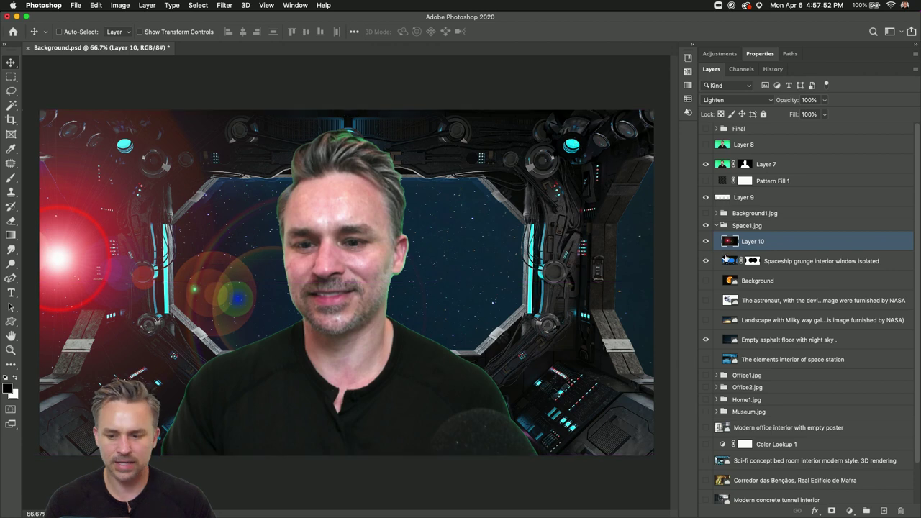
click(765, 342)
click(781, 262)
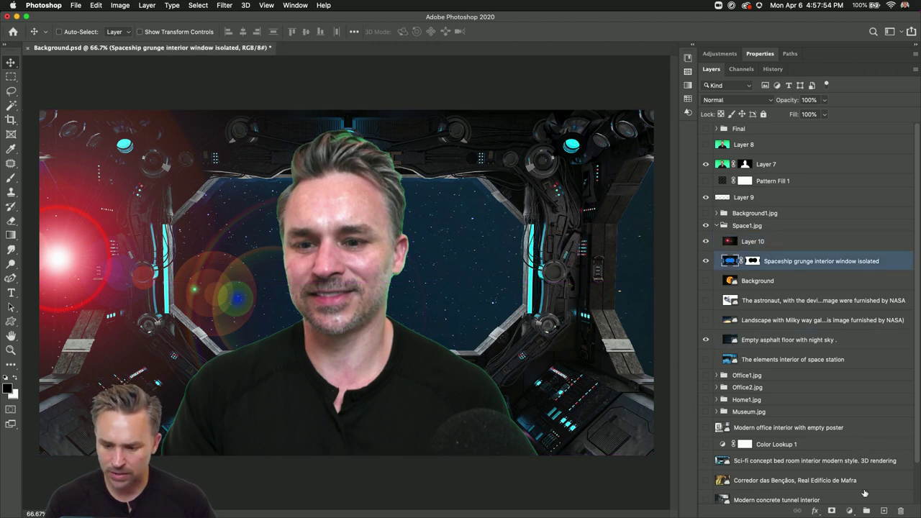
Add a new layer and paint sampled red over the left window pillars.
click(882, 511)
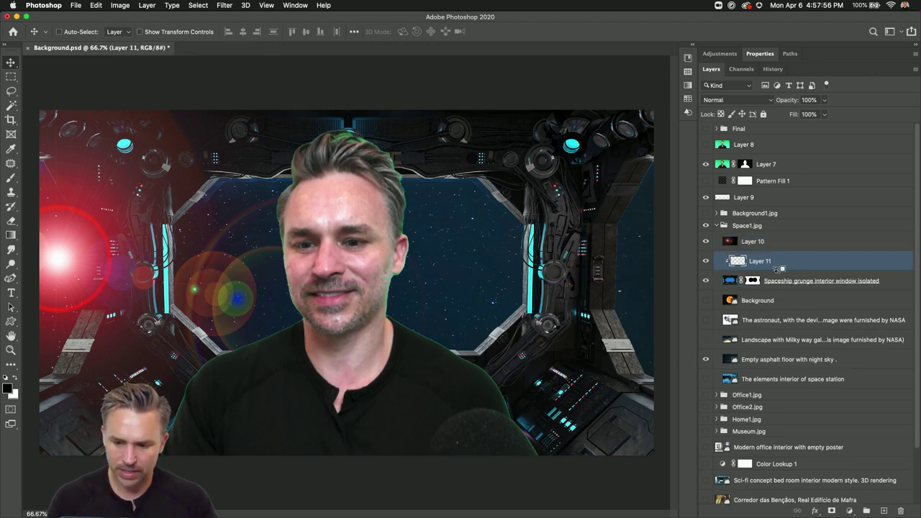
key(b)
key(i)
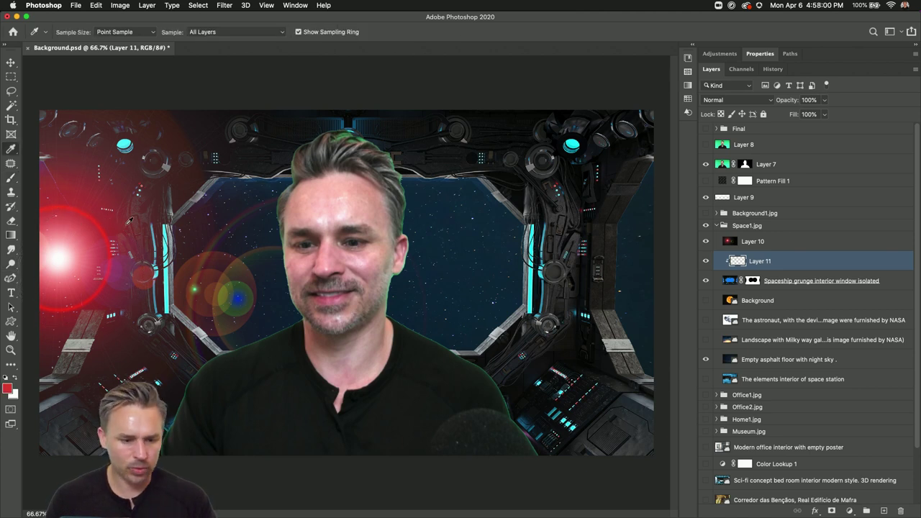
key(b)
mouse_move(137, 180)
mouse_down()
mouse_move(161, 352)
mouse_move(144, 226)
mouse_up()
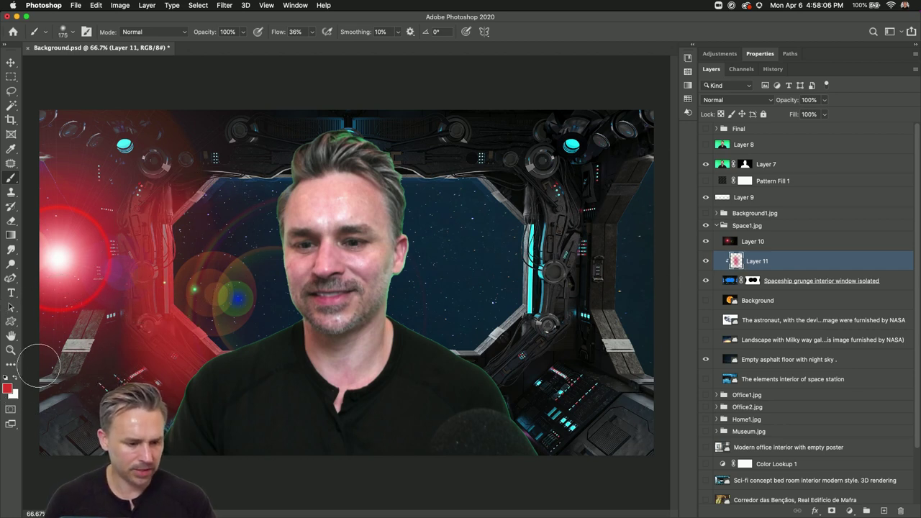
mouse_move(51, 181)
mouse_down()
mouse_move(69, 365)
mouse_move(28, 430)
mouse_up()
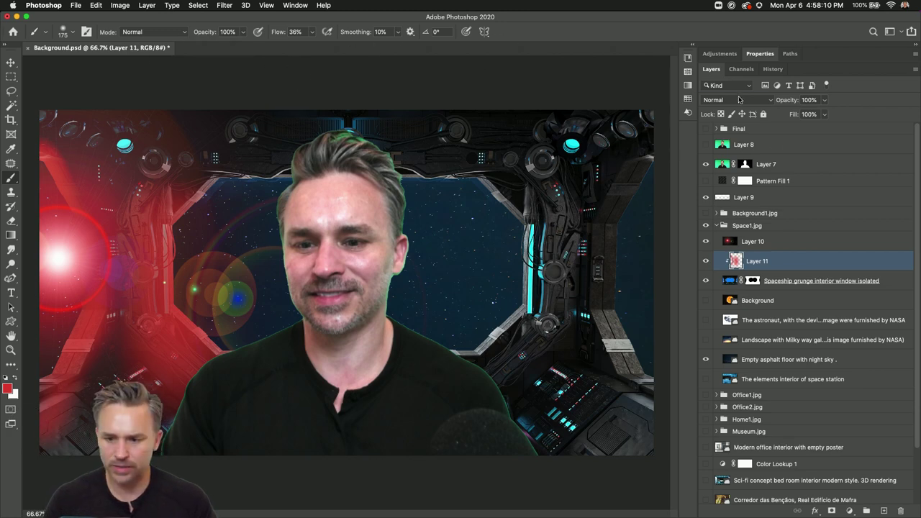
Set the red paint layer to Overlay, paint along the top frame, and hide the keyed person.
click(739, 99)
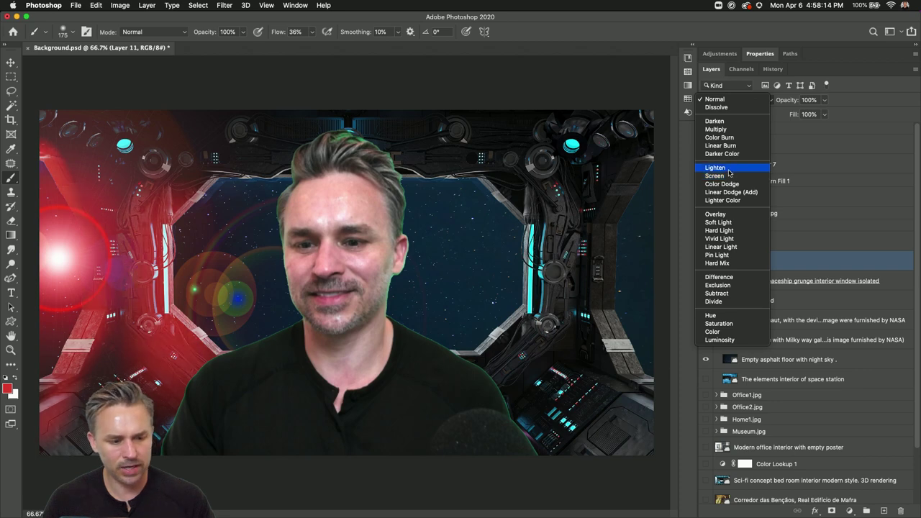
click(729, 216)
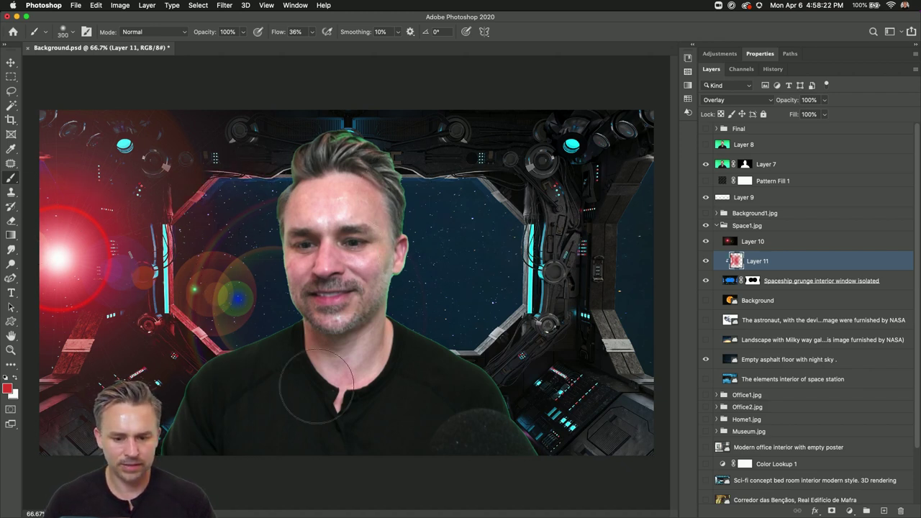
mouse_move(437, 167)
mouse_down()
mouse_move(288, 160)
mouse_move(212, 170)
mouse_up()
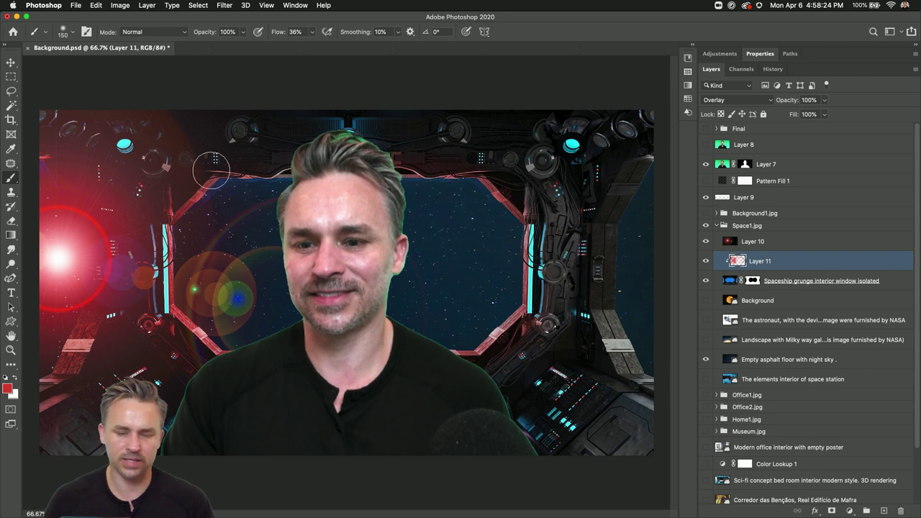
key(bracketright)
key(bracketright)
key(bracketright)
key(bracketright)
key(bracketright)
key(bracketright)
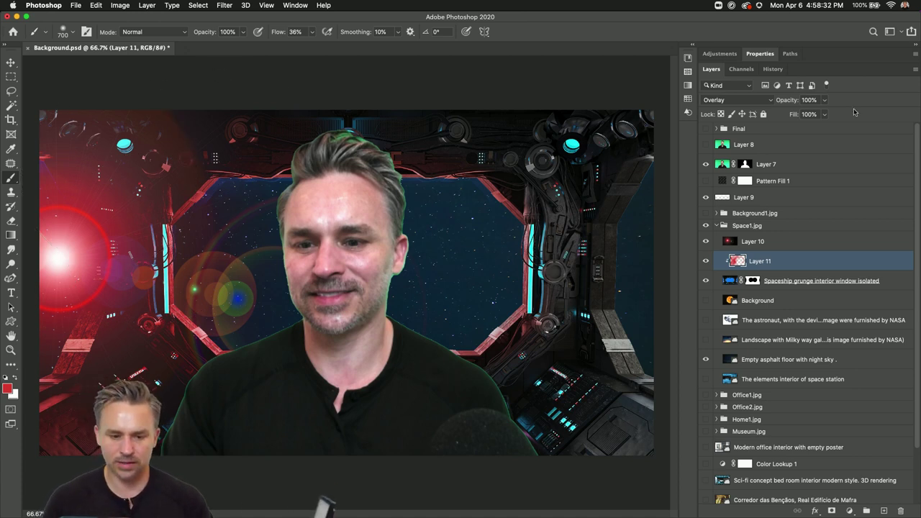
click(705, 165)
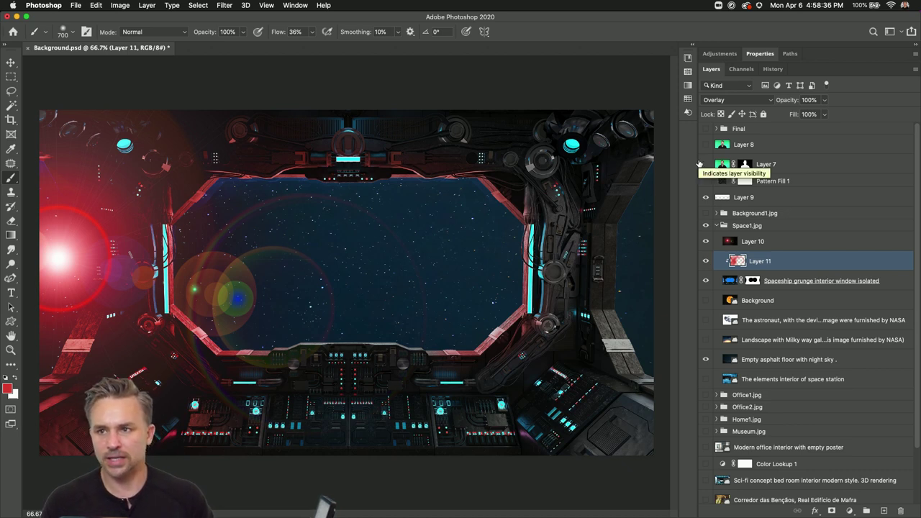
scroll(802, 283, down, 1)
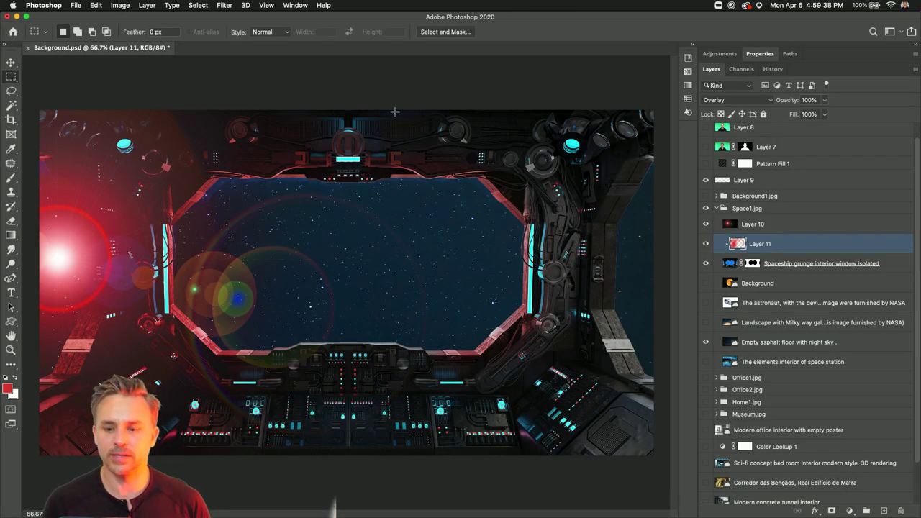
Show Layer 9 and select the spaceship window, flare and red paint layers together.
click(705, 180)
scroll(740, 167, up, 1)
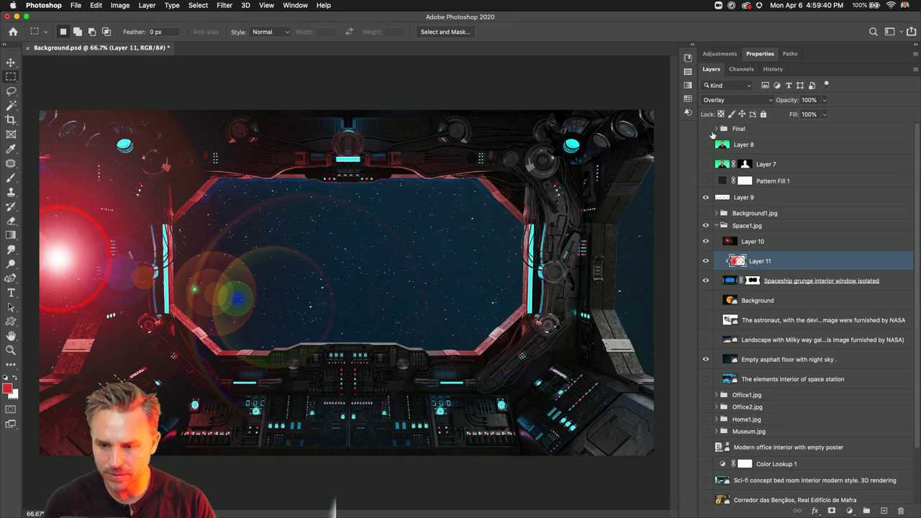
click(706, 129)
click(706, 129)
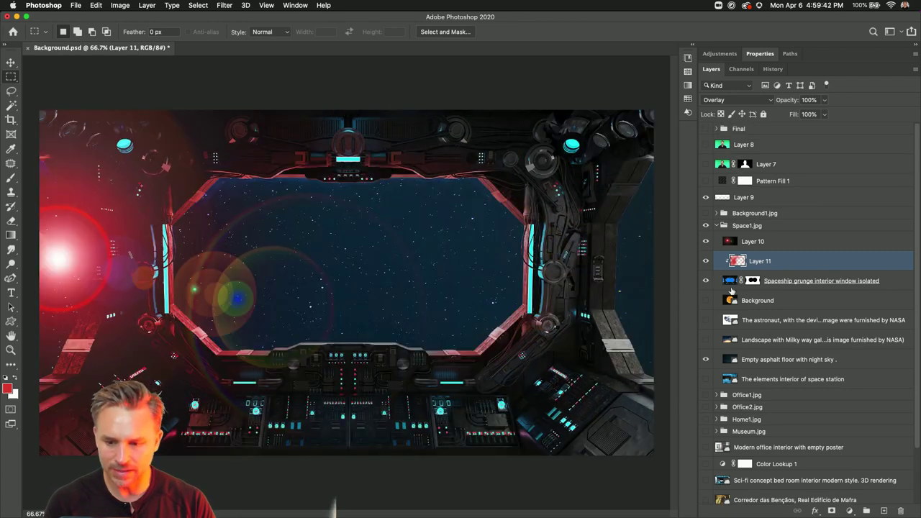
shift+click(772, 280)
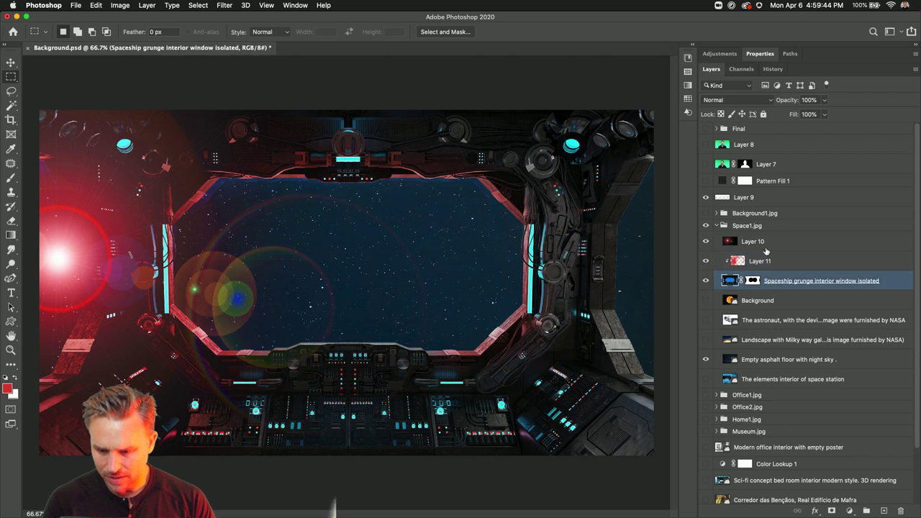
shift+click(767, 245)
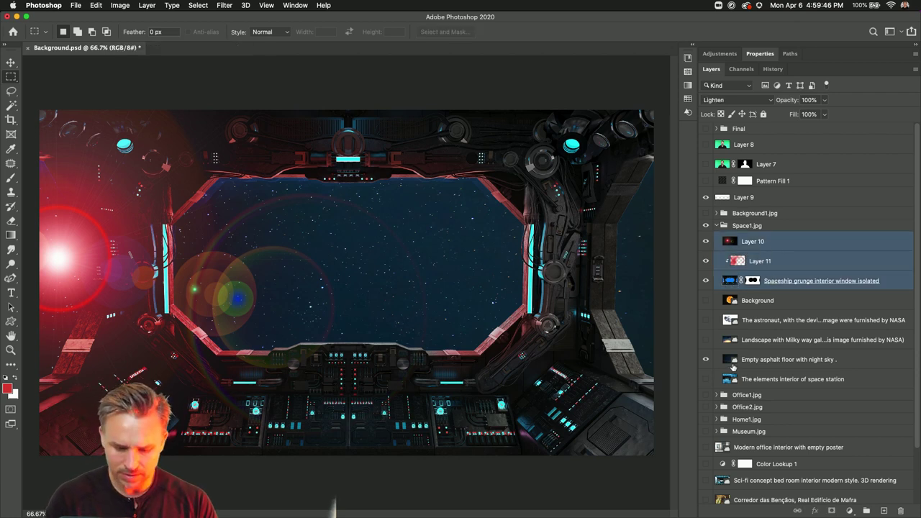
Flip the selected layers horizontally and centre the spaceship window in the canvas.
key(super+t)
right_click(249, 298)
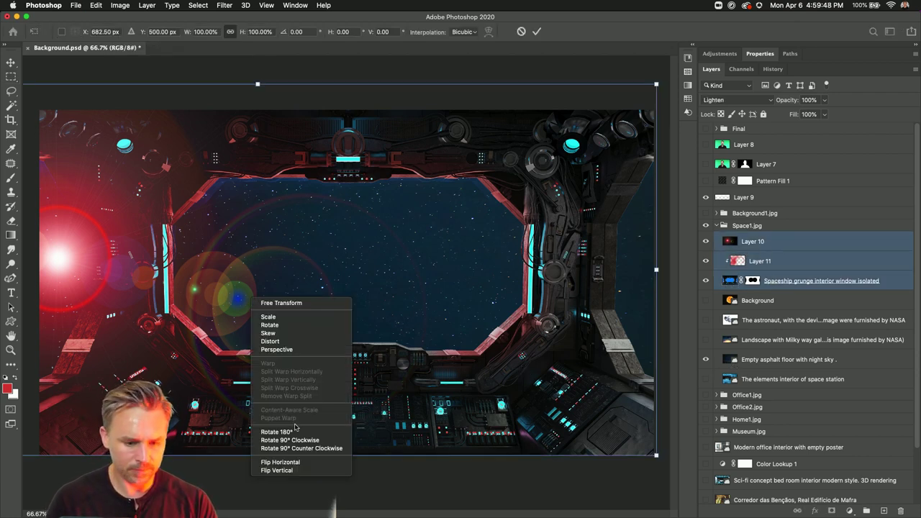
click(282, 462)
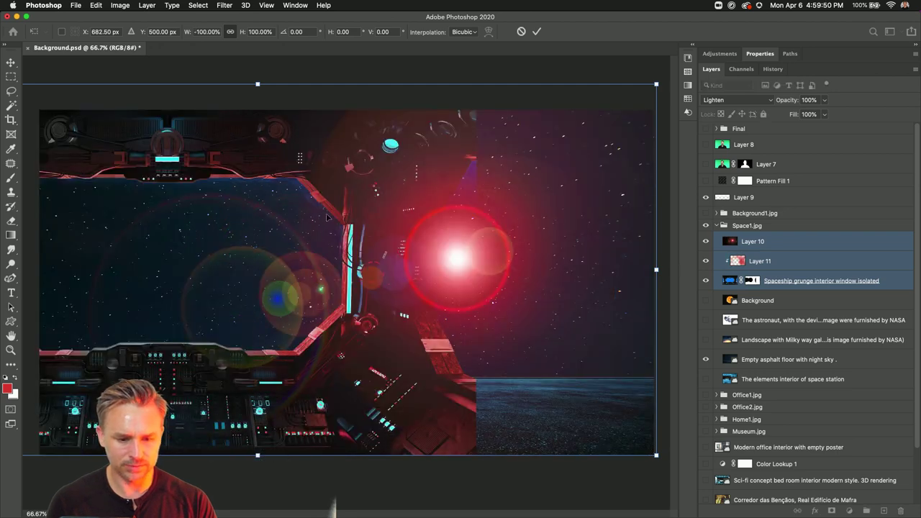
drag(201, 256, 369, 256)
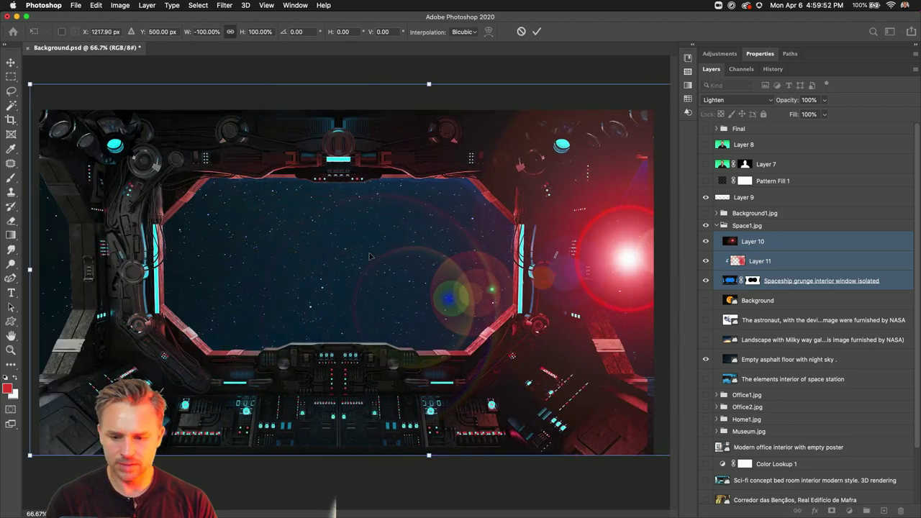
key(Return)
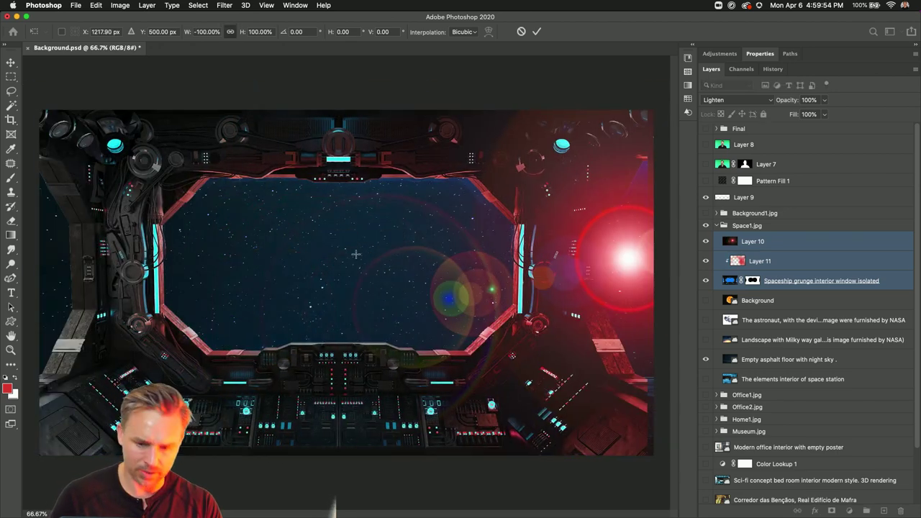
key(m)
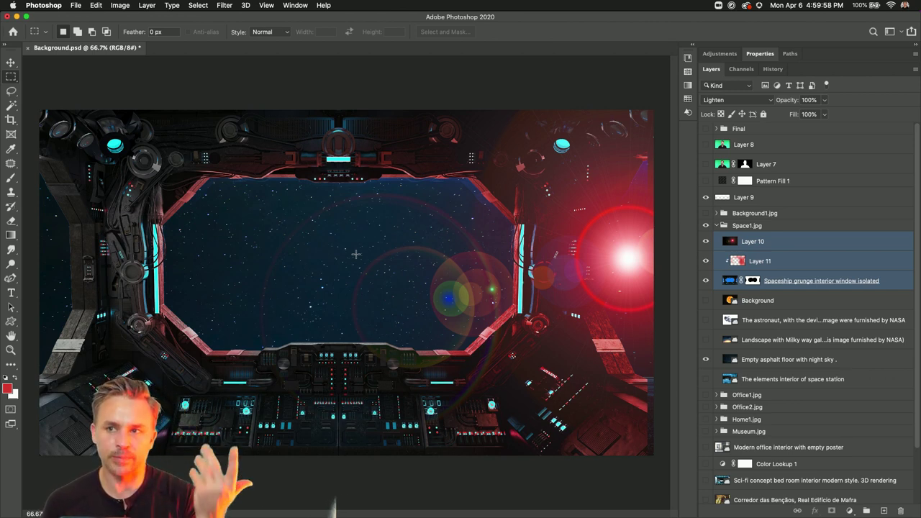
key(alt+super+a)
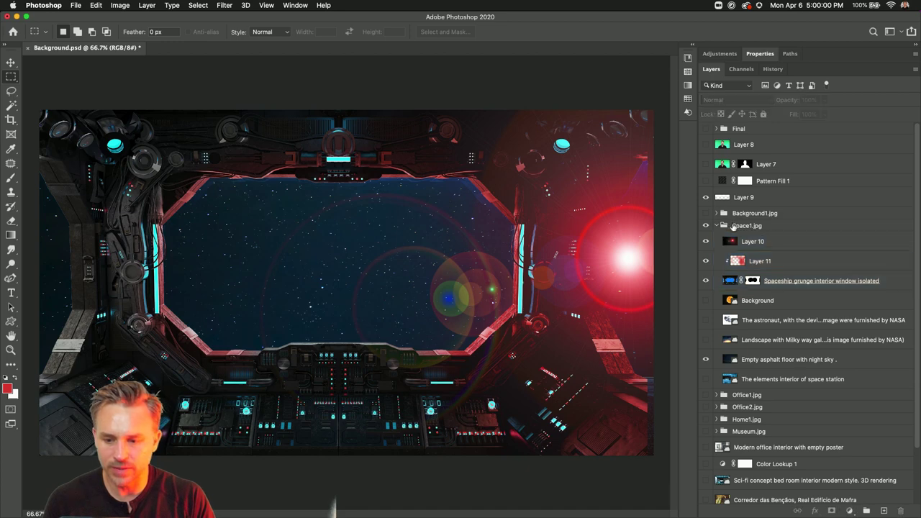
click(733, 226)
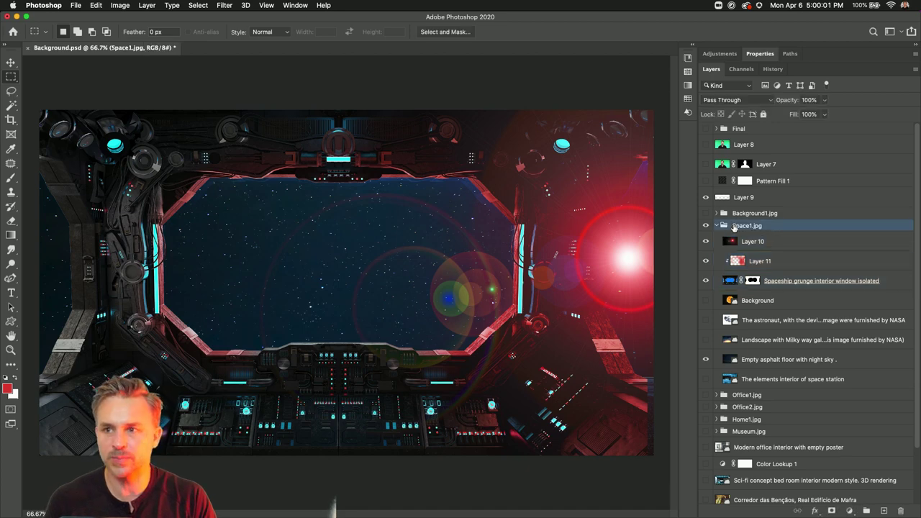
Switch to the Zoom meeting and apply the existing space1 virtual background.
click(16, 17)
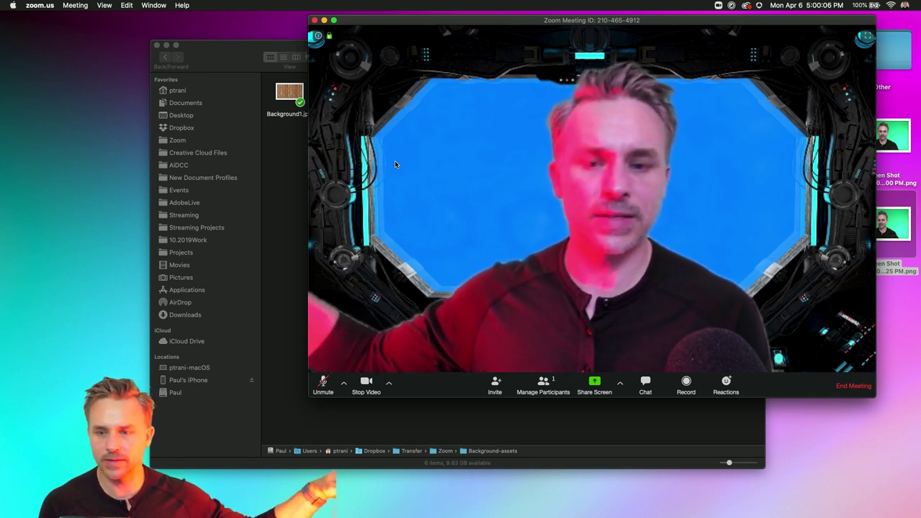
click(389, 383)
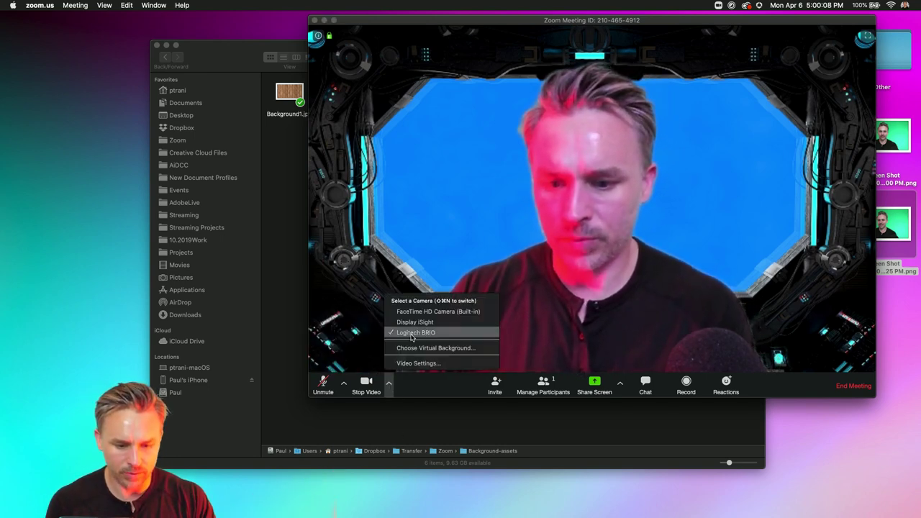
click(431, 347)
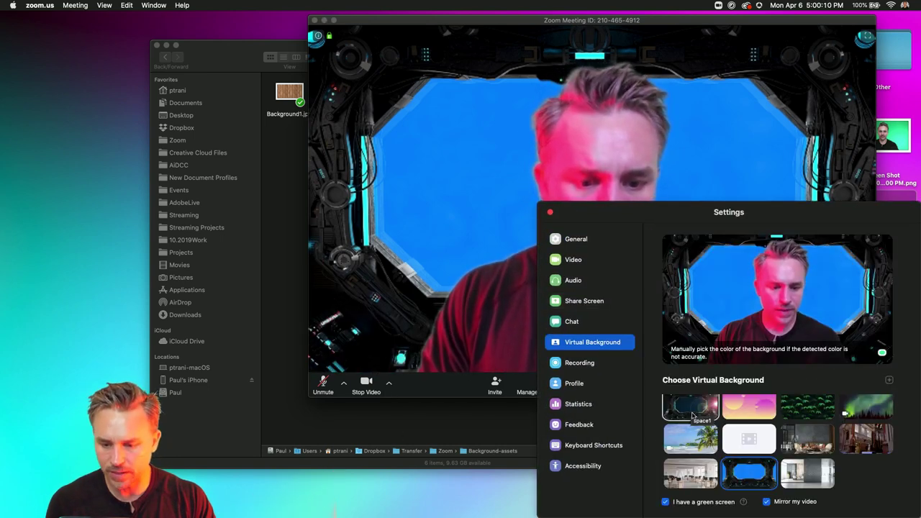
click(684, 413)
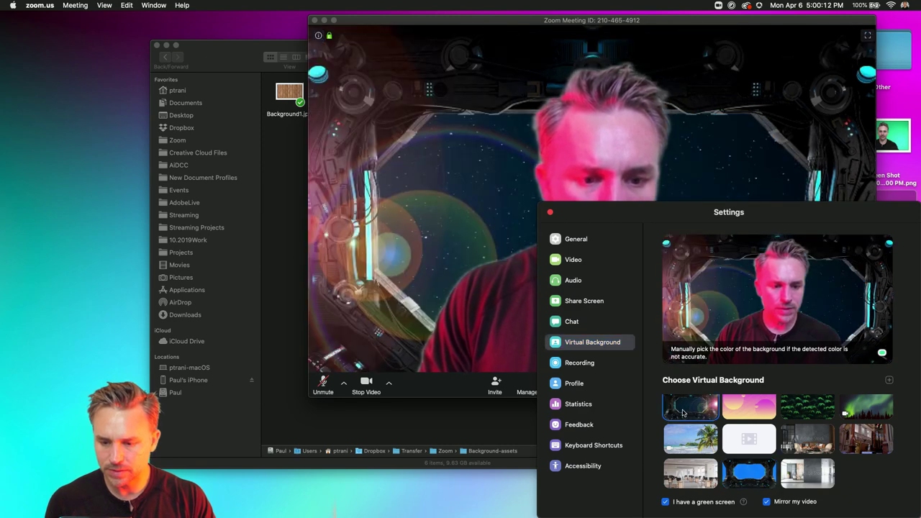
drag(581, 216, 520, 114)
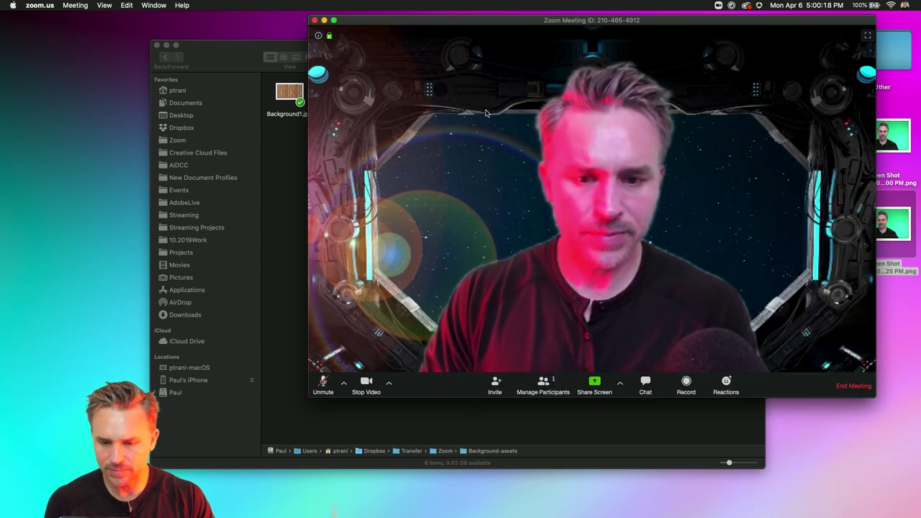
click(487, 111)
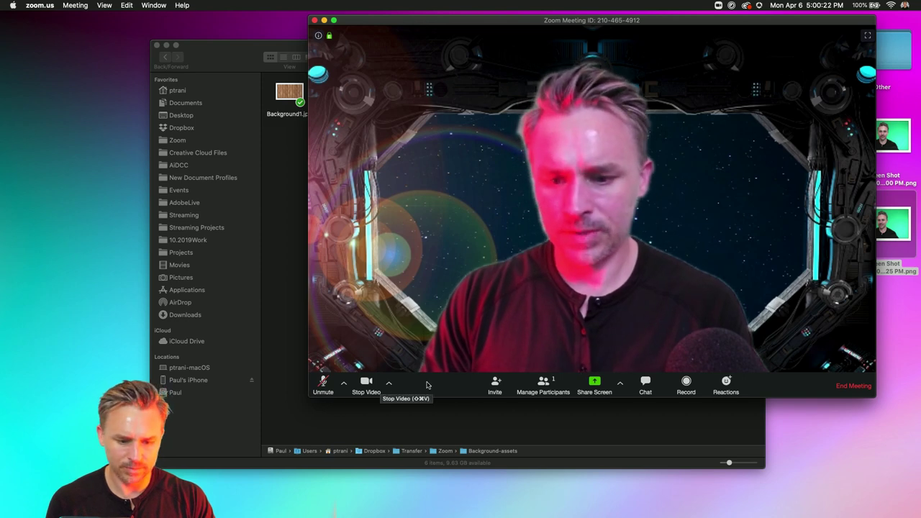
Add the updated Space1.jpg from the Background-assets folder as a new virtual background.
click(389, 383)
click(436, 406)
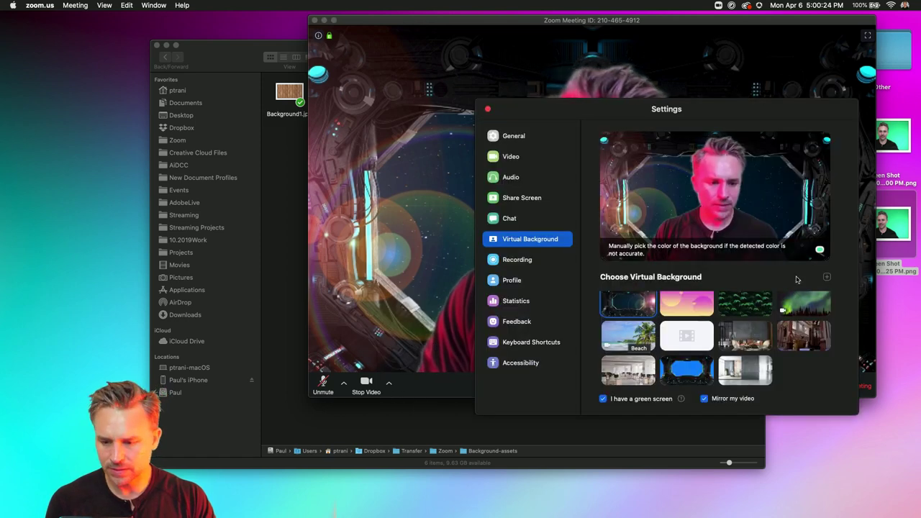
click(827, 277)
click(580, 213)
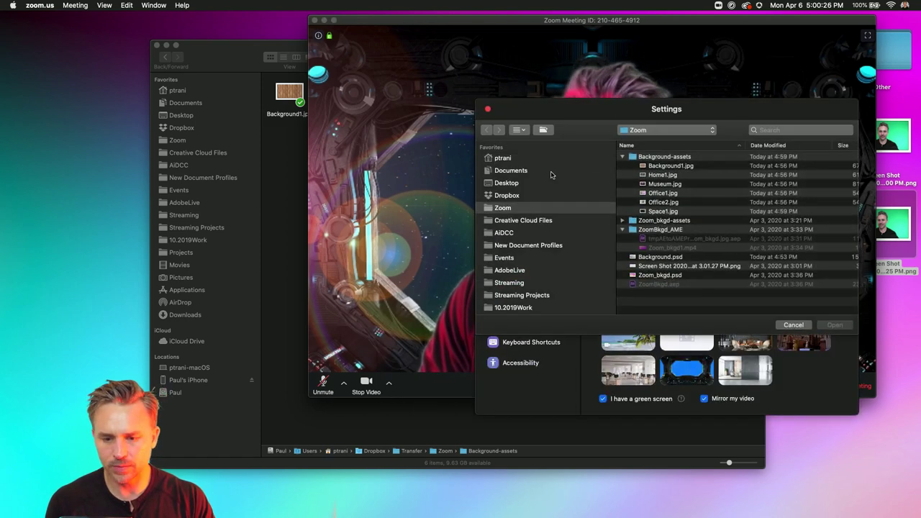
click(652, 212)
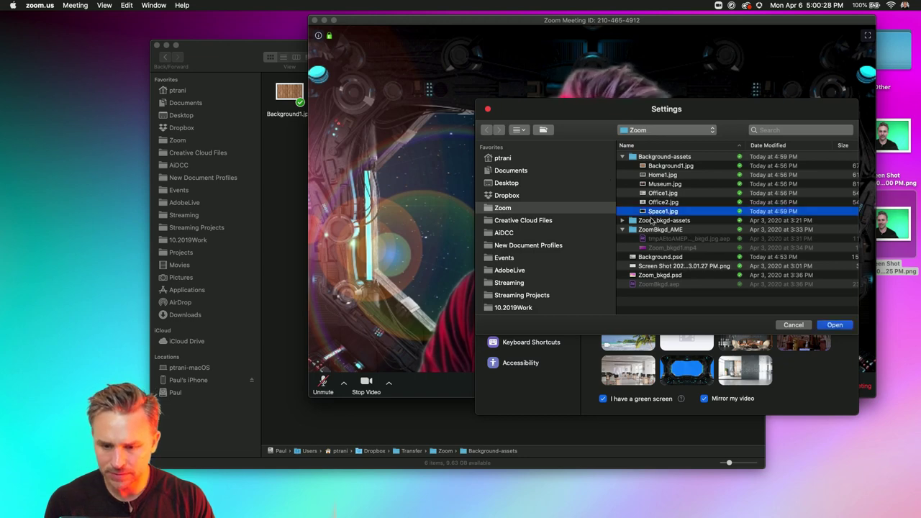
key(space)
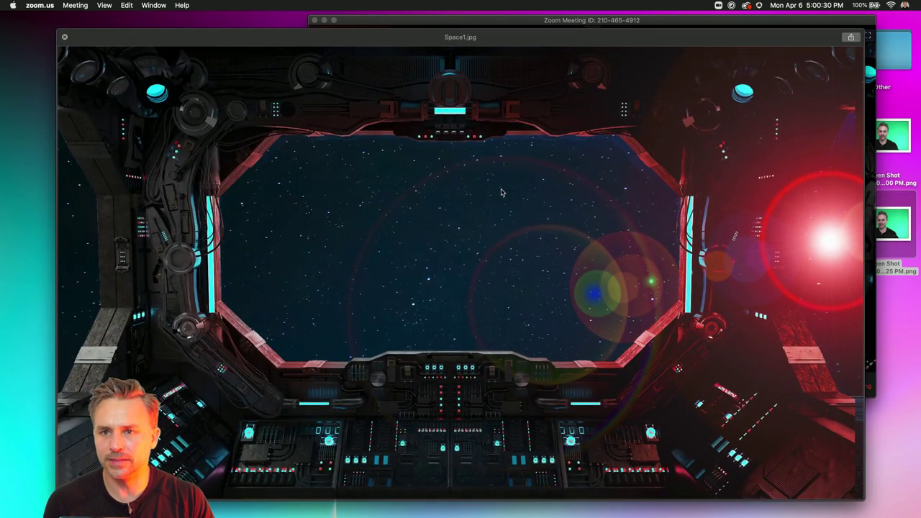
key(space)
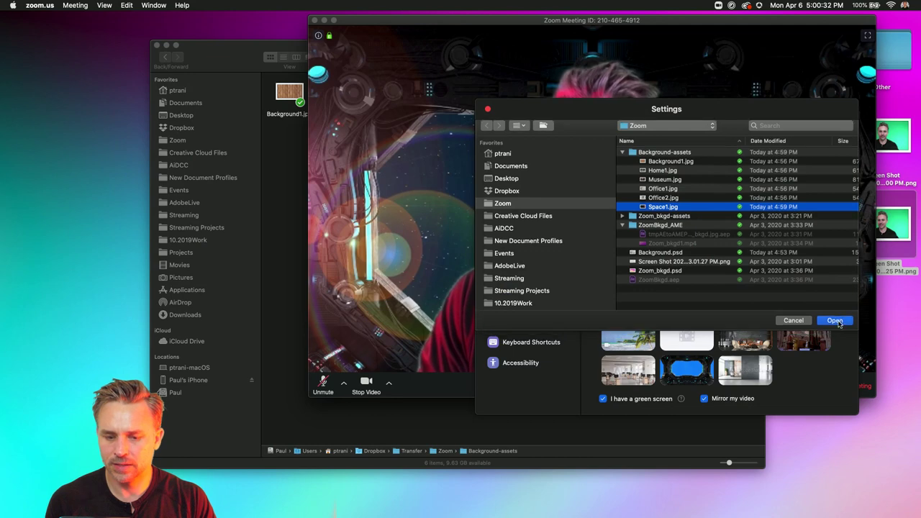
click(835, 321)
drag(523, 117, 613, 201)
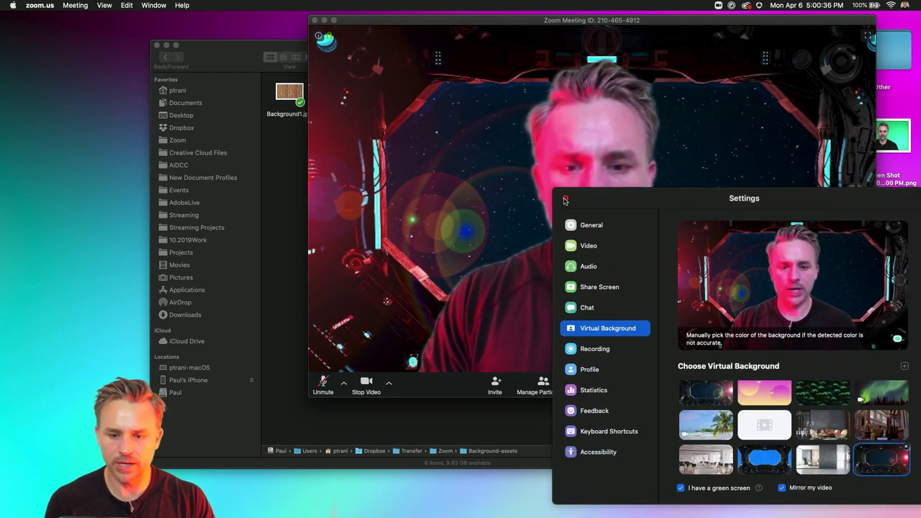
click(565, 199)
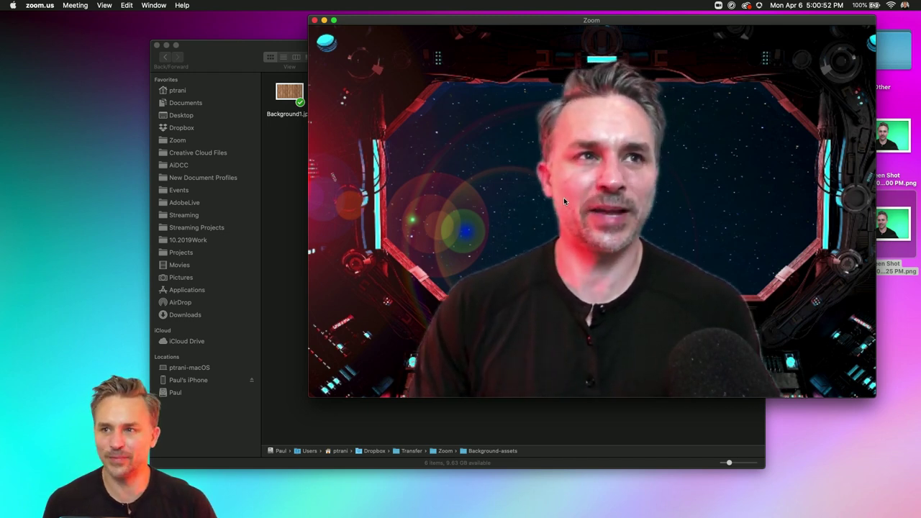
mouse_move(427, 246)
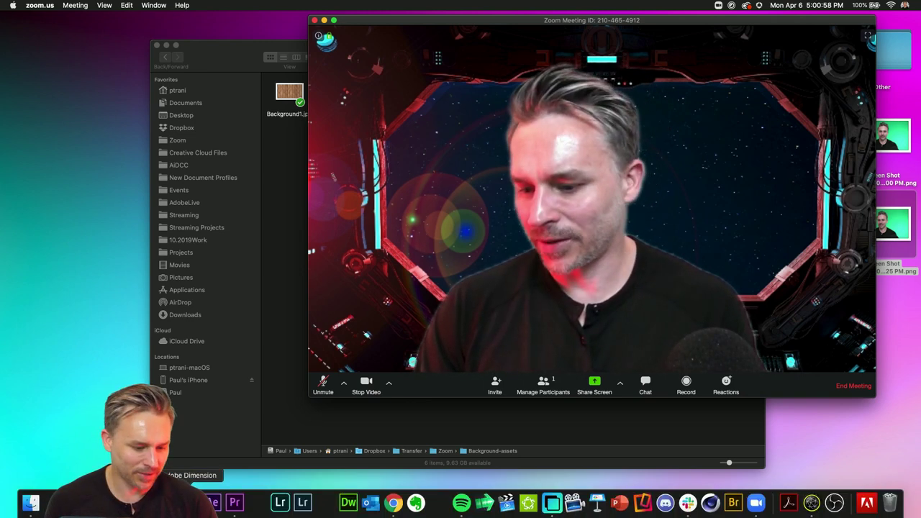
Save Background.psd and add a new empty group named Abstract1.jpg above Space1.jpg.
click(169, 504)
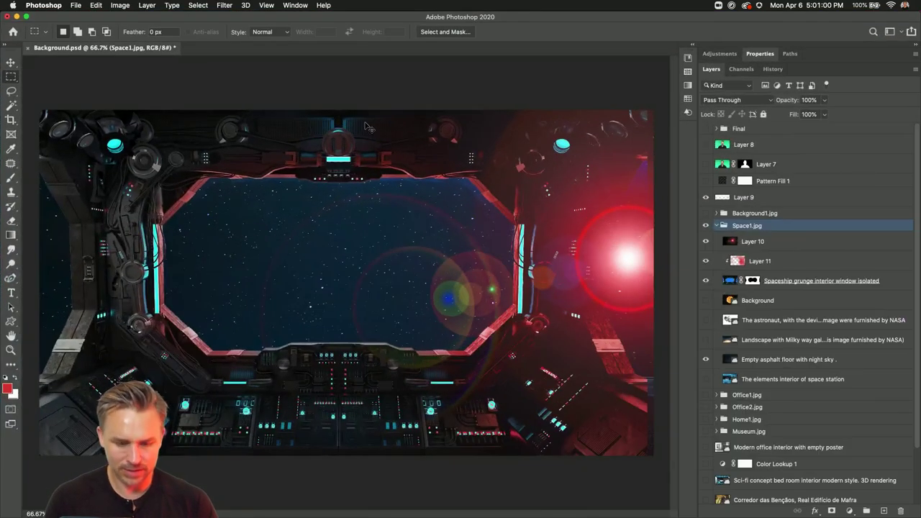
key(super+s)
click(688, 57)
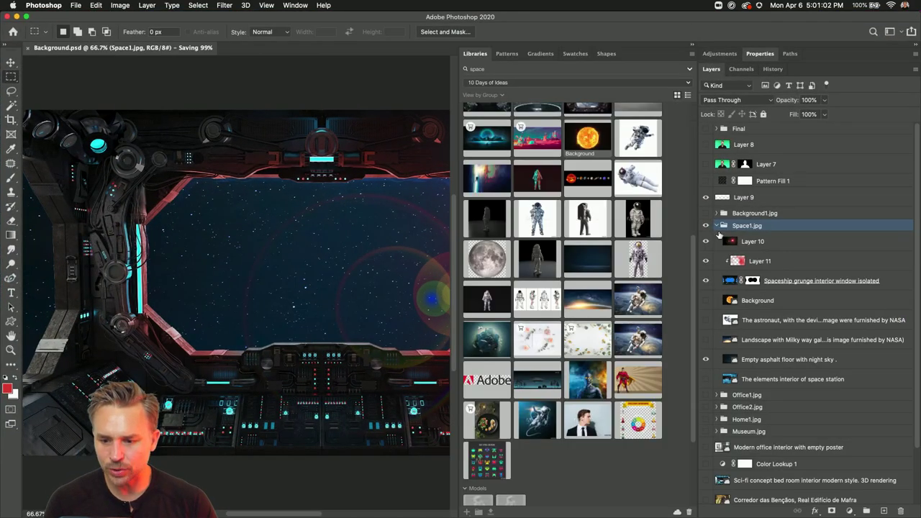
click(716, 225)
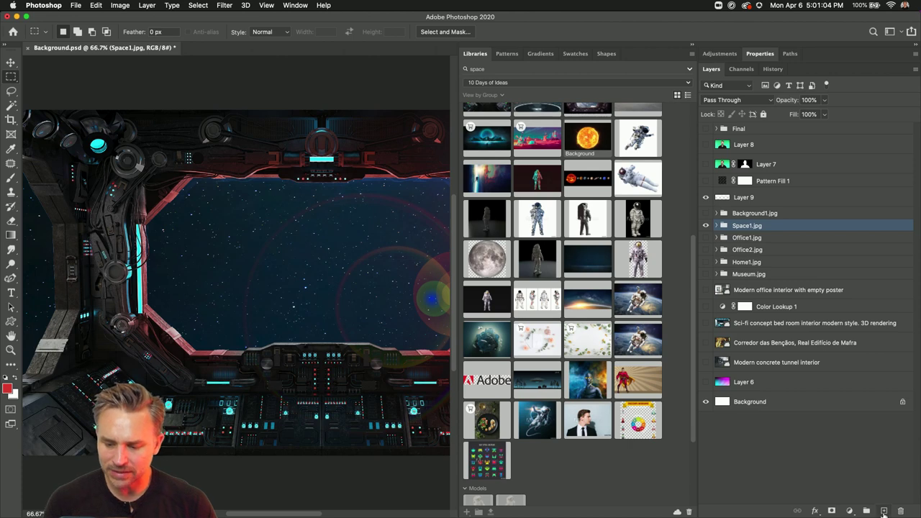
click(867, 511)
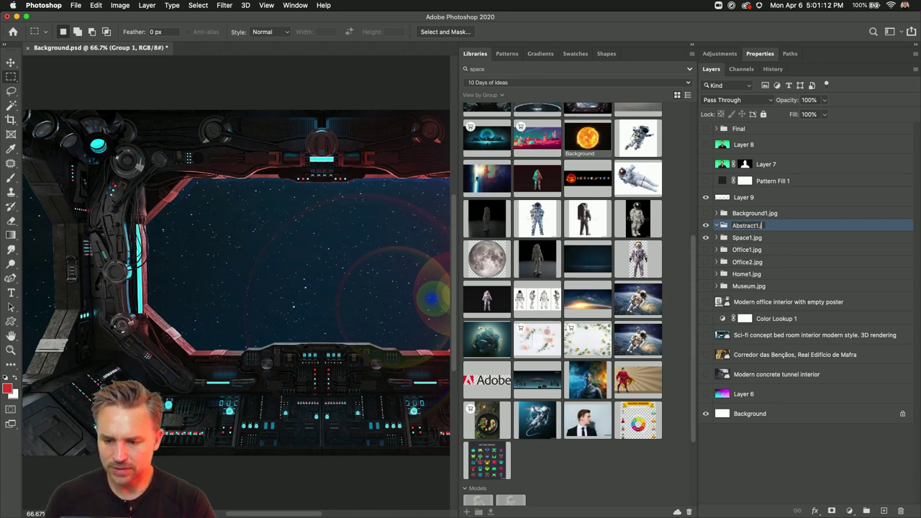
key(Return)
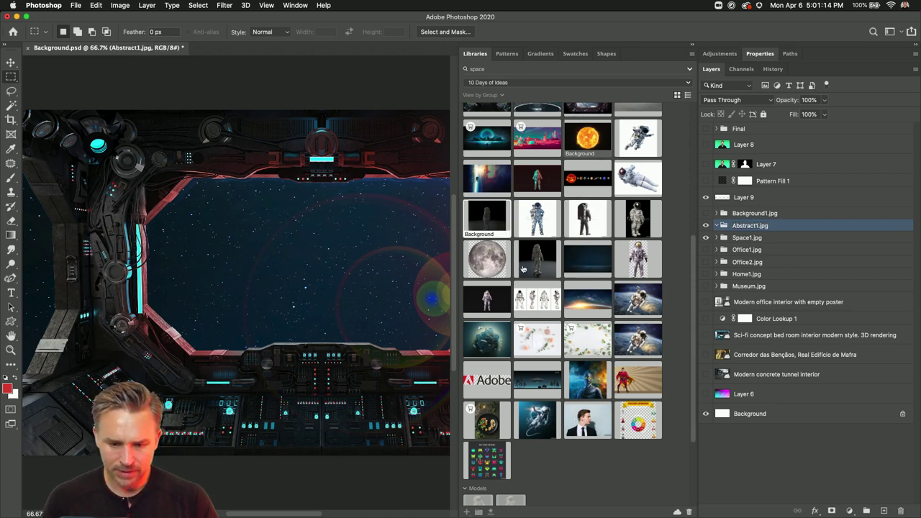
Search all libraries for 'space' to list the space images.
click(553, 83)
click(539, 70)
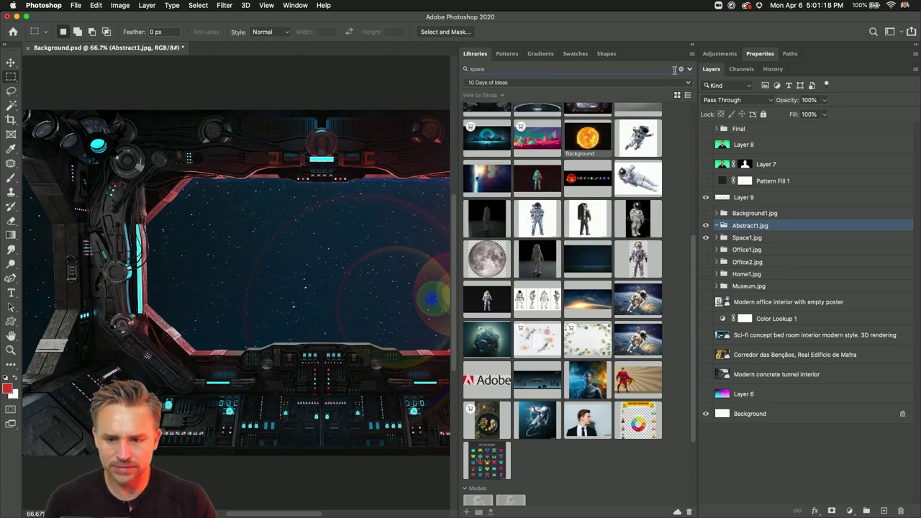
click(680, 70)
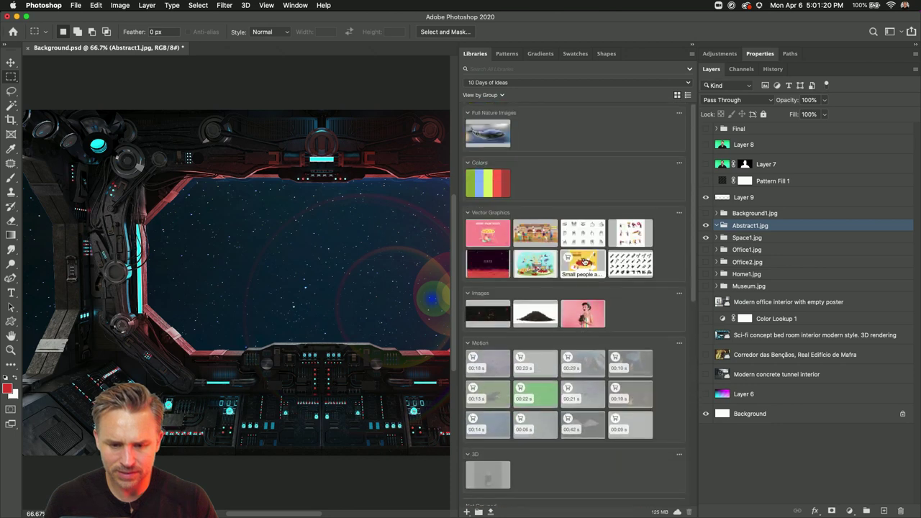
scroll(583, 261, down, 15)
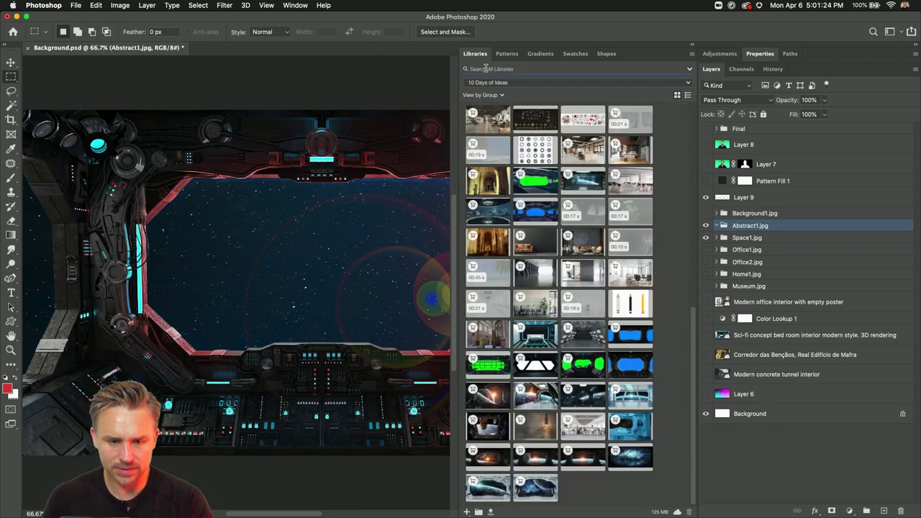
click(486, 68)
text(space)
scroll(590, 409, up, 3)
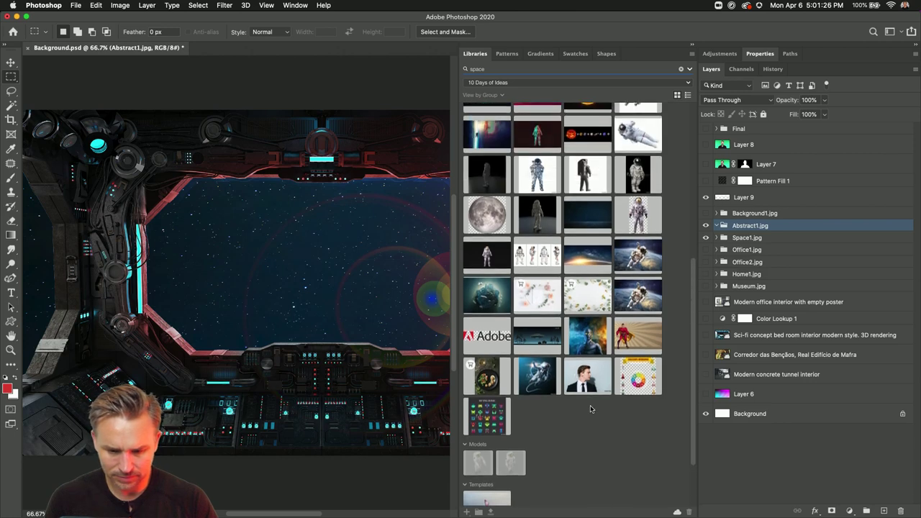
scroll(590, 409, up, 10)
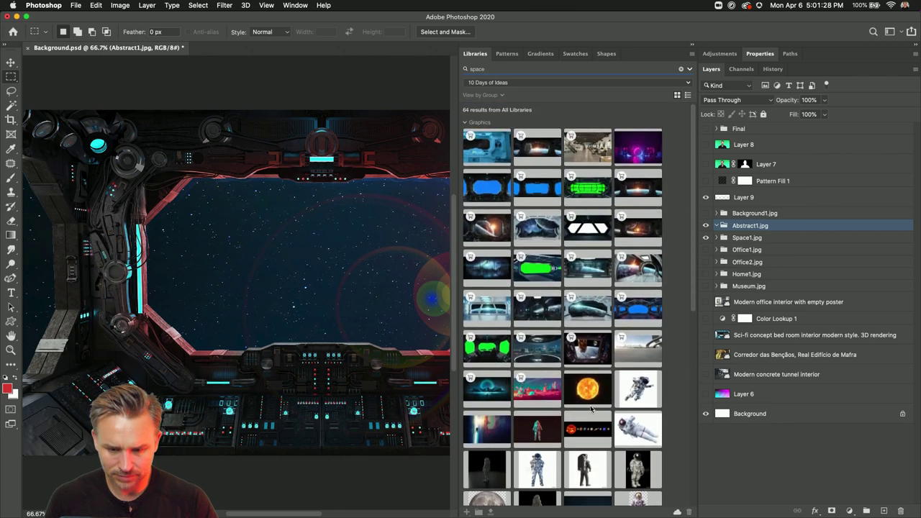
Place the purple neon city image, scale it to fill the canvas, and move it into Abstract1.jpg.
drag(638, 147, 262, 329)
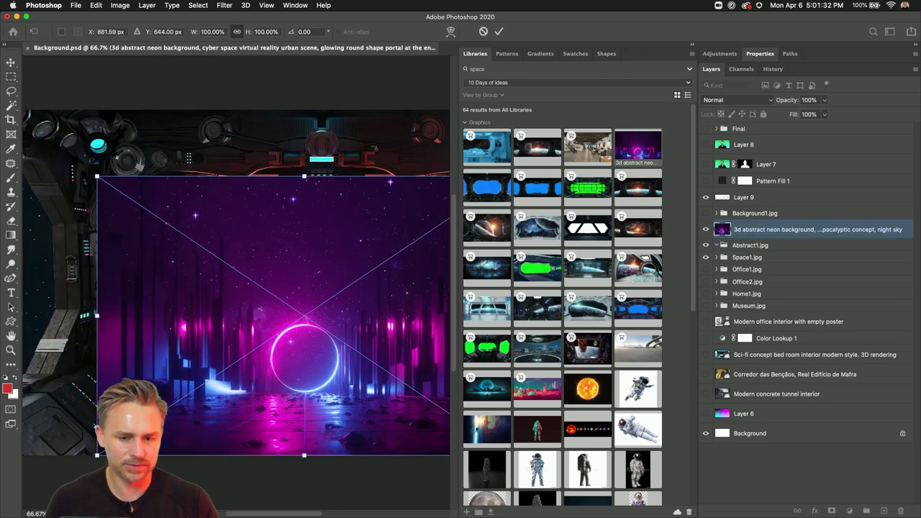
click(693, 46)
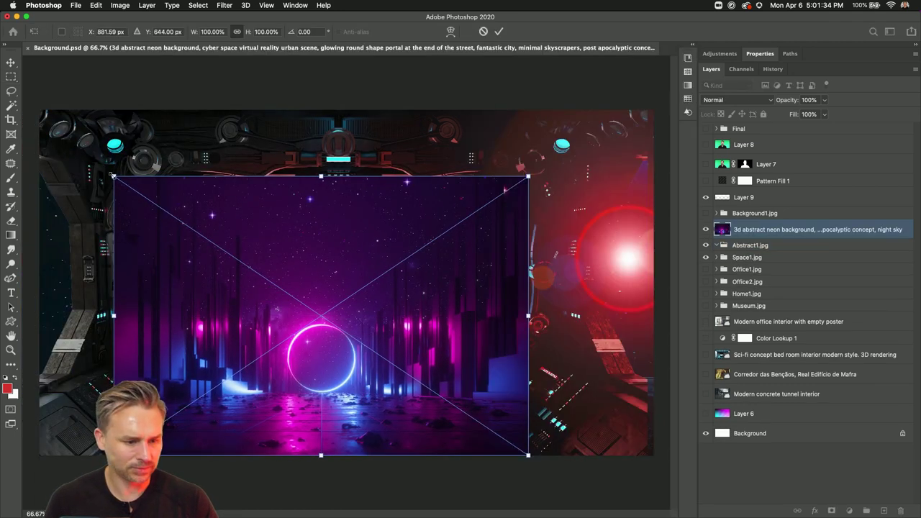
drag(111, 174, 22, 77)
drag(294, 246, 438, 255)
drag(102, 85, 13, 63)
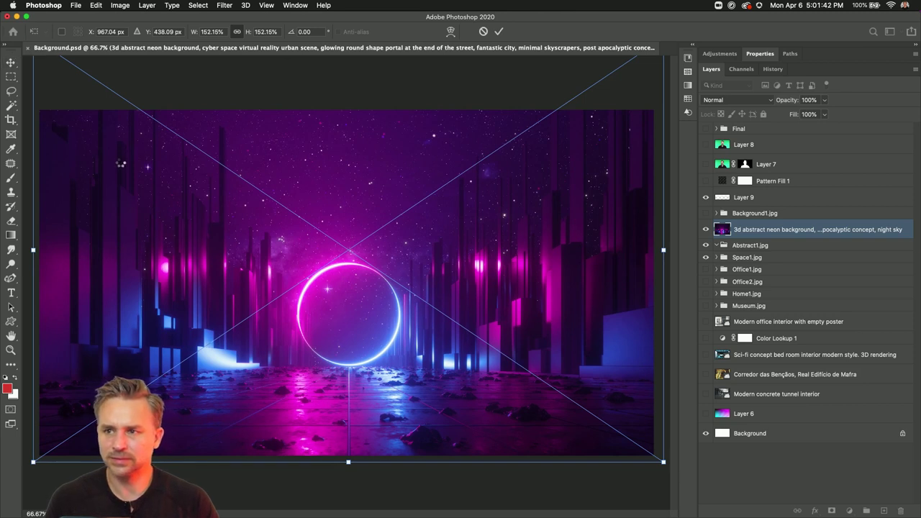
key(Return)
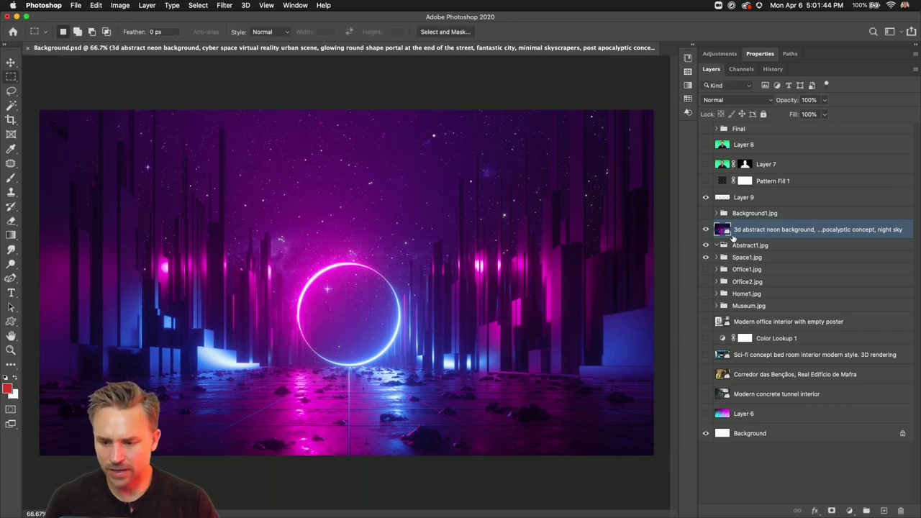
drag(733, 237, 717, 227)
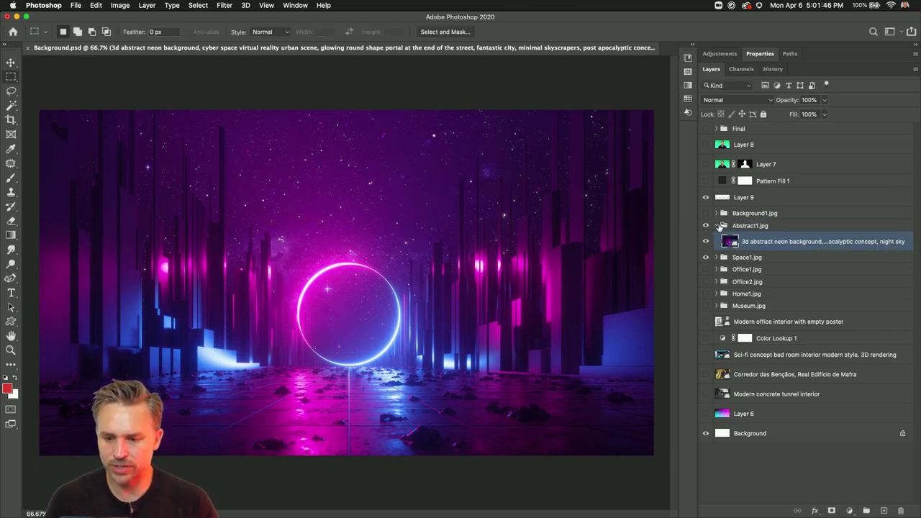
Nudge the Abstract1.jpg group content down and add an empty layer above the neon image.
click(720, 226)
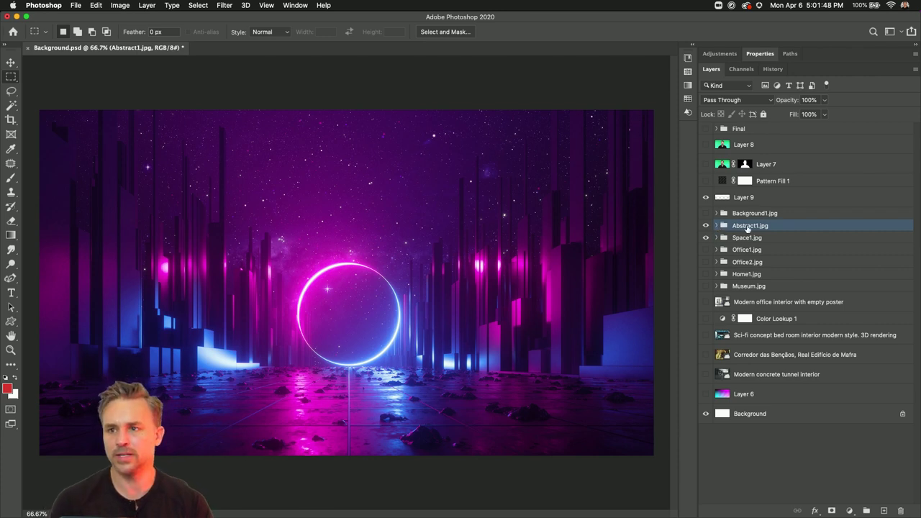
click(8, 60)
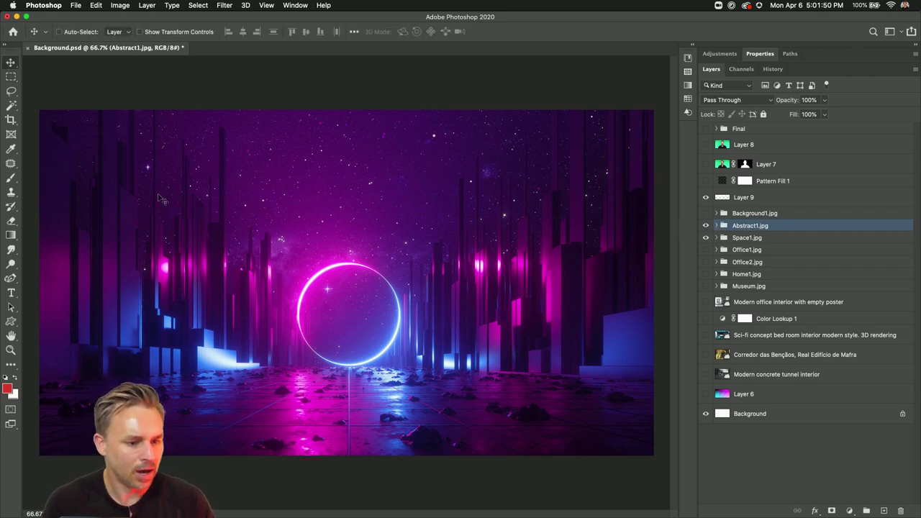
drag(176, 175, 176, 190)
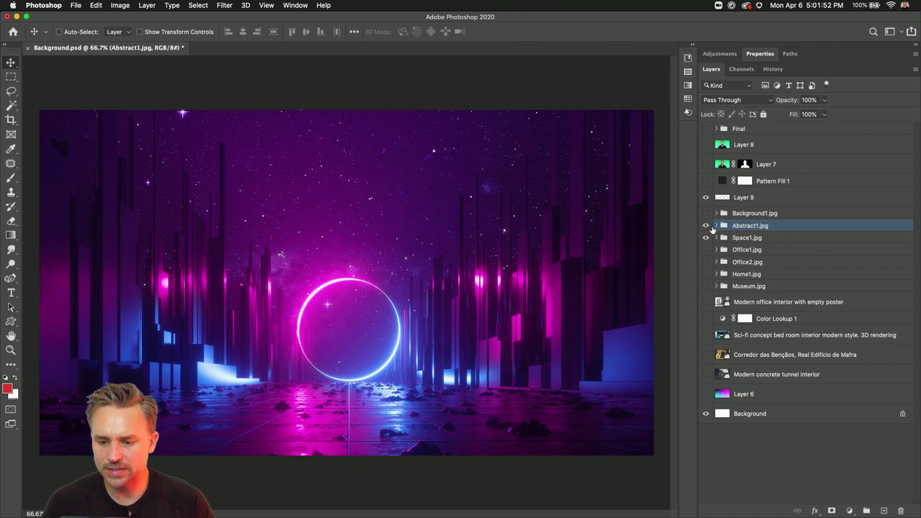
click(716, 226)
click(769, 243)
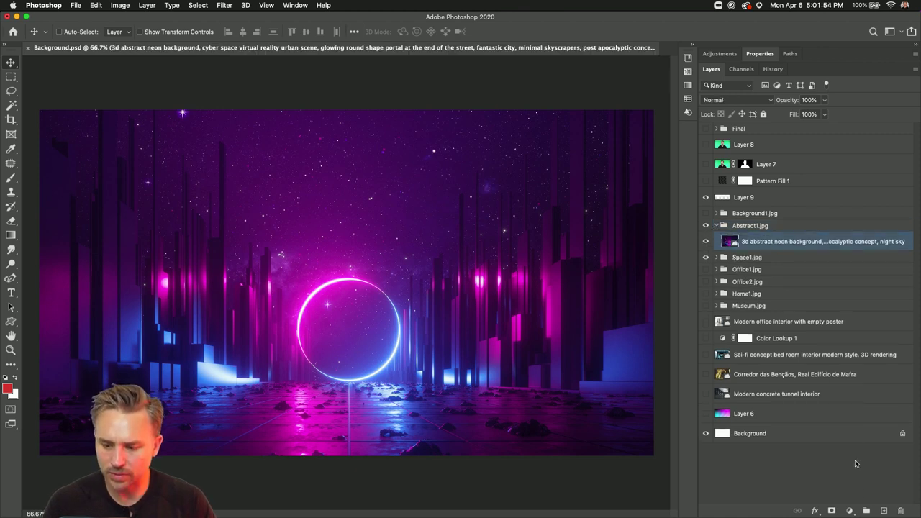
click(883, 510)
Add a Colorize Hue/Saturation adjustment with Saturation 83 and Hue 314 (magenta).
click(850, 510)
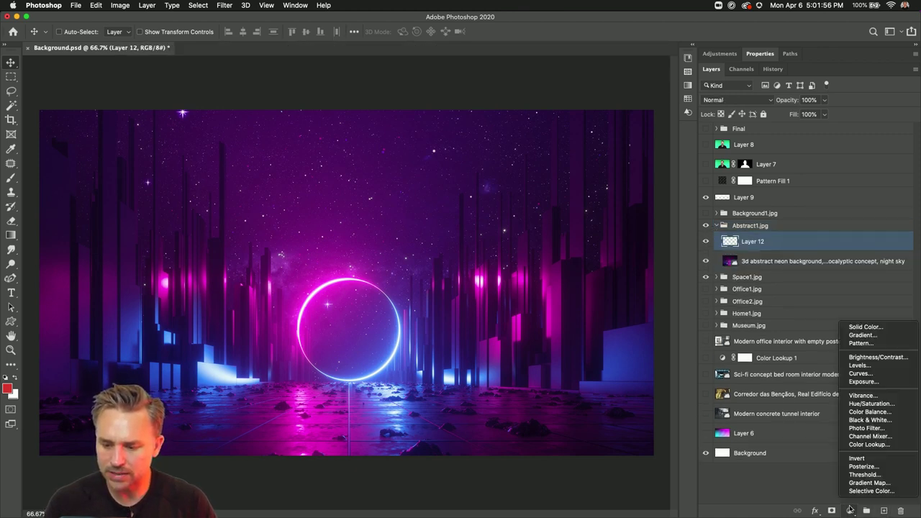
click(862, 404)
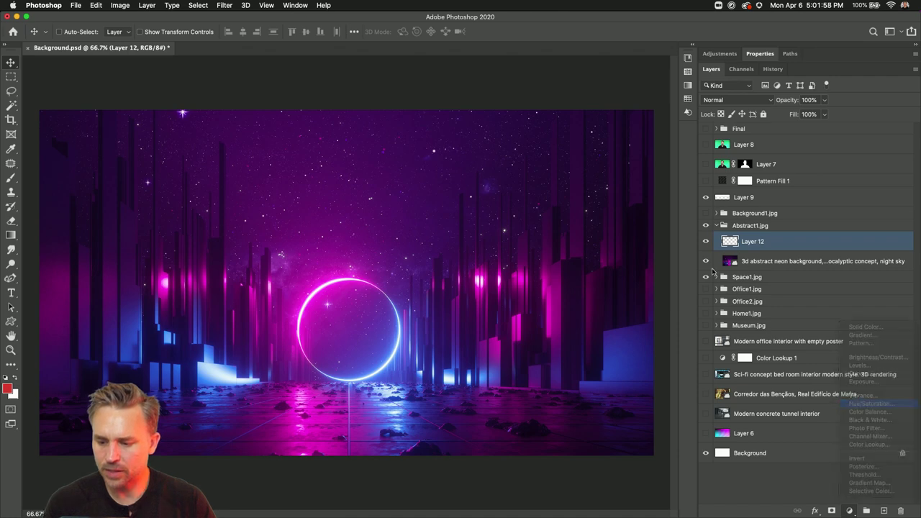
click(761, 184)
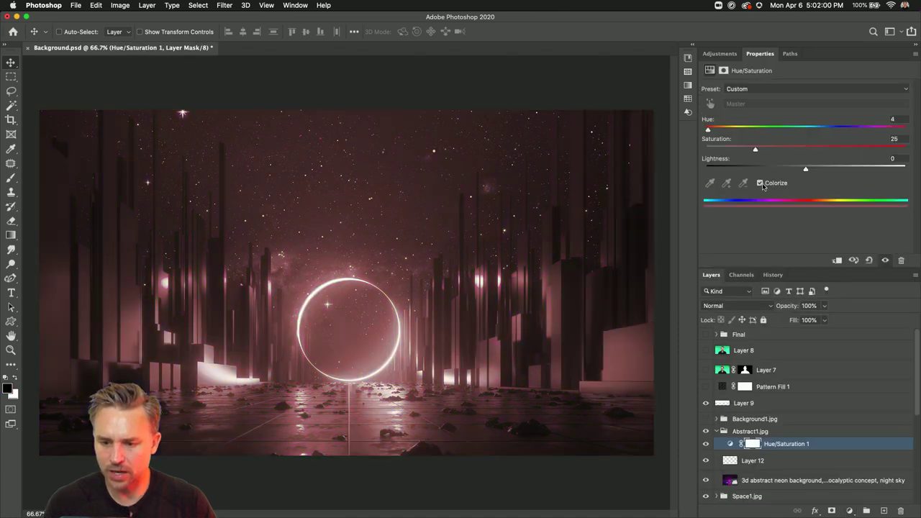
click(839, 150)
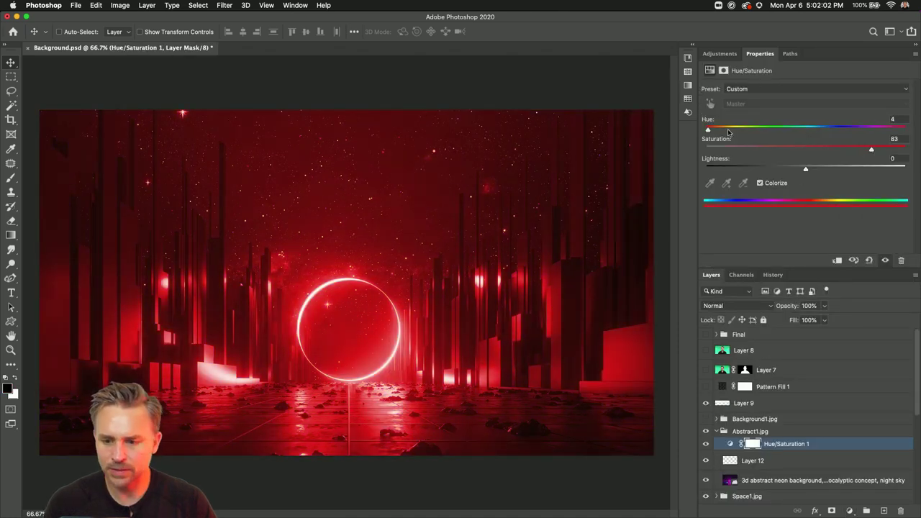
drag(729, 132, 880, 131)
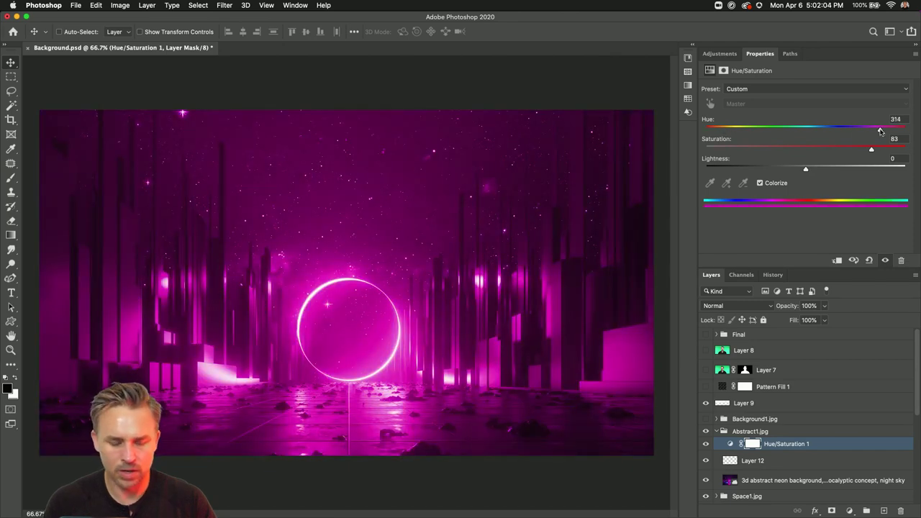
double_click(819, 56)
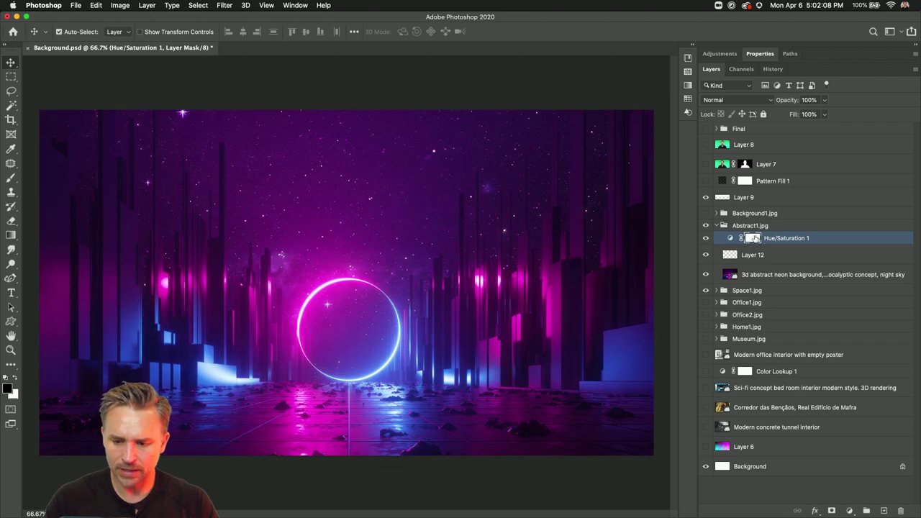
Paint the magenta tint's mask over the left buildings, then duplicate the Hue/Saturation layer.
key(b)
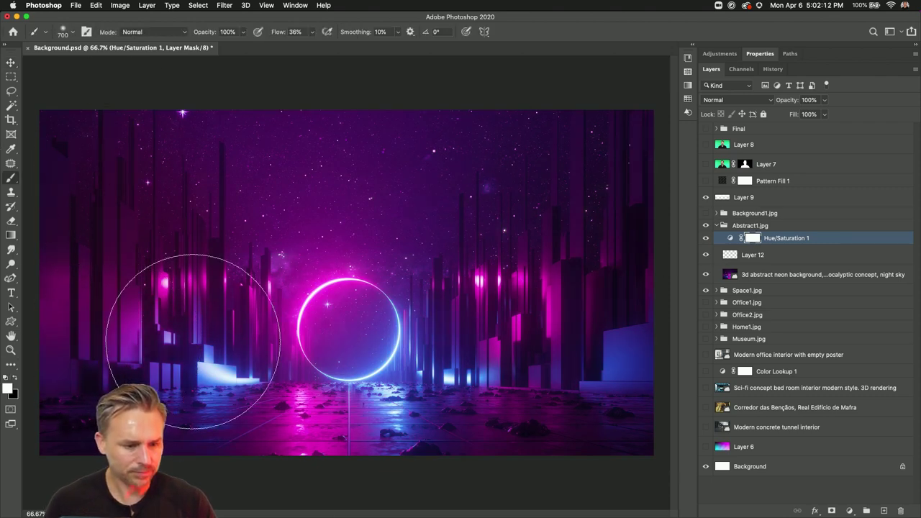
drag(69, 374, 197, 328)
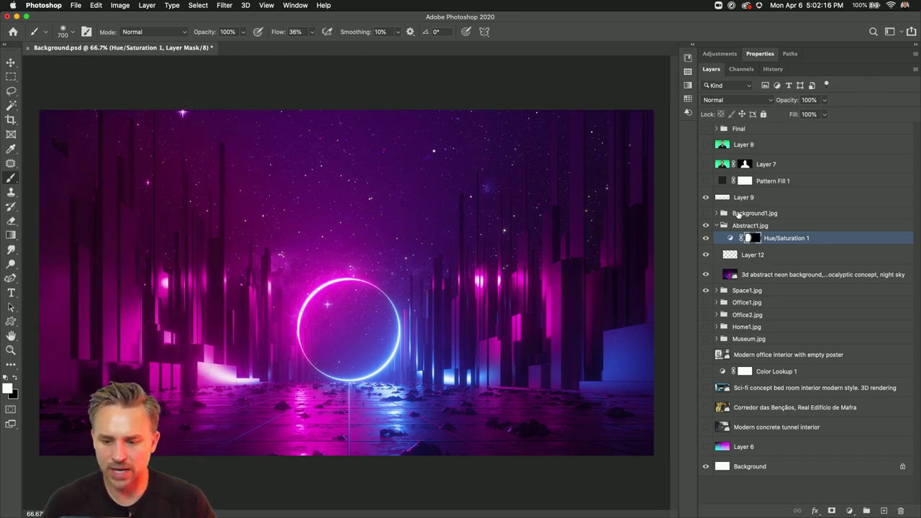
key(super+2)
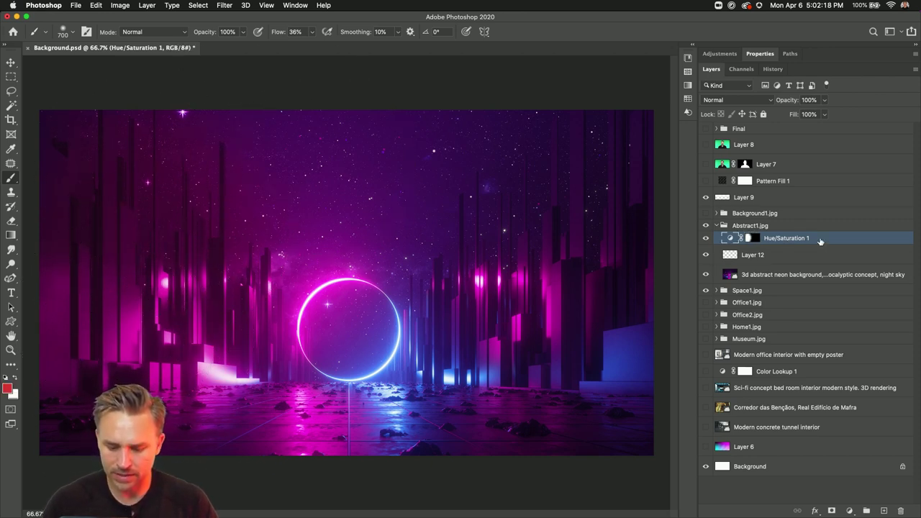
key(super+j)
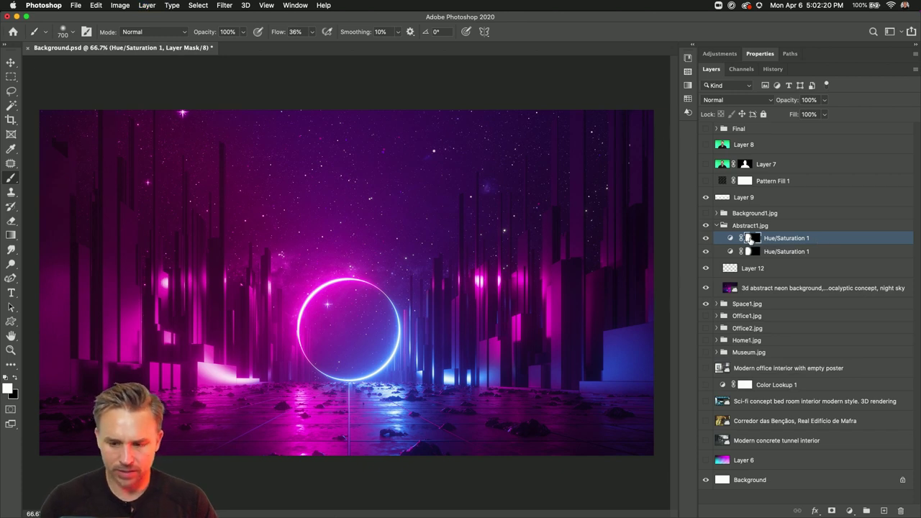
Set black as the painting colour and invert the copy's mask so its tint shows everywhere.
key(super+a)
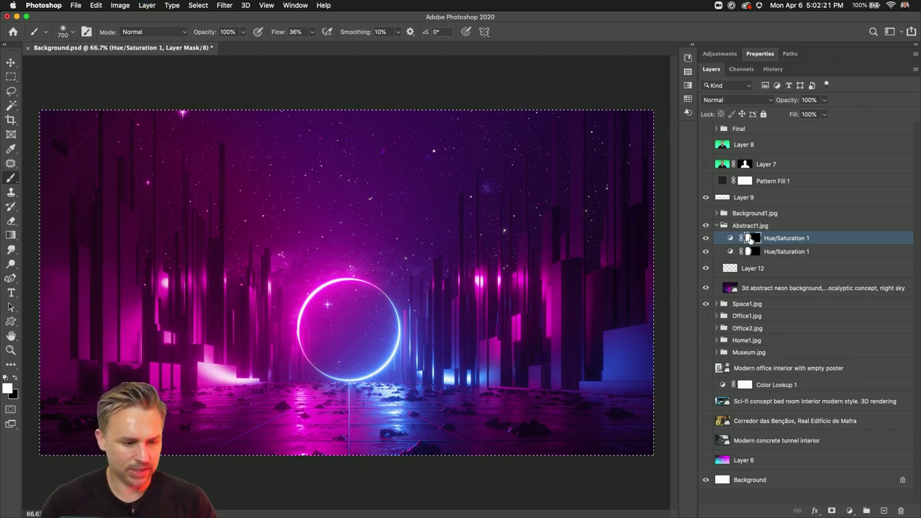
click(13, 379)
key(super+d)
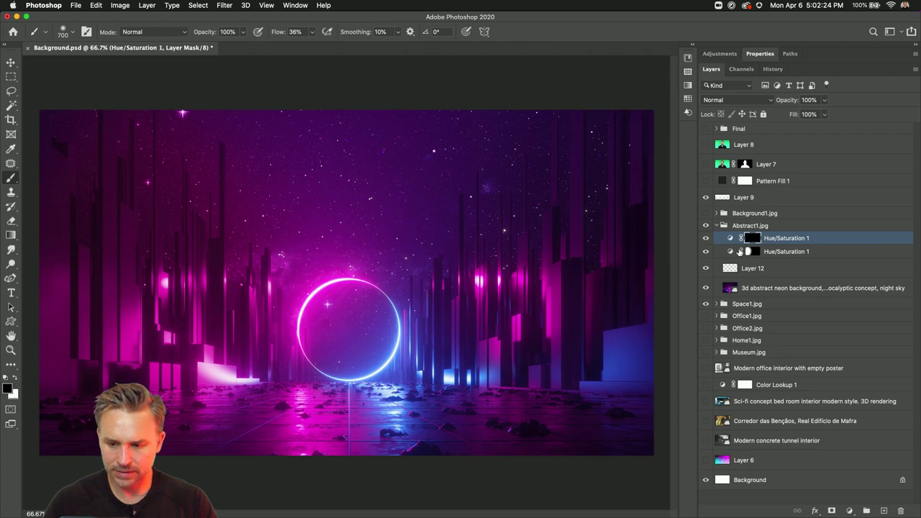
key(super+i)
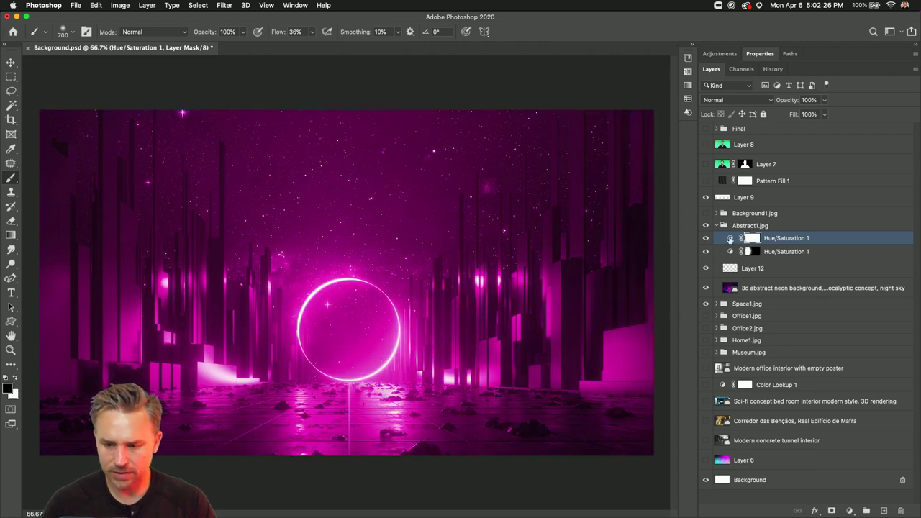
Shift the copied adjustment's hue to 205 for a blue tint.
click(732, 238)
click(734, 130)
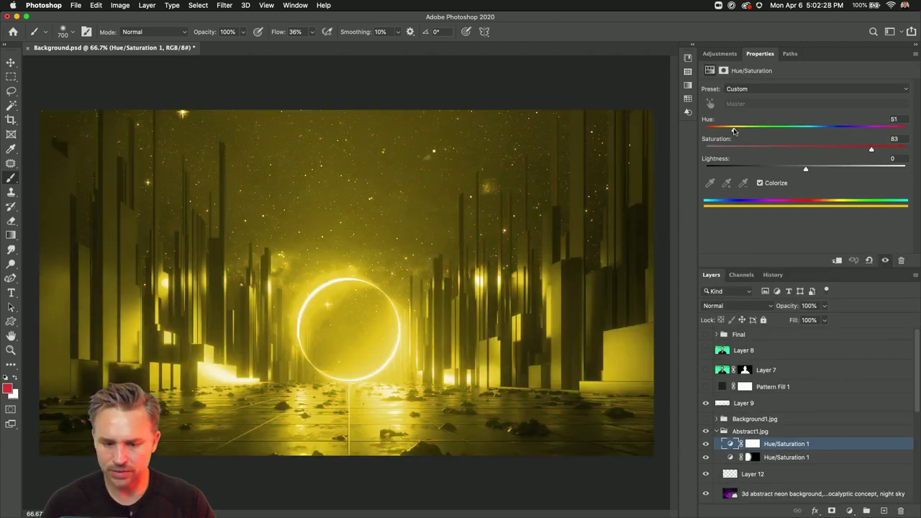
drag(734, 130, 819, 135)
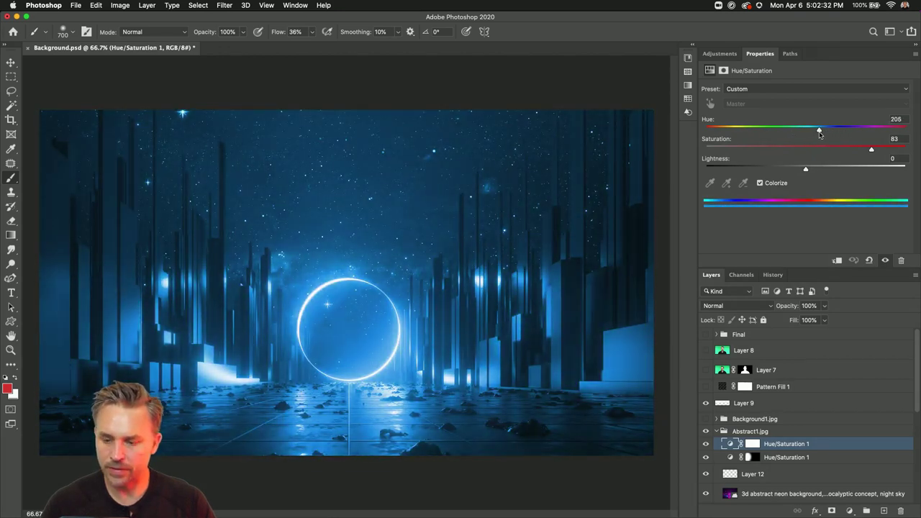
double_click(815, 54)
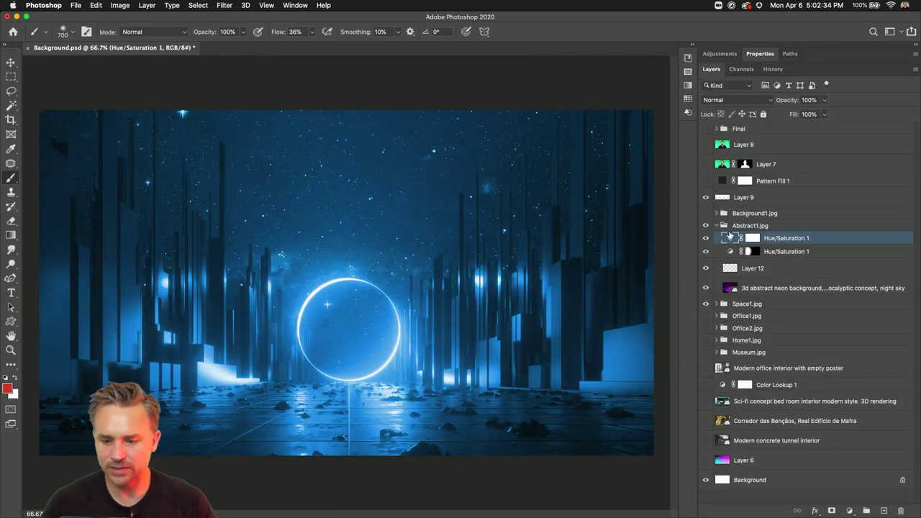
Invert the blue copy's mask and paint white over the right-side buildings.
click(753, 238)
key(super+i)
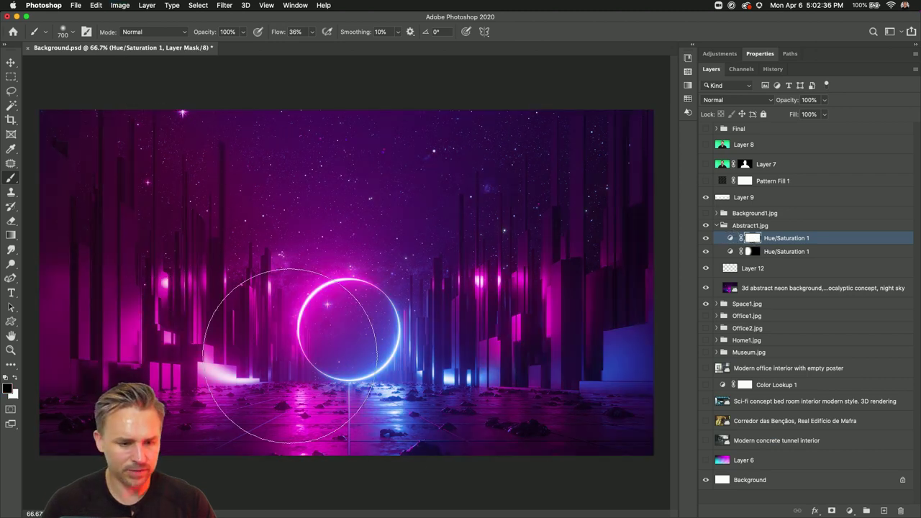
click(16, 379)
drag(432, 267, 442, 272)
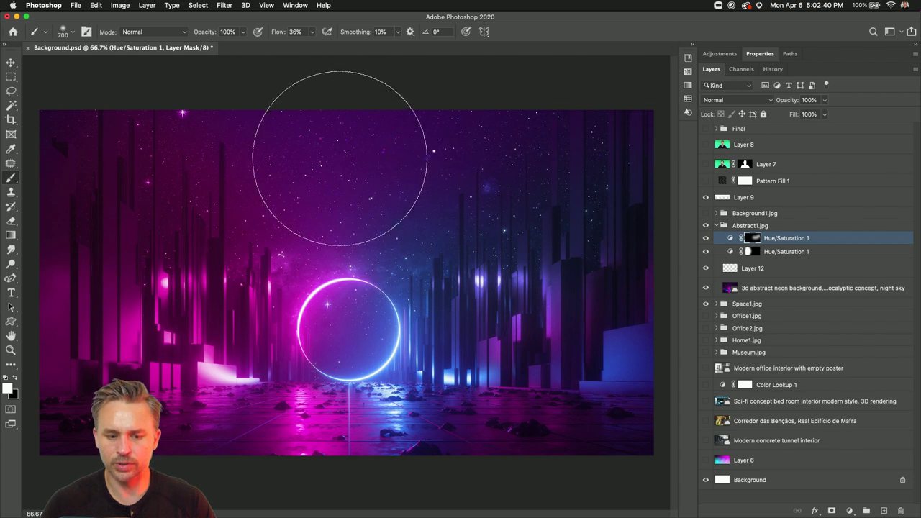
click(10, 63)
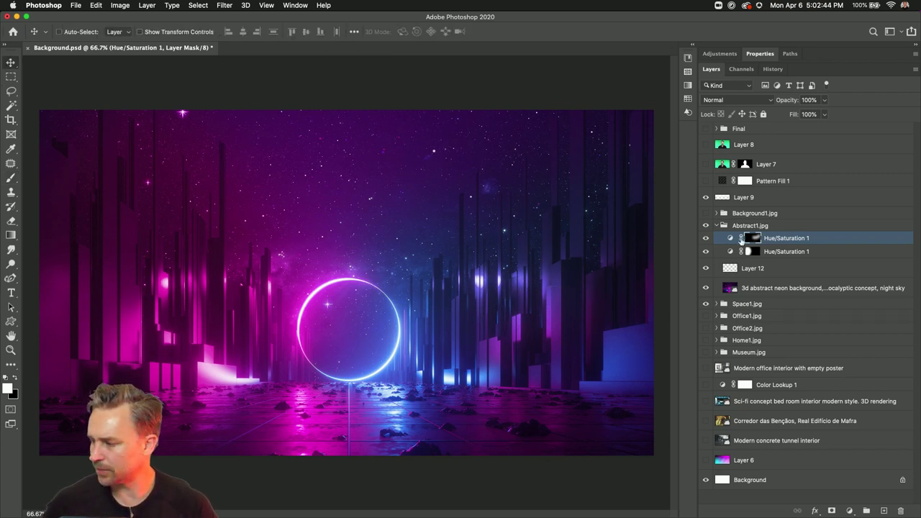
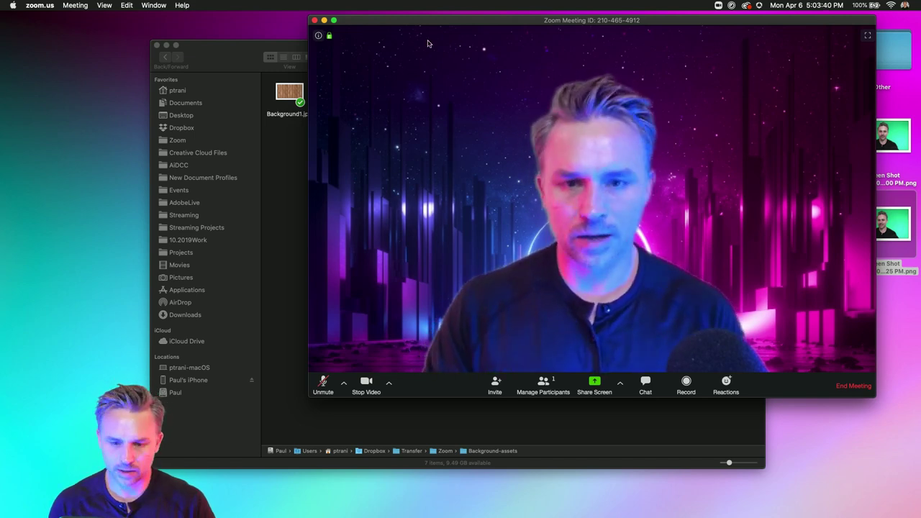
Flip the Abstract1 neon-city layer horizontally, save Background.psd, and close the document.
drag(438, 22, 464, 31)
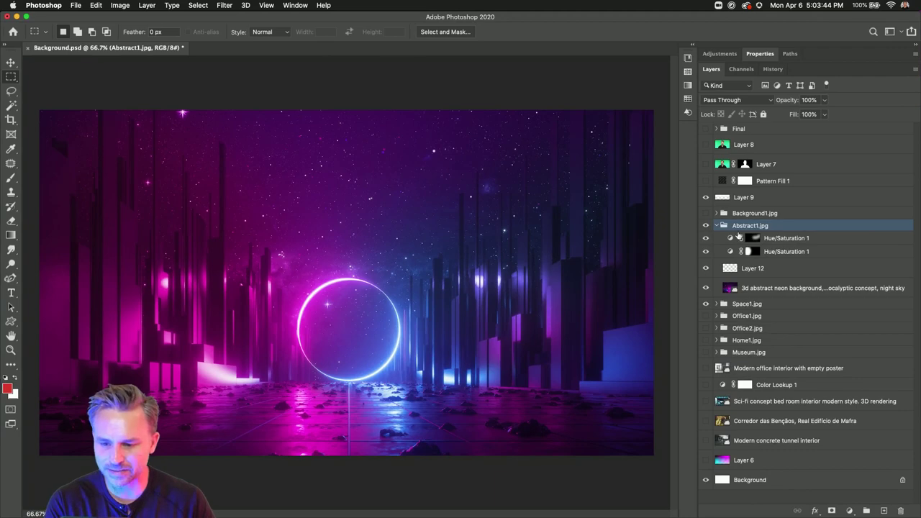
key(super+t)
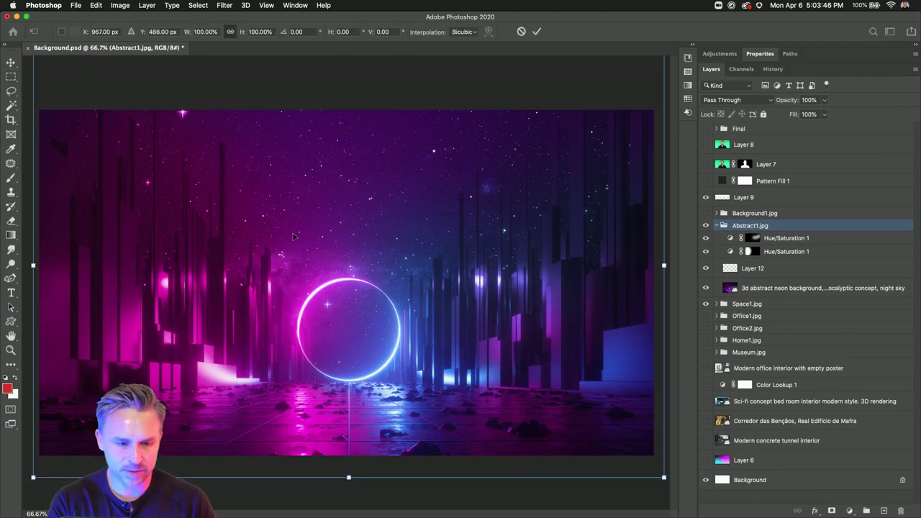
right_click(294, 235)
click(310, 398)
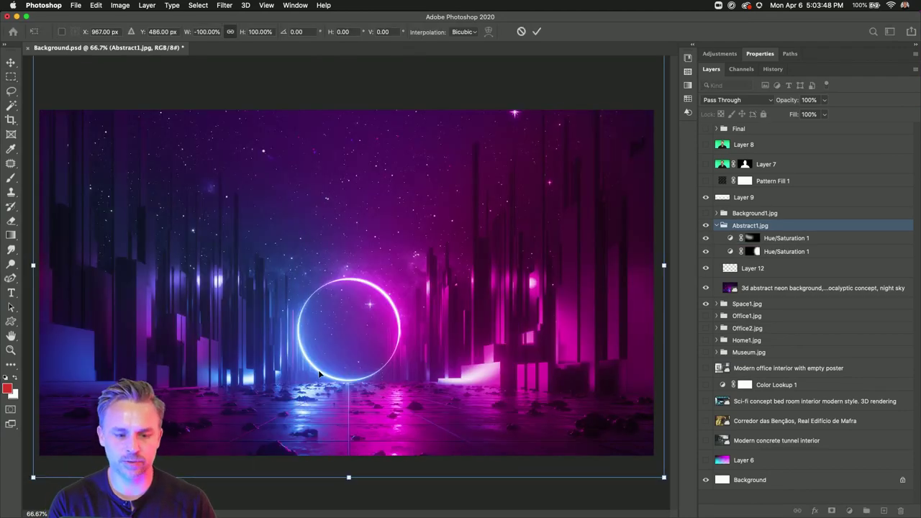
key(Return)
key(super+s)
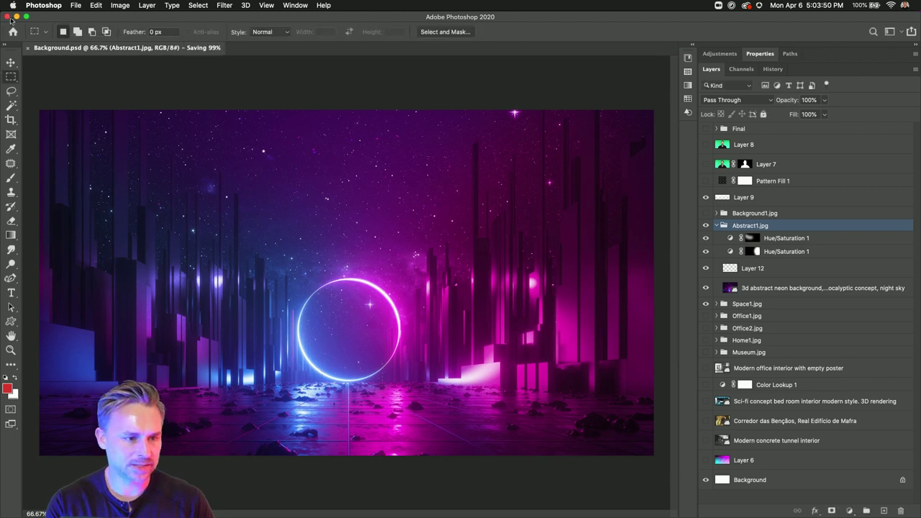
click(7, 16)
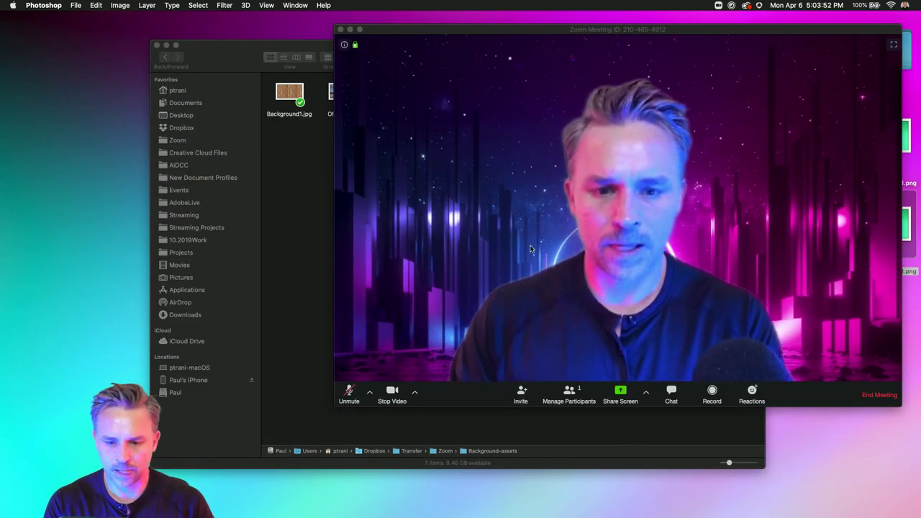
Add Abstract1.jpg from Background-assets as the Zoom virtual background and close Settings.
click(485, 291)
click(415, 392)
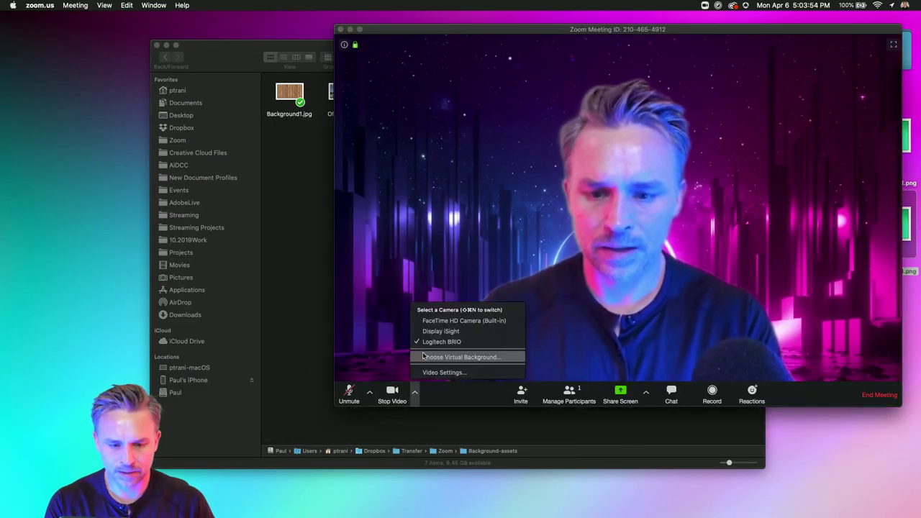
click(428, 360)
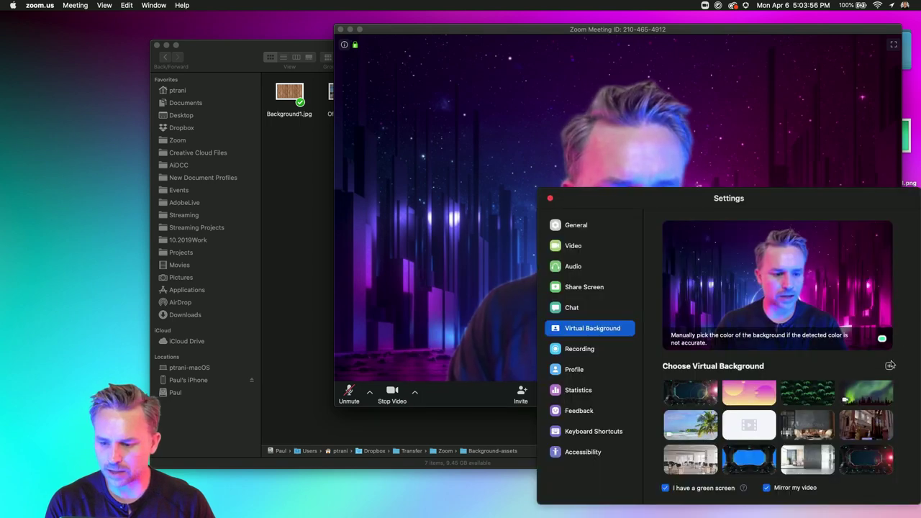
click(890, 365)
click(891, 385)
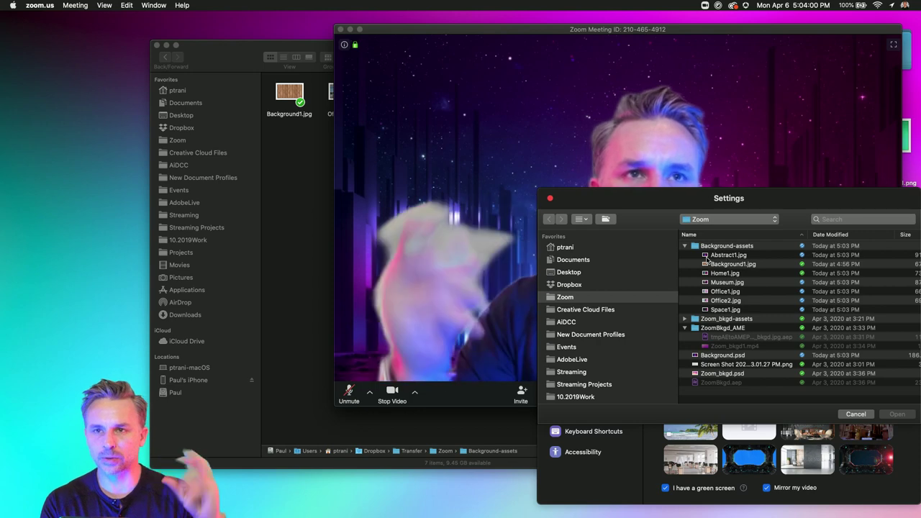
click(707, 256)
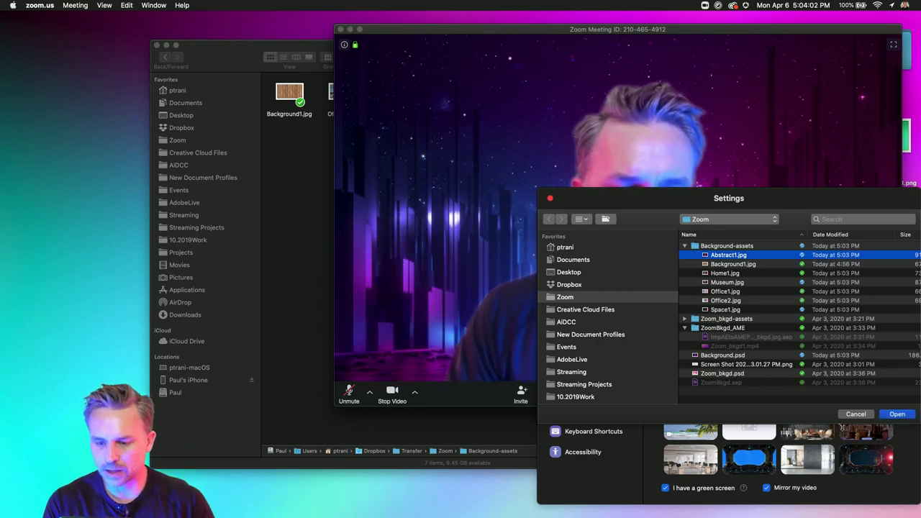
click(897, 415)
click(550, 197)
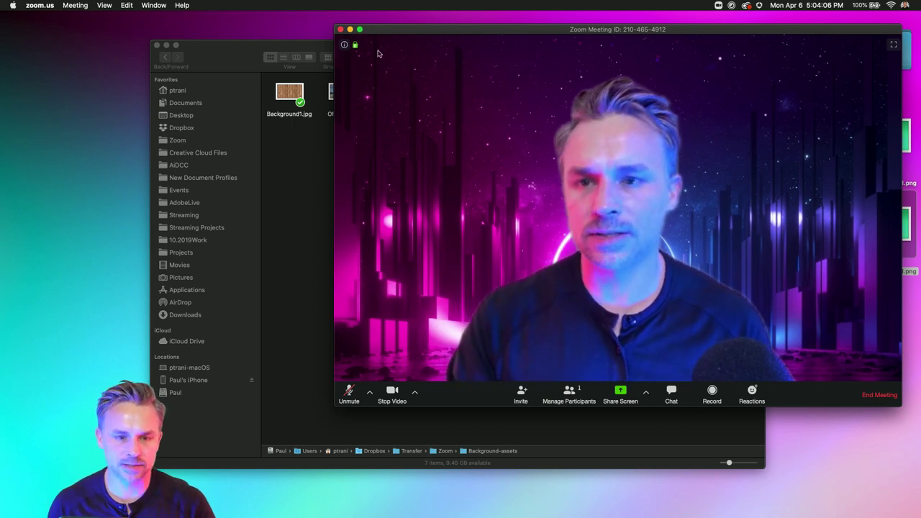
drag(393, 33, 285, 56)
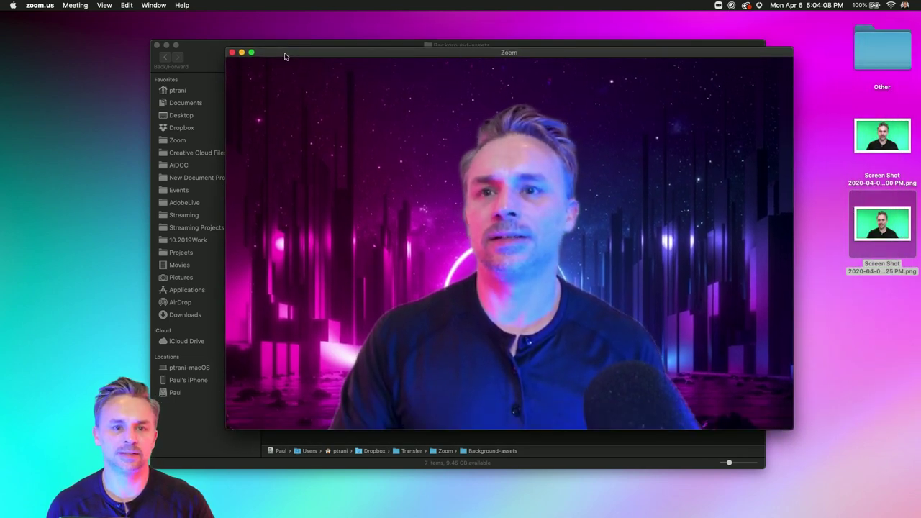
click(251, 53)
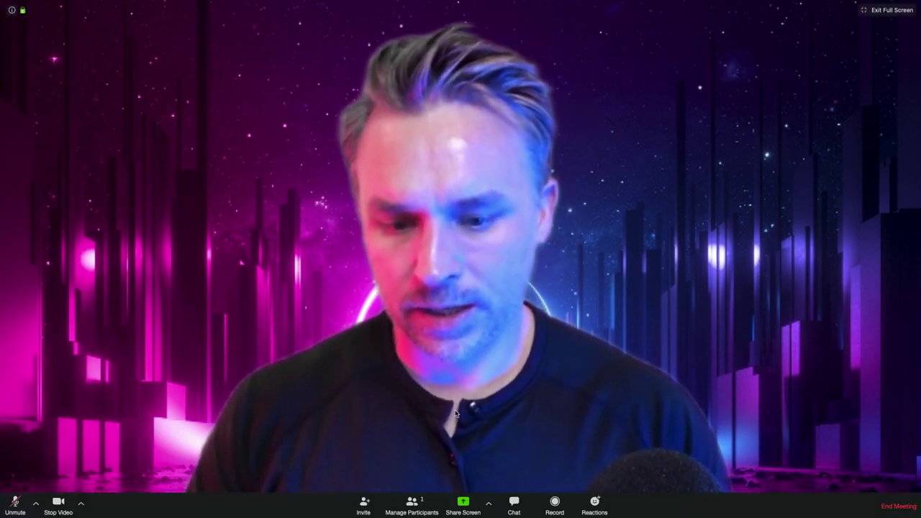
key(Escape)
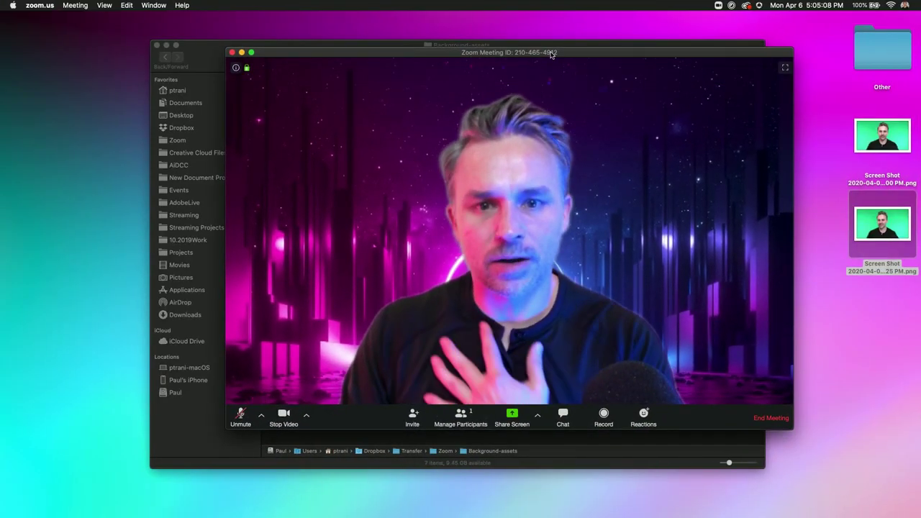
drag(555, 56, 611, 39)
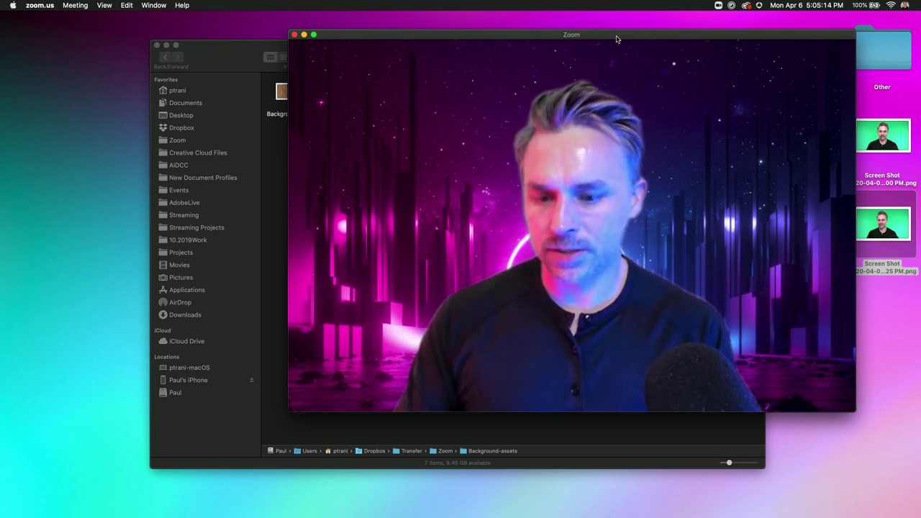
Enable 'Touch up my appearance' in Zoom's video settings, then view the meeting full screen.
click(369, 396)
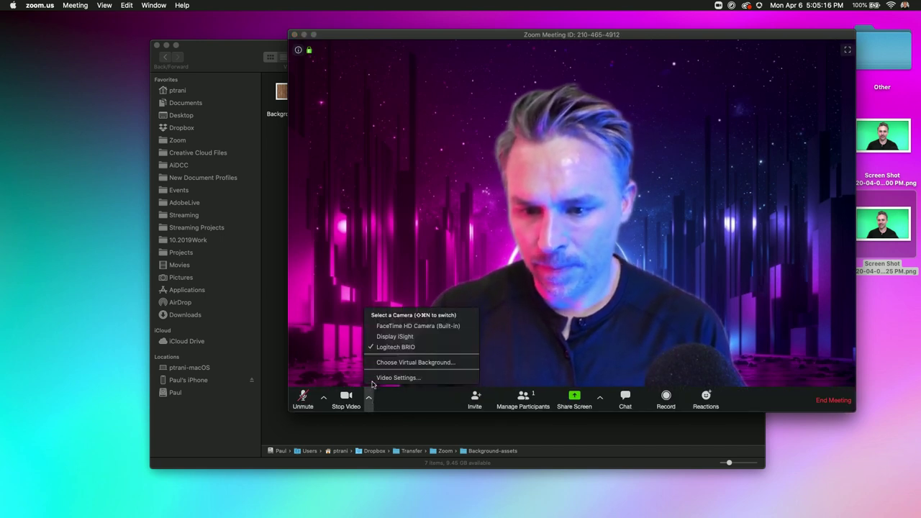
click(379, 377)
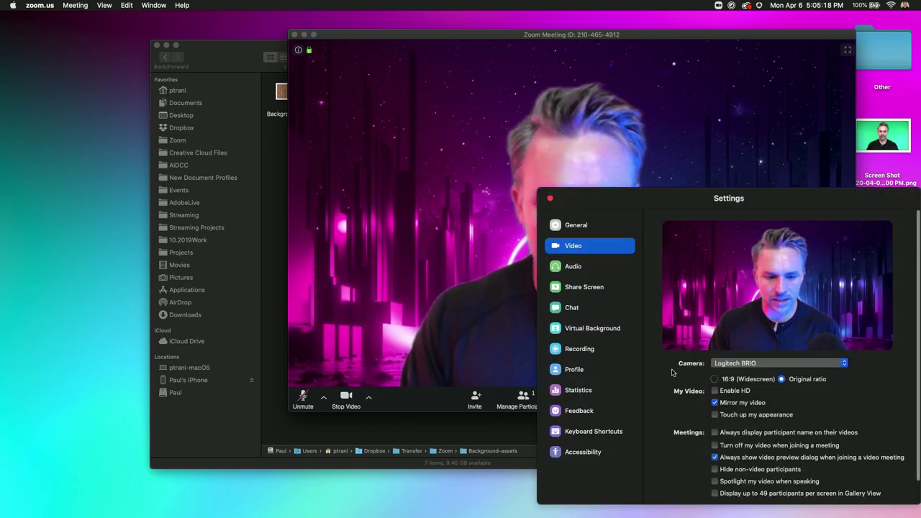
click(717, 416)
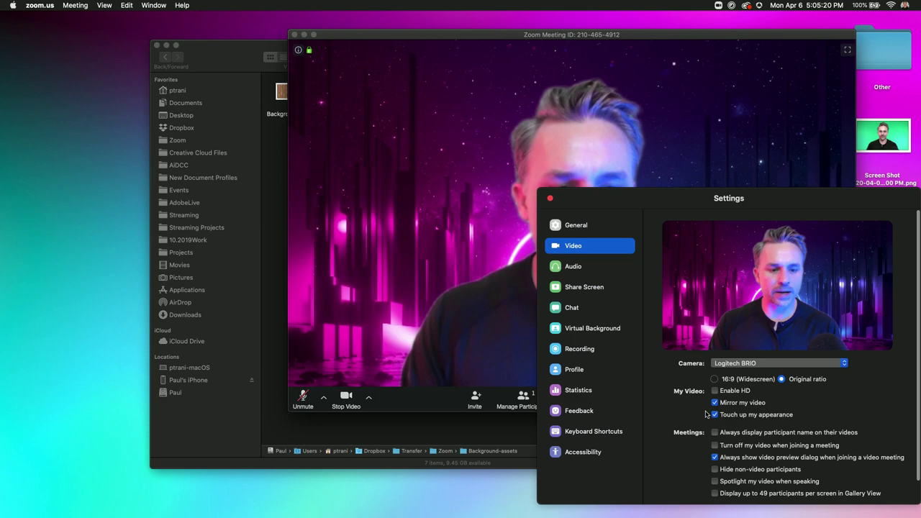
click(549, 198)
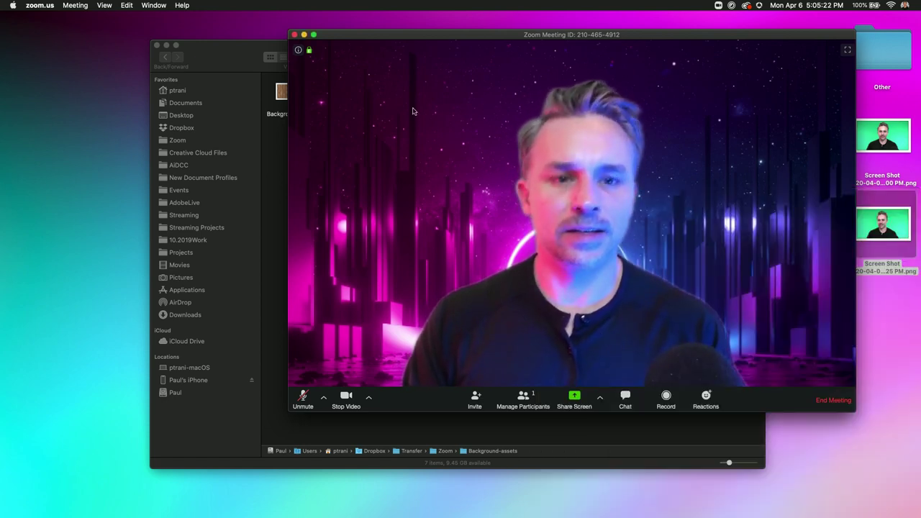
click(313, 36)
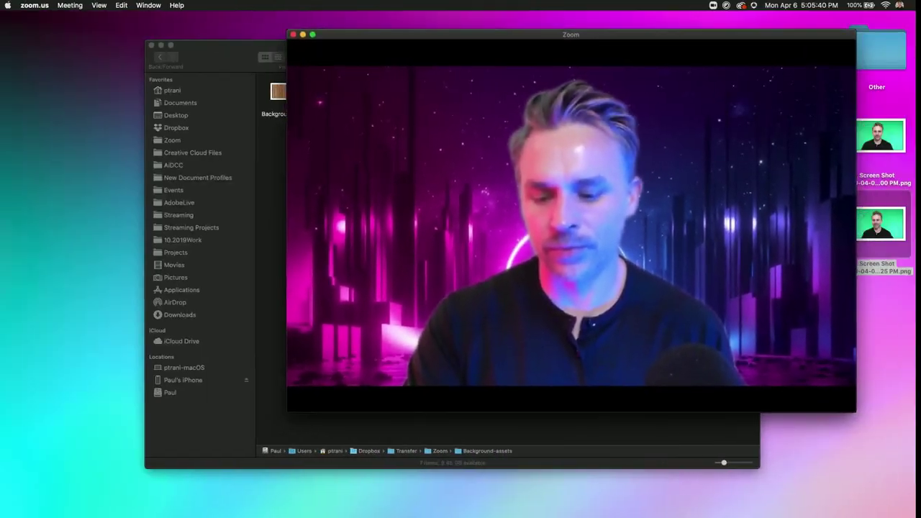
drag(441, 36, 463, 34)
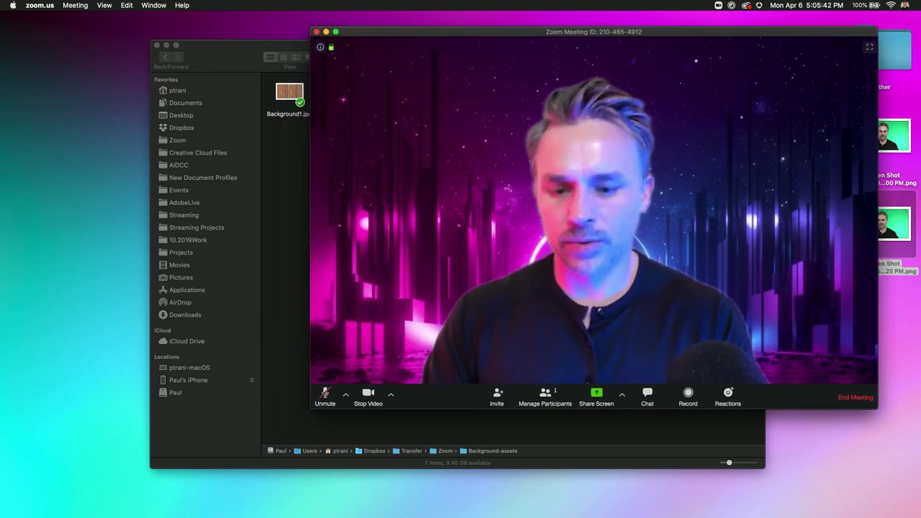
Minimize Photoshop and set the Zoom virtual background to the Adobe Stock lounge.
mouse_move(144, 504)
click(98, 503)
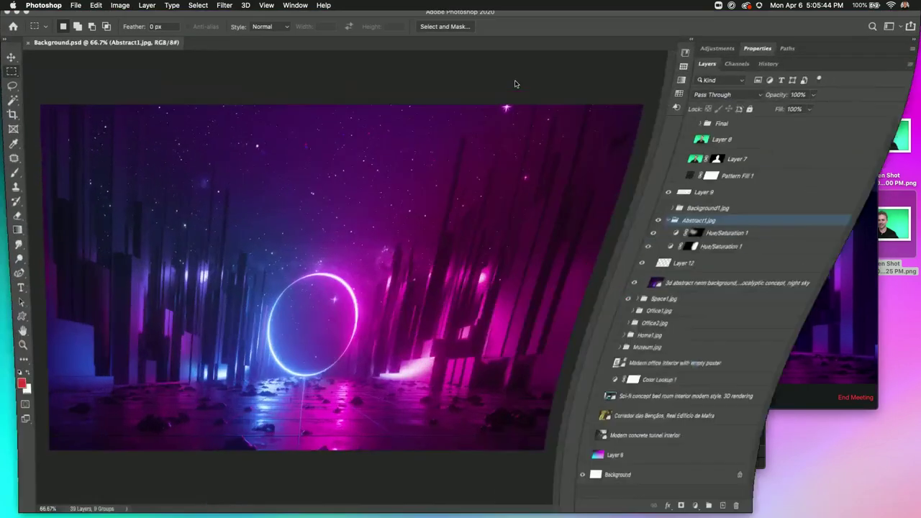
click(16, 16)
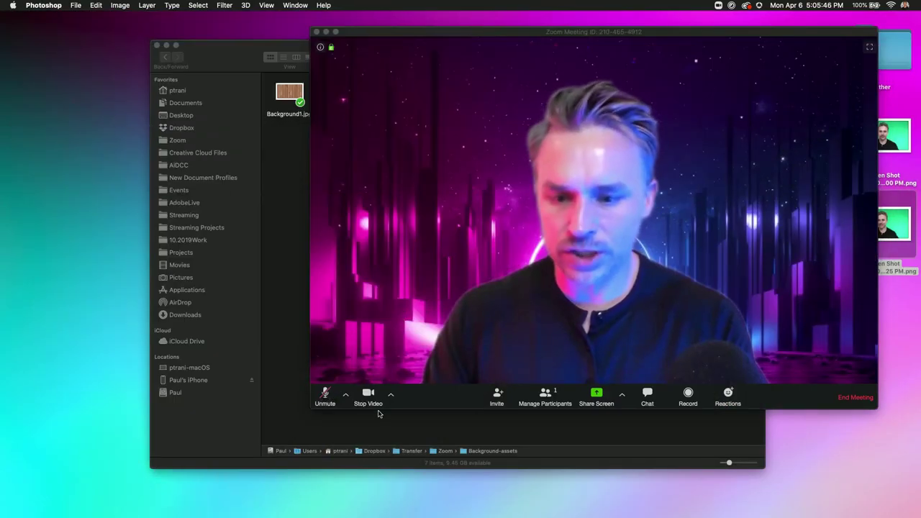
click(390, 395)
click(396, 359)
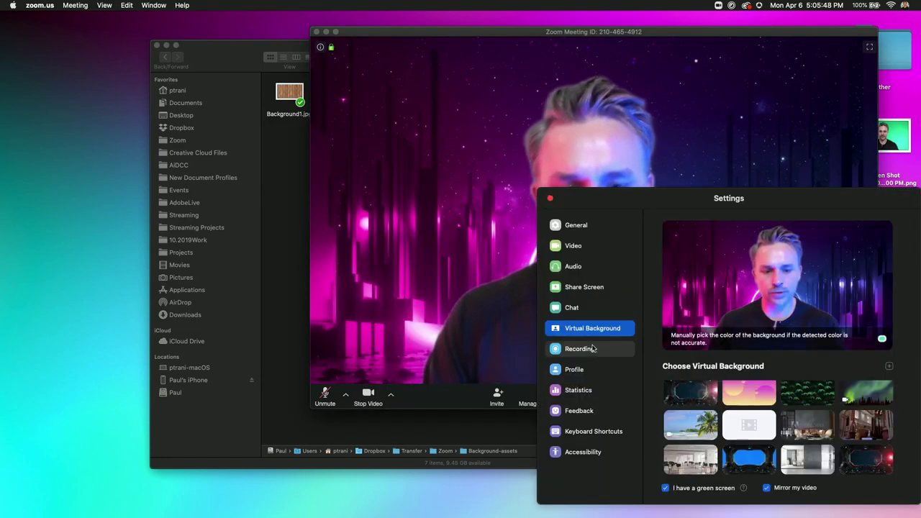
click(805, 425)
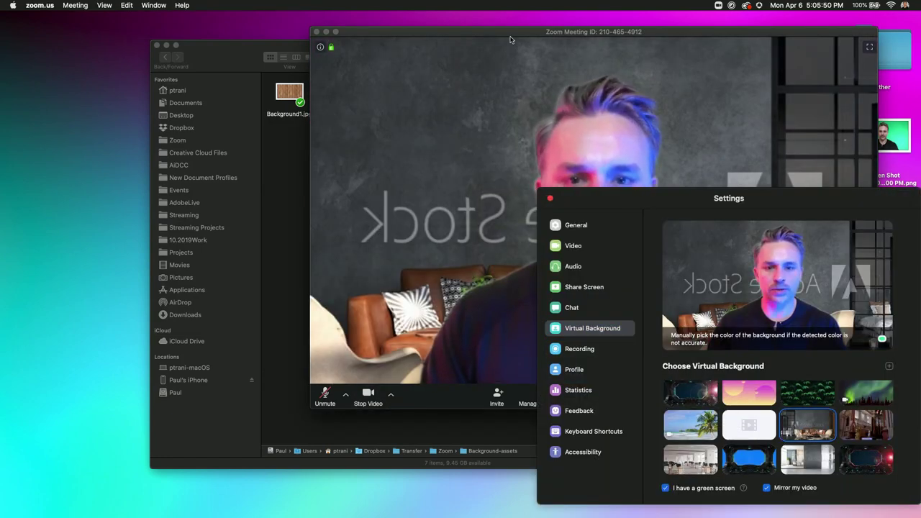
Switch the virtual background to the Space1 spaceship scene and return to Photoshop.
drag(511, 36, 243, 37)
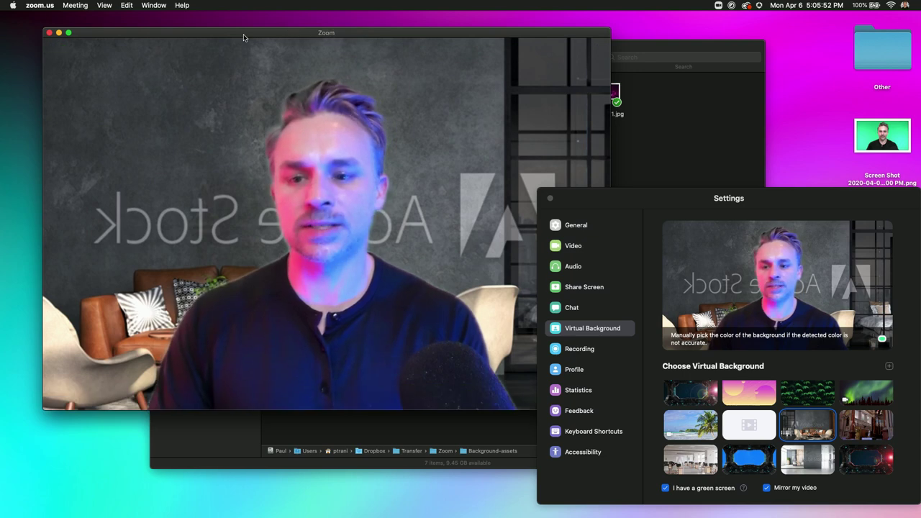
drag(606, 208, 597, 182)
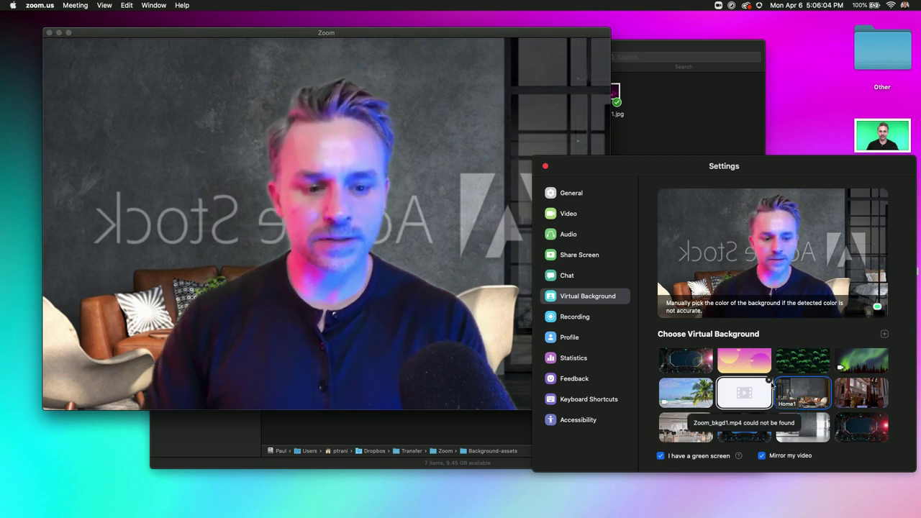
click(848, 434)
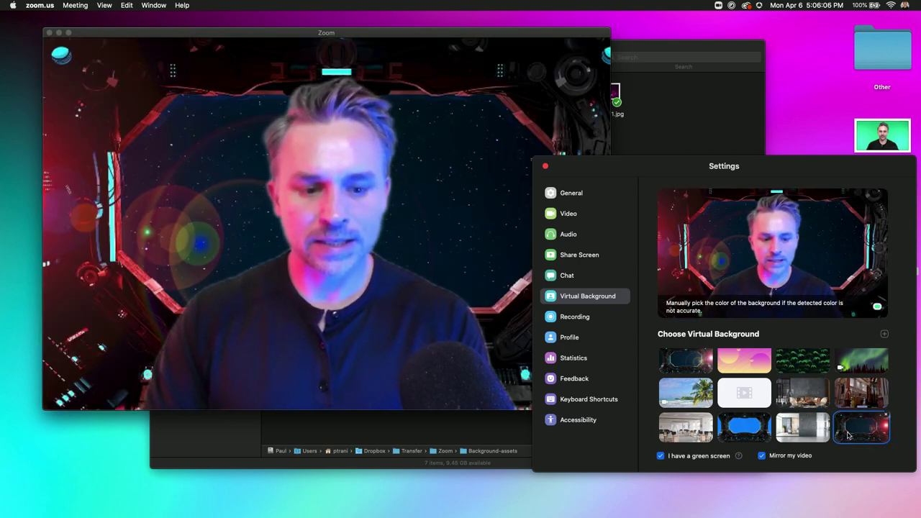
mouse_move(119, 242)
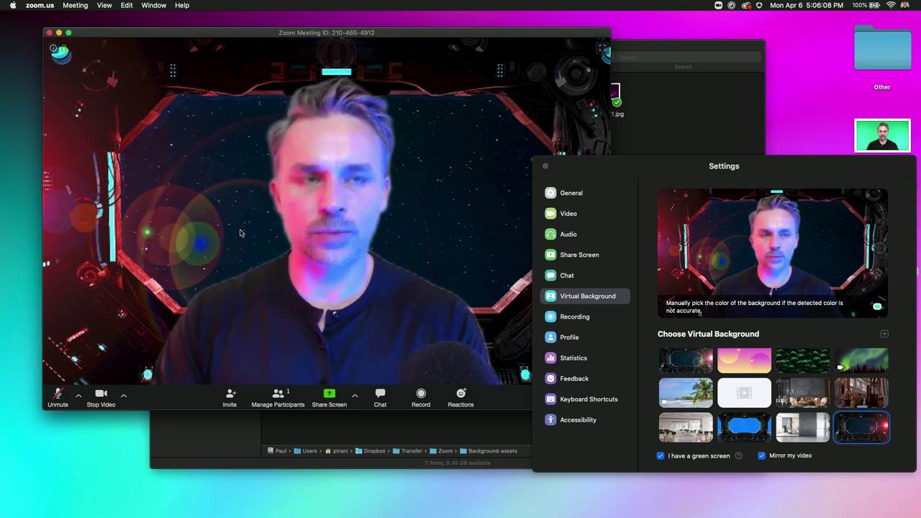
click(127, 502)
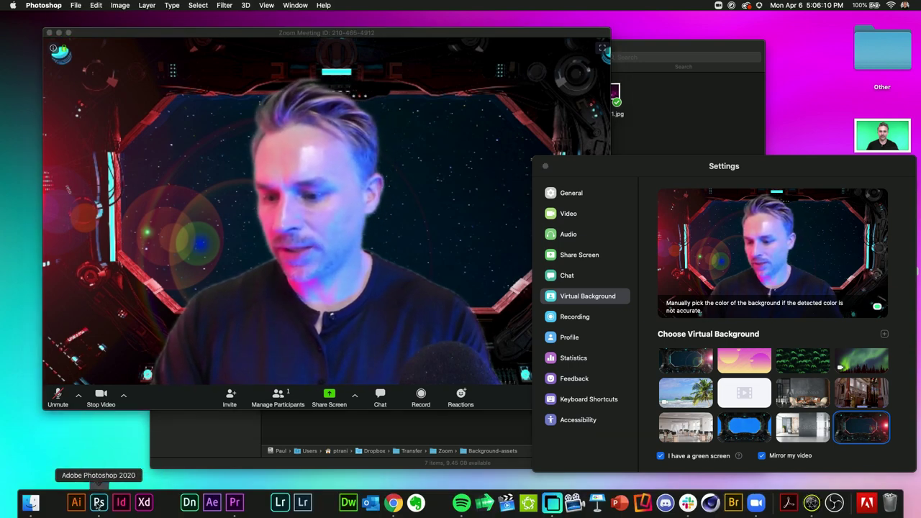
Hide the Abstract1.jpg group, expand Space1.jpg, and toggle image asset generation.
click(545, 167)
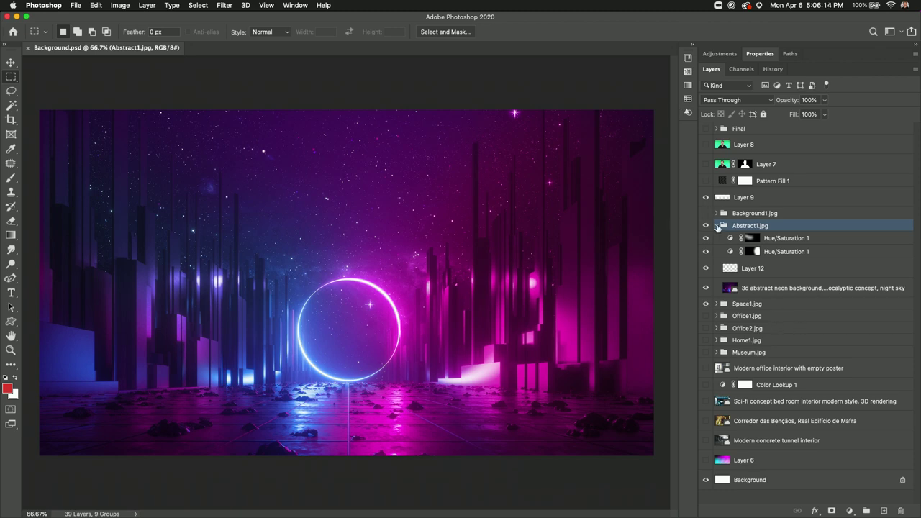
click(717, 226)
click(706, 225)
click(716, 239)
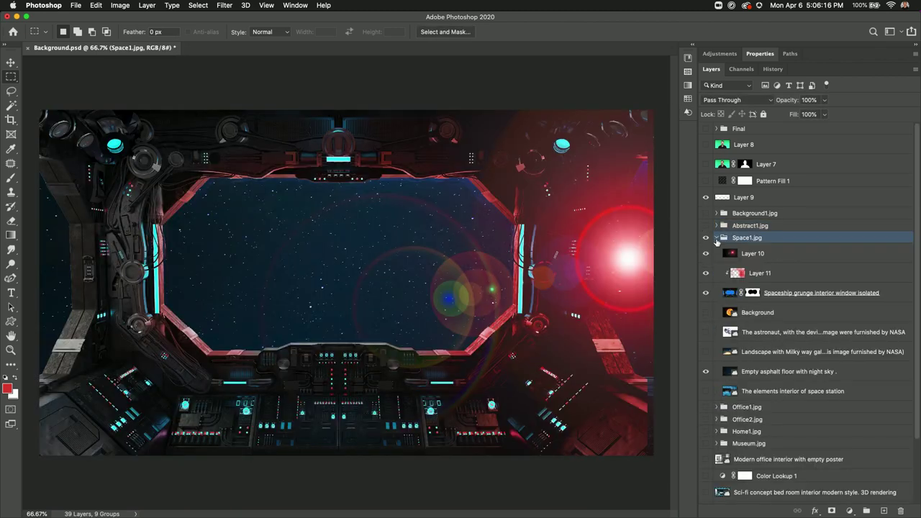
click(76, 5)
mouse_move(84, 150)
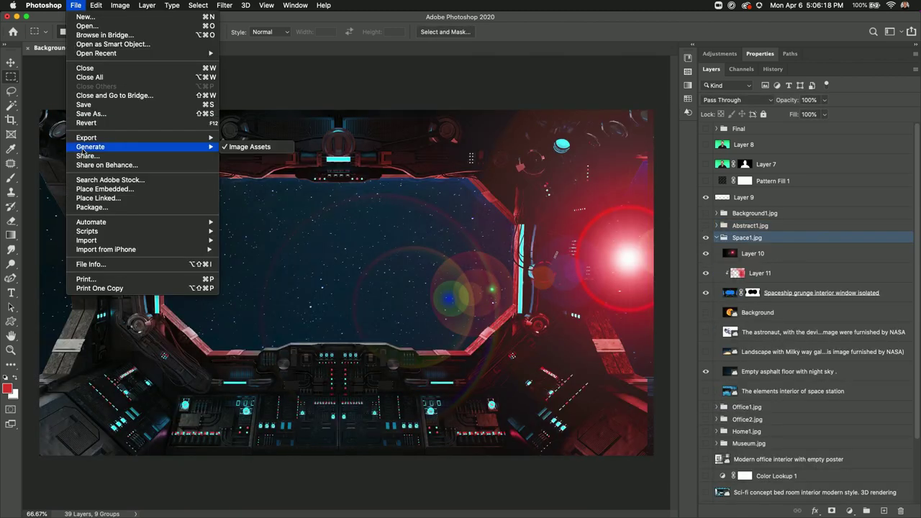
click(241, 148)
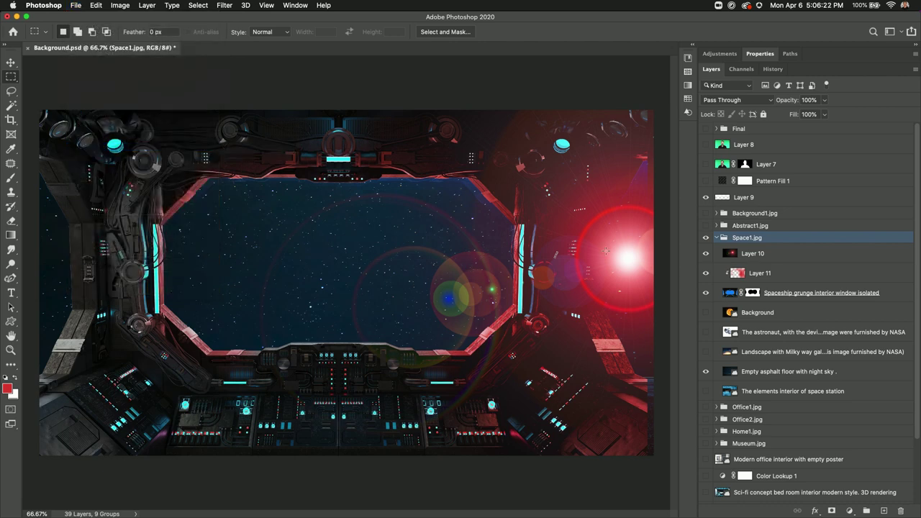
Duplicate the Layer 10 lens flare, flip it horizontally, and move it to the left side.
click(754, 254)
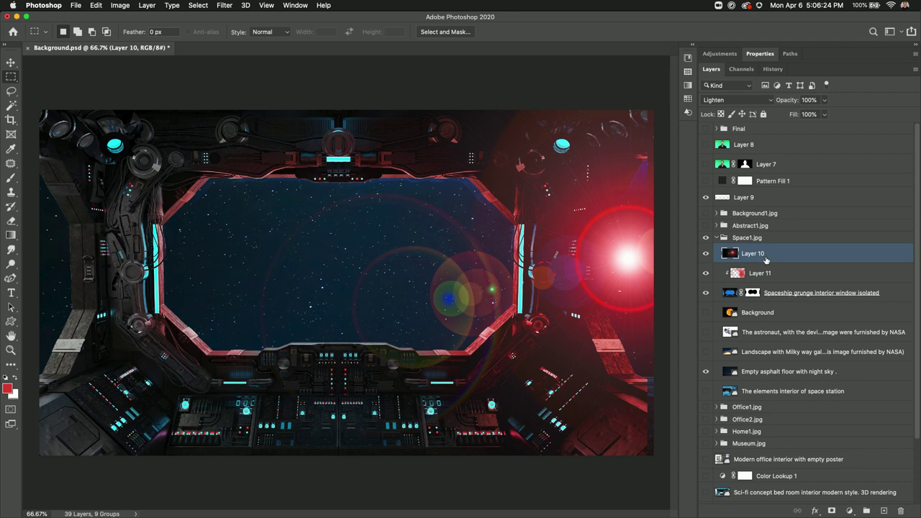
key(super+j)
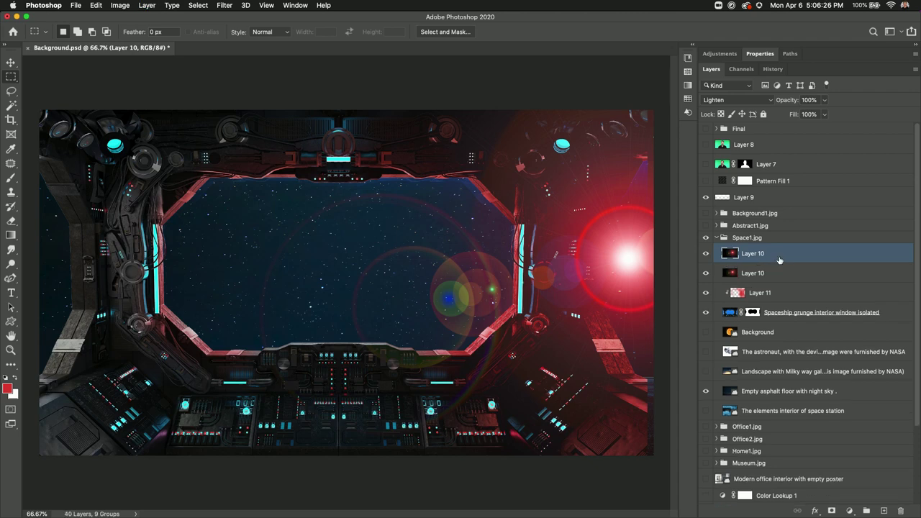
key(super+t)
right_click(503, 221)
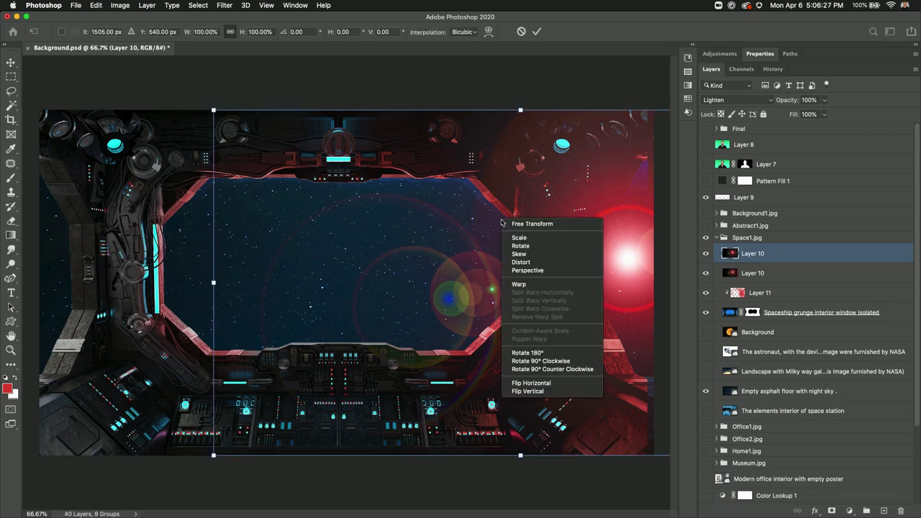
click(534, 385)
drag(525, 284, 154, 295)
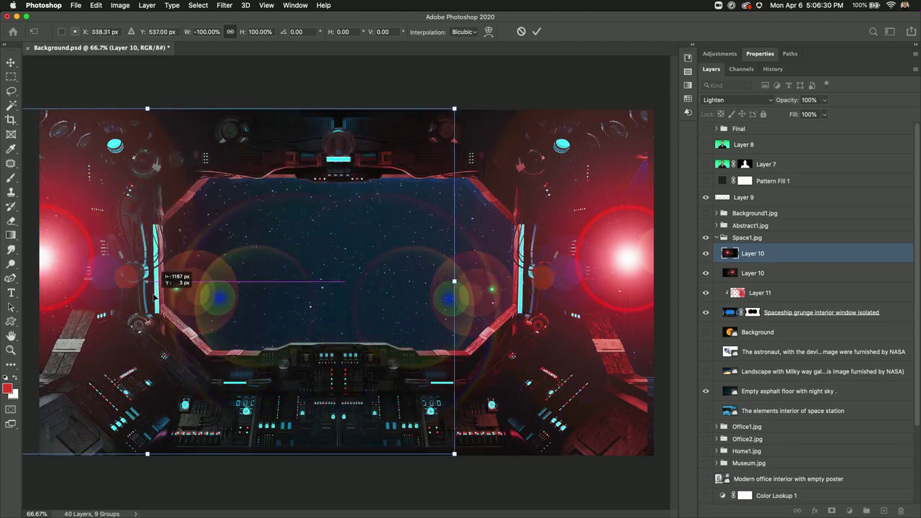
key(Return)
Shift the copied flare's hue toward blue-purple, move it toward the bottom-left, and save.
key(super+u)
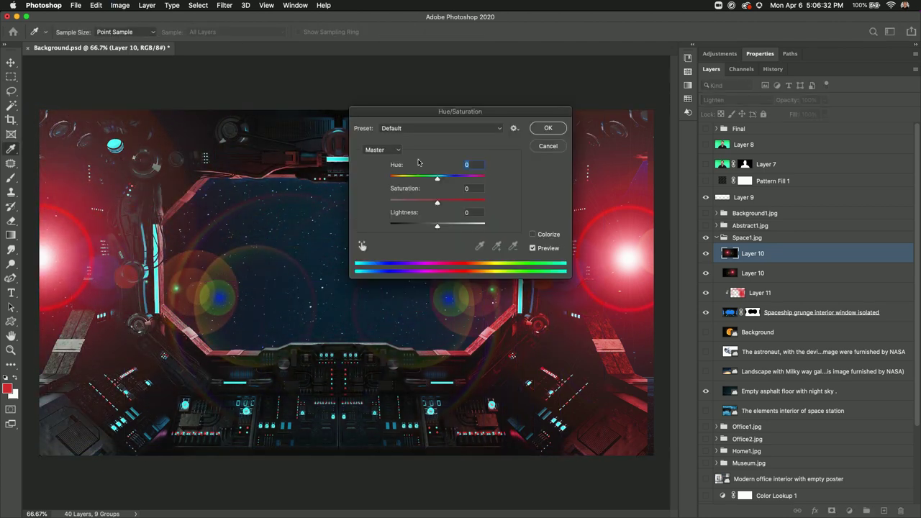
drag(439, 181, 402, 179)
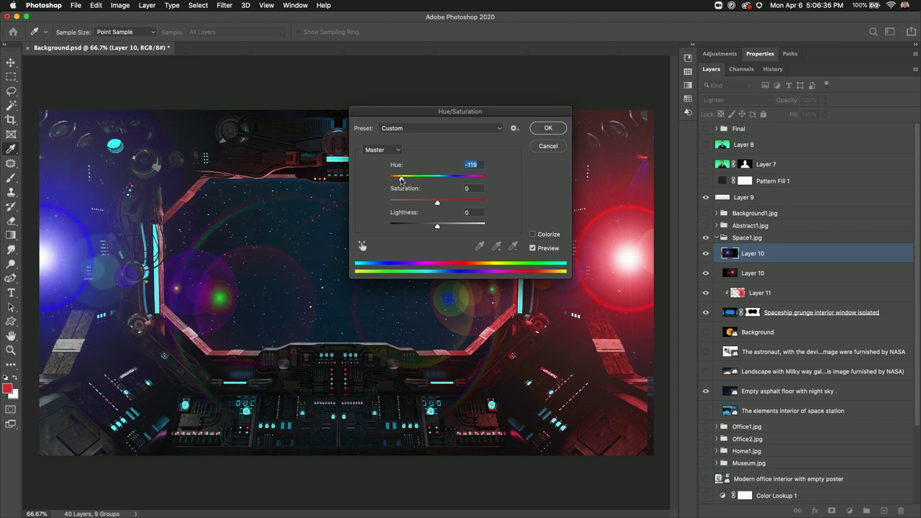
click(547, 129)
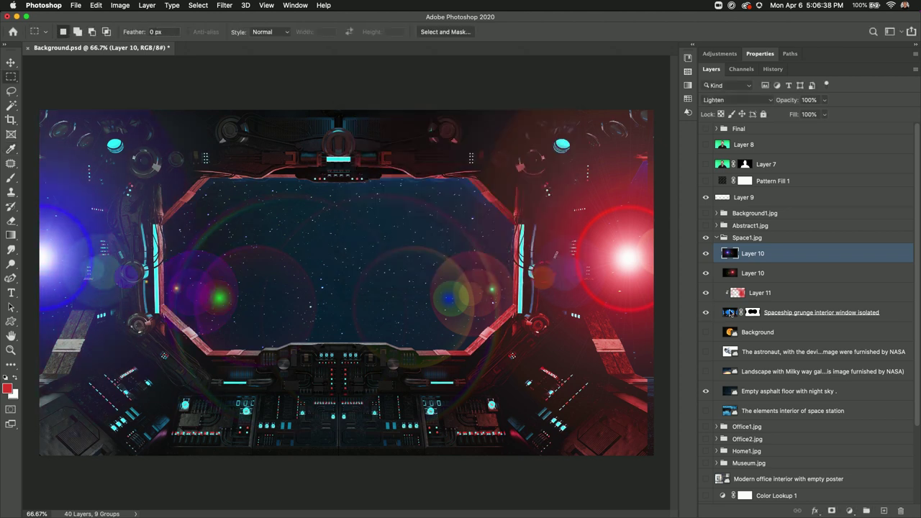
click(763, 293)
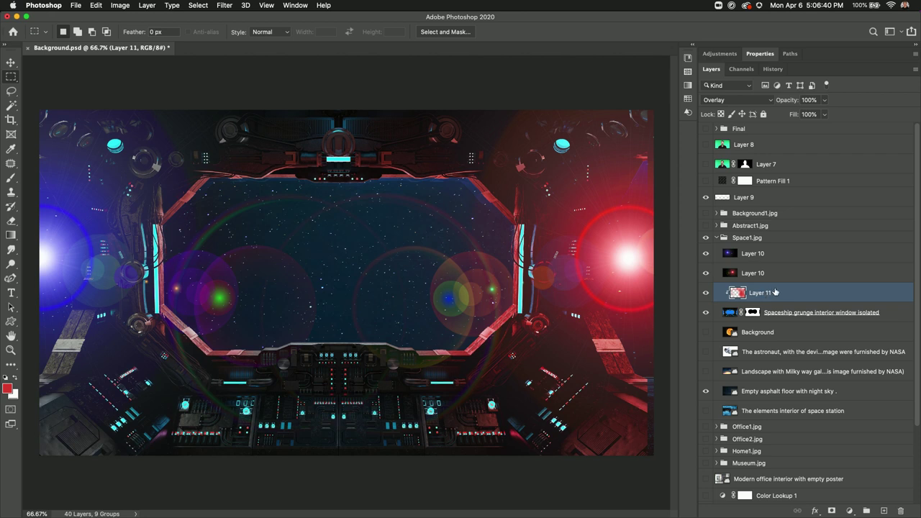
key(ctrl+z)
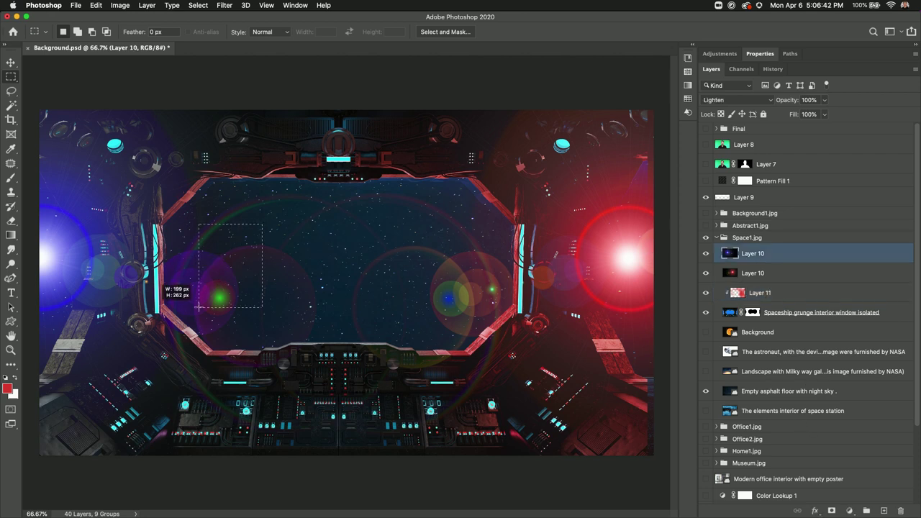
click(10, 62)
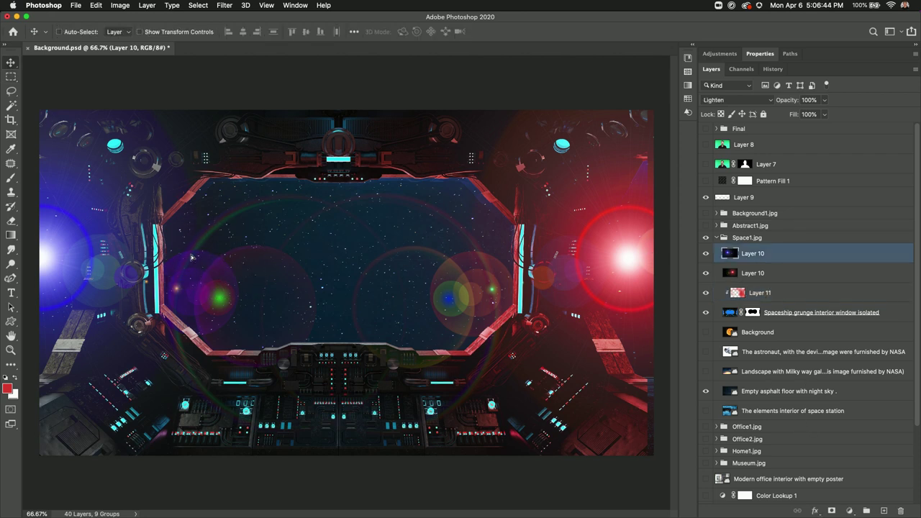
drag(193, 257, 146, 308)
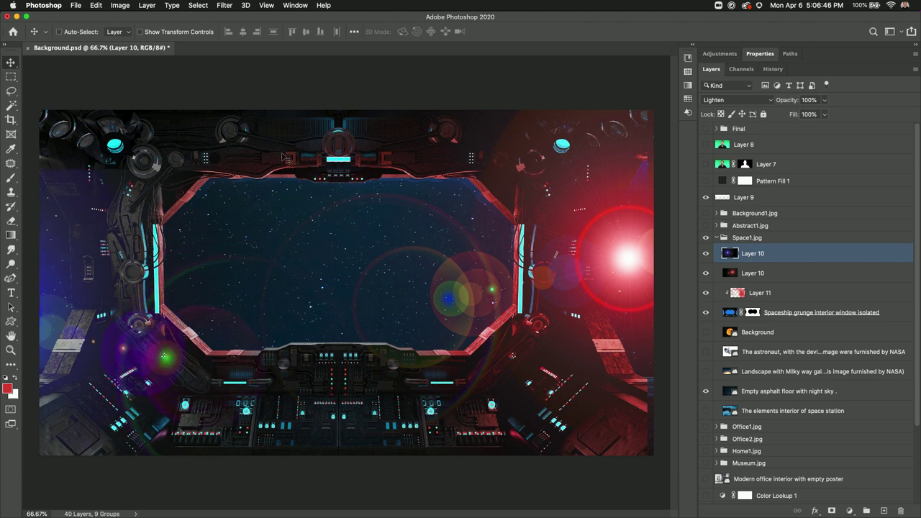
click(736, 240)
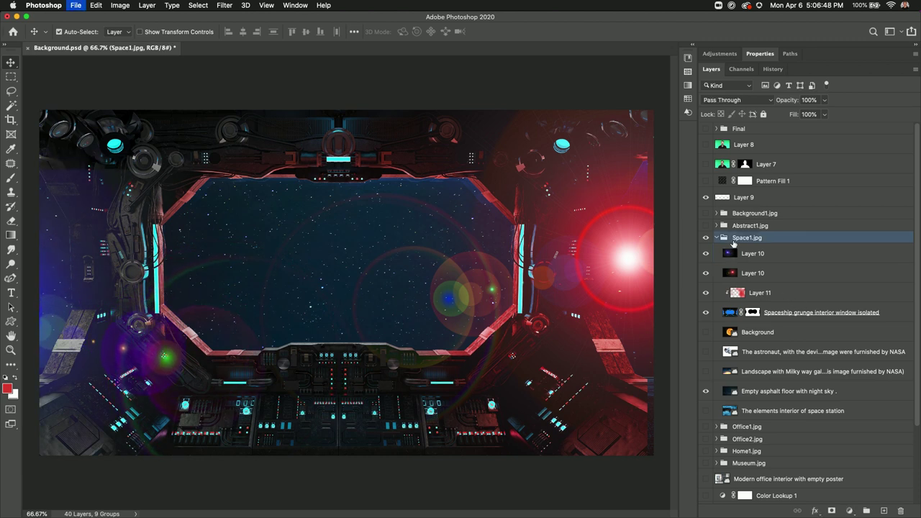
key(super+s)
Scale the Empty asphalt floor with night sky layer to about 204%, reposition it, and save.
click(767, 395)
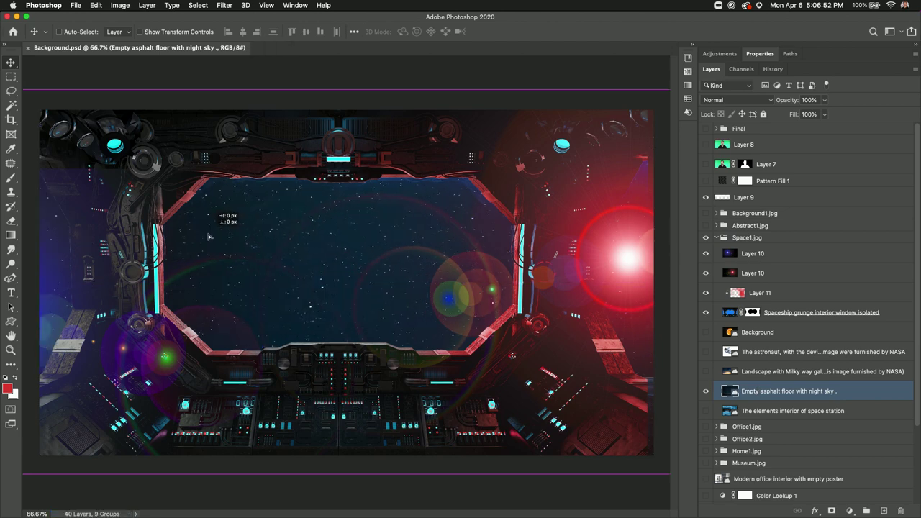
key(super+minus)
key(super+t)
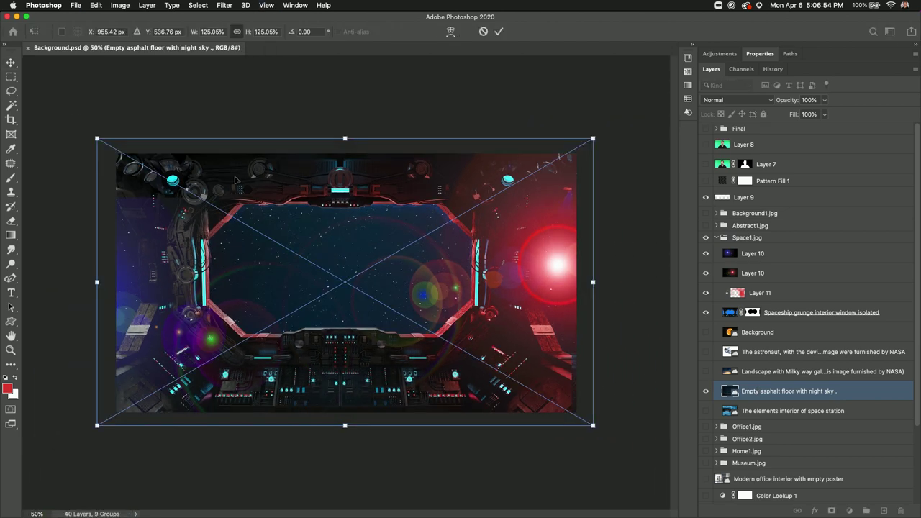
key(super+minus)
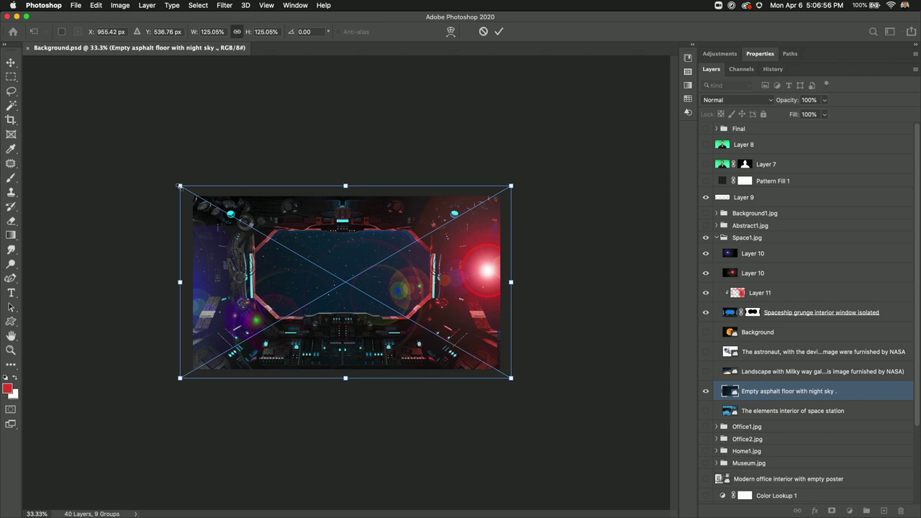
drag(179, 186, 24, 93)
drag(89, 288, 141, 283)
drag(75, 370, 23, 400)
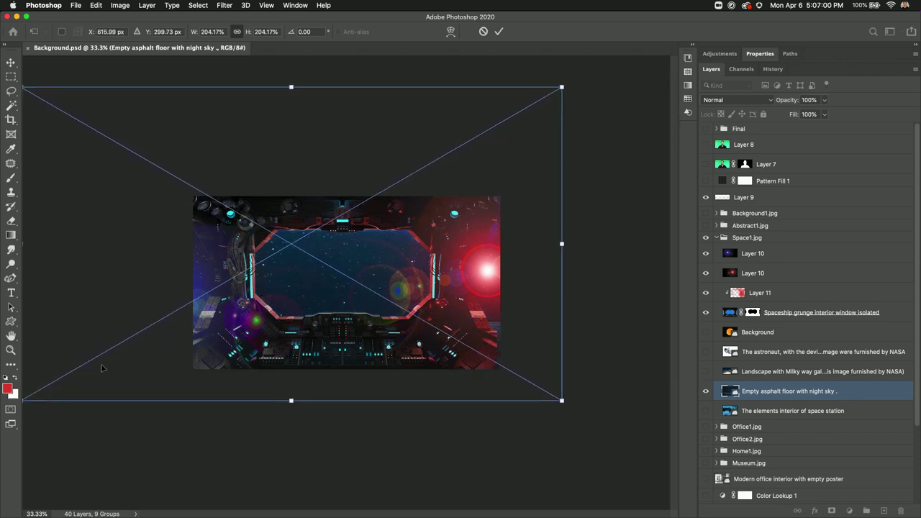
key(Return)
drag(204, 261, 244, 295)
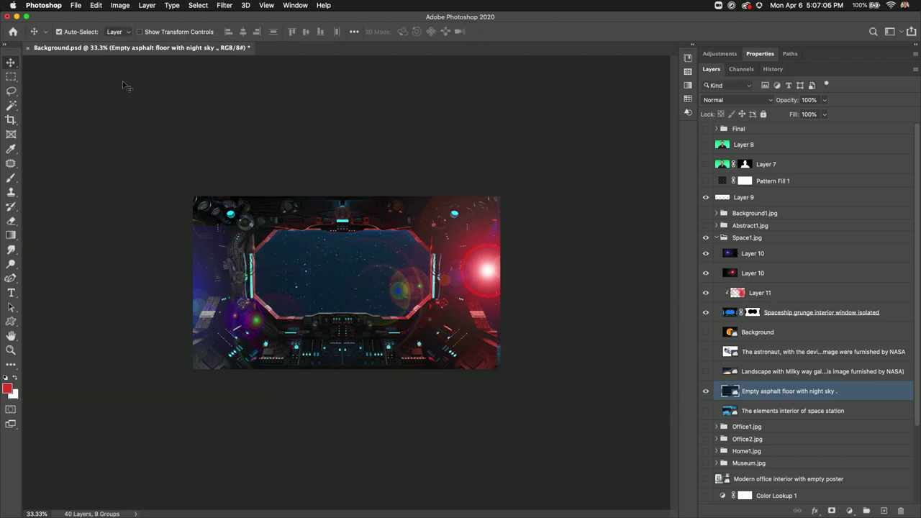
key(super+s)
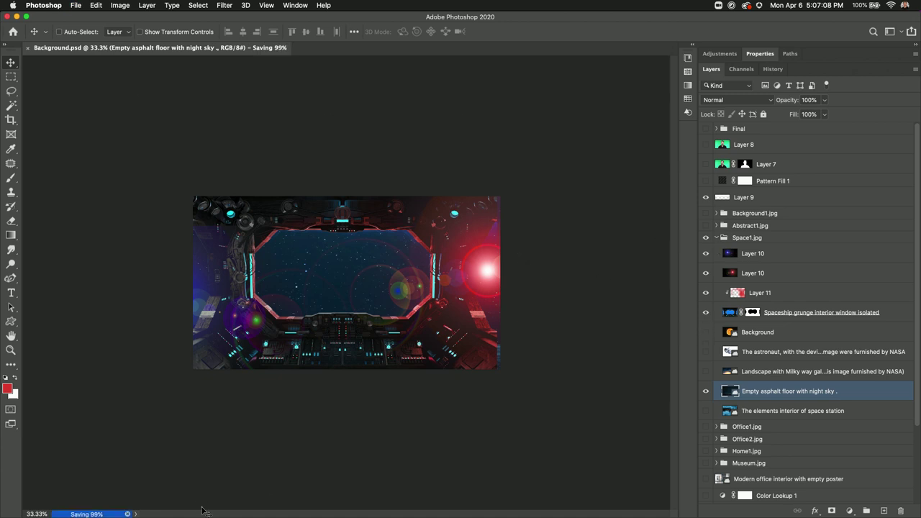
click(295, 5)
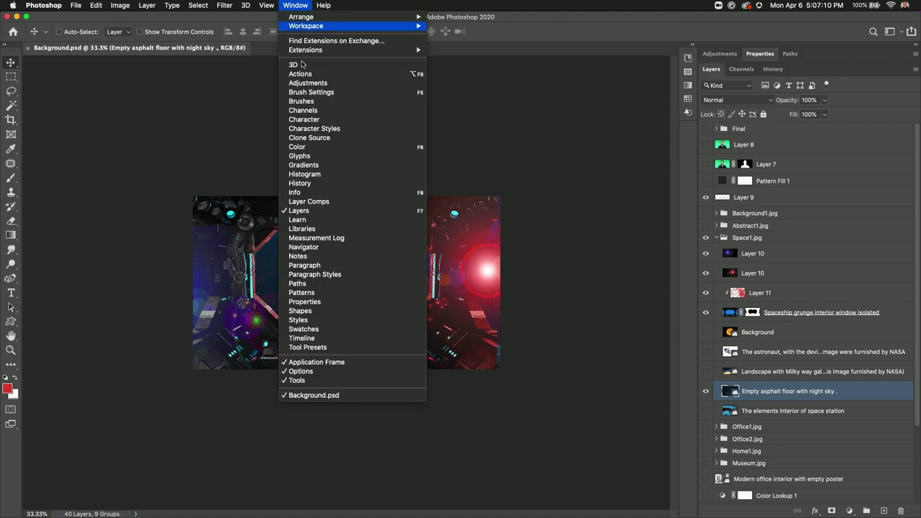
Float the Timeline panel and create a video timeline with layer tracks.
click(324, 339)
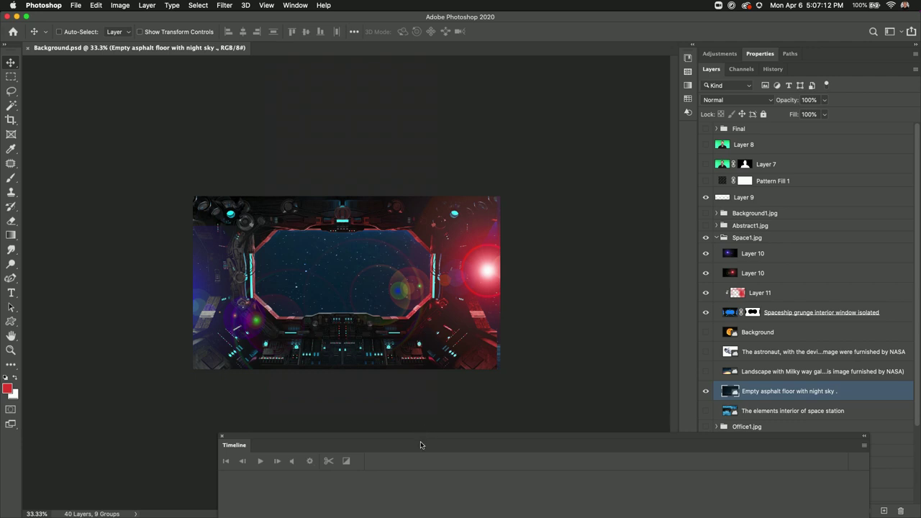
drag(421, 445, 348, 205)
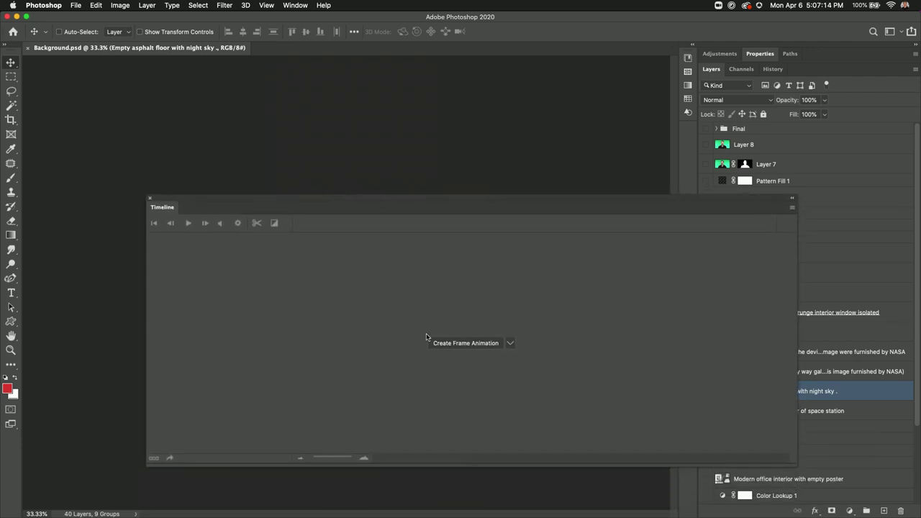
click(510, 344)
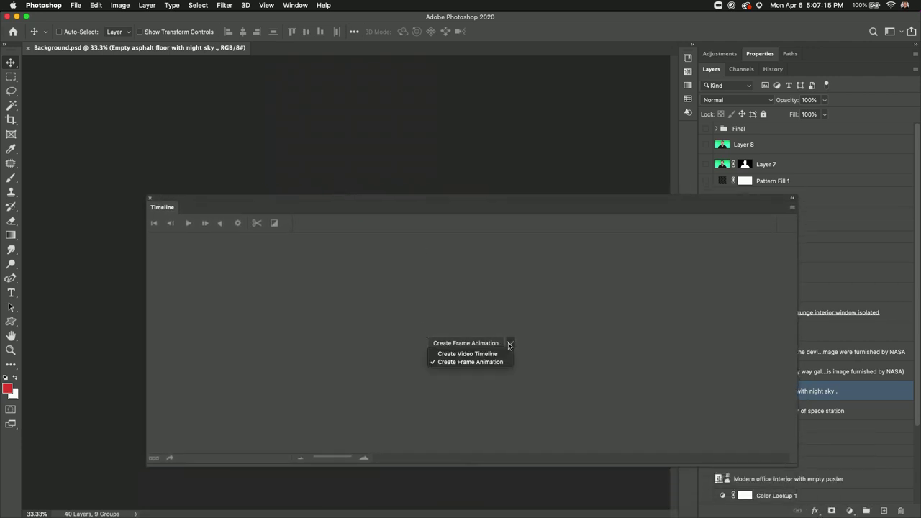
click(448, 354)
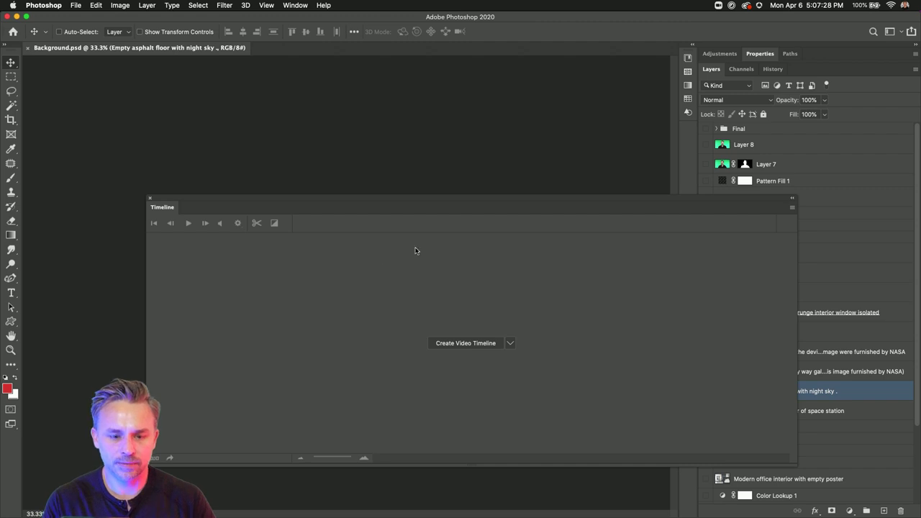
click(467, 344)
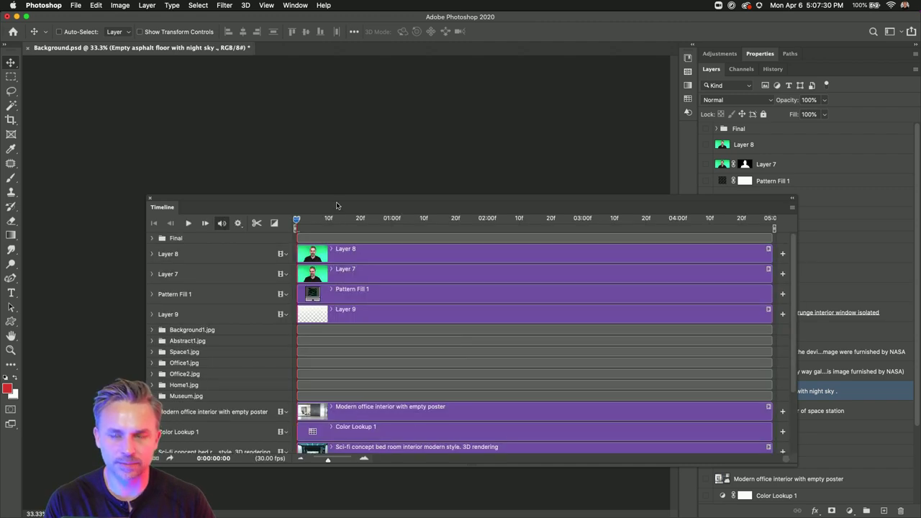
drag(336, 206, 574, 79)
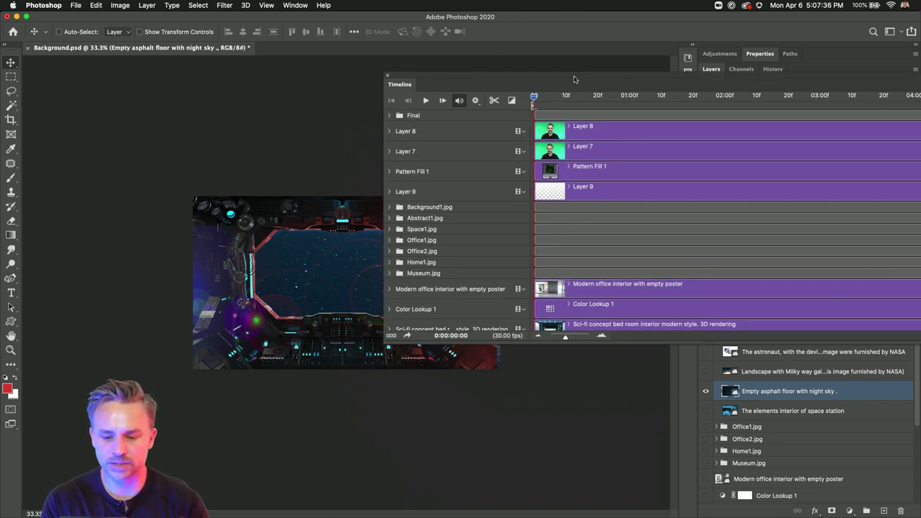
Reselect the night sky layer and expand the Space1.jpg group's tracks in the timeline.
scroll(765, 410, down, 1)
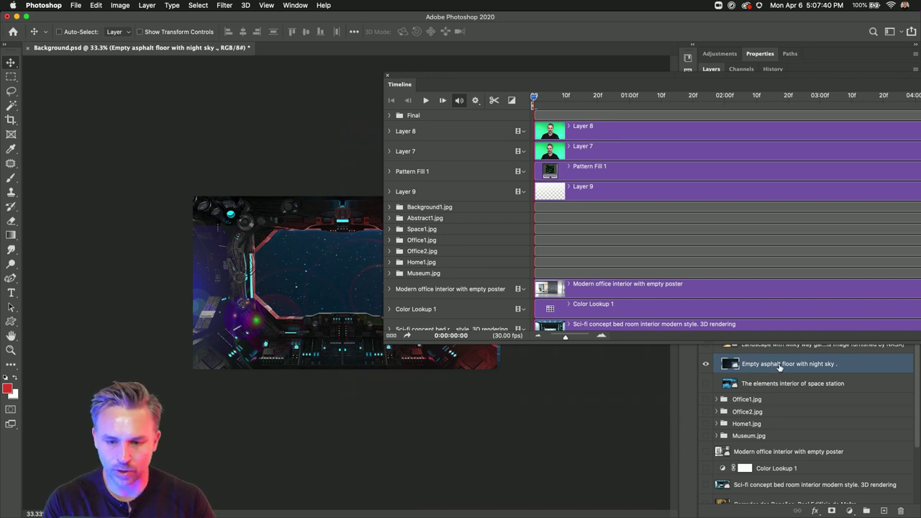
click(784, 383)
click(756, 366)
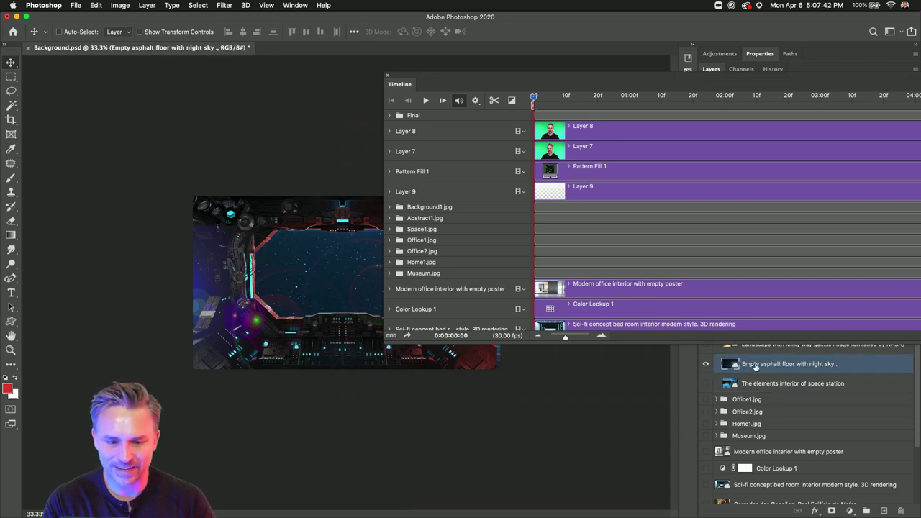
click(393, 230)
click(389, 229)
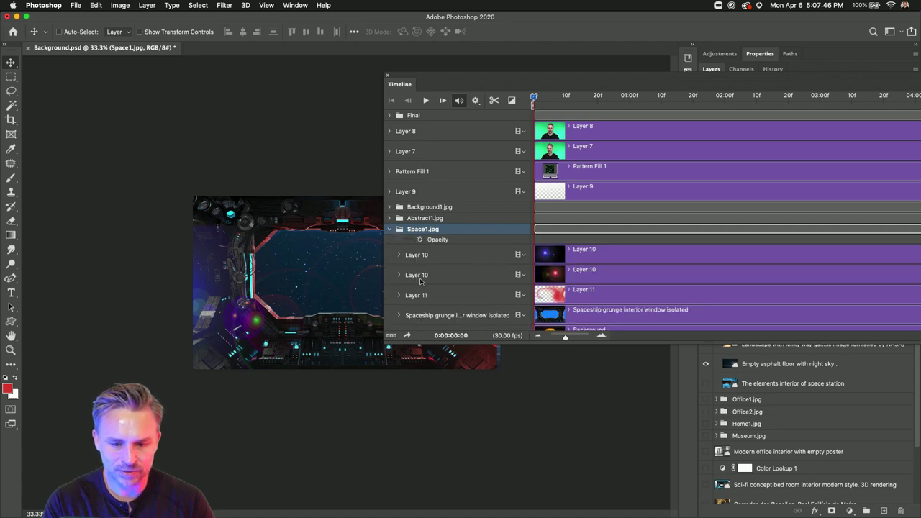
Expand the night-sky layer's track and set a Transform keyframe at the start.
drag(519, 85, 347, 67)
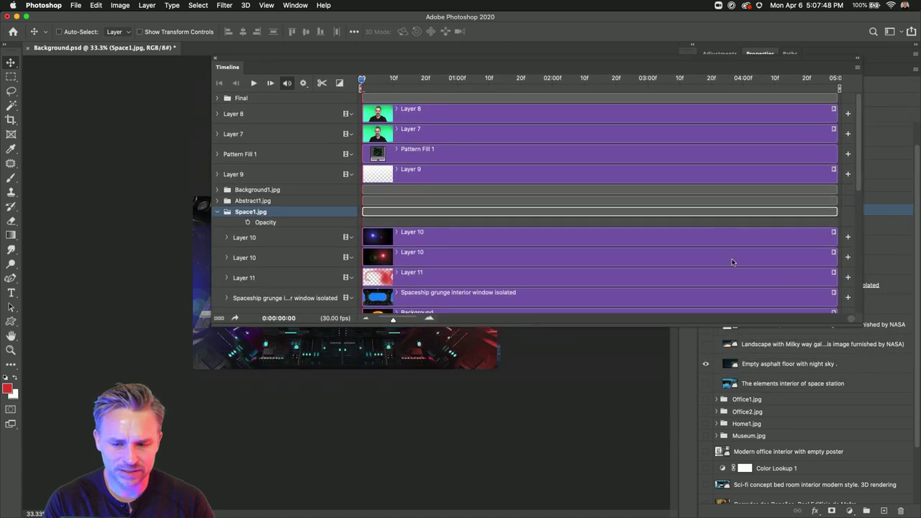
drag(829, 329, 839, 432)
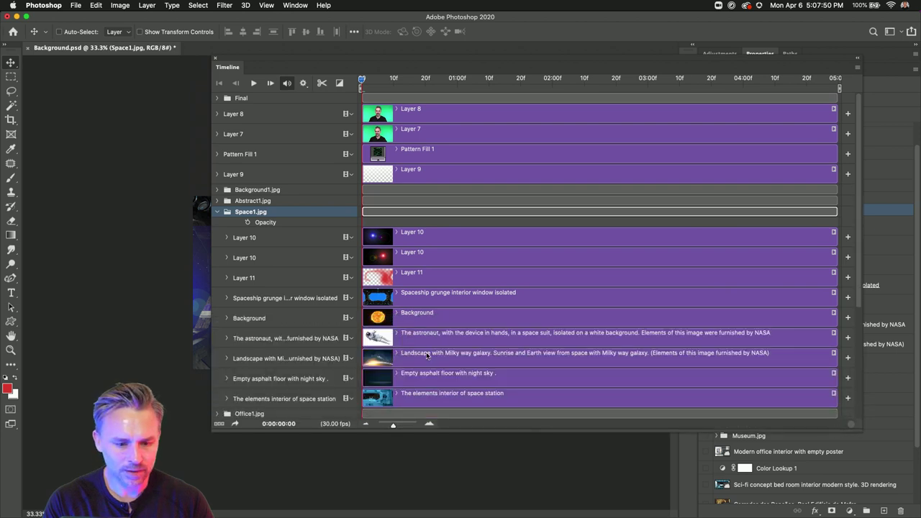
click(389, 374)
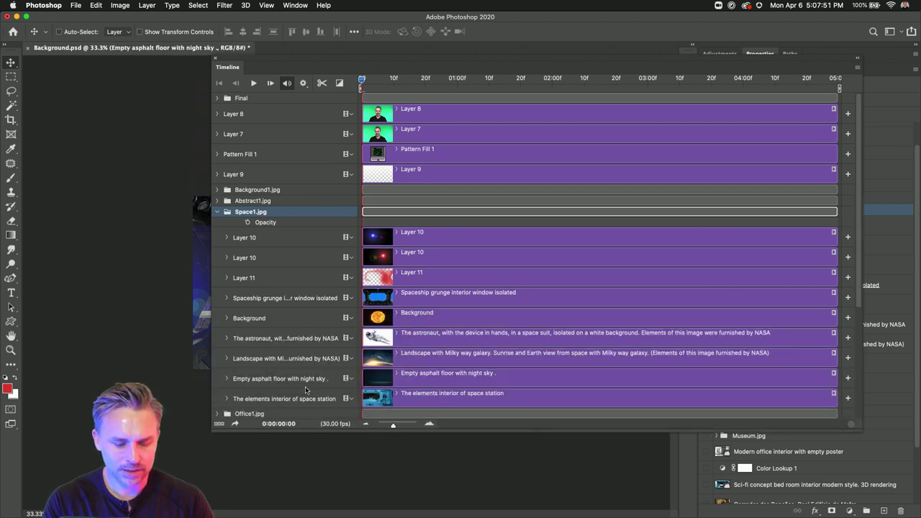
click(226, 379)
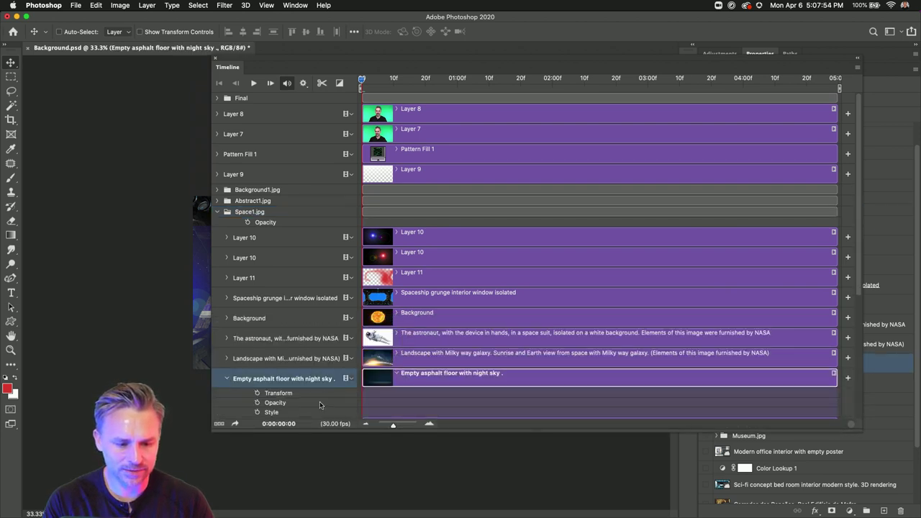
drag(857, 269, 862, 310)
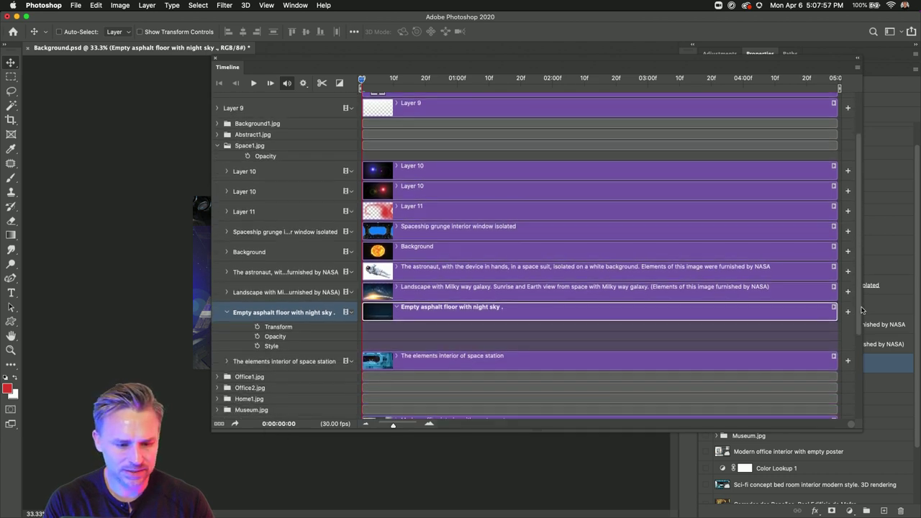
click(258, 327)
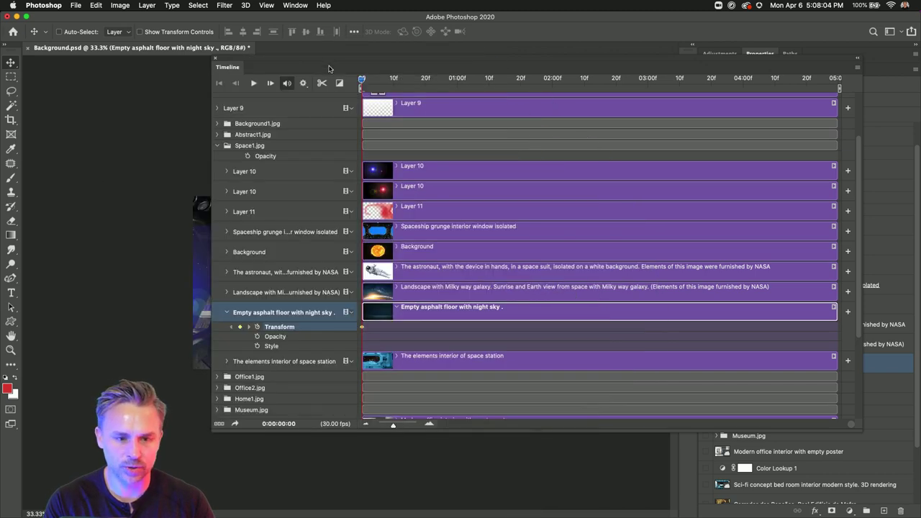
Dock the Timeline panel along the bottom and move the playhead near the clip's end.
drag(329, 69, 179, 187)
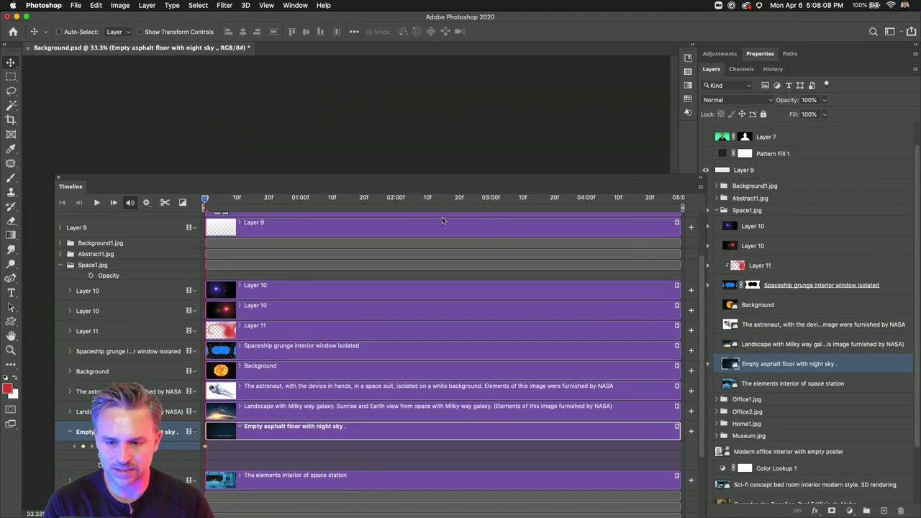
drag(442, 186, 631, 358)
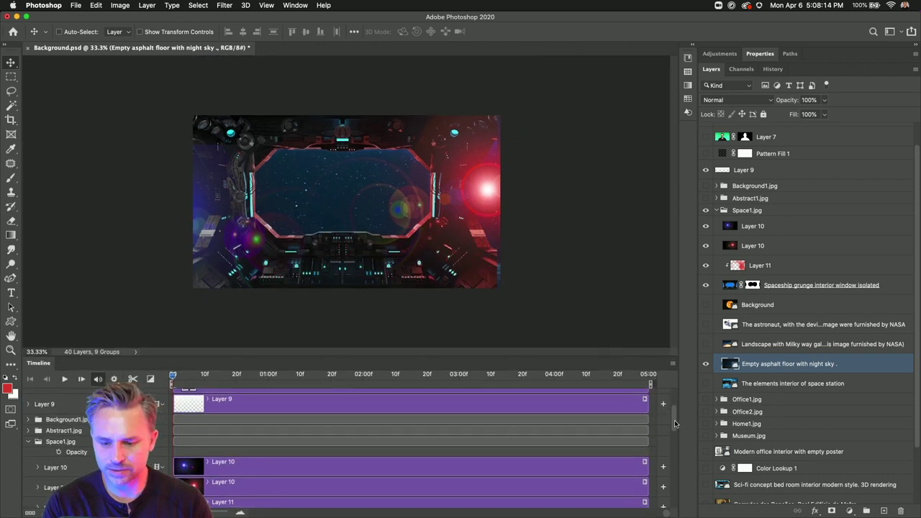
drag(675, 423, 678, 455)
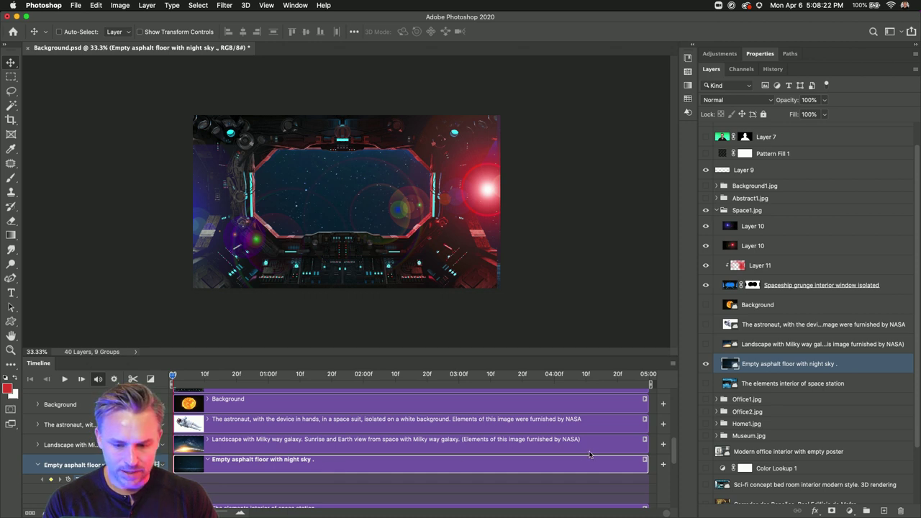
drag(674, 444, 680, 465)
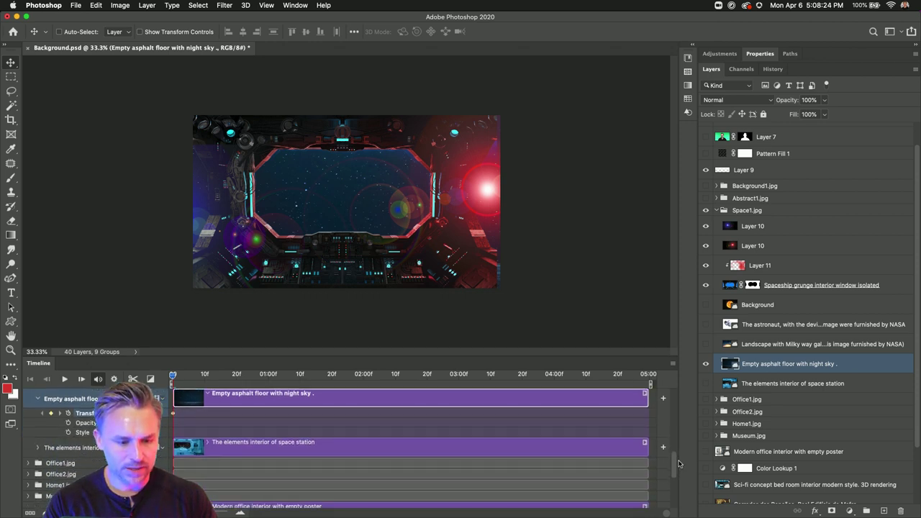
mouse_move(173, 374)
mouse_down()
mouse_move(621, 377)
mouse_move(164, 380)
mouse_up()
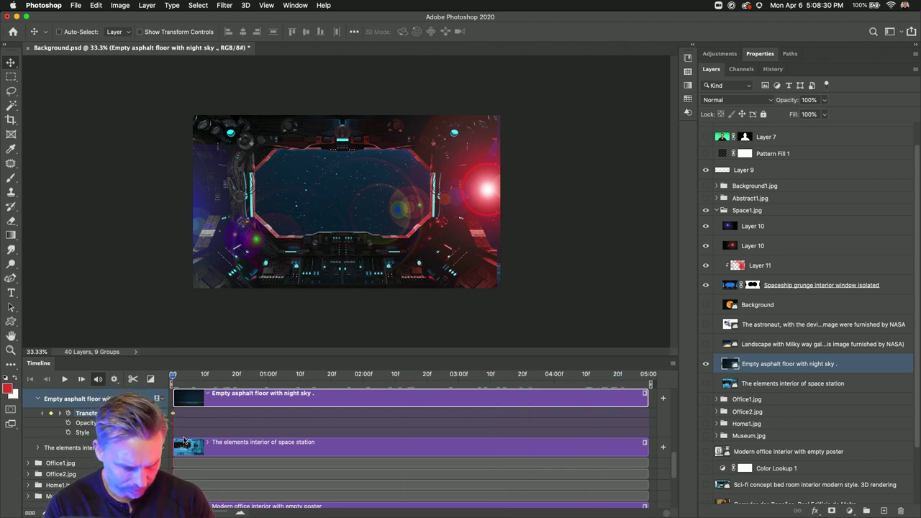
Preview the animation, then add a Transform keyframe at the clip's end.
click(64, 379)
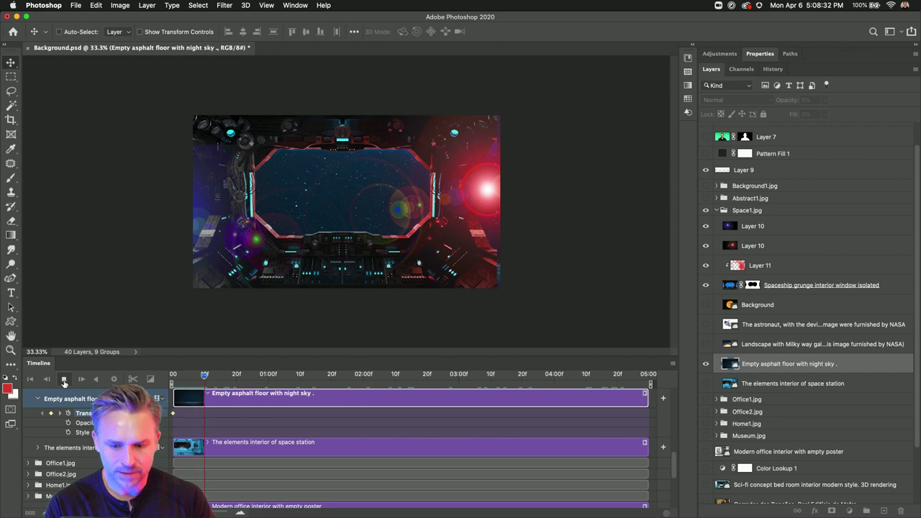
click(63, 379)
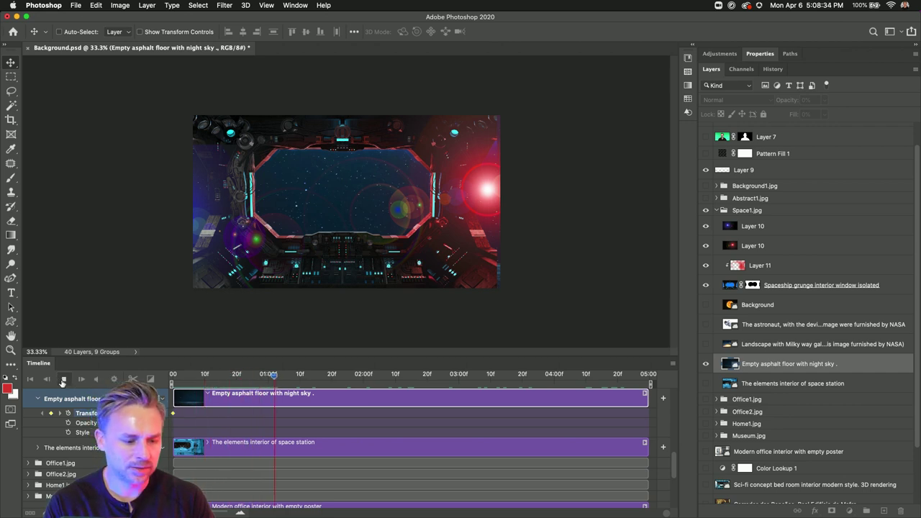
drag(273, 380, 407, 382)
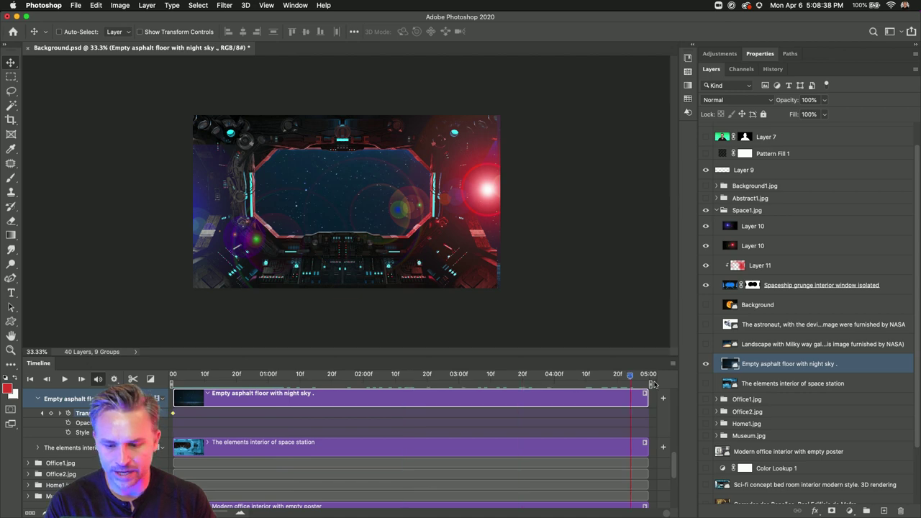
click(648, 379)
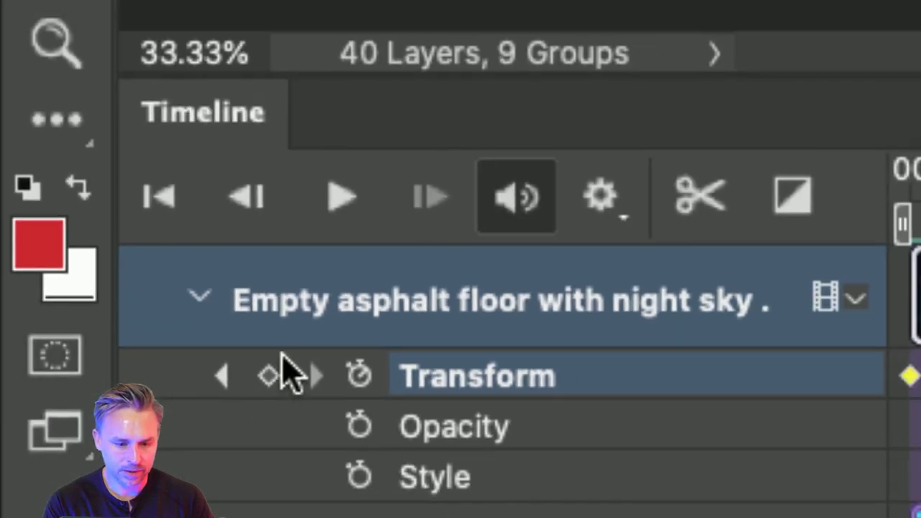
click(268, 376)
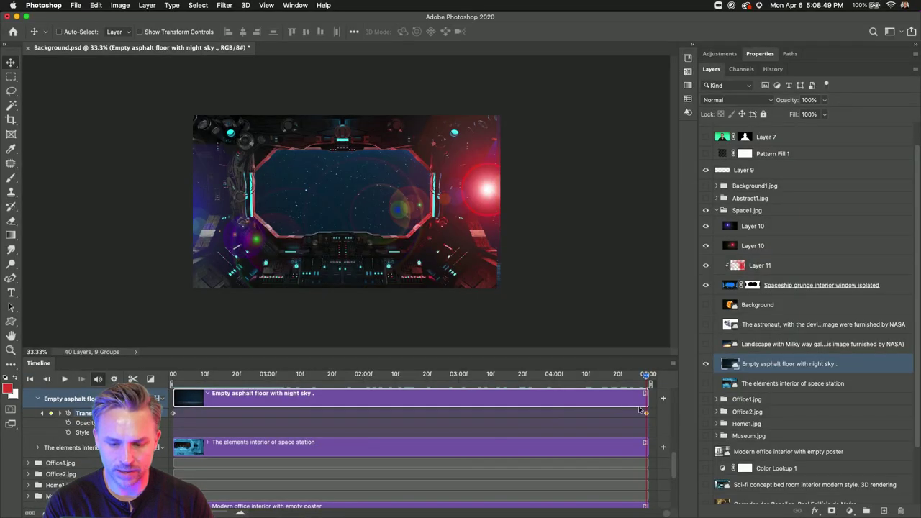
At about 02:15f slide the night-sky layer 547 px right, replay the motion, and save.
click(411, 375)
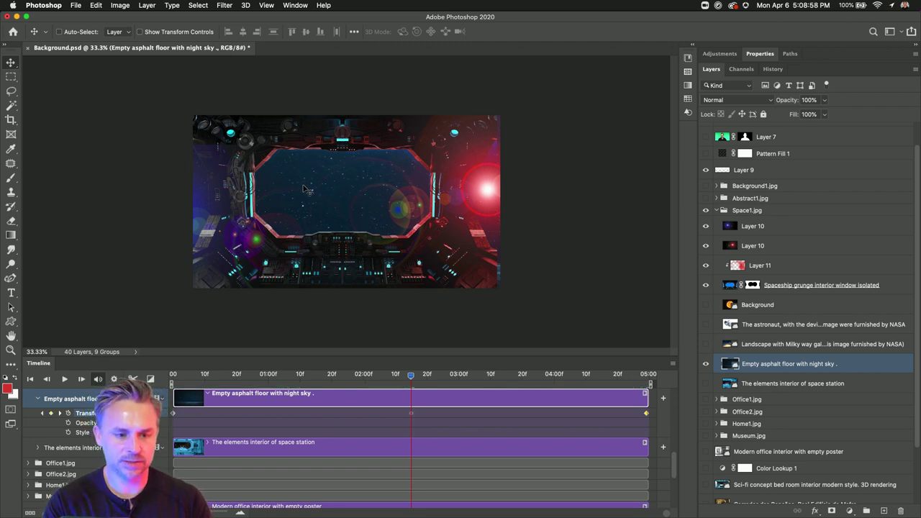
drag(307, 189, 394, 191)
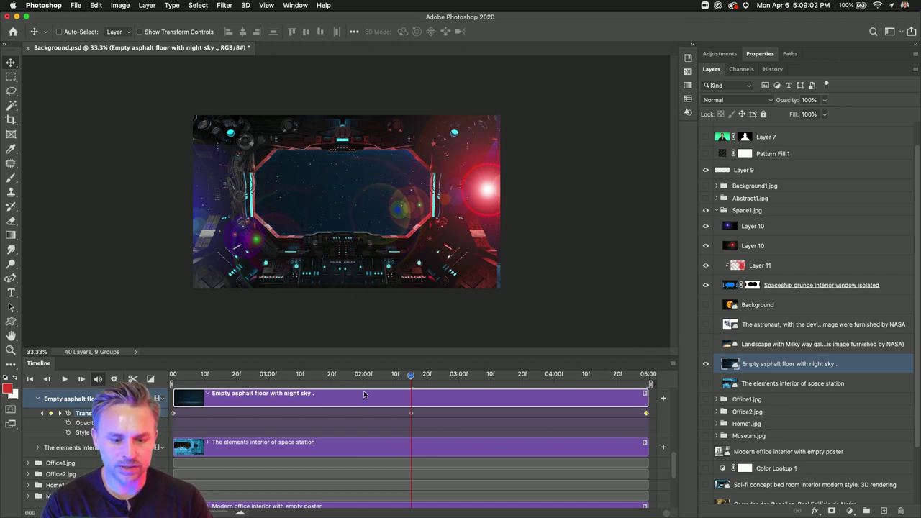
click(199, 375)
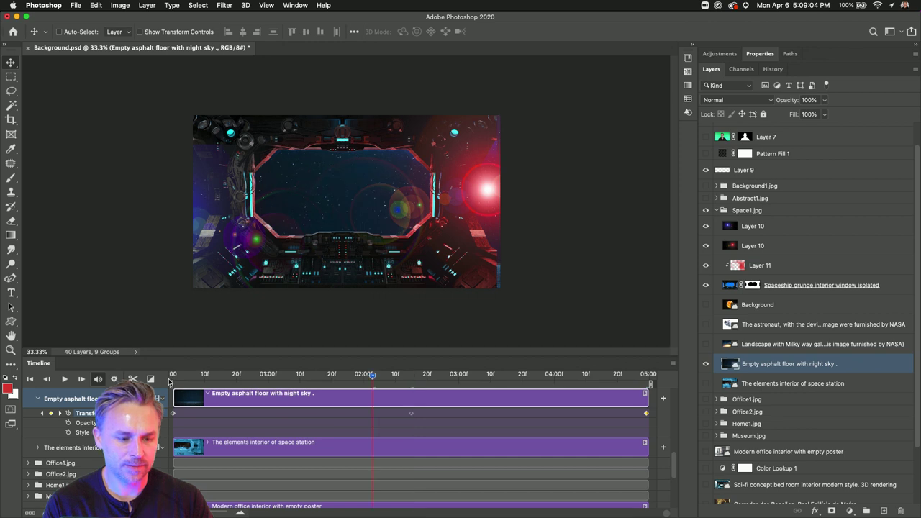
click(210, 375)
key(space)
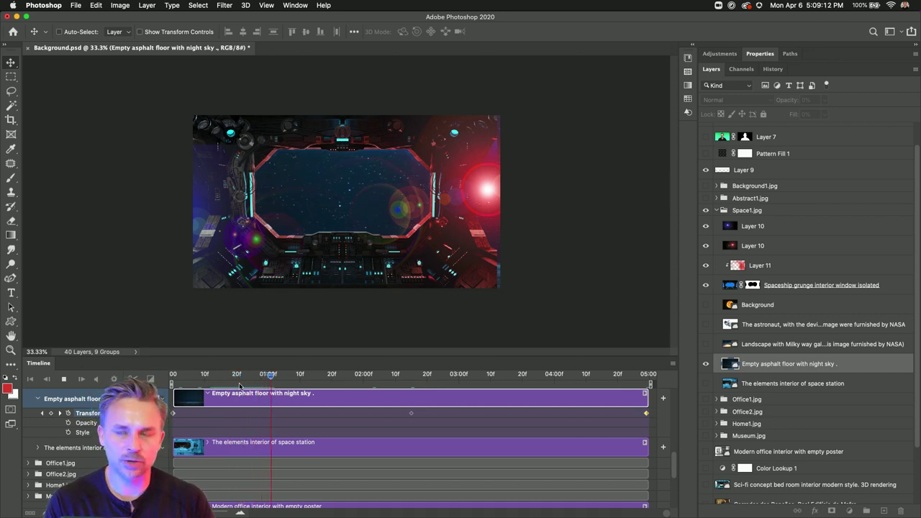
key(space)
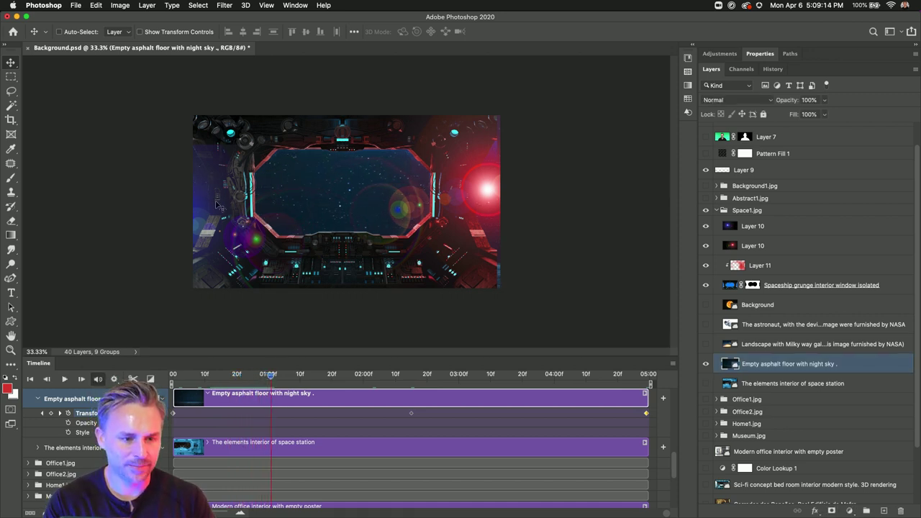
key(super+s)
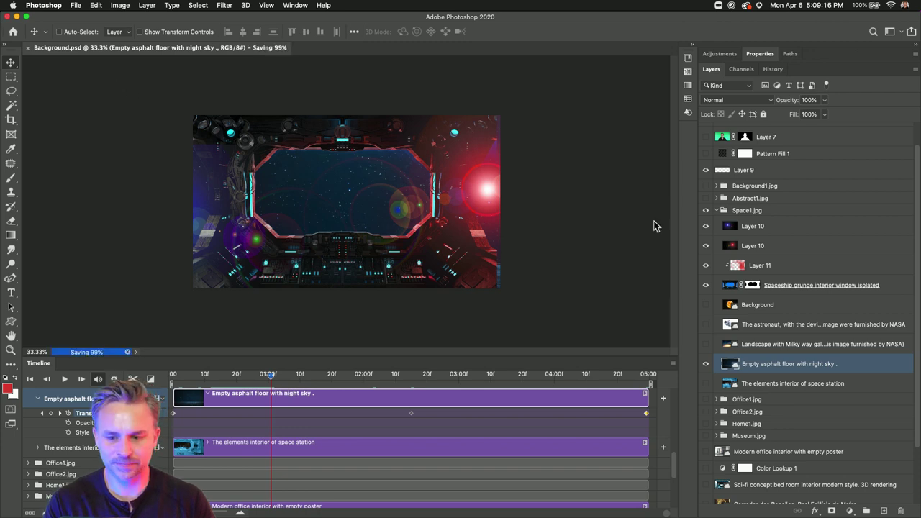
Start Render Video and set the Zoom folder as the output destination.
click(76, 5)
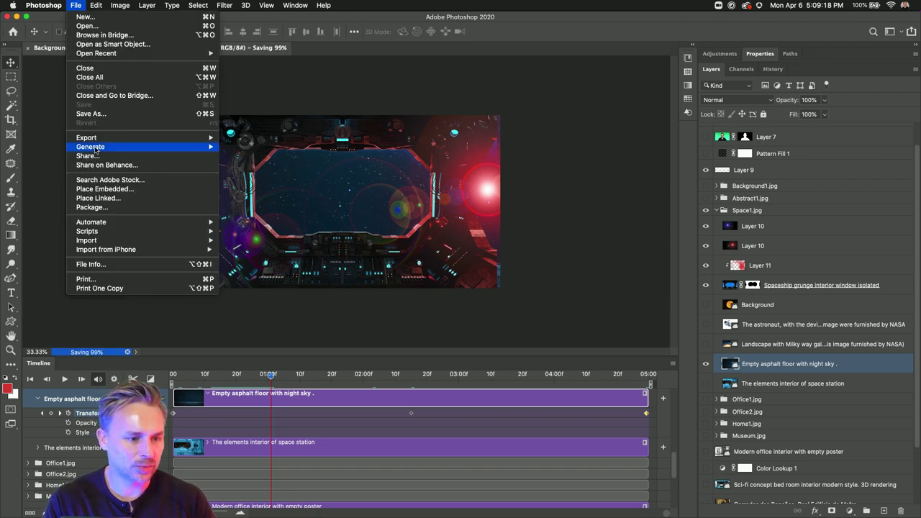
mouse_move(91, 138)
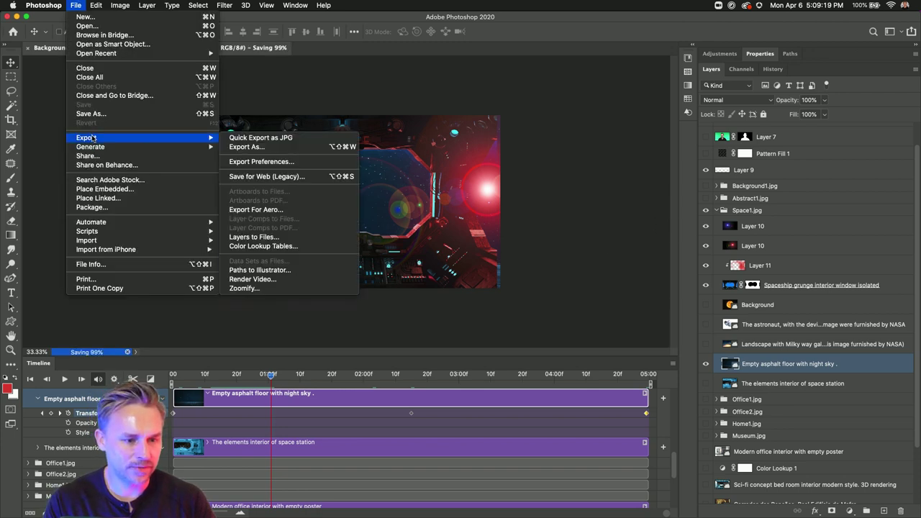
click(274, 280)
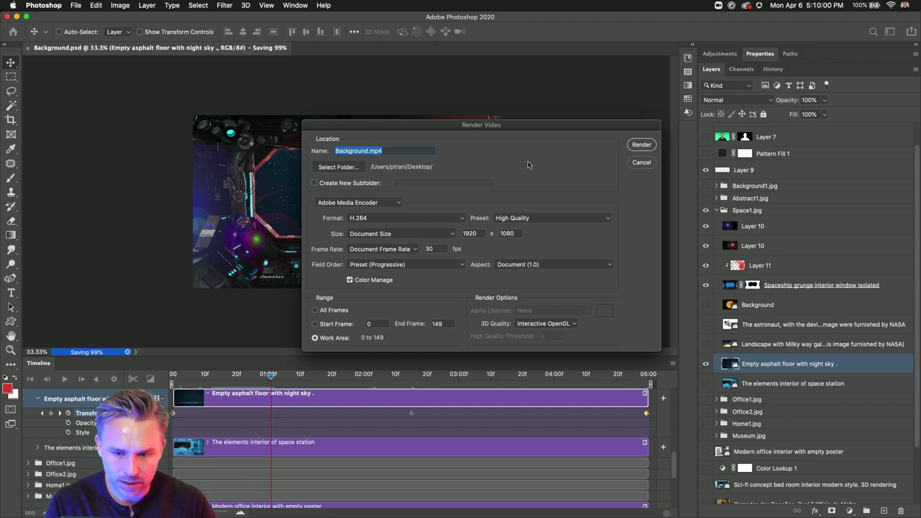
click(352, 168)
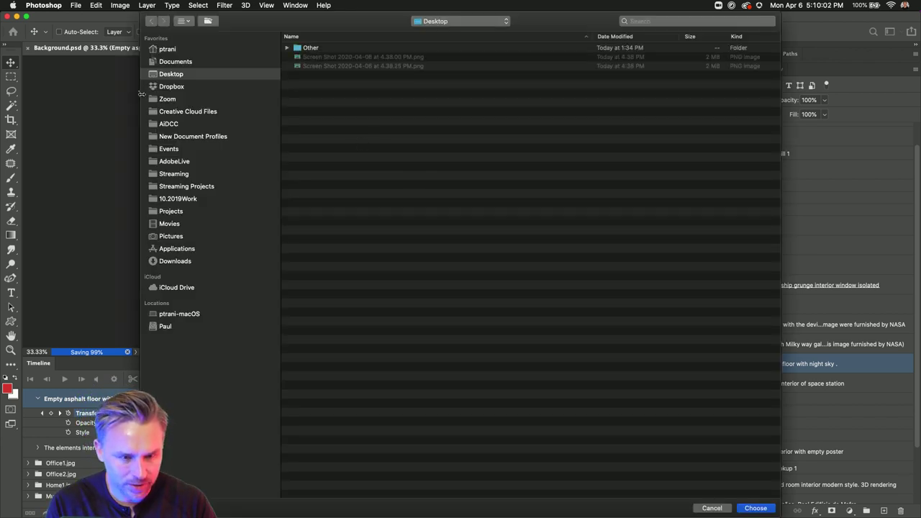
click(153, 99)
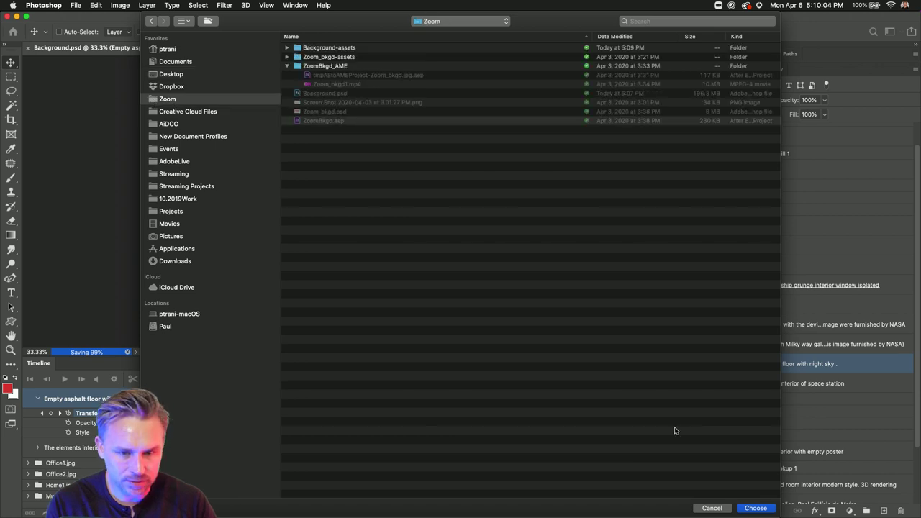
click(755, 509)
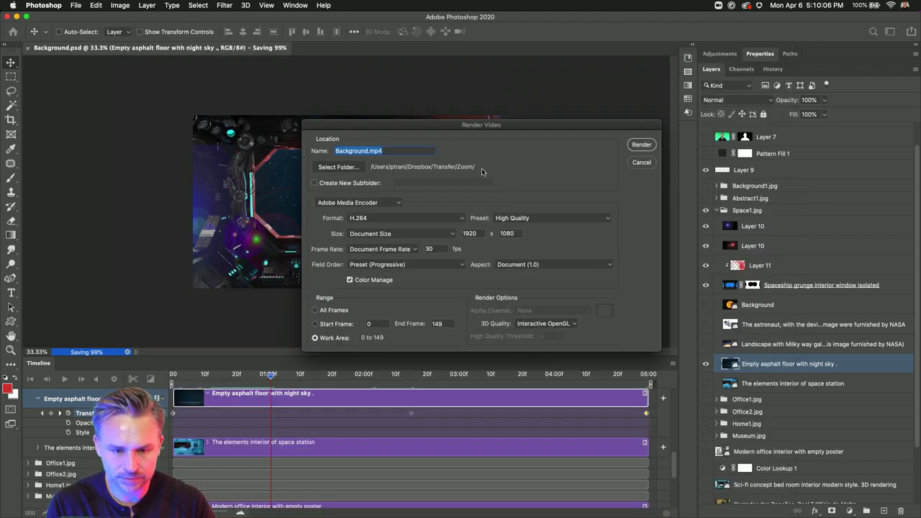
Keep H.264 with Adobe Media Encoder and render the animation to Background.mp4.
click(379, 218)
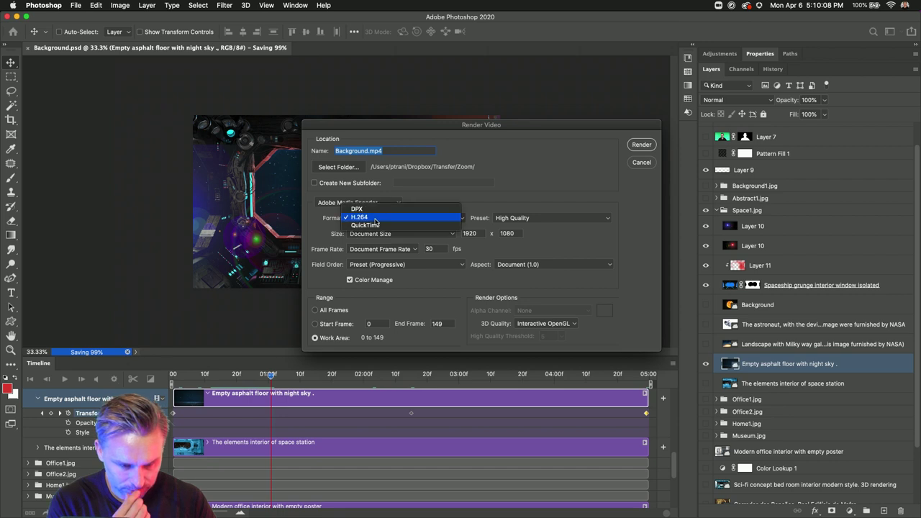
click(367, 217)
click(364, 204)
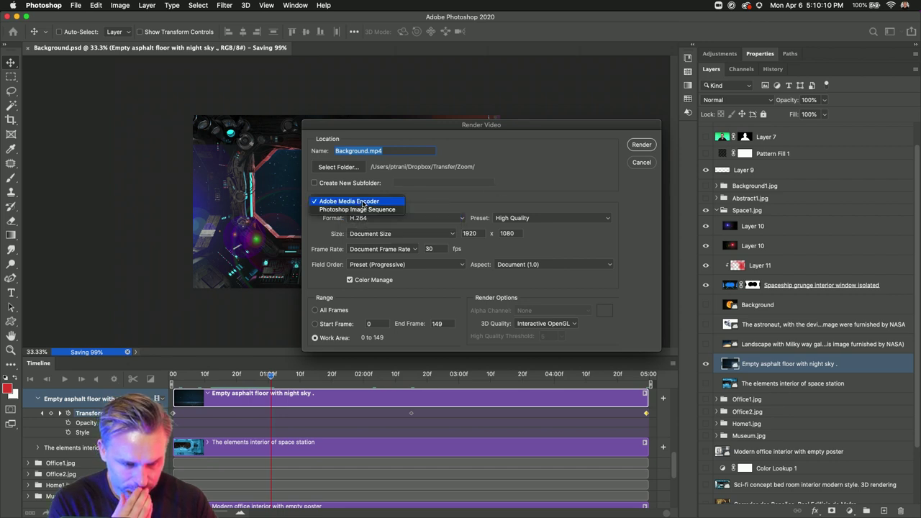
click(462, 203)
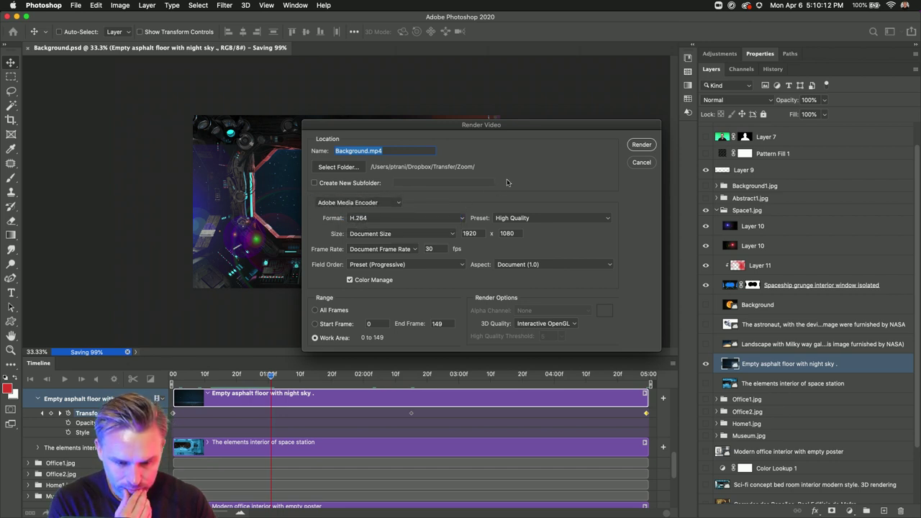
click(642, 144)
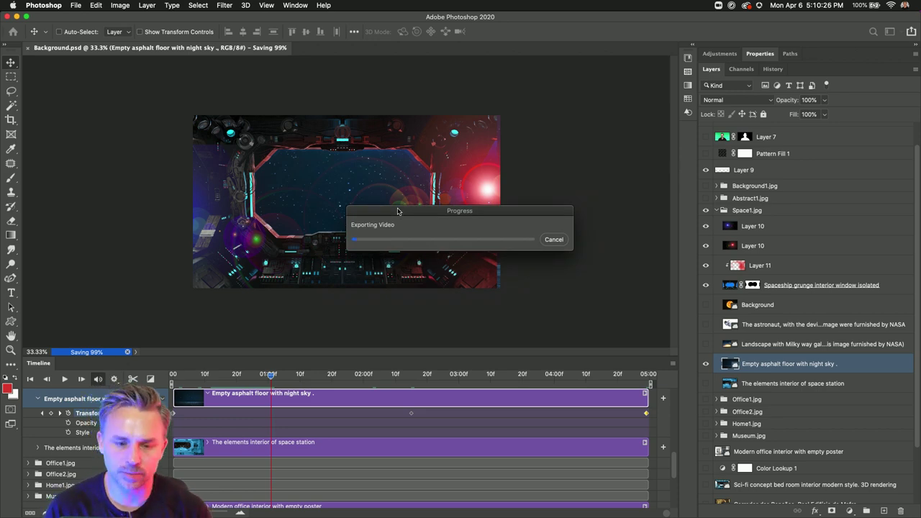
Switch the 'spaceship inside' Adobe Stock search to video results.
click(407, 504)
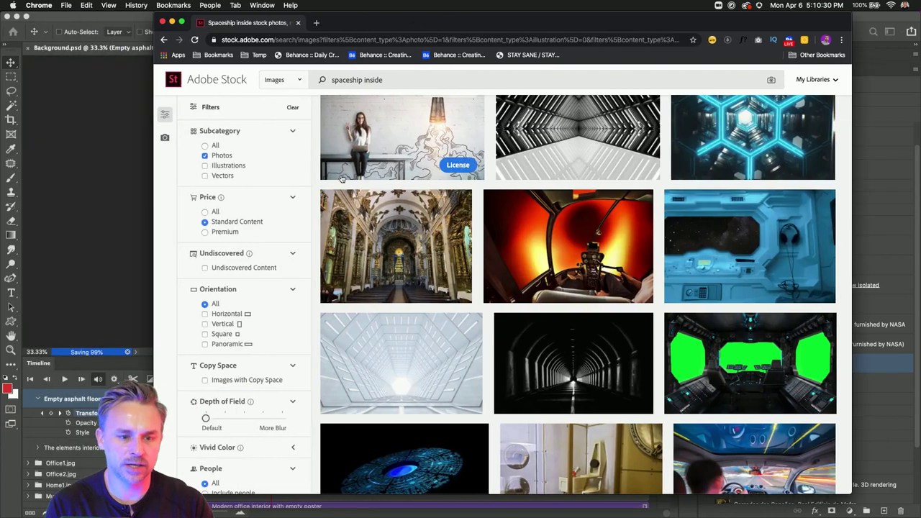
click(280, 80)
click(269, 91)
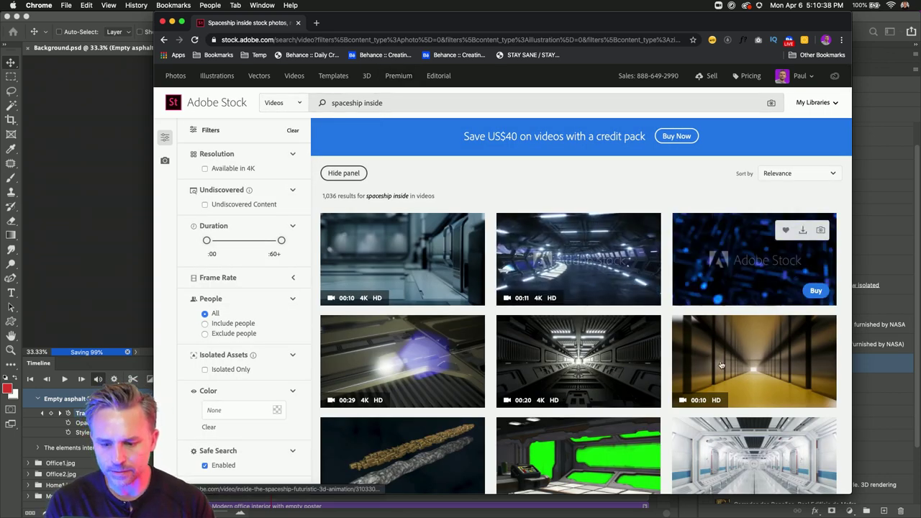
Save the blue-lit spaceship corridor clip to the library, then shift the browser to reveal export progress.
mouse_move(596, 242)
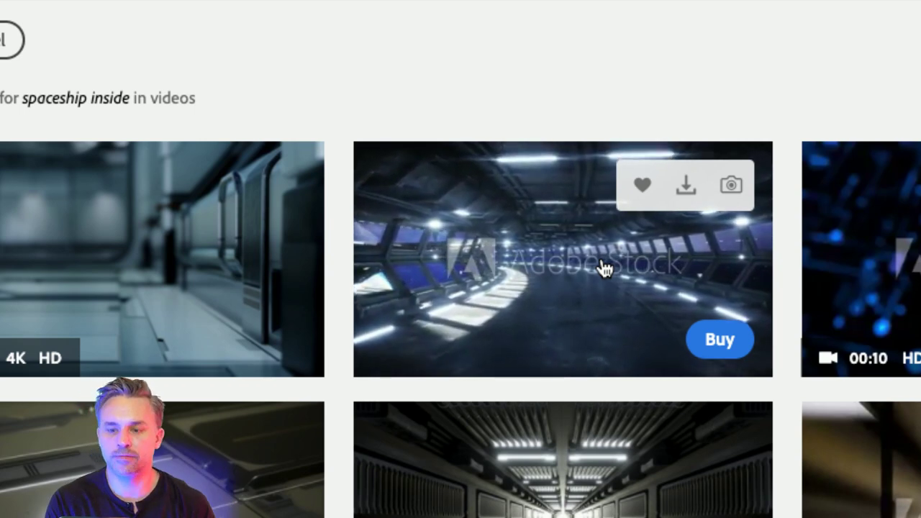
click(641, 189)
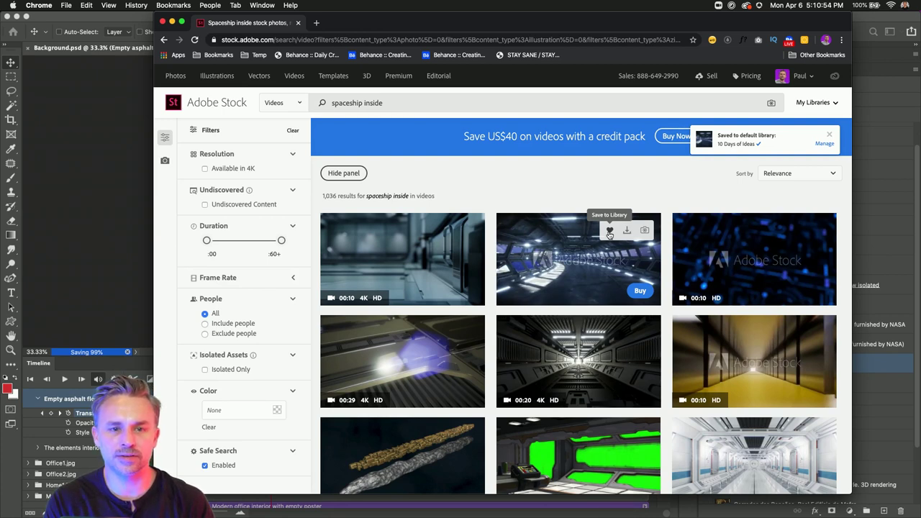
drag(687, 25, 666, 25)
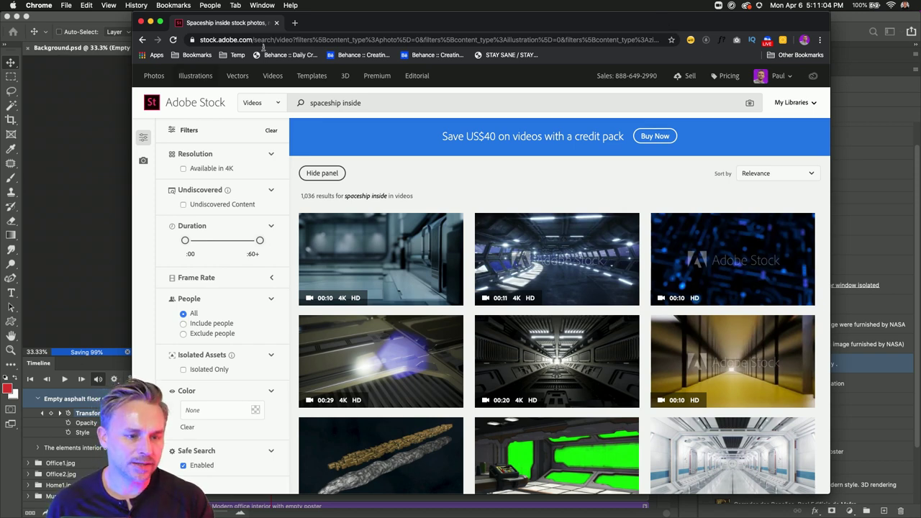
drag(355, 19, 389, 258)
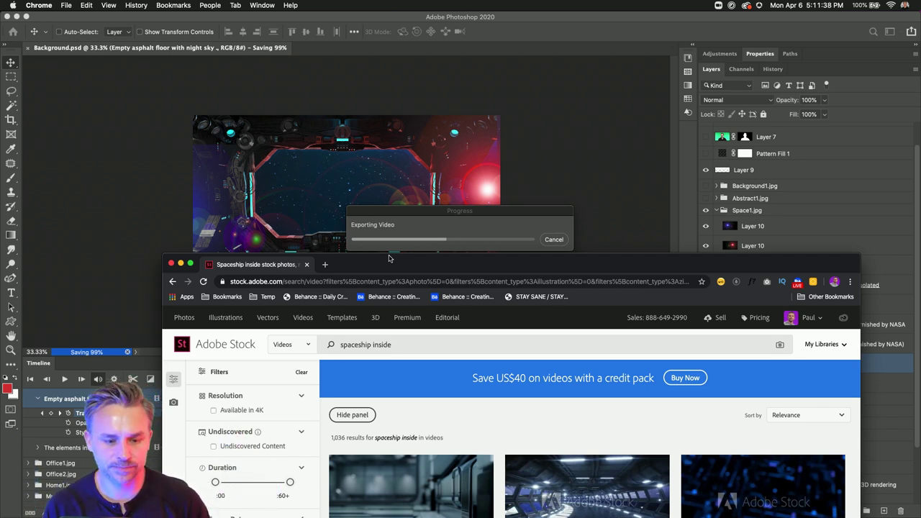
Browse more spaceship video clips in Adobe Stock, then bring Background.psd back in front.
drag(389, 257, 375, 34)
scroll(385, 237, down, 5)
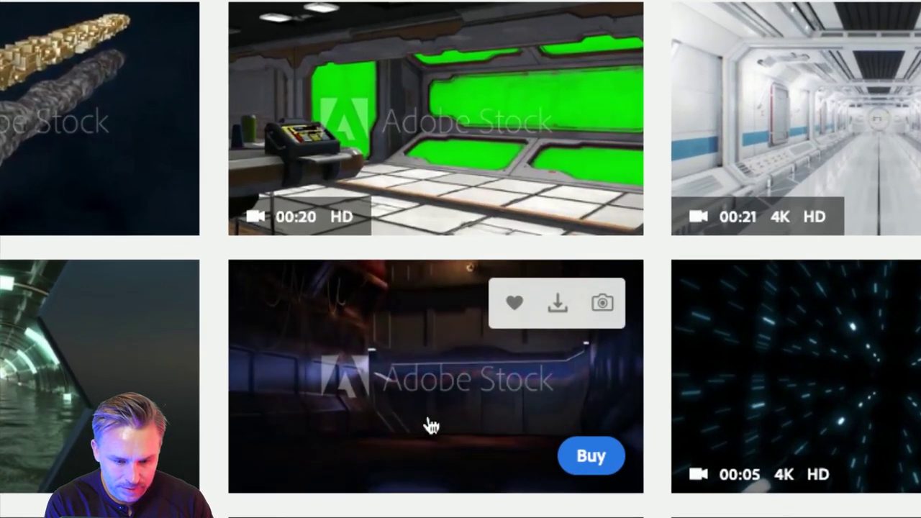
scroll(431, 426, down, 3)
scroll(426, 426, up, 2)
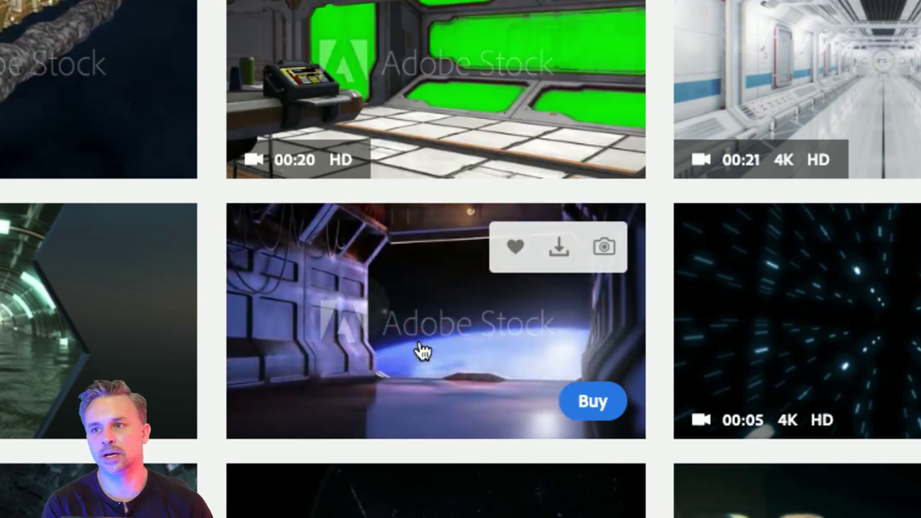
scroll(424, 351, down, 1)
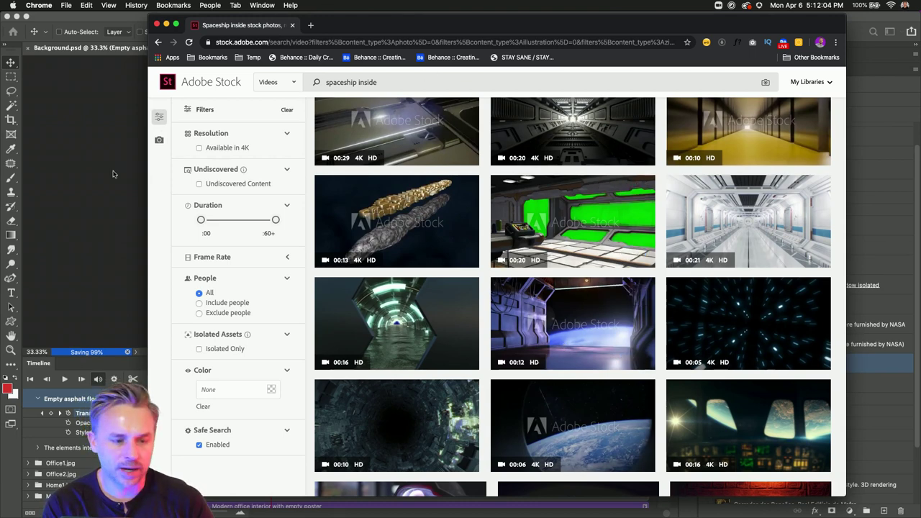
drag(369, 31, 361, 69)
click(92, 86)
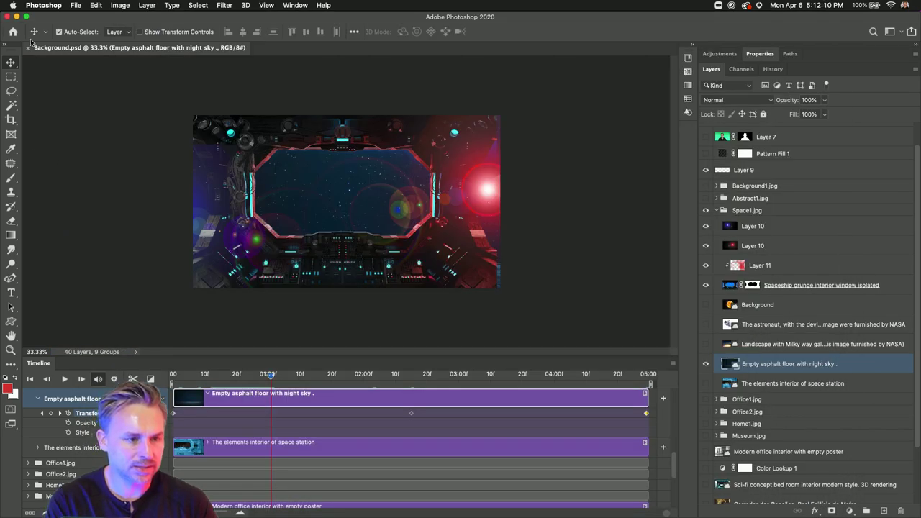
Confirm Background.mp4 in the Zoom folder is a 1920×1080 movie in Finder's column view, then switch to Zoom.
click(20, 17)
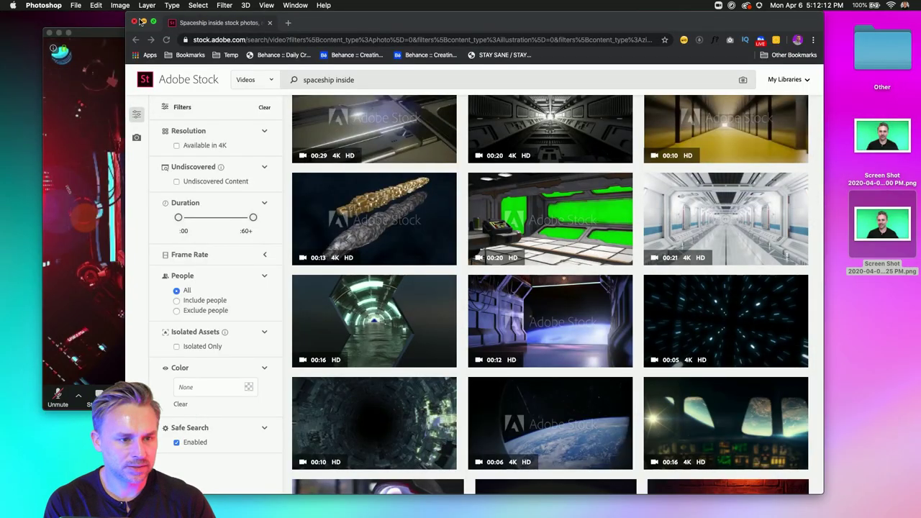
click(143, 23)
click(705, 329)
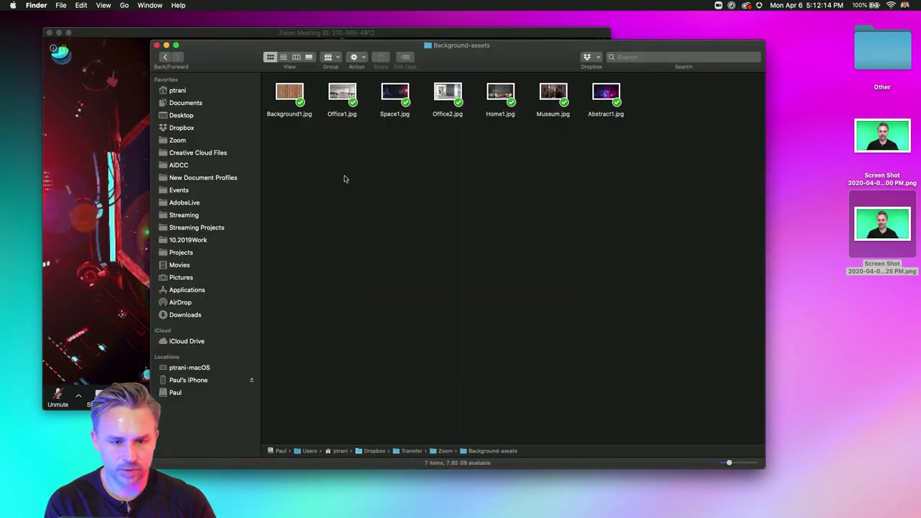
click(296, 58)
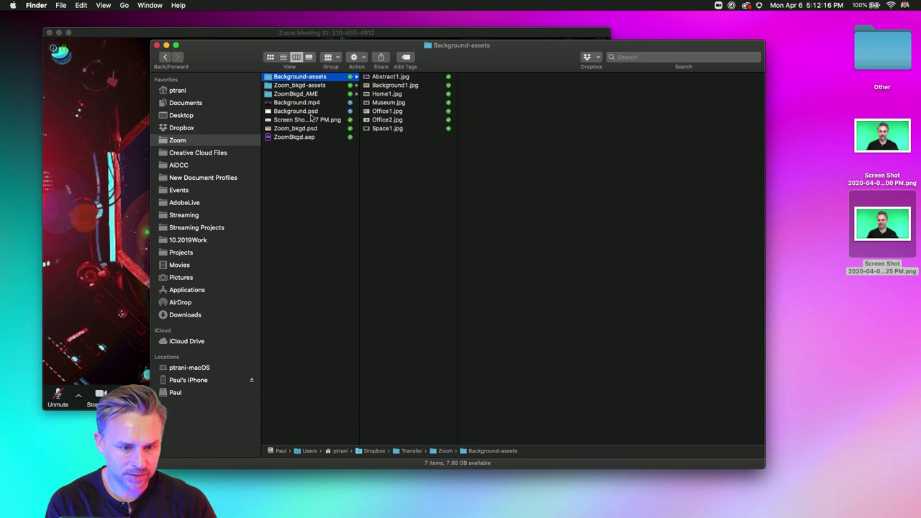
click(277, 103)
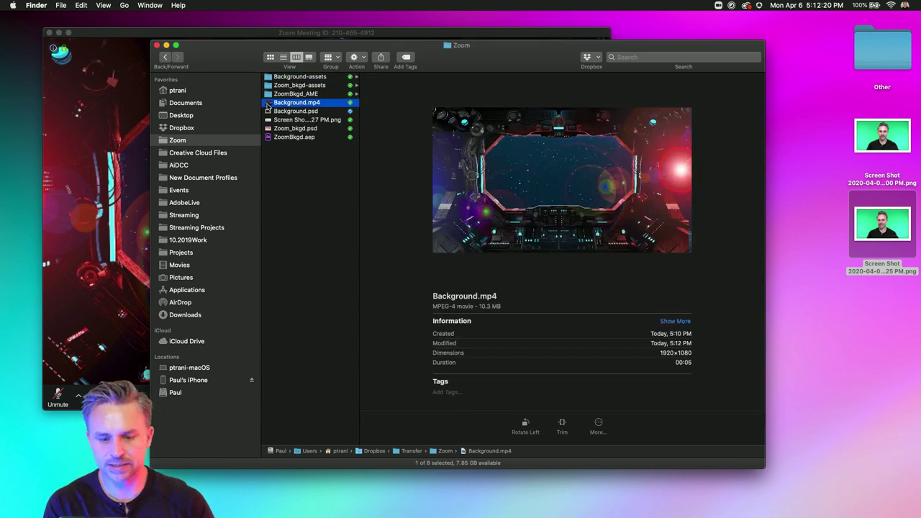
drag(240, 54, 331, 106)
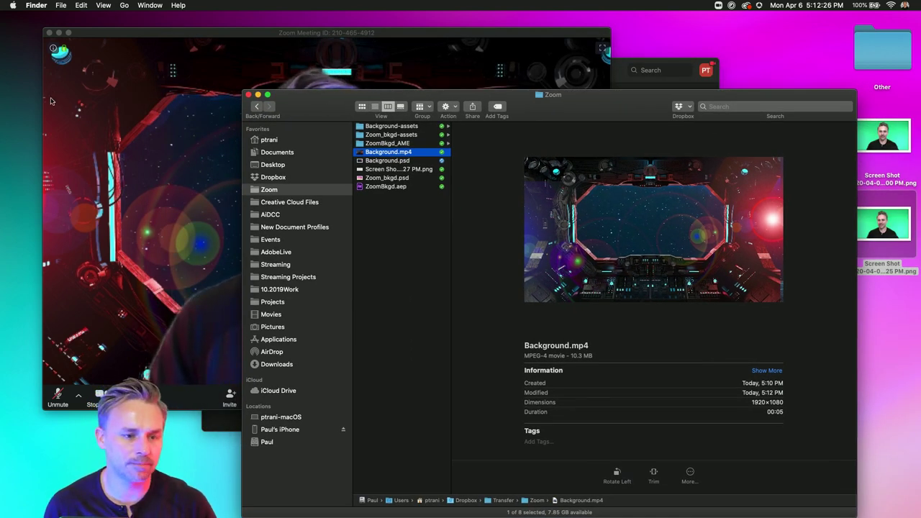
key(super+Tab)
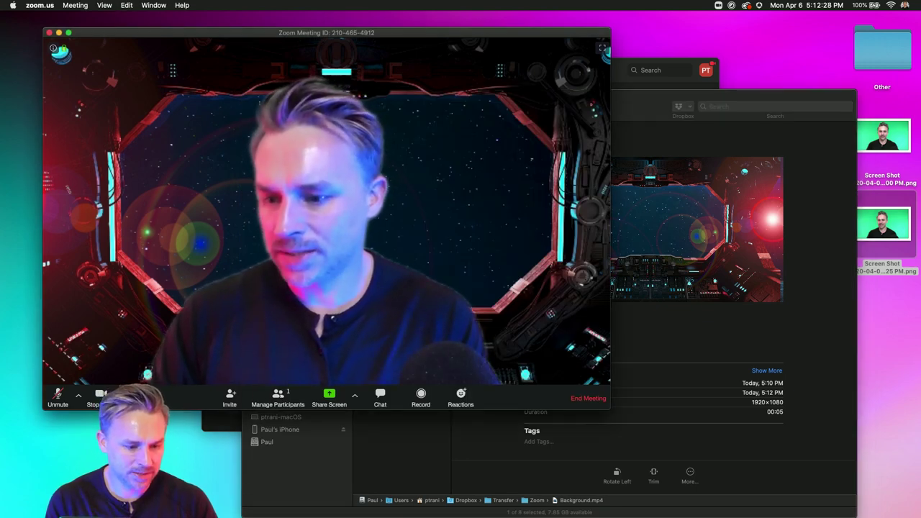
Add Background.mp4 as a video virtual background in Zoom, previewing the clip before adding it.
click(79, 395)
click(173, 360)
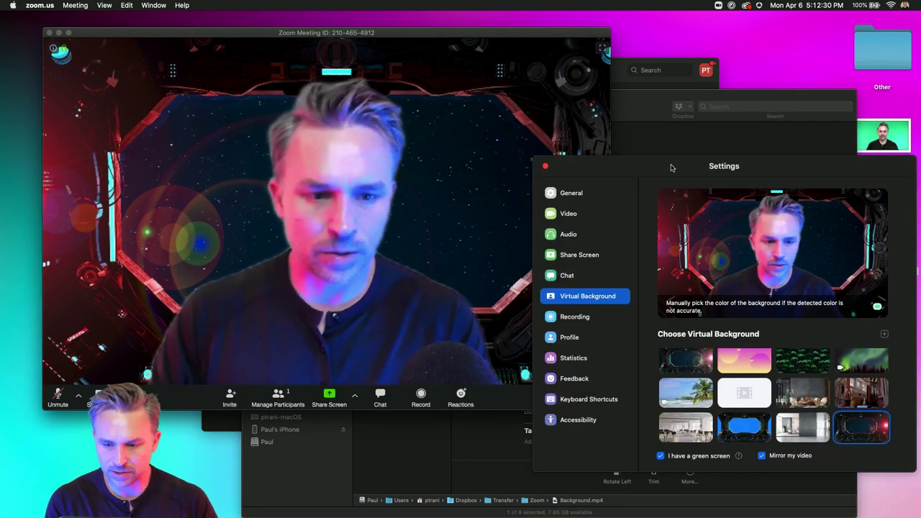
drag(670, 167, 578, 45)
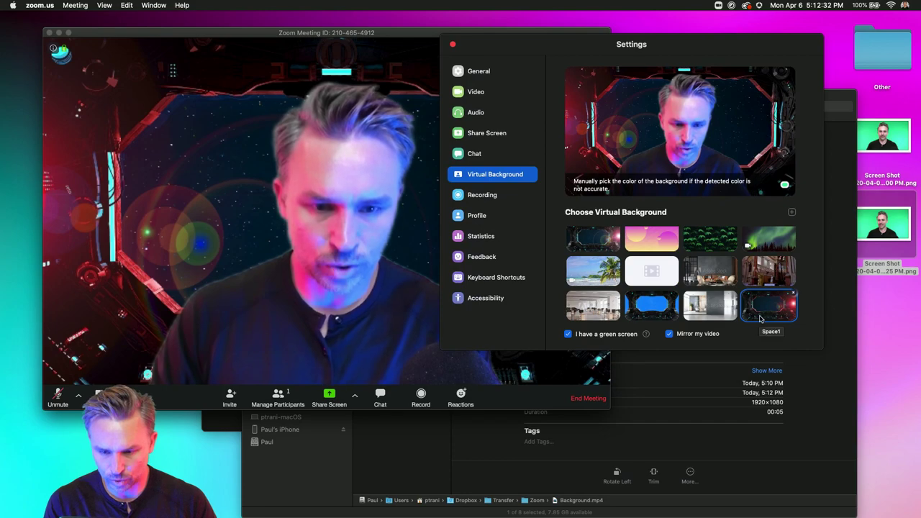
click(792, 212)
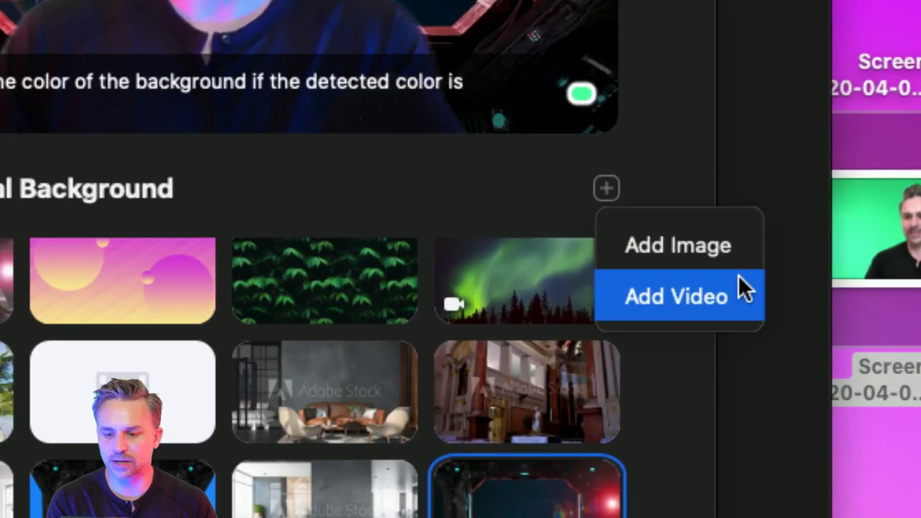
click(670, 295)
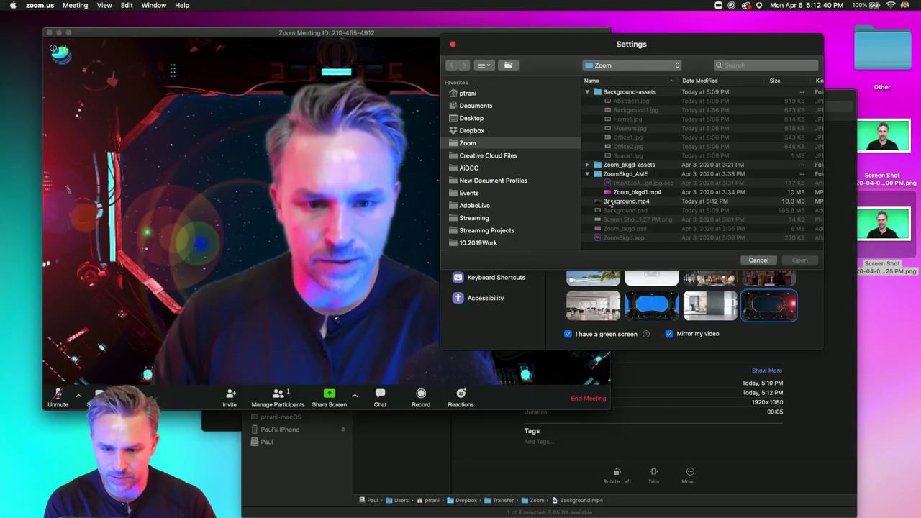
click(626, 201)
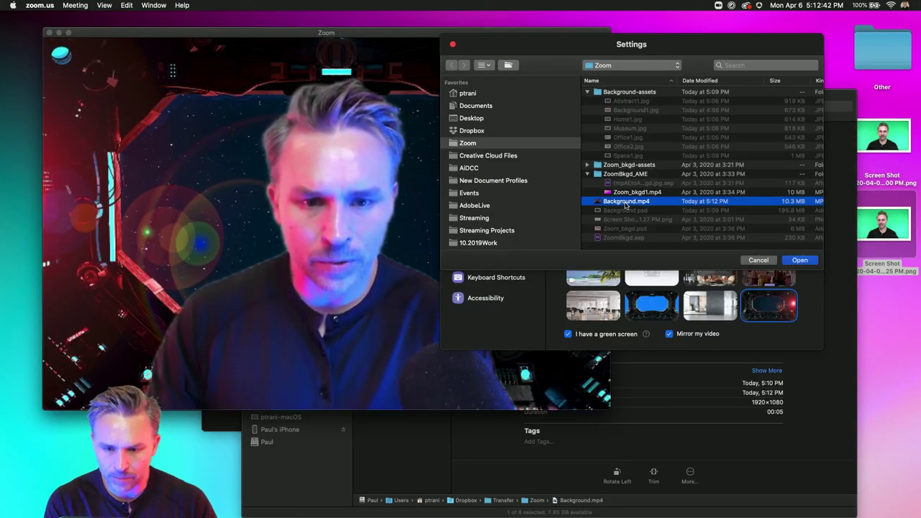
key(space)
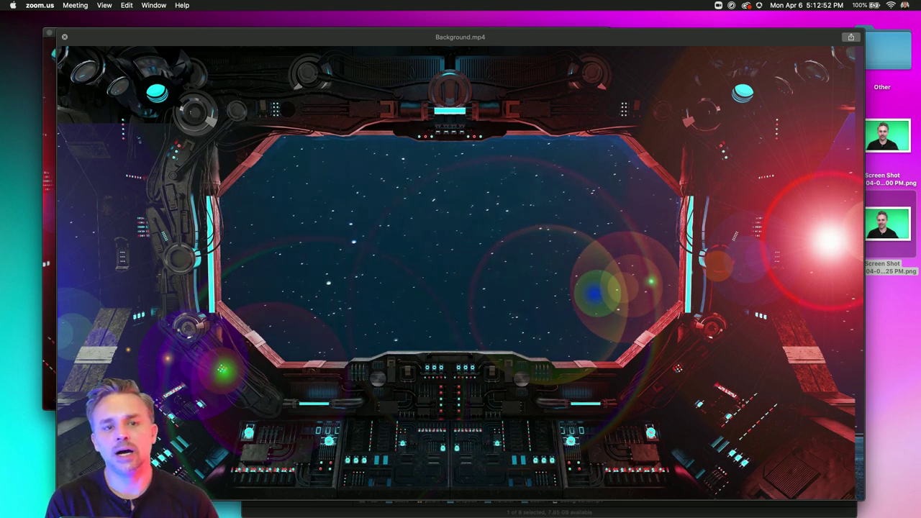
key(space)
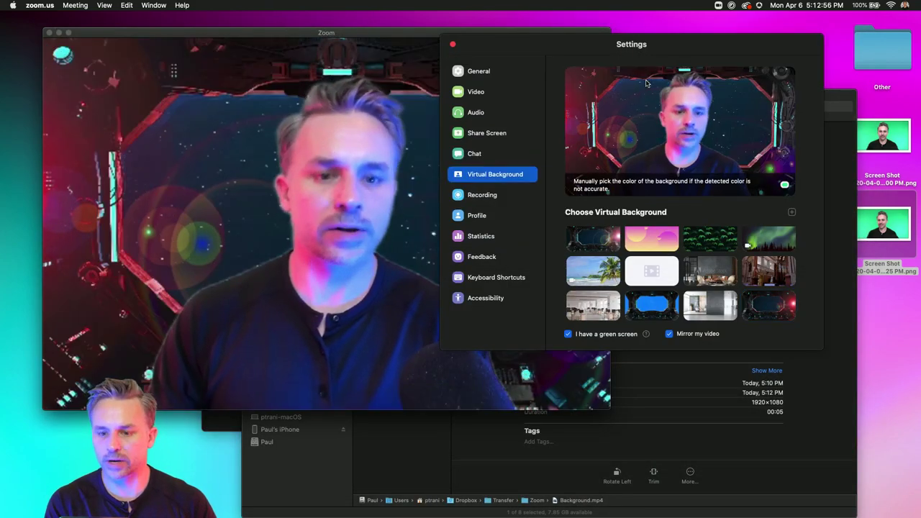
Confirm Background.mp4 as the video background and close Zoom's settings.
click(442, 86)
drag(512, 54, 590, 184)
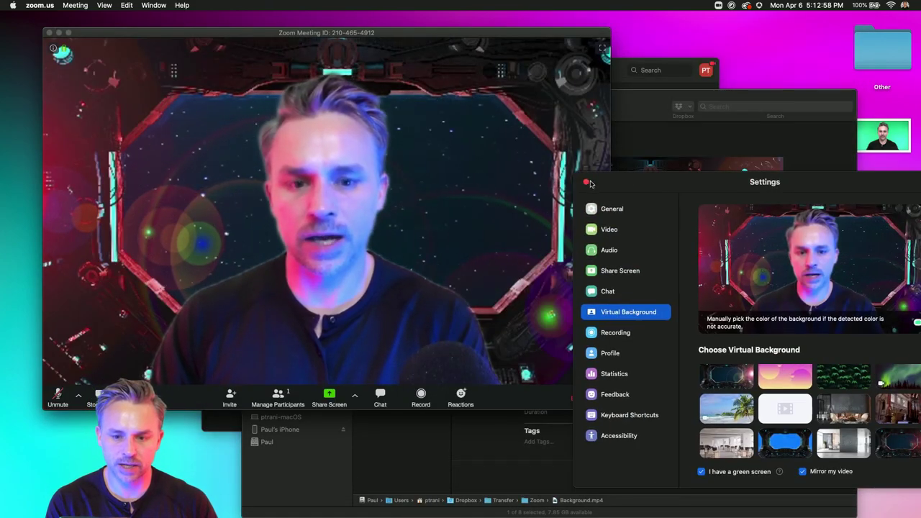
click(586, 184)
View the spaceship-backdrop meeting full screen and back, keeping the meeting running.
click(67, 33)
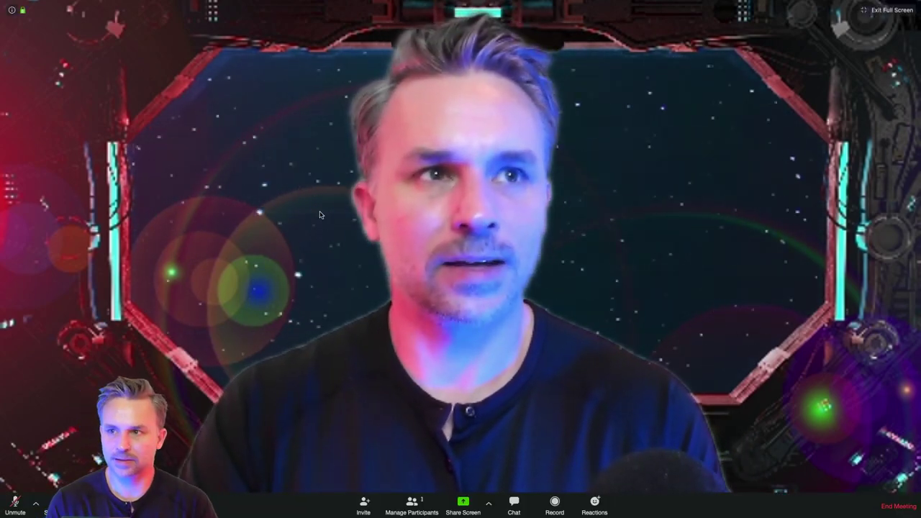
double_click(320, 214)
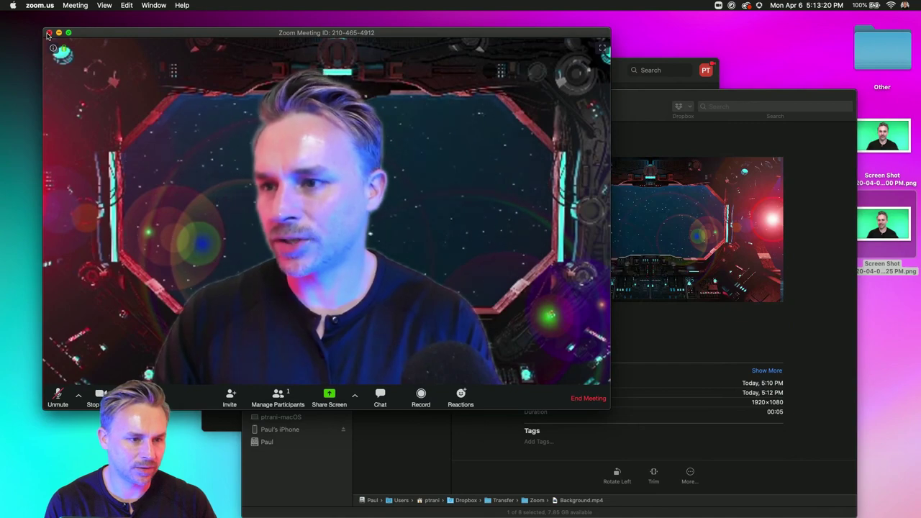
click(49, 33)
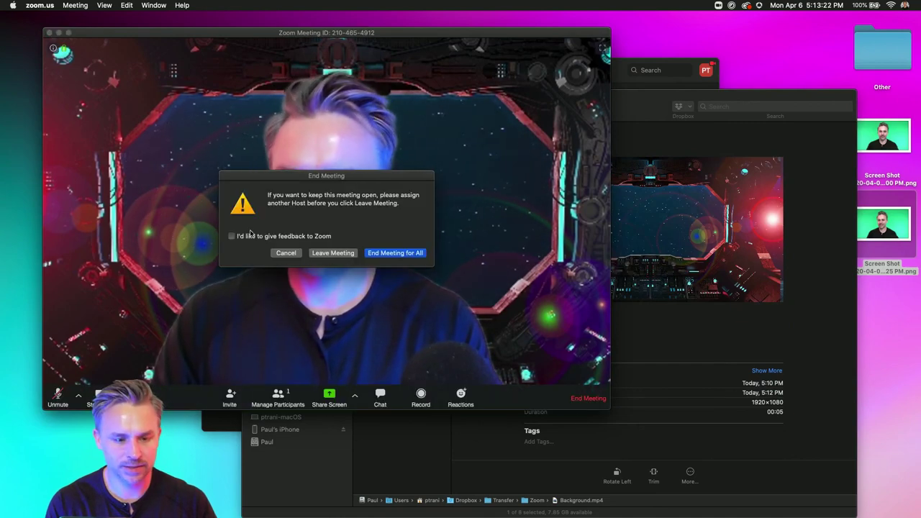
key(Escape)
Close the Finder window.
click(628, 102)
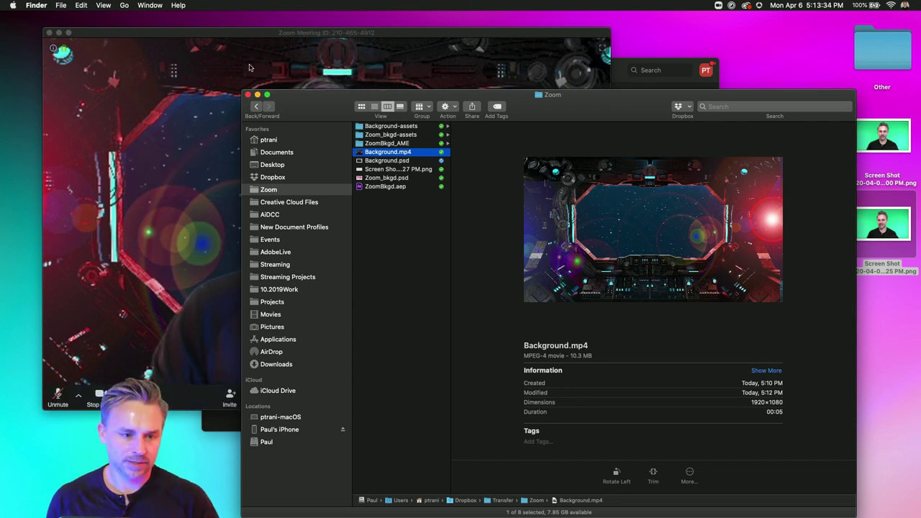
drag(316, 105, 331, 80)
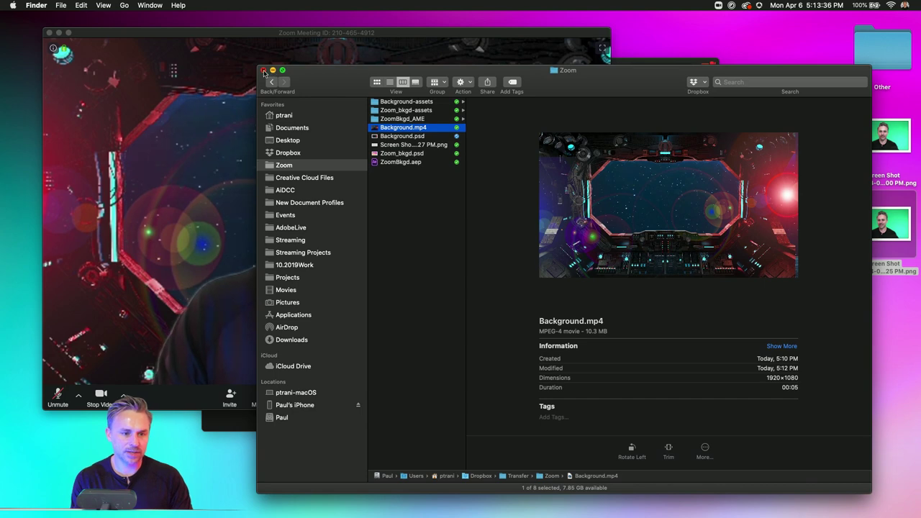
click(264, 70)
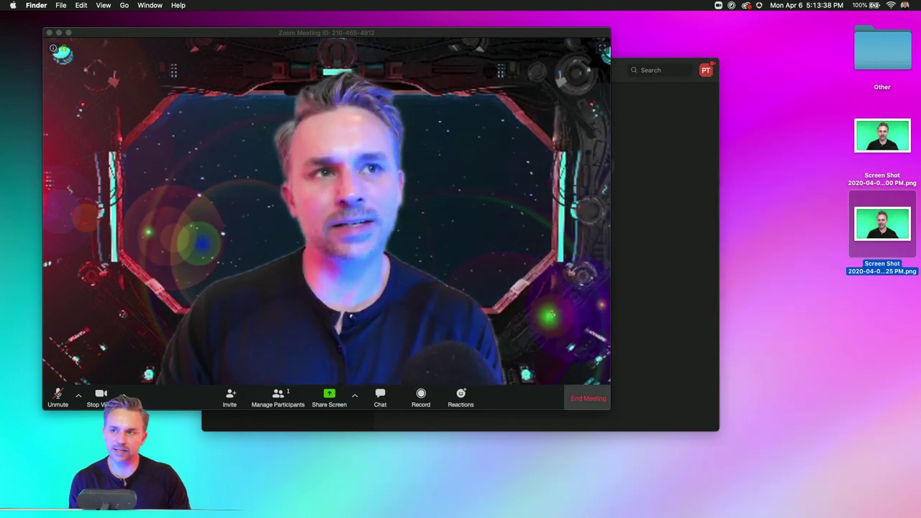
Look over the Zoom meeting showing the presenter against the spaceship-window background.
mouse_move(568, 512)
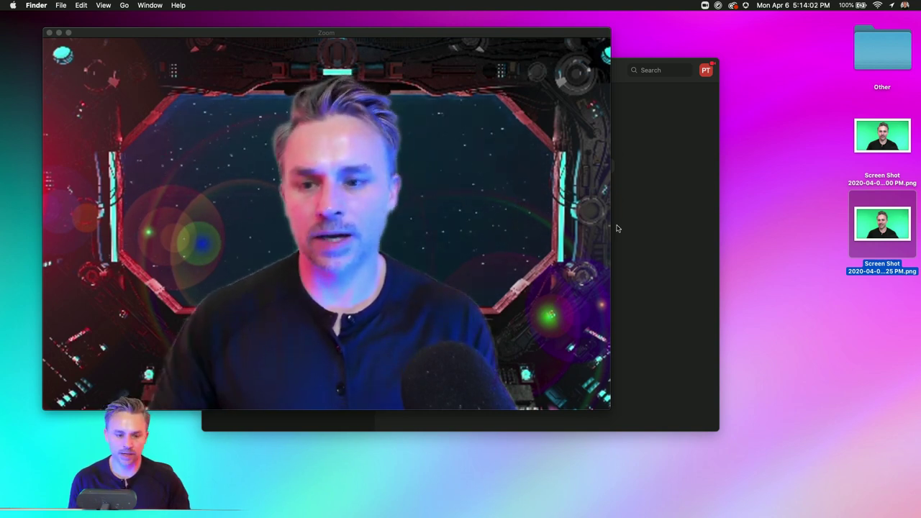
mouse_move(597, 230)
mouse_move(530, 504)
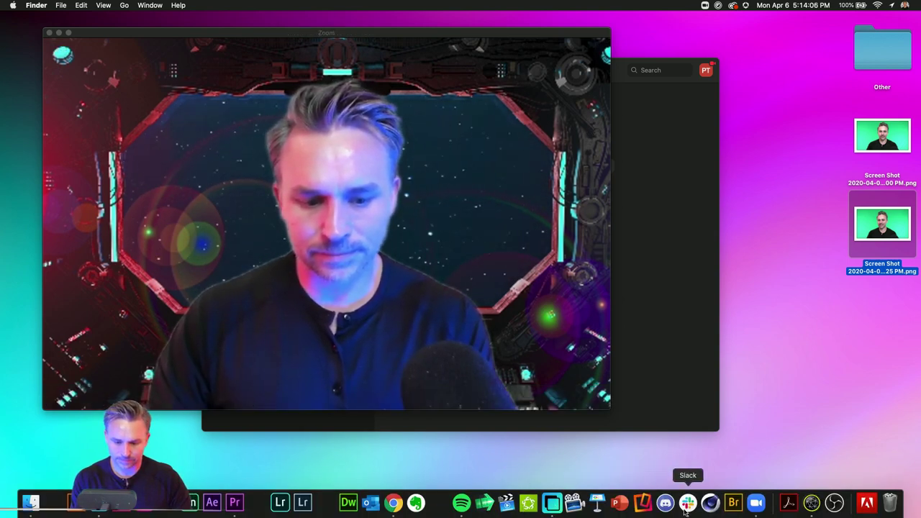
Launch Snap Camera via Spotlight 'snap', show its main lens gallery, and bring up Zoom's end-meeting prompt.
key(super+space)
text(sn)
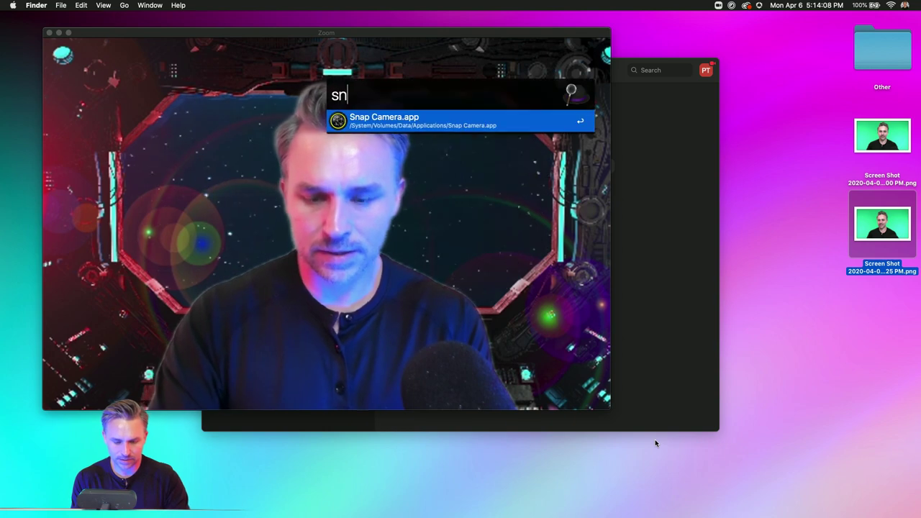
text(ap)
key(Return)
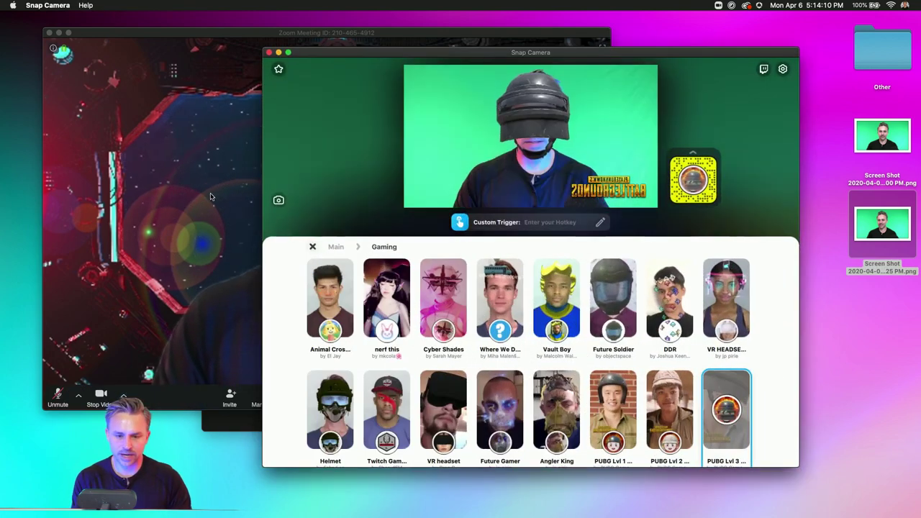
click(313, 246)
click(268, 53)
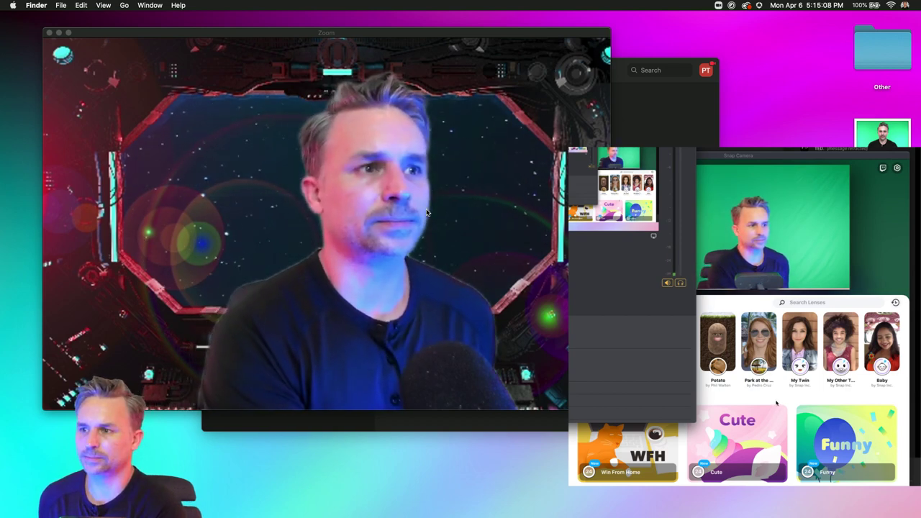
click(48, 32)
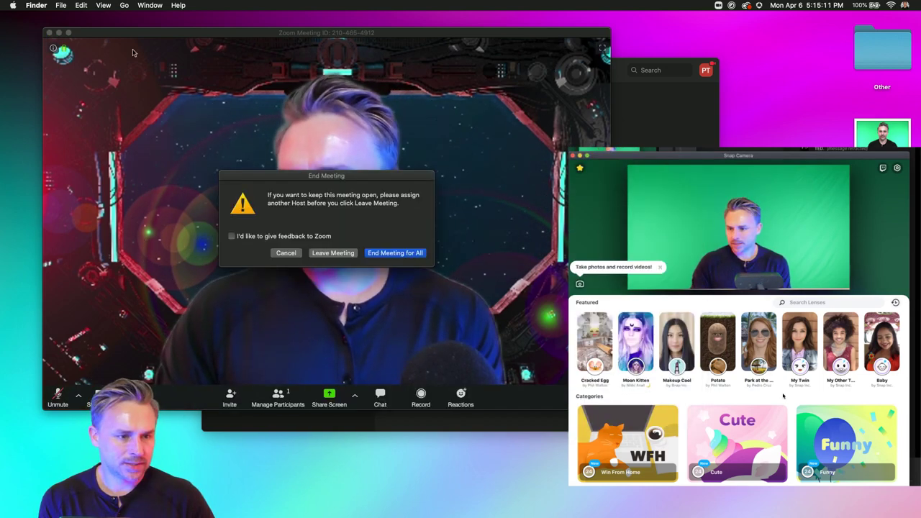
Keep the meeting running as a mini video at lower left and minimize Zoom's main window.
click(286, 252)
key(super+shift+m)
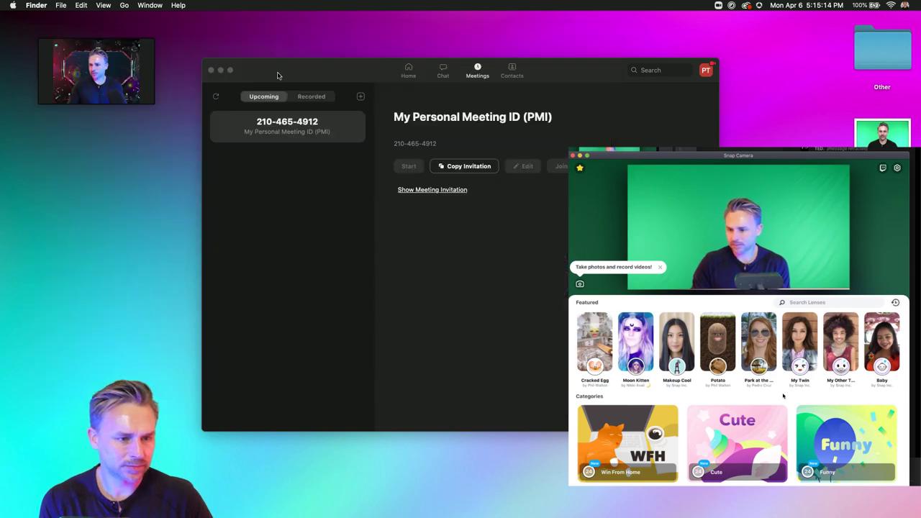
drag(76, 50, 103, 376)
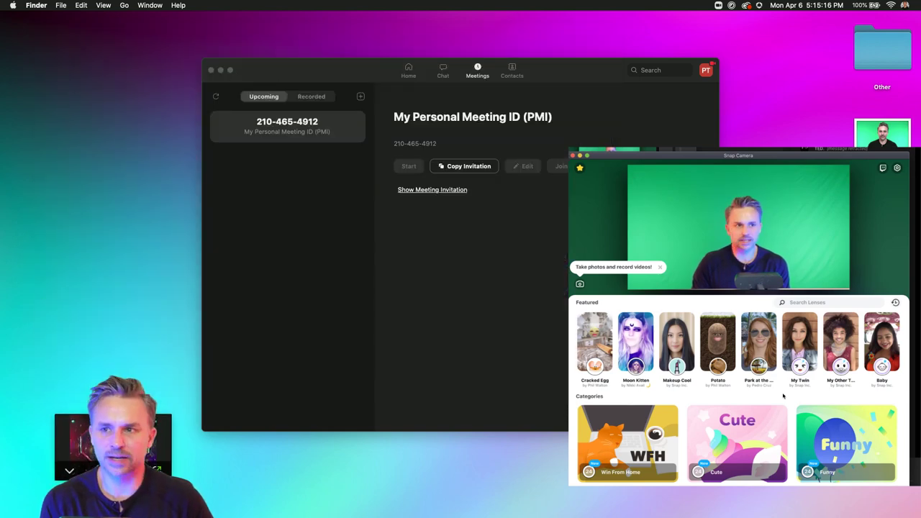
click(221, 70)
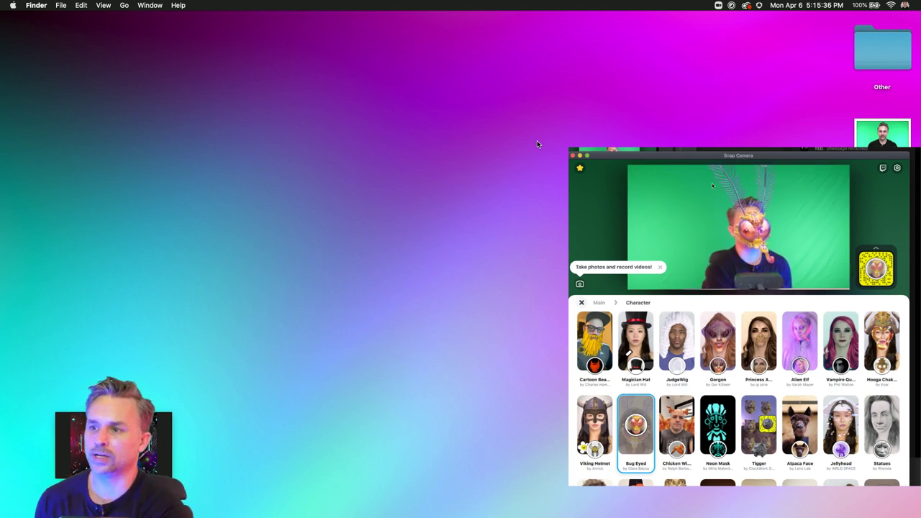
Switch Snap Camera lenses to Viking Helmet, Bug Eyed, then Chicken Wing.
key(ctrl+shift+v)
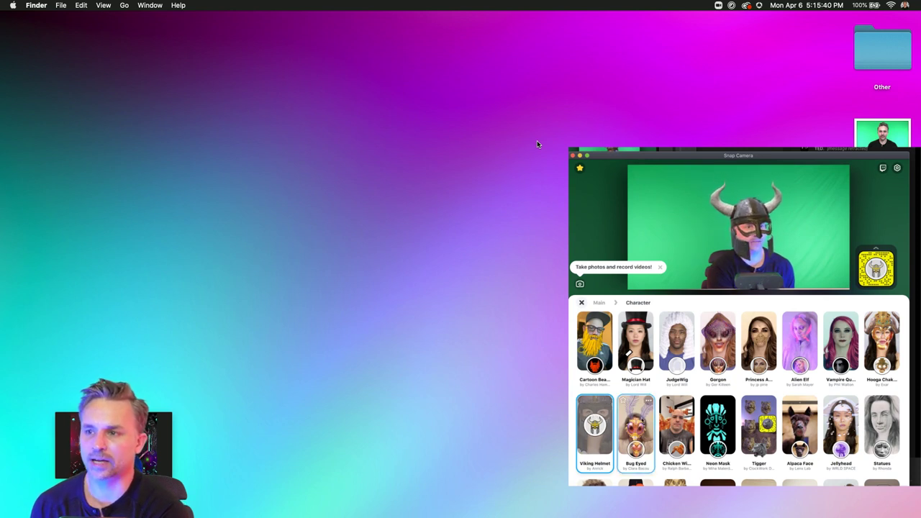
key(ctrl+shift+b)
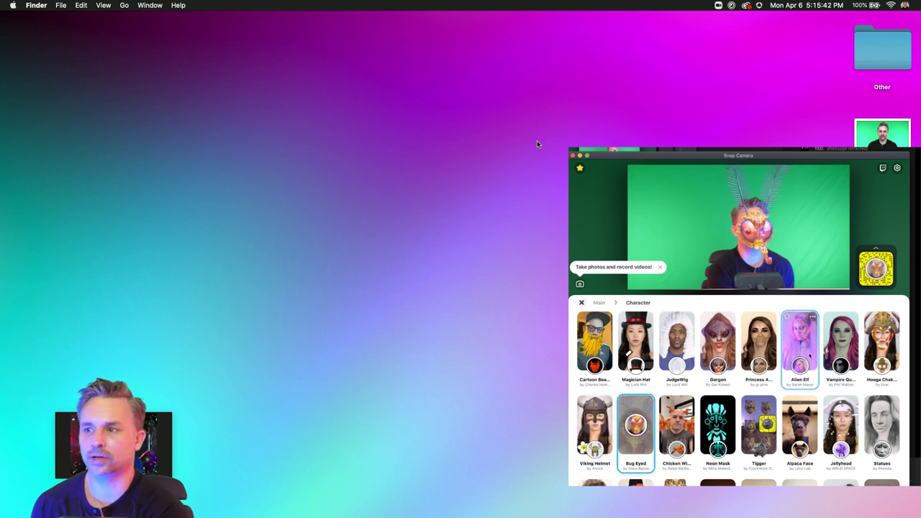
key(ctrl+shift+c)
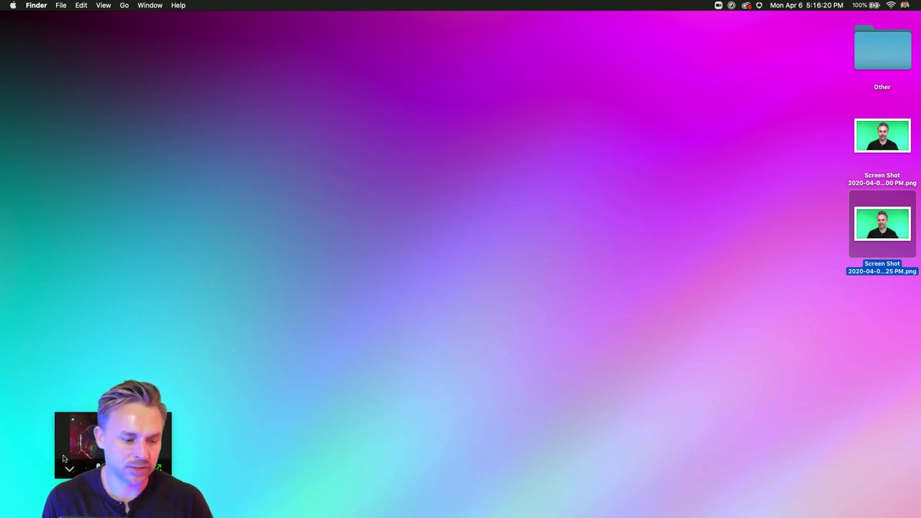
Restore the full Zoom meeting window, move it toward the right, then switch to Photoshop.
click(158, 468)
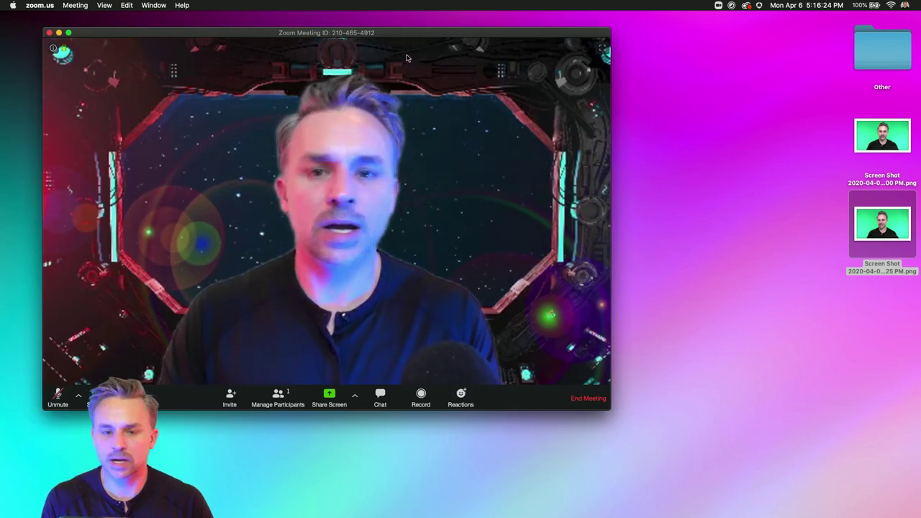
drag(393, 38, 631, 48)
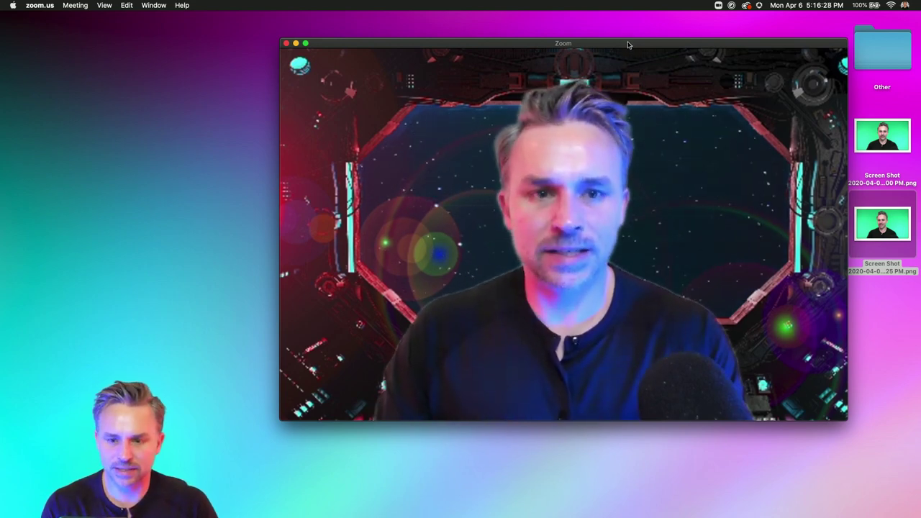
drag(631, 49, 609, 32)
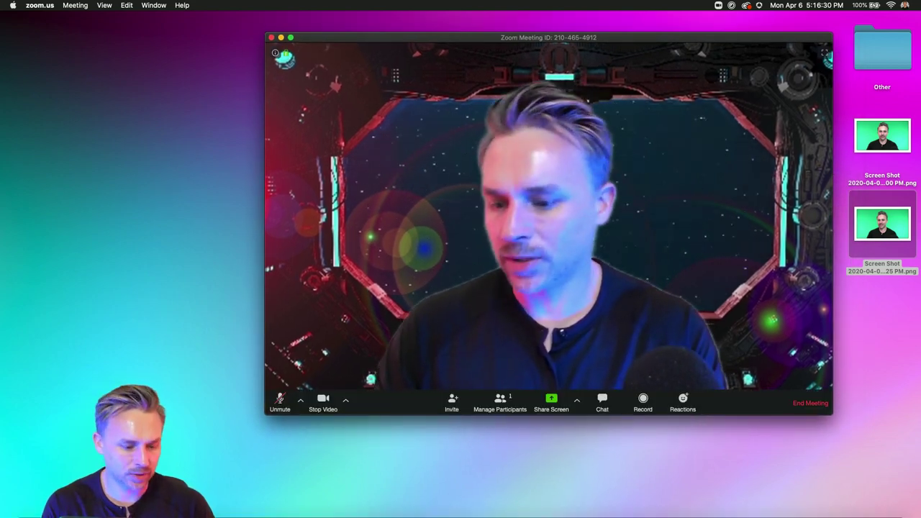
click(108, 502)
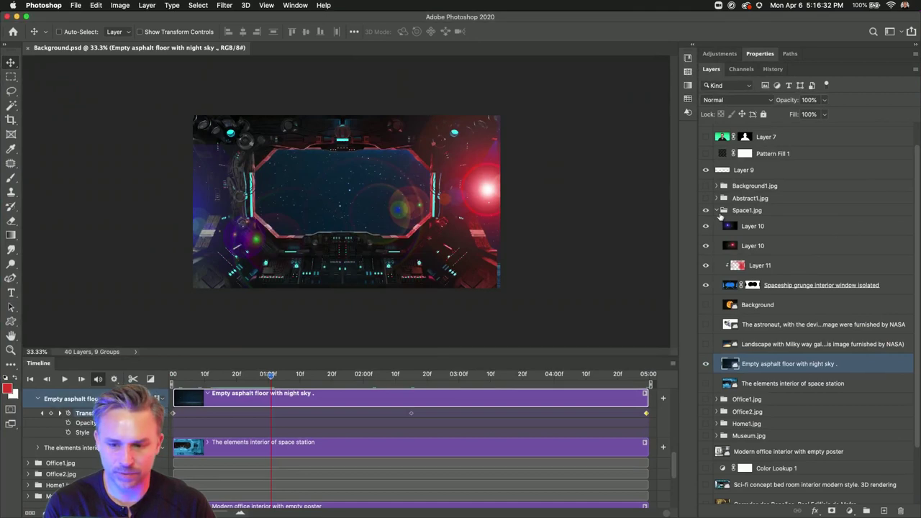
Collapse Space1.jpg, save the document, and show Office1.jpg behind the keyed presenter in Layer 7.
click(718, 212)
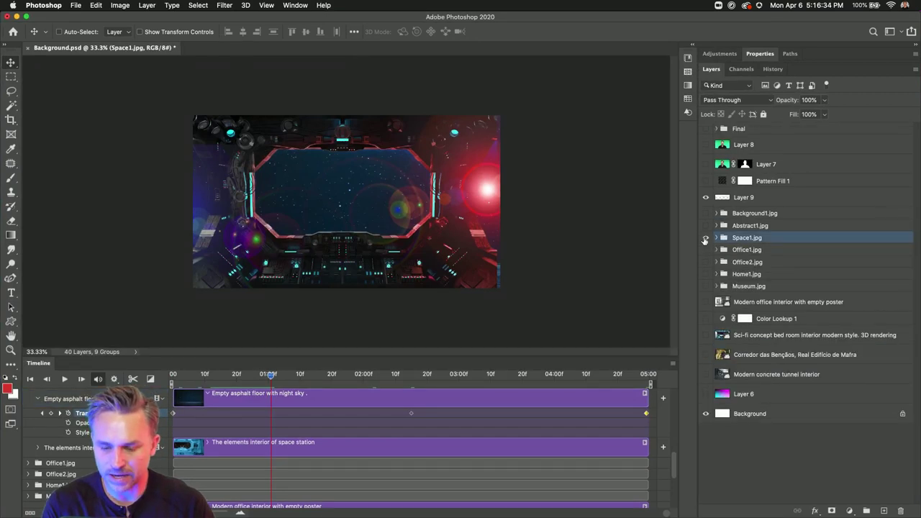
key(super+s)
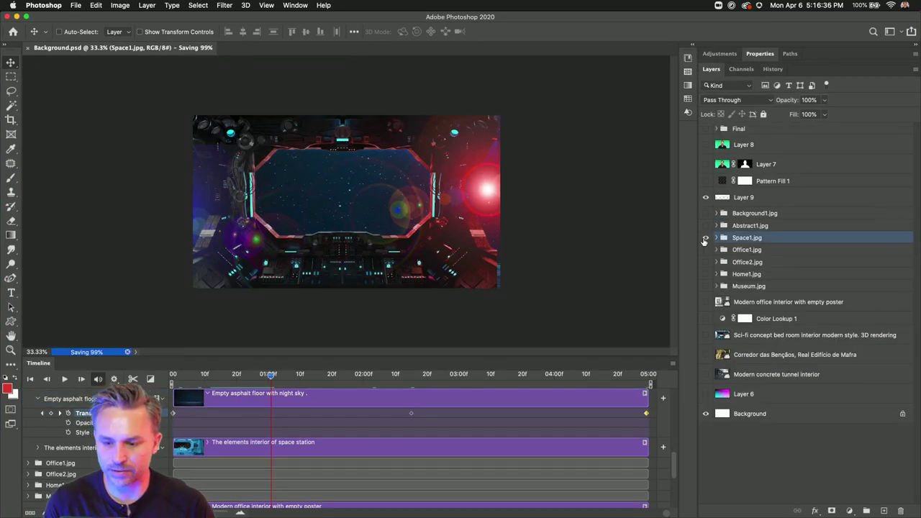
click(715, 249)
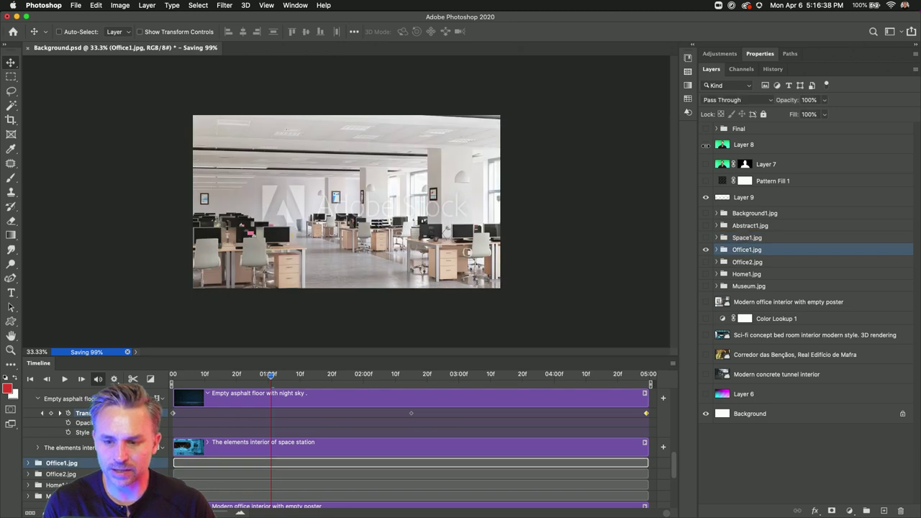
click(705, 144)
click(705, 144)
click(705, 164)
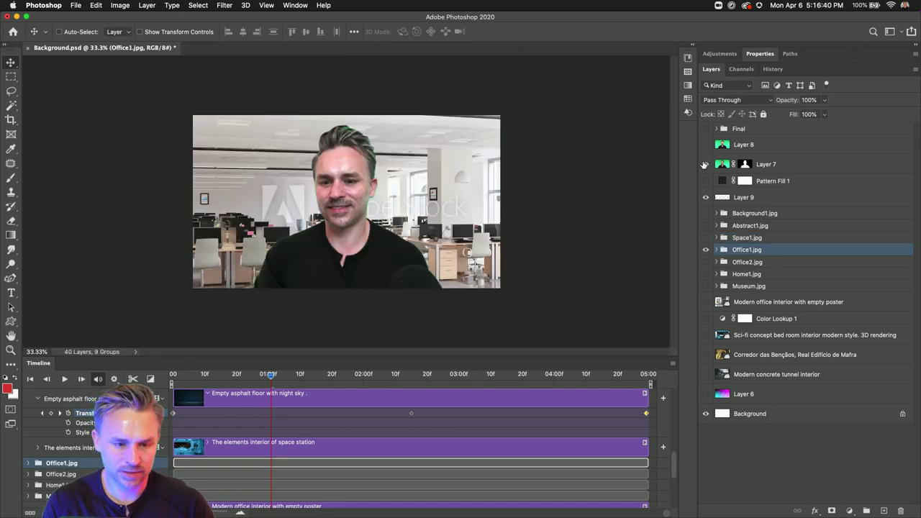
Cycle through Office2.jpg and Museum.jpg, zoom to 50%, and end on the Home1.jpg living room.
click(706, 250)
click(706, 262)
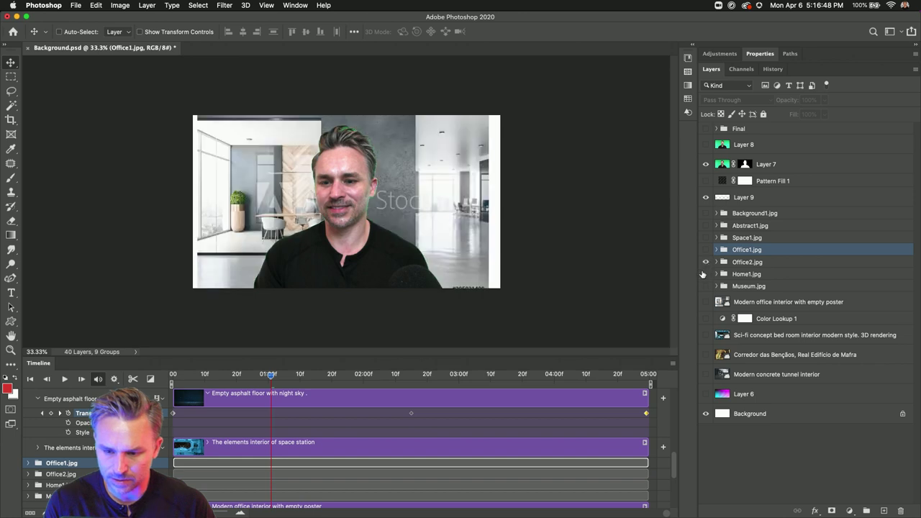
click(706, 276)
click(706, 286)
click(730, 286)
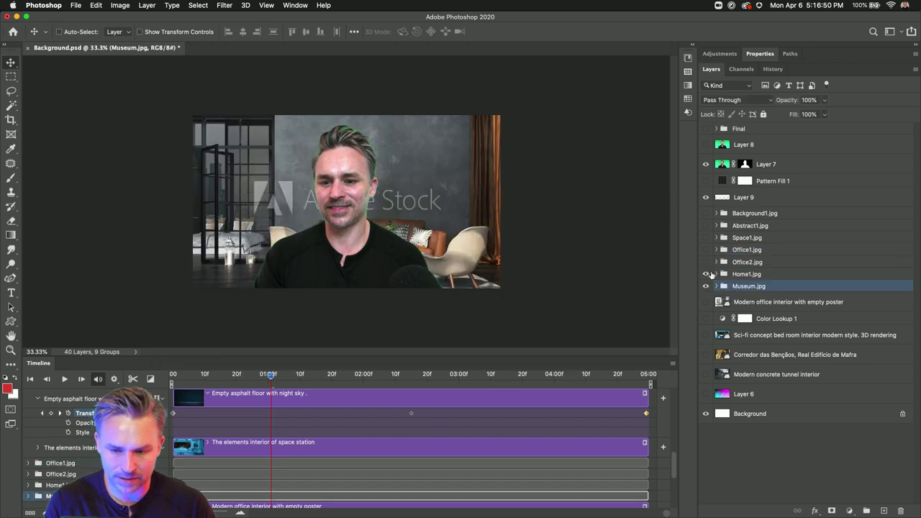
key(super+plus)
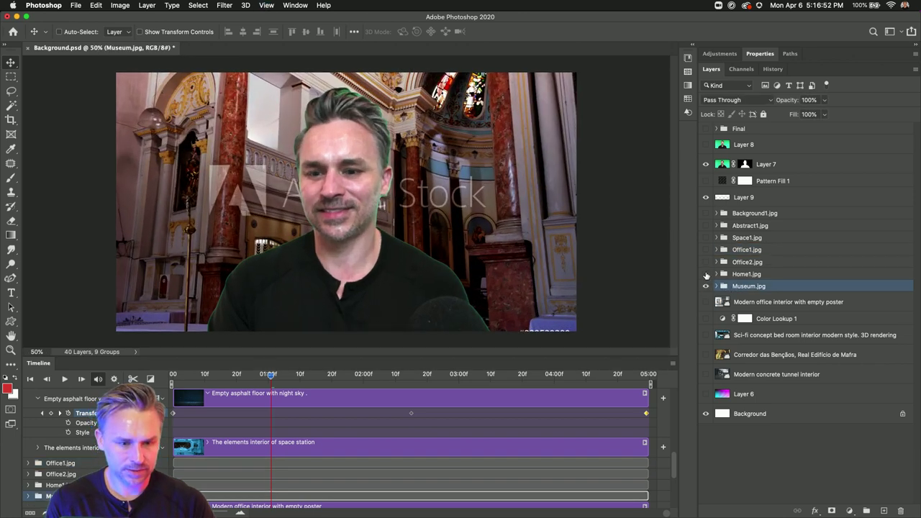
click(706, 275)
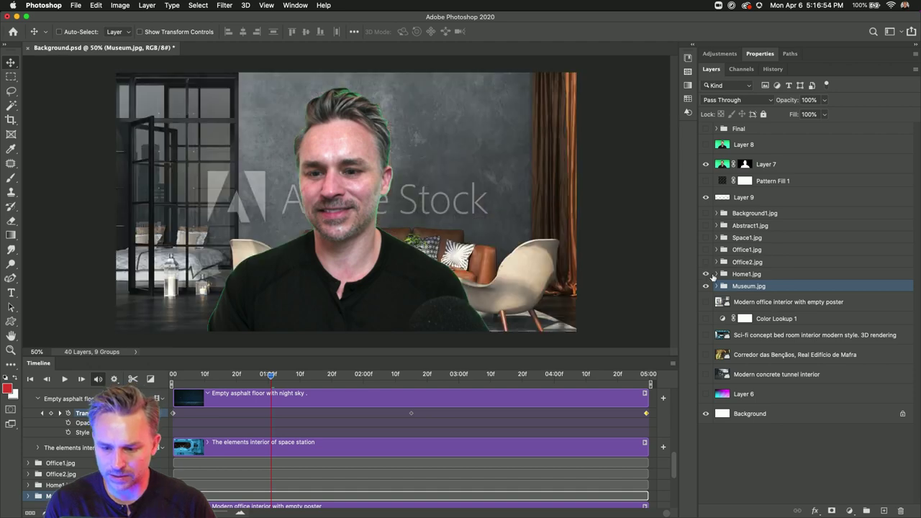
click(717, 274)
License the loft living room Adobe Stock image through the Living room layer's License Image command.
right_click(765, 292)
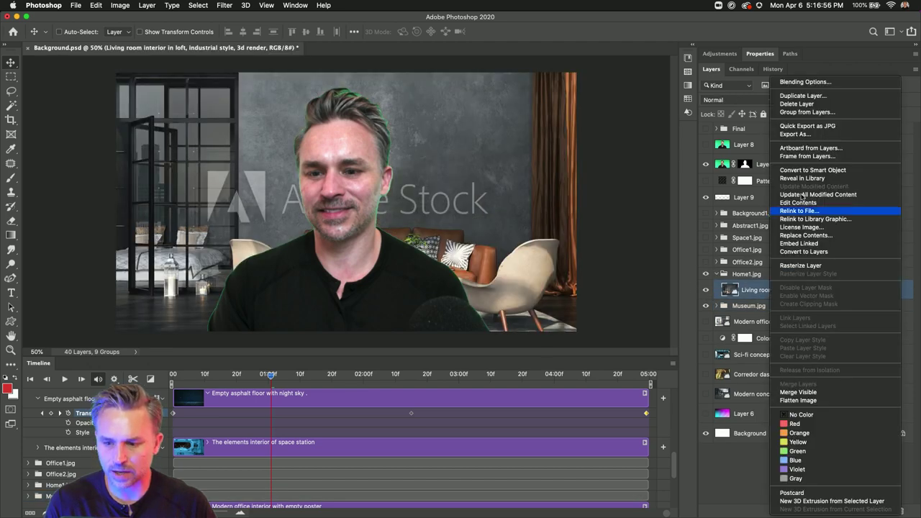
click(836, 229)
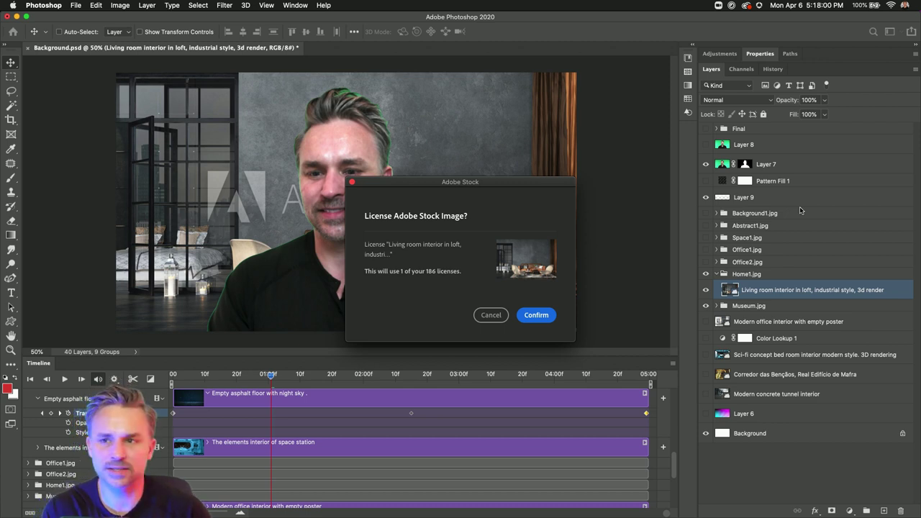
click(536, 315)
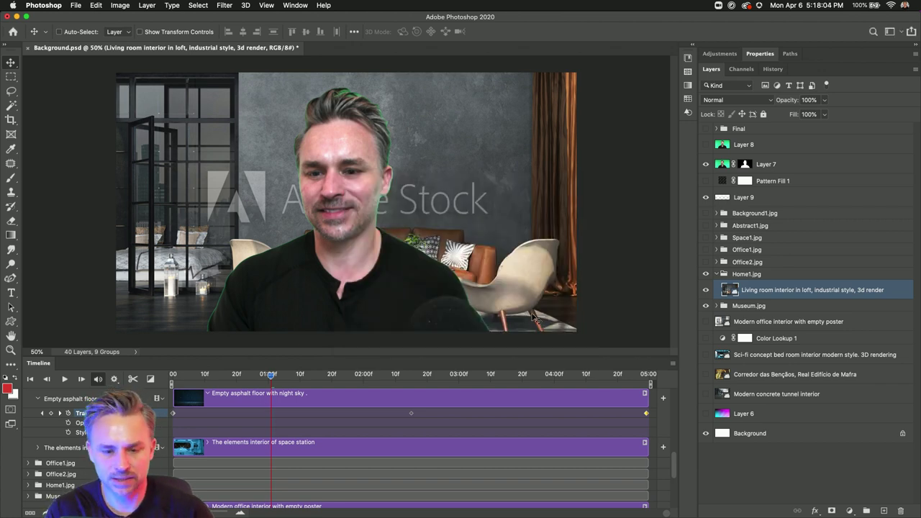
Show the empty-poster office layer, then shift and enlarge it to fill the canvas.
click(758, 327)
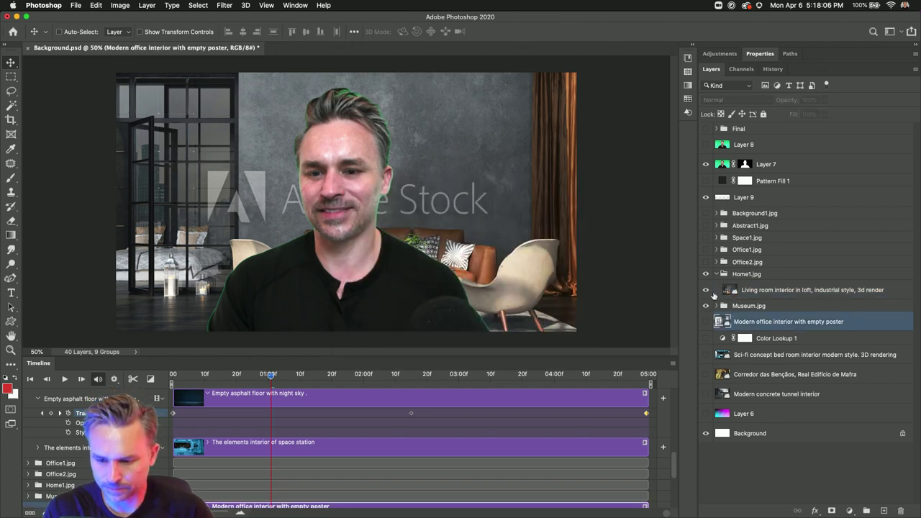
click(706, 322)
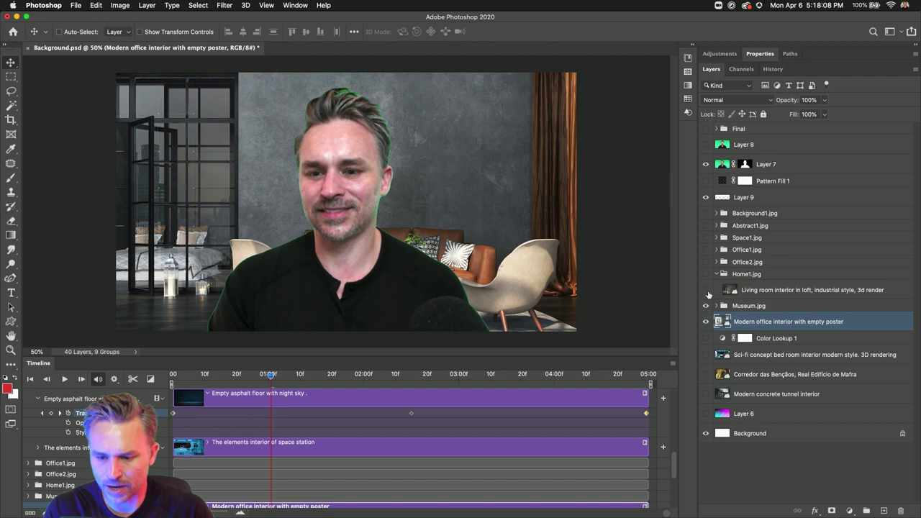
click(704, 306)
click(705, 306)
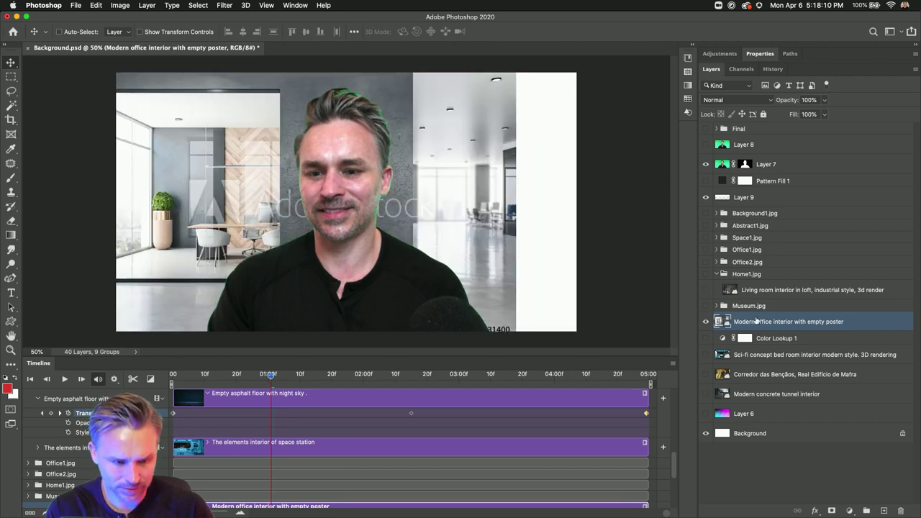
key(super+t)
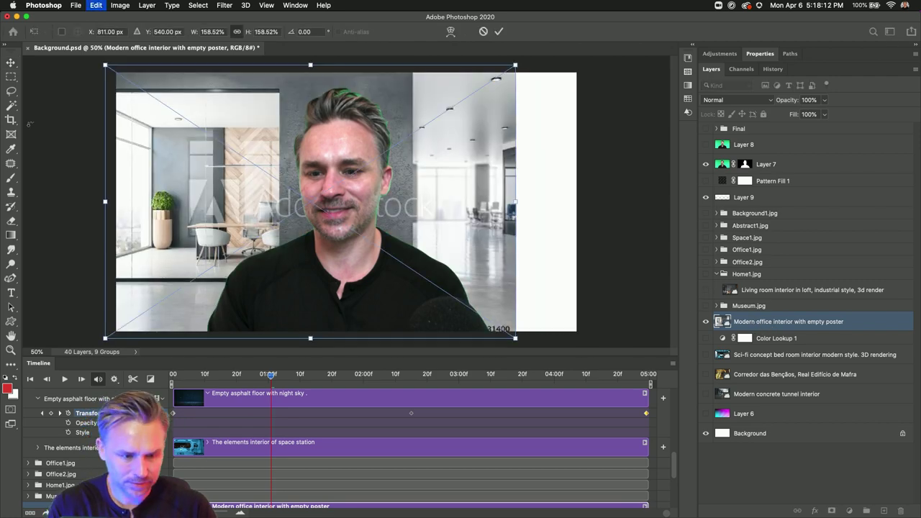
drag(105, 147, 202, 175)
drag(170, 99, 115, 72)
key(Return)
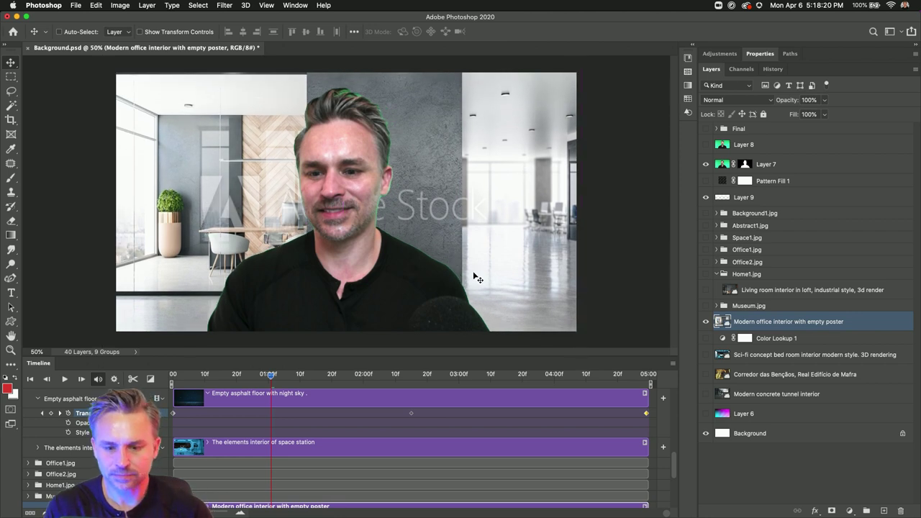
Group the office layer as 'Office3.jpg' and move it between Office2.jpg and Home1.jpg.
key(super+g)
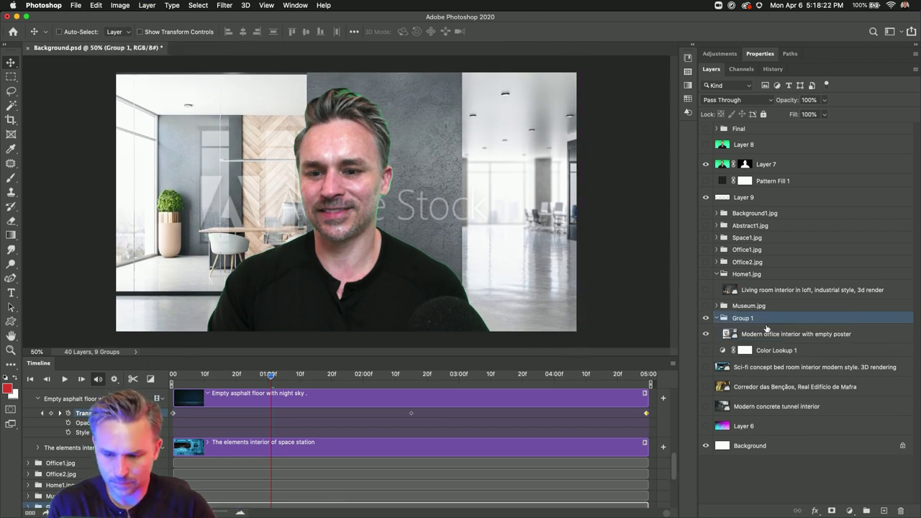
drag(742, 337, 744, 319)
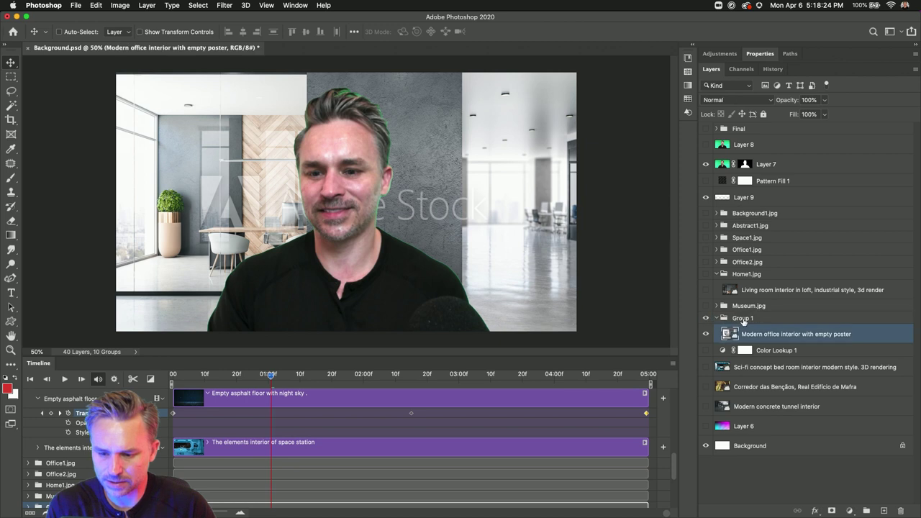
double_click(744, 318)
text(Office)
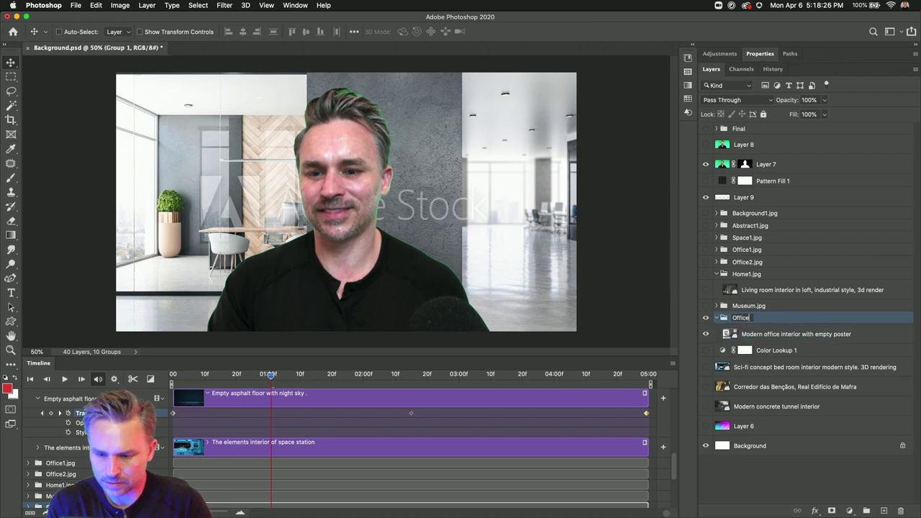
text(3.jpg)
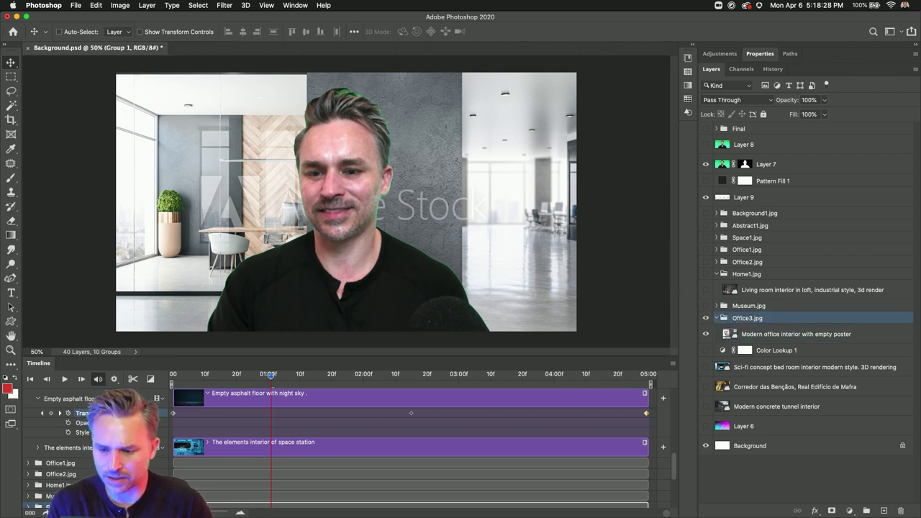
key(Return)
click(716, 319)
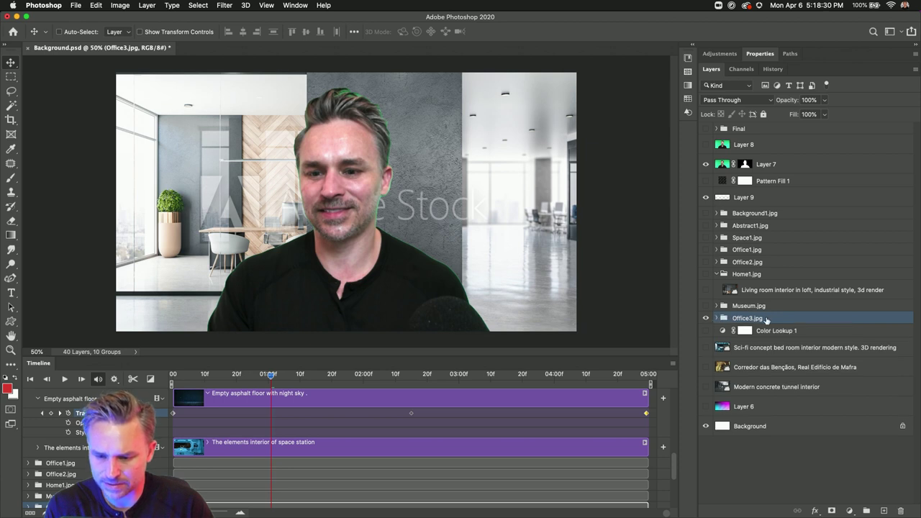
drag(767, 319, 748, 272)
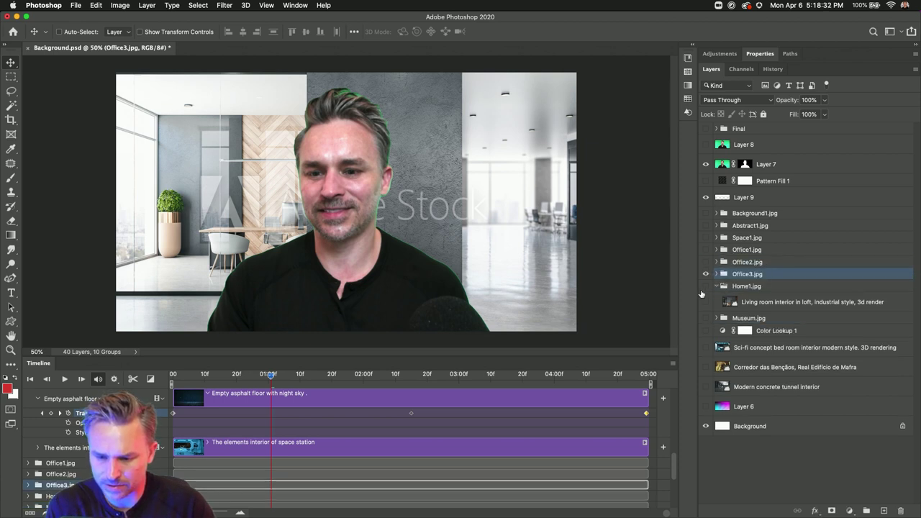
Show the living room layer with the keyed person in Layer 7 hidden, then save Background.psd.
click(706, 275)
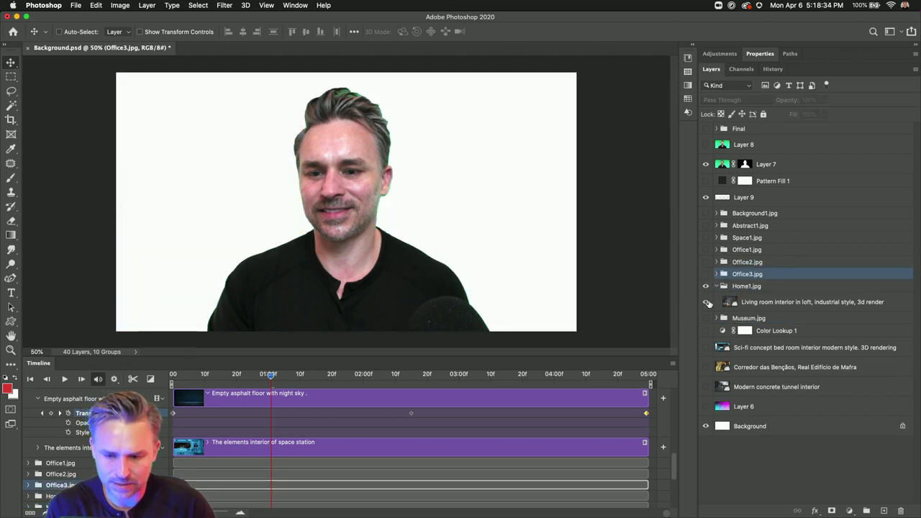
click(706, 301)
click(754, 304)
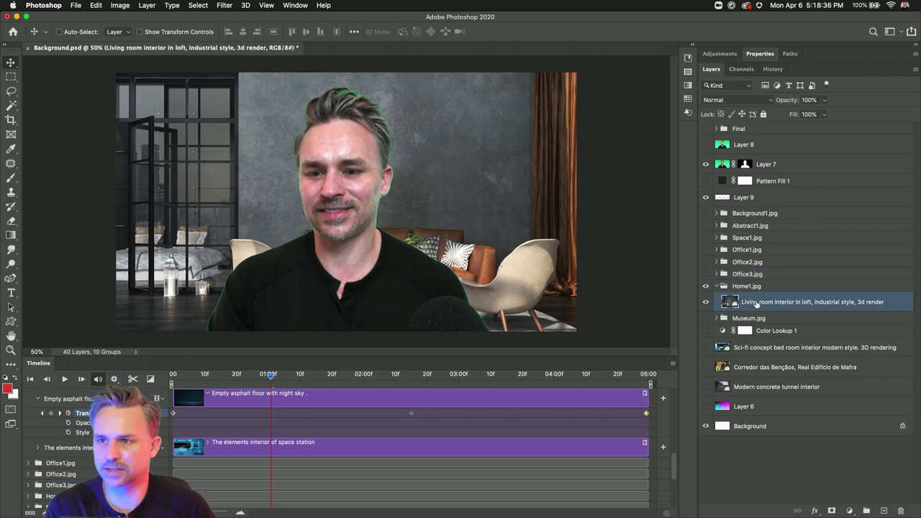
click(704, 166)
key(super+s)
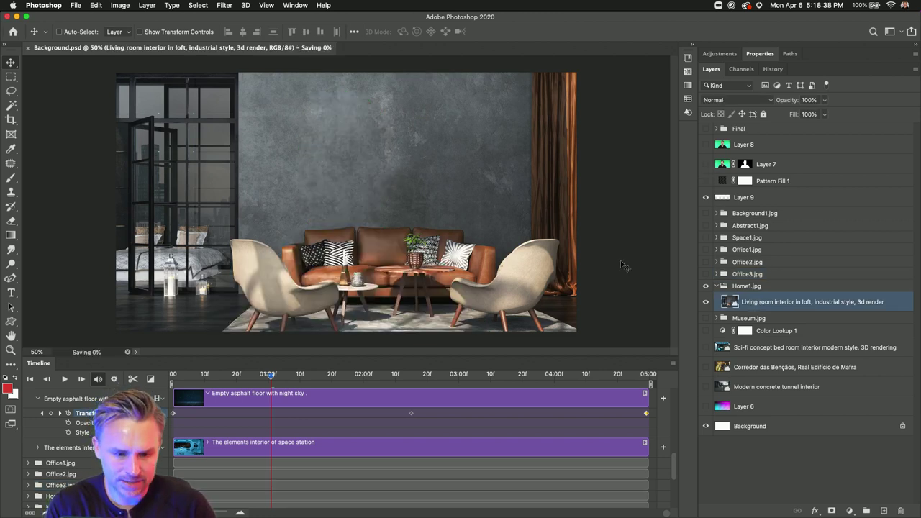
click(17, 16)
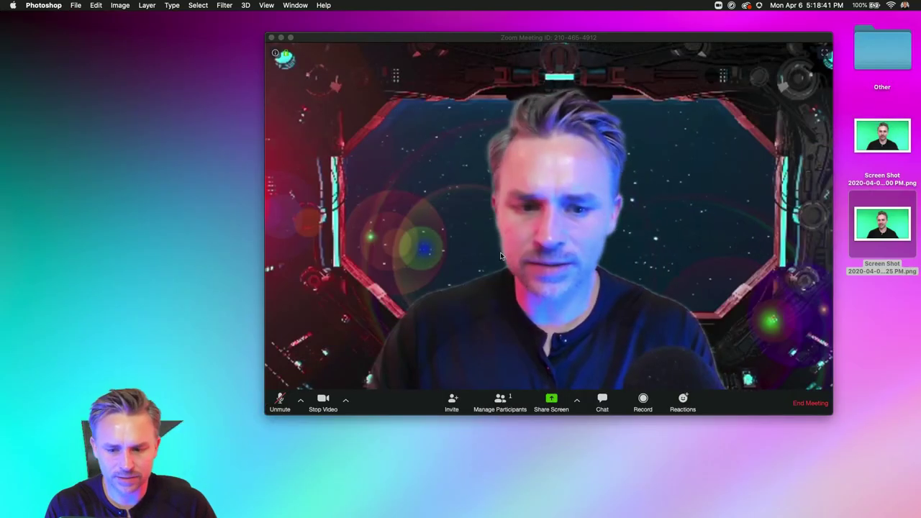
Add Home1.jpg as a new image in Zoom's Virtual Background settings and close Settings.
click(345, 401)
click(393, 365)
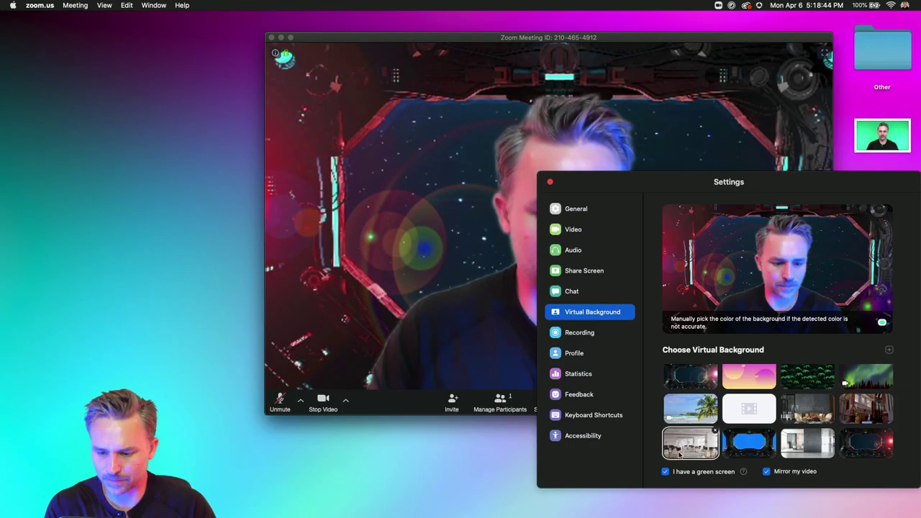
click(799, 408)
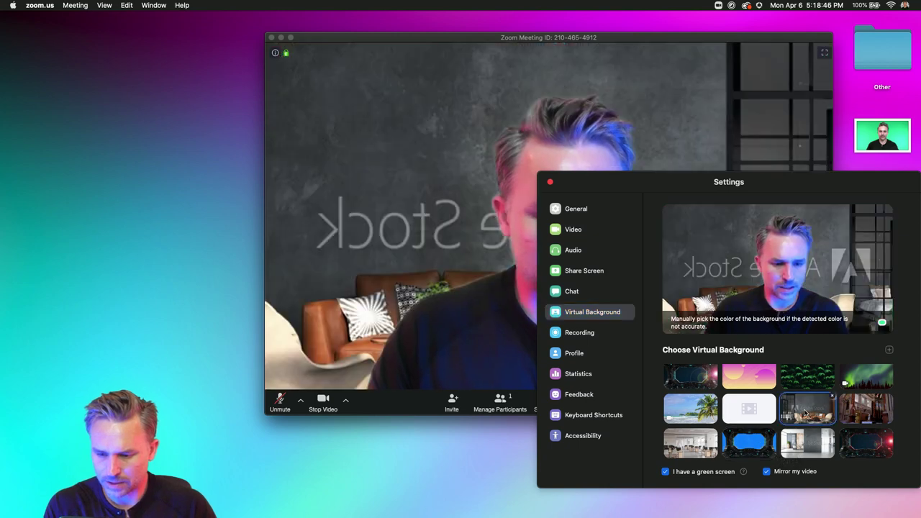
drag(601, 184, 99, 157)
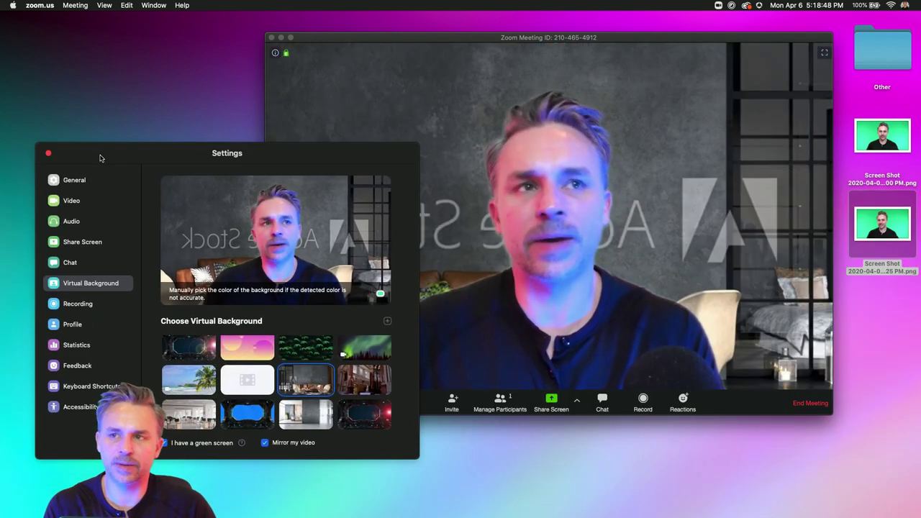
click(387, 321)
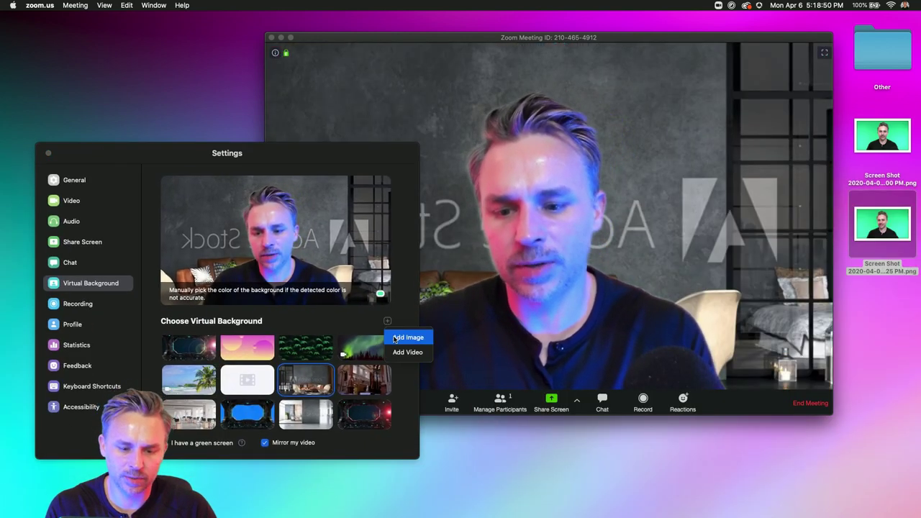
click(401, 336)
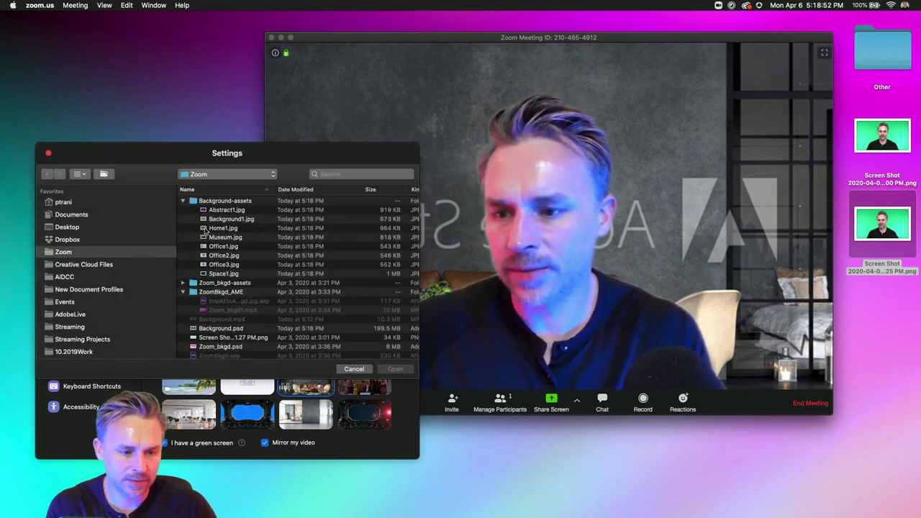
key(Return)
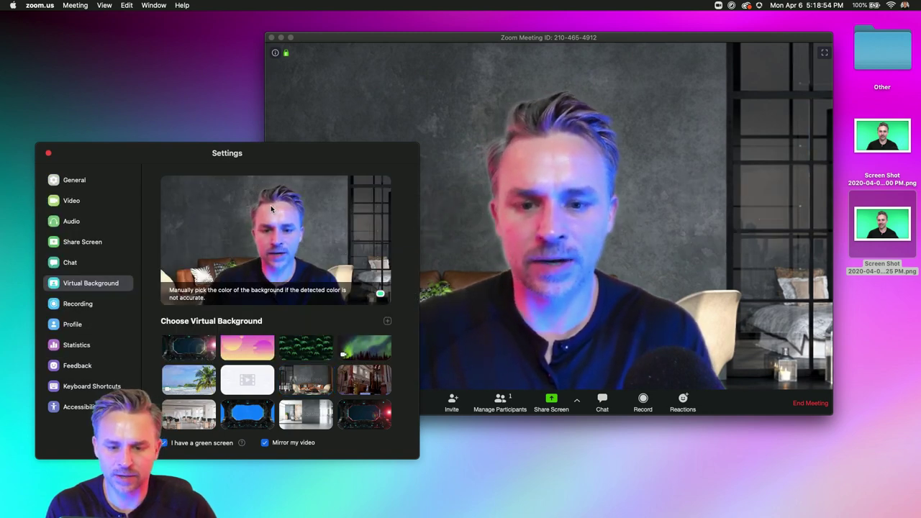
drag(92, 154, 558, 211)
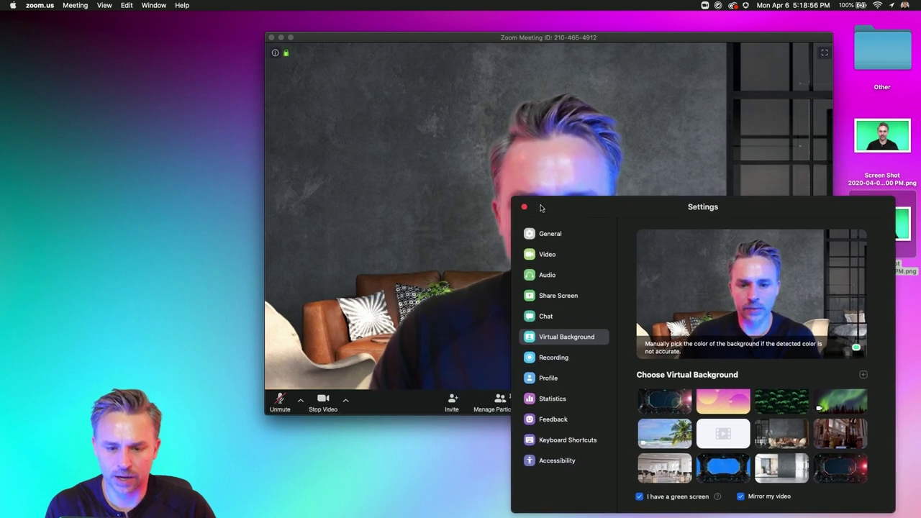
click(523, 209)
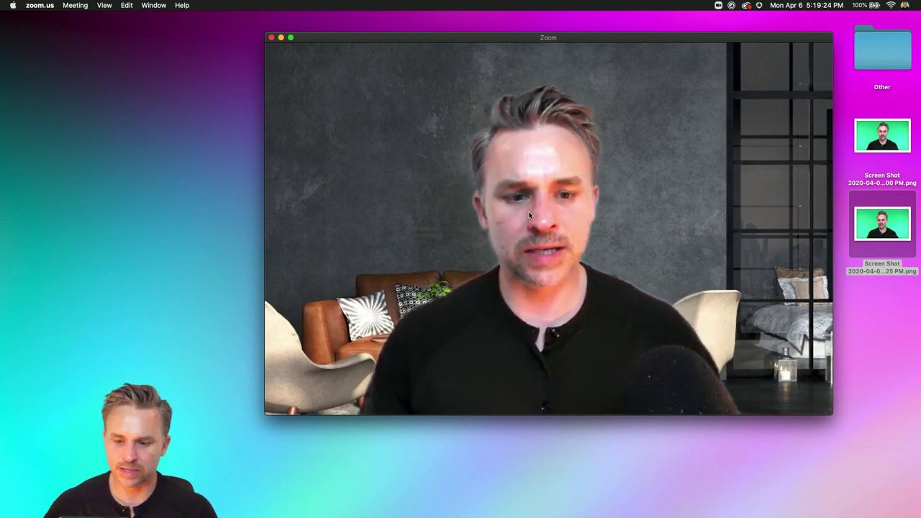
mouse_move(676, 311)
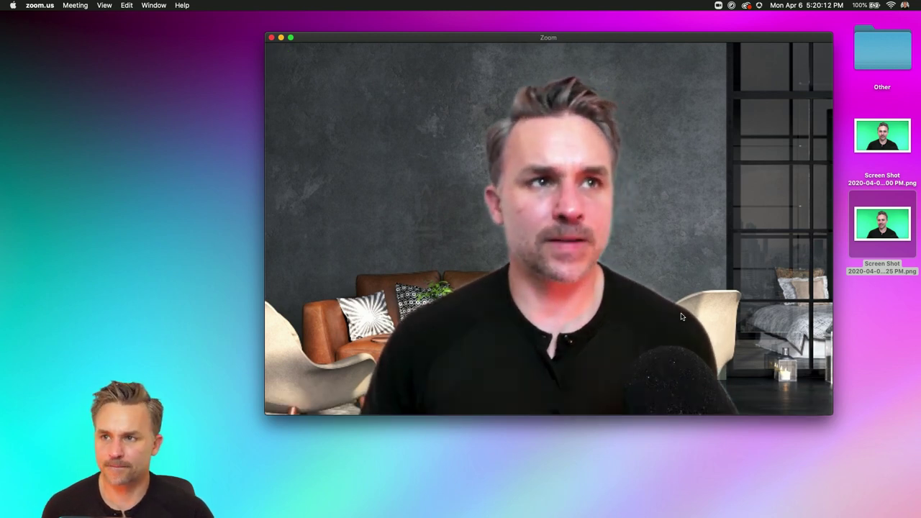
mouse_move(413, 407)
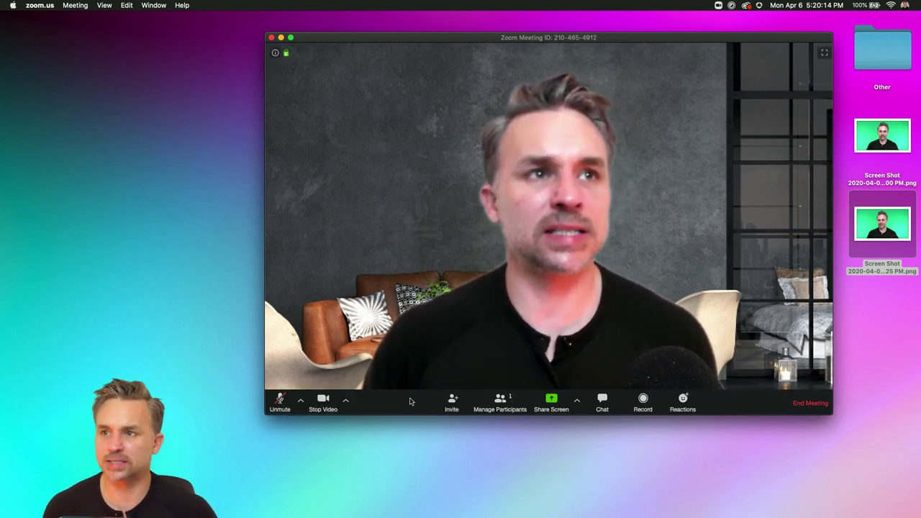
mouse_move(333, 516)
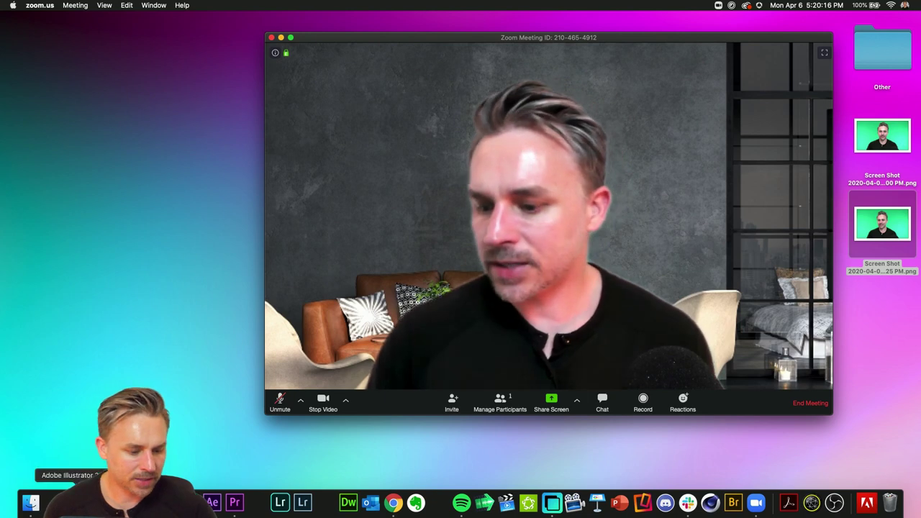
Collapse the Timeline, hide Home1.jpg and show Museum.jpg, then bring Chrome forward.
click(117, 503)
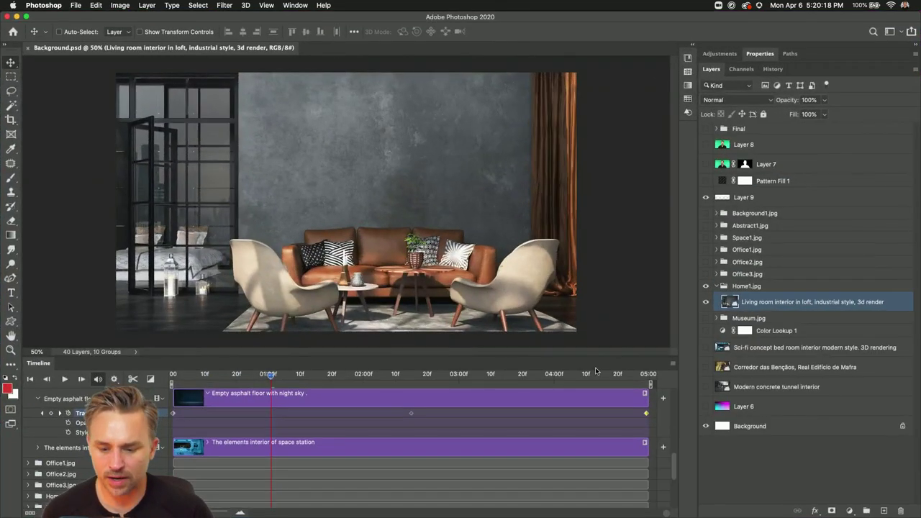
double_click(596, 365)
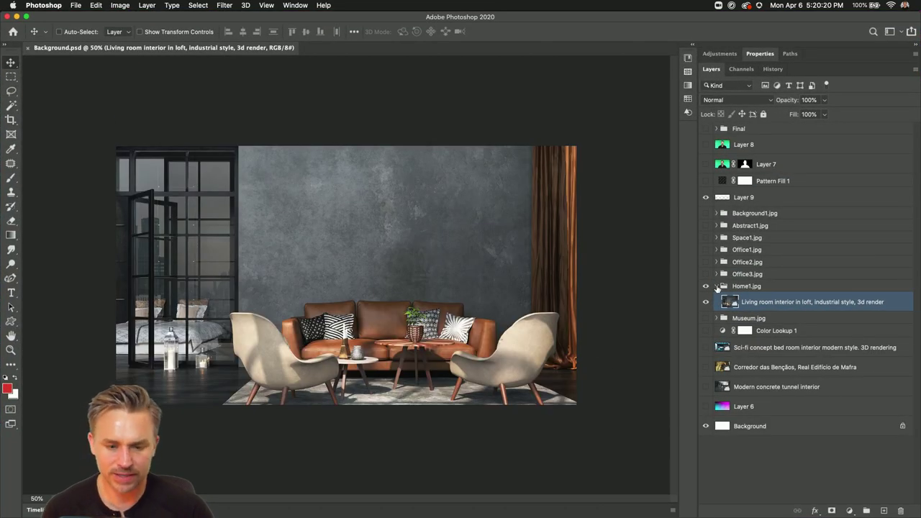
click(717, 288)
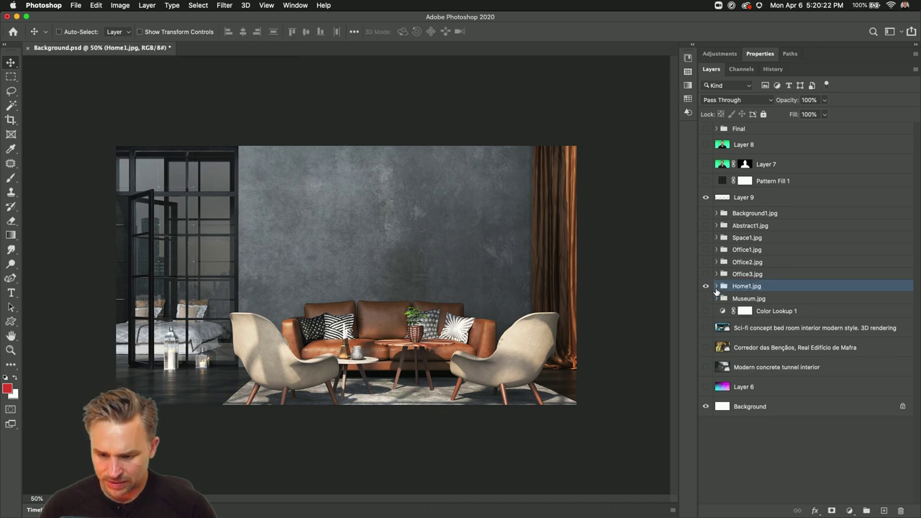
click(705, 287)
click(705, 298)
click(756, 300)
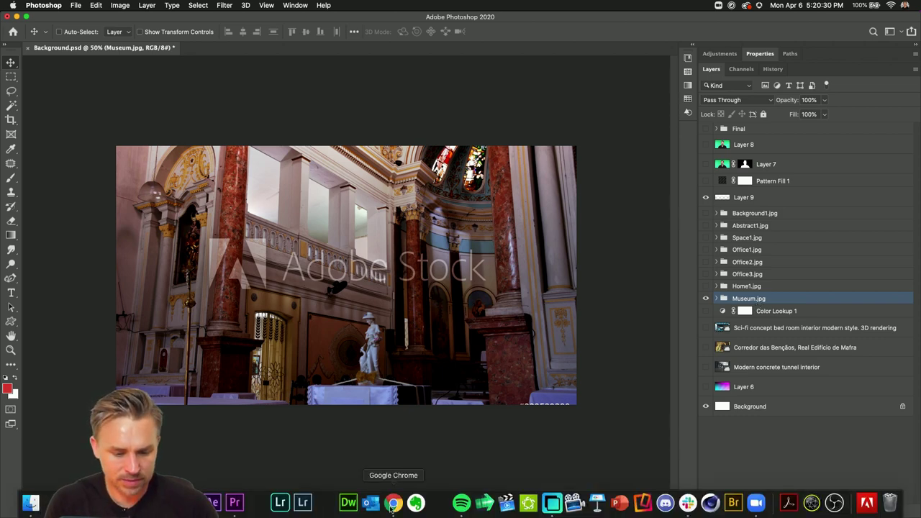
click(394, 513)
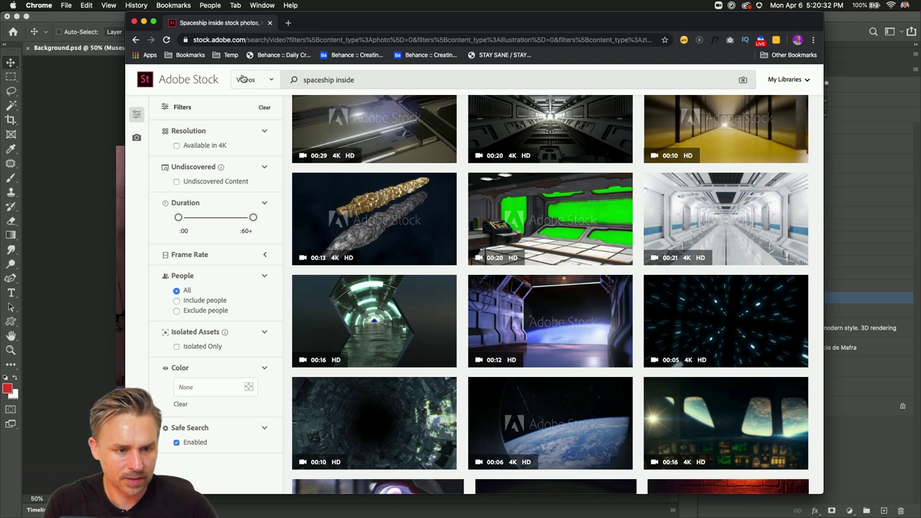
Switch Adobe Stock to Images and search for 'office poster'.
click(243, 80)
click(245, 66)
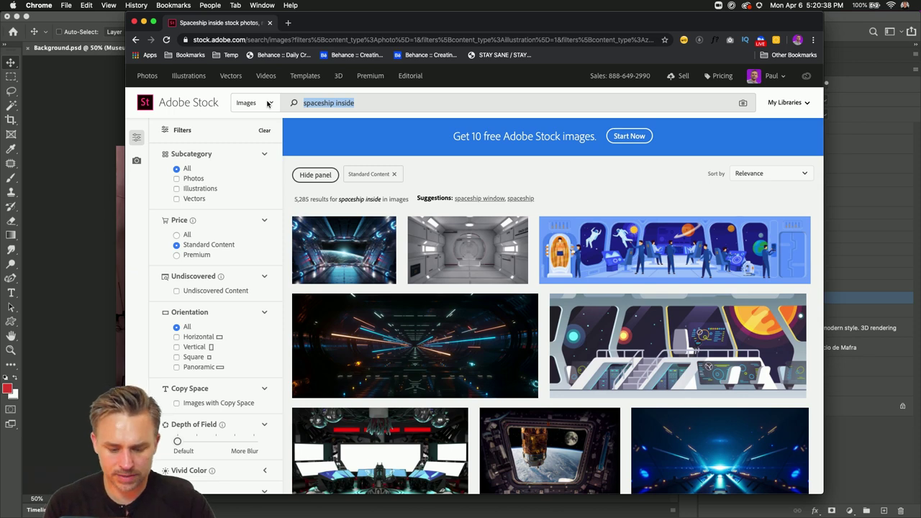
text(office)
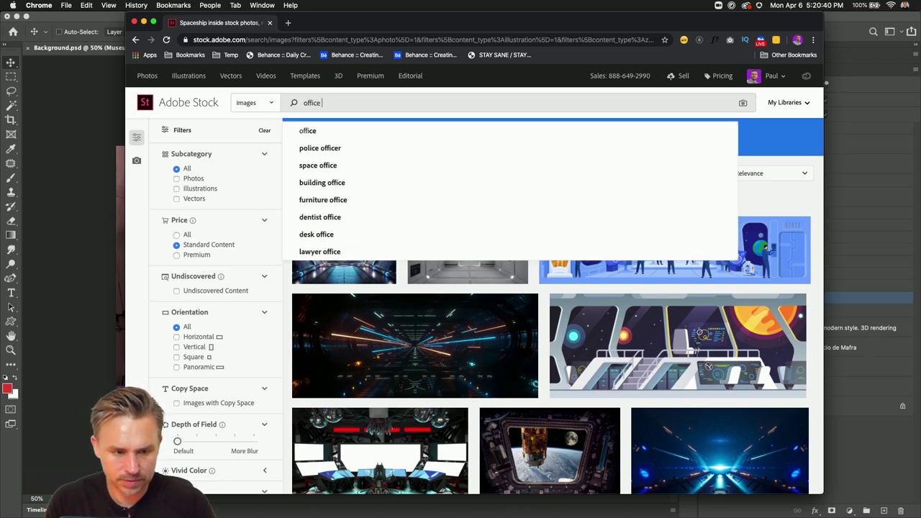
text( poster)
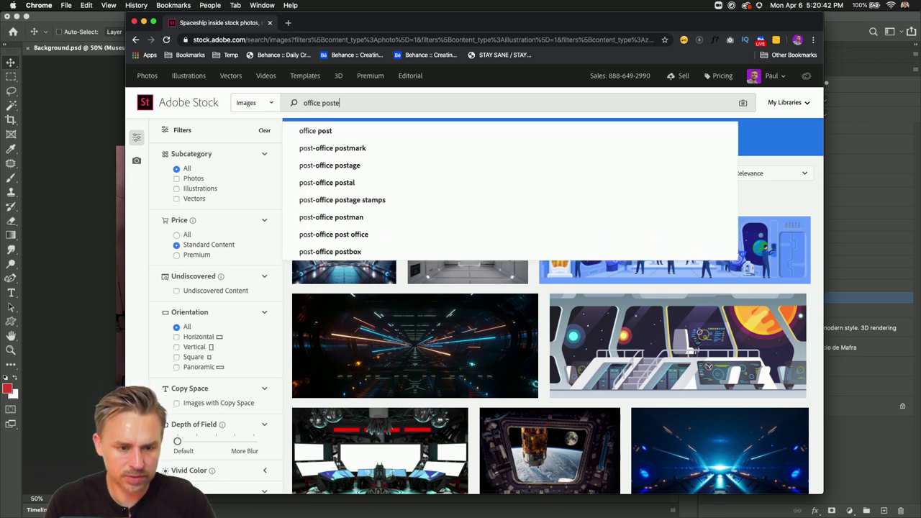
key(Return)
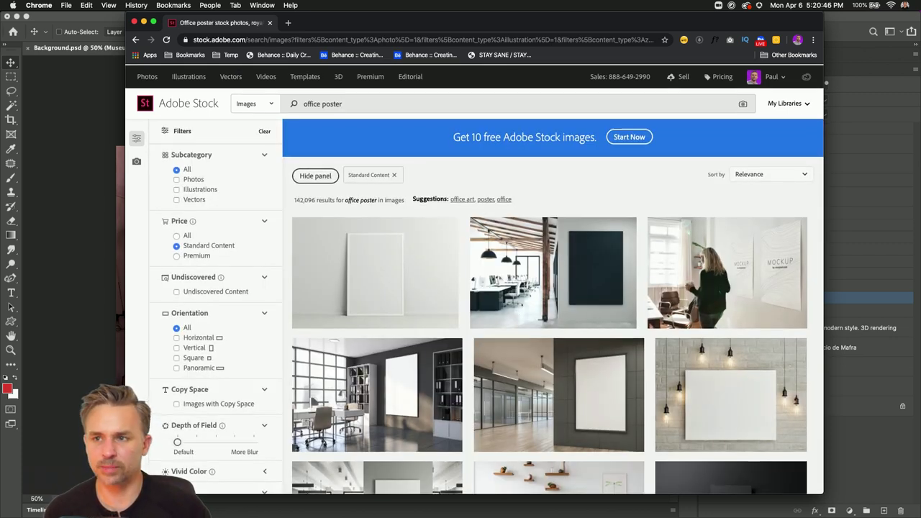
click(102, 105)
Check Zoom's background, then target Home1.jpg's living room layer and open the adjustment-layer list.
mouse_move(579, 504)
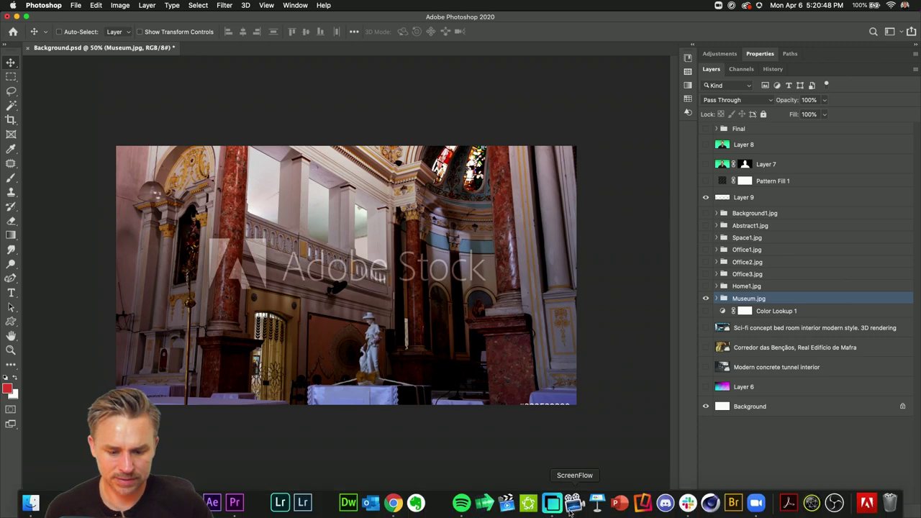
click(757, 503)
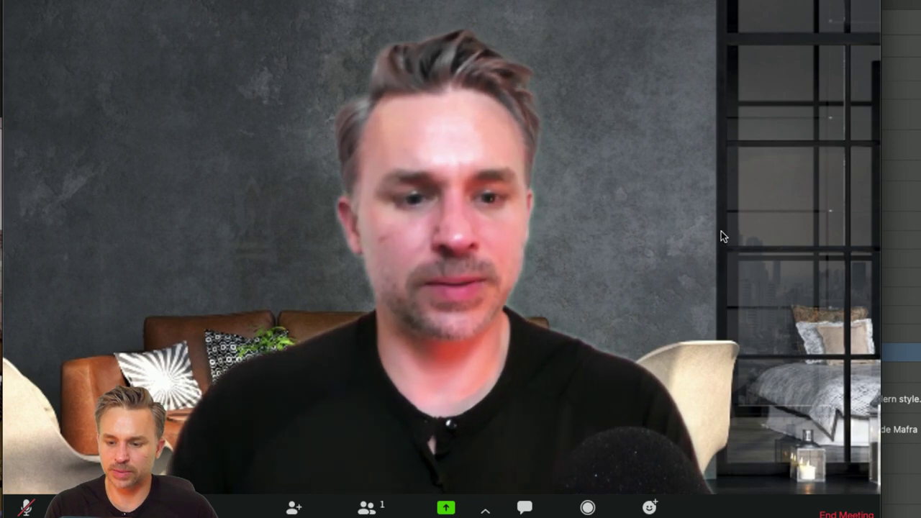
key(super+h)
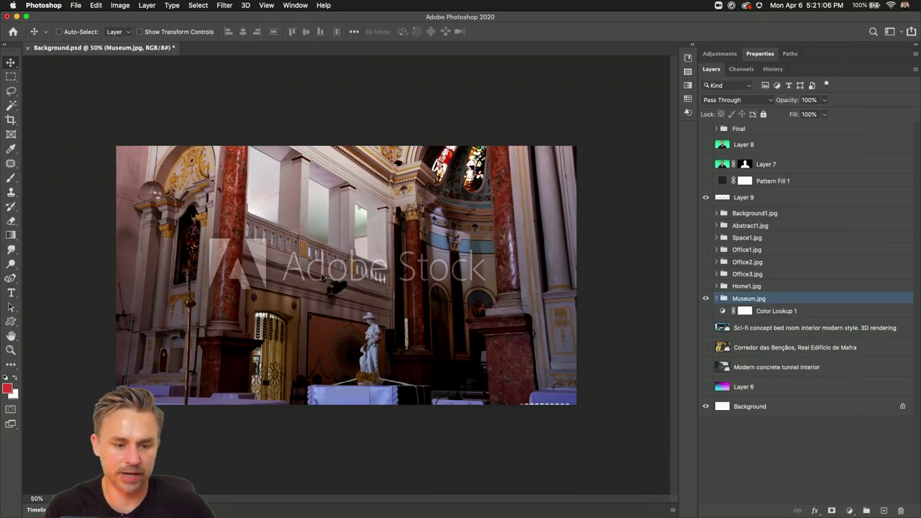
click(705, 274)
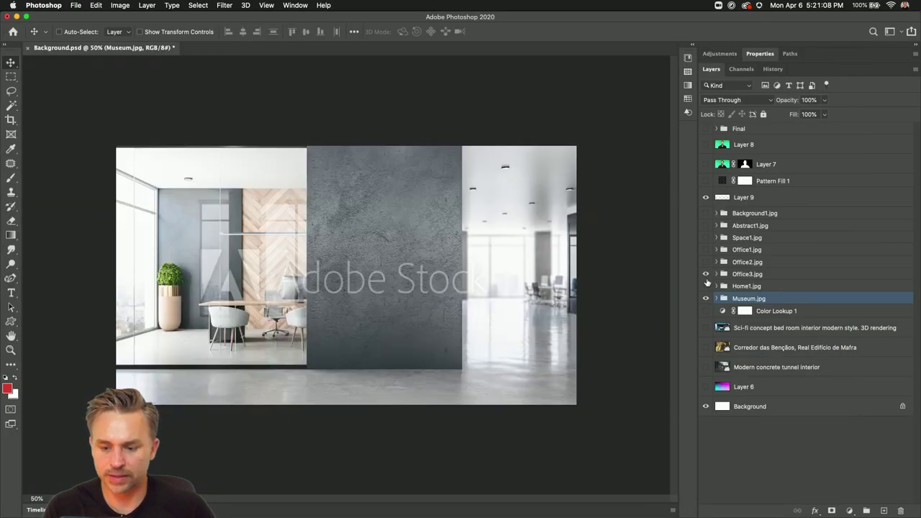
click(706, 274)
click(718, 286)
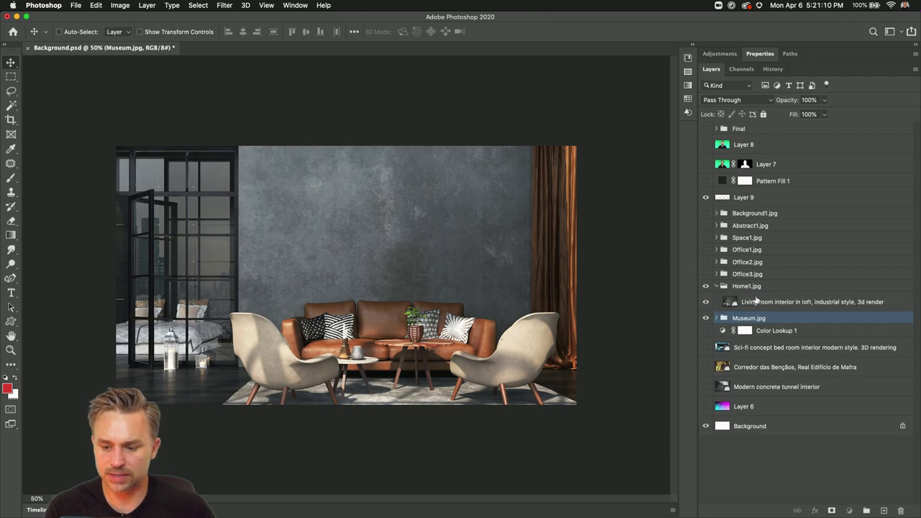
click(756, 302)
click(849, 511)
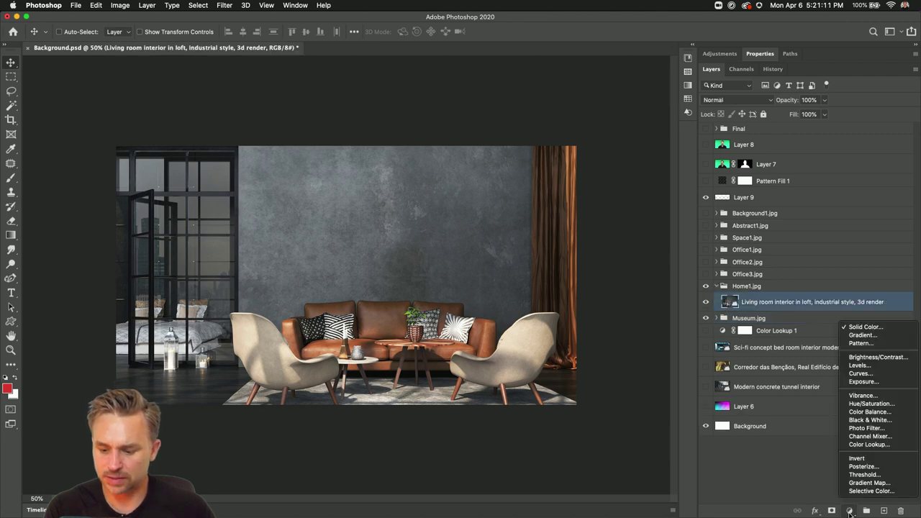
Add a Levels adjustment with black input 16 to the living room and save.
click(881, 366)
drag(748, 164, 754, 167)
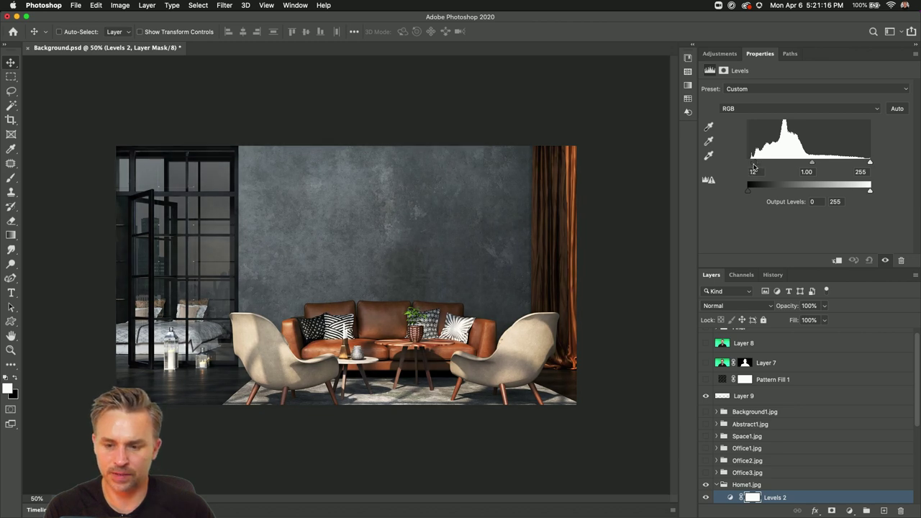
double_click(809, 59)
key(super+s)
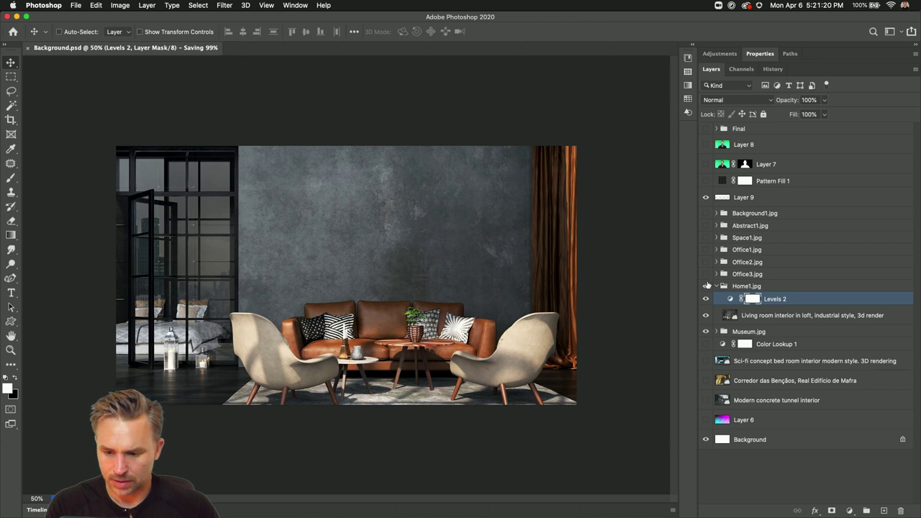
Toggle layer visibility until the Corredor hallway image shows on the canvas.
click(706, 274)
click(747, 275)
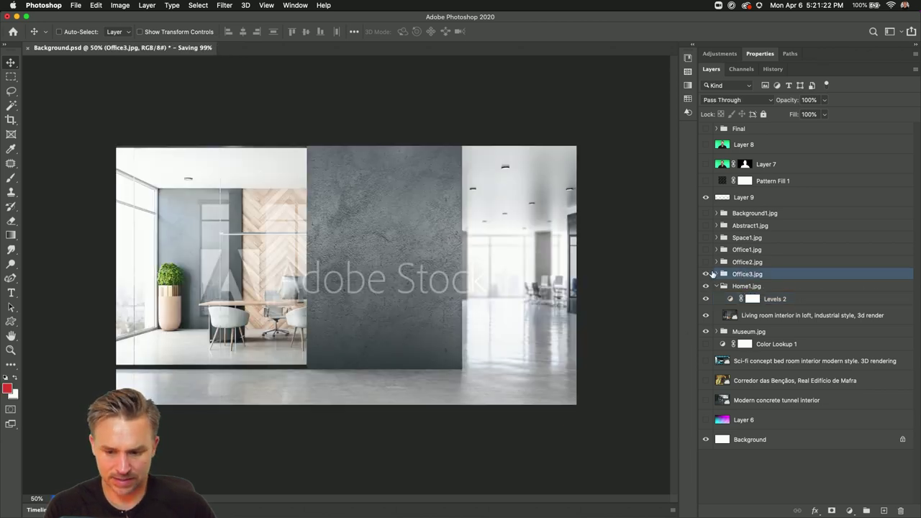
click(706, 262)
click(705, 262)
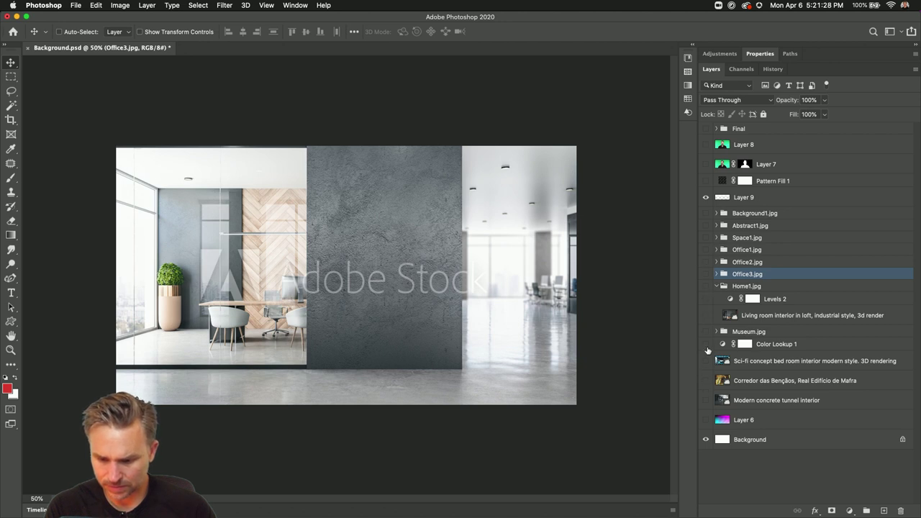
click(706, 361)
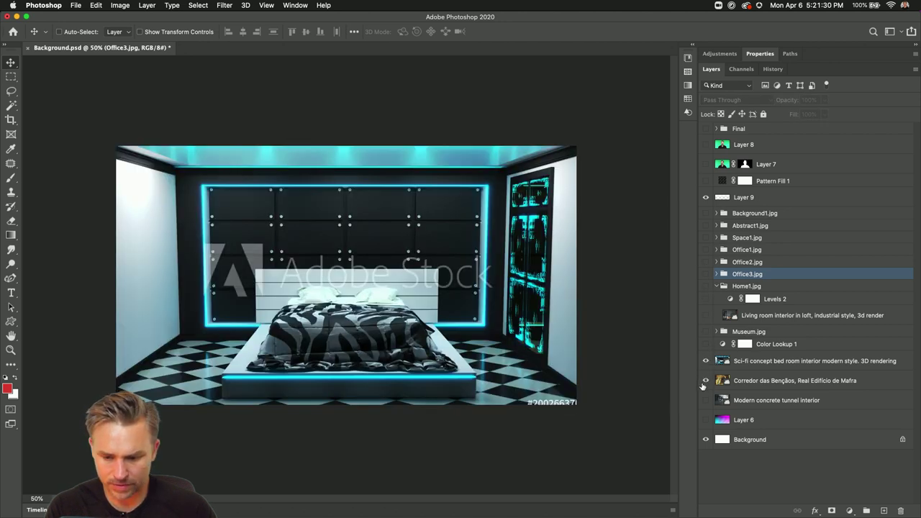
click(705, 362)
License the Corredor das Bençãos hallway image from its layer's License Image command.
click(742, 387)
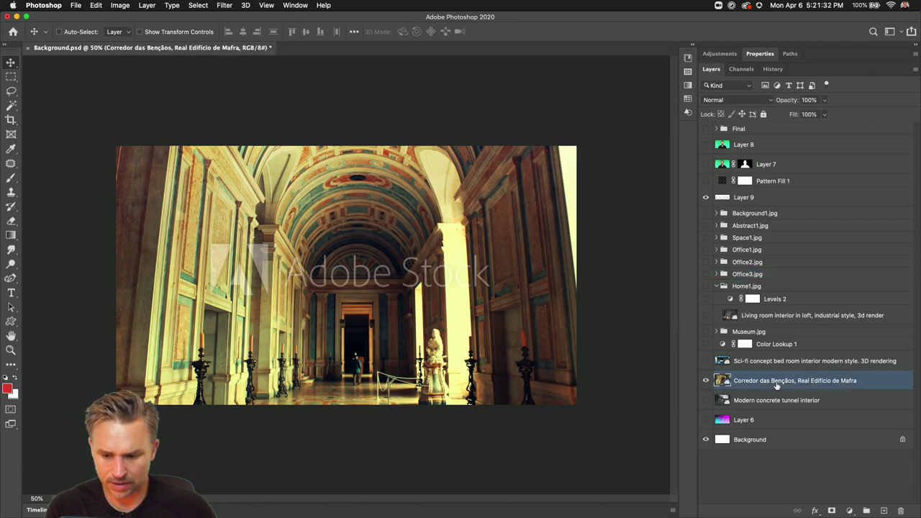
right_click(777, 386)
click(807, 266)
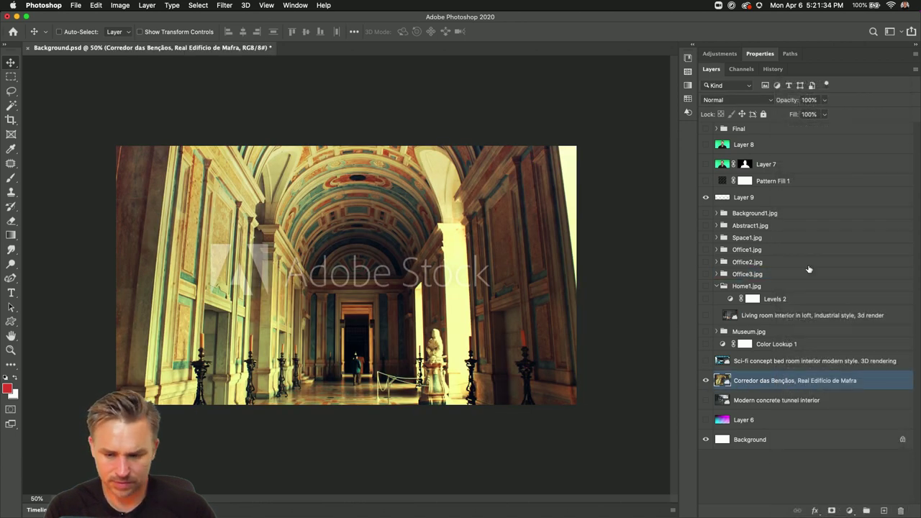
right_click(755, 379)
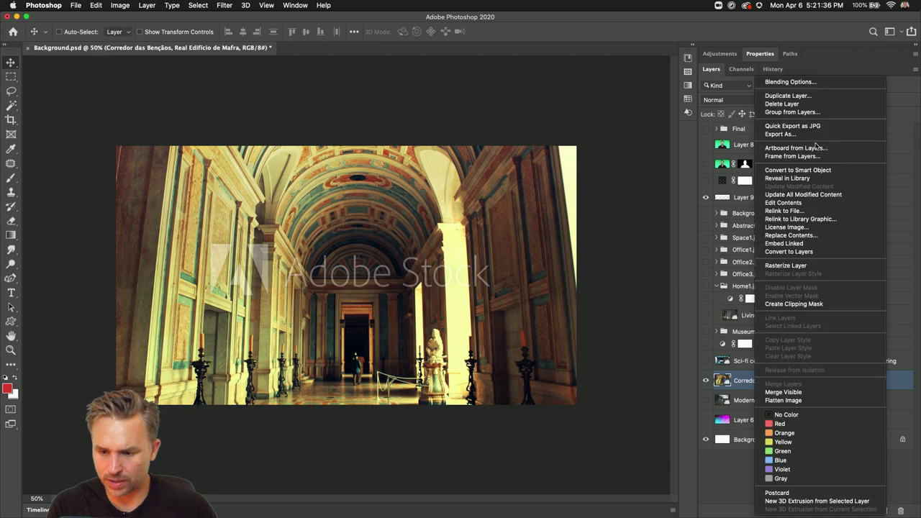
click(812, 227)
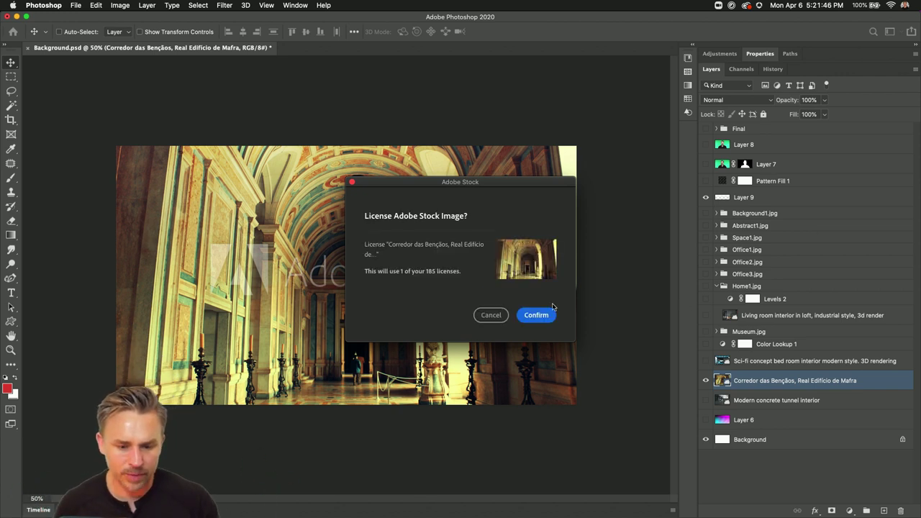
click(536, 316)
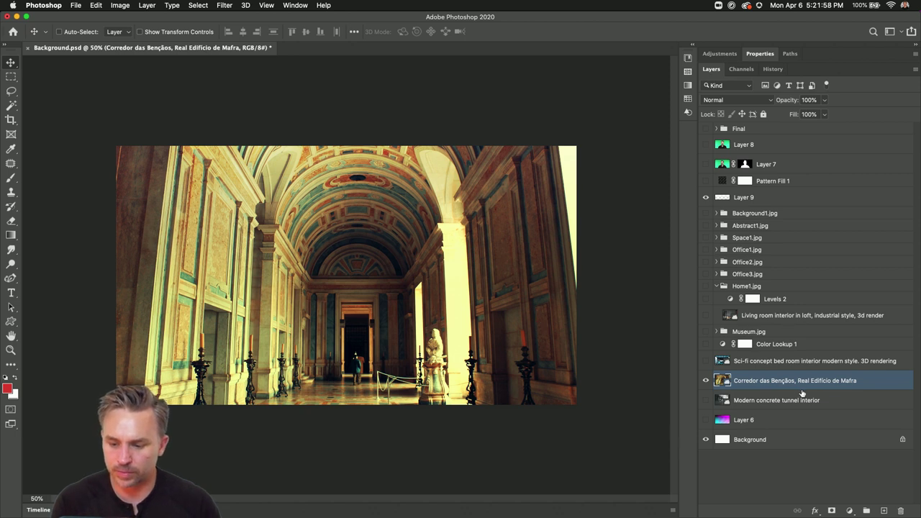
Duplicate the Corredor layer, then try an Edit > Transform > Distort on it and cancel.
drag(802, 393, 885, 510)
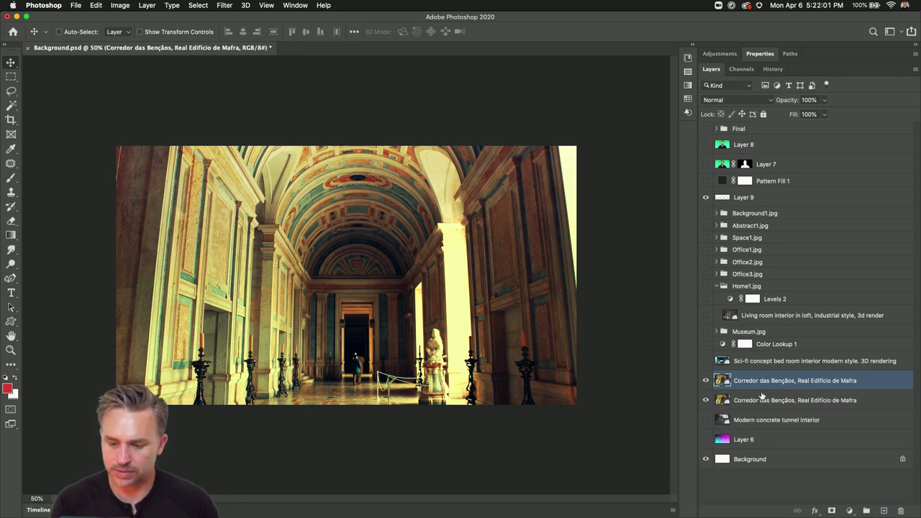
click(96, 5)
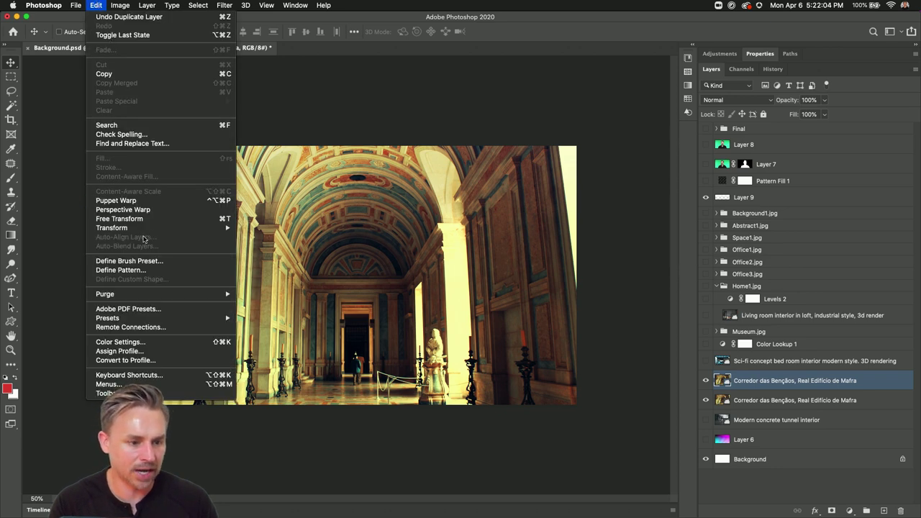
mouse_move(144, 229)
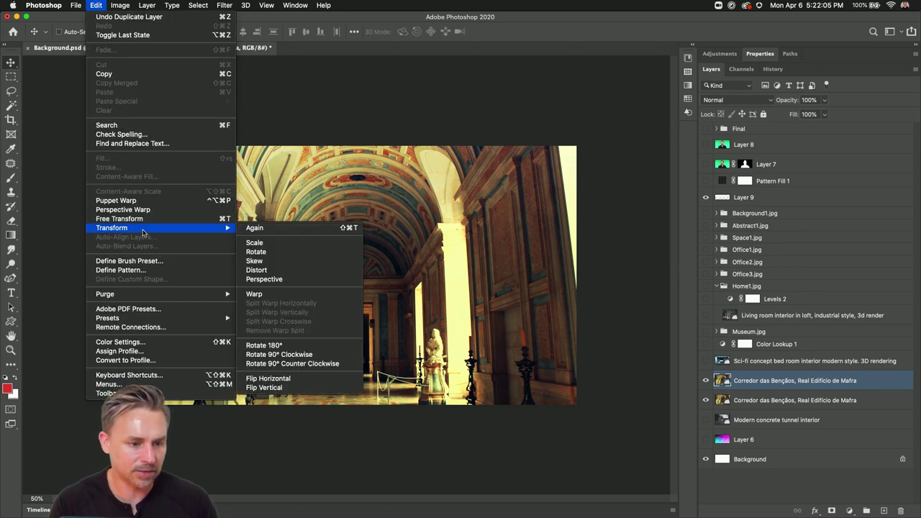
click(256, 270)
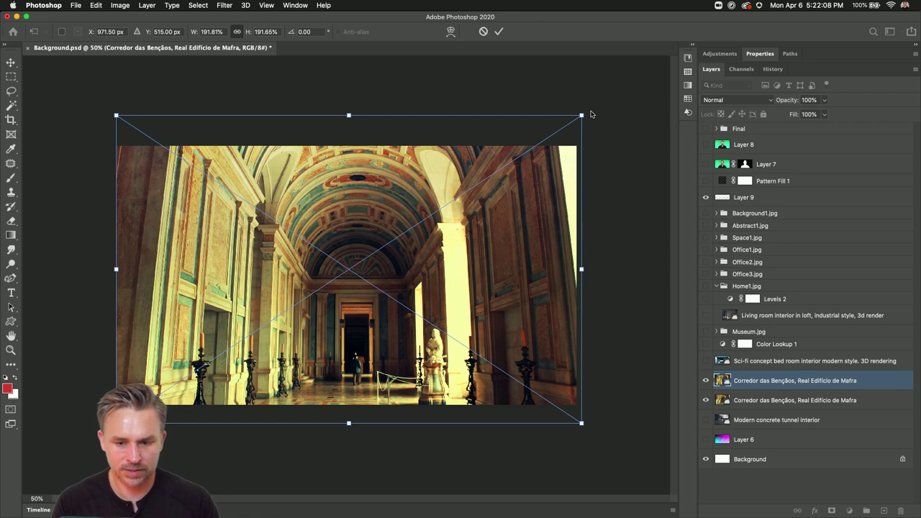
drag(583, 116, 611, 114)
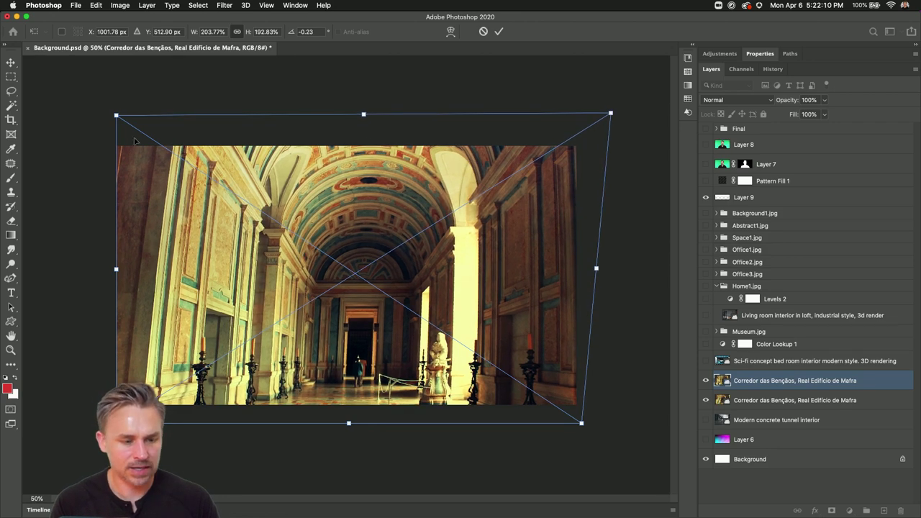
drag(117, 117, 77, 113)
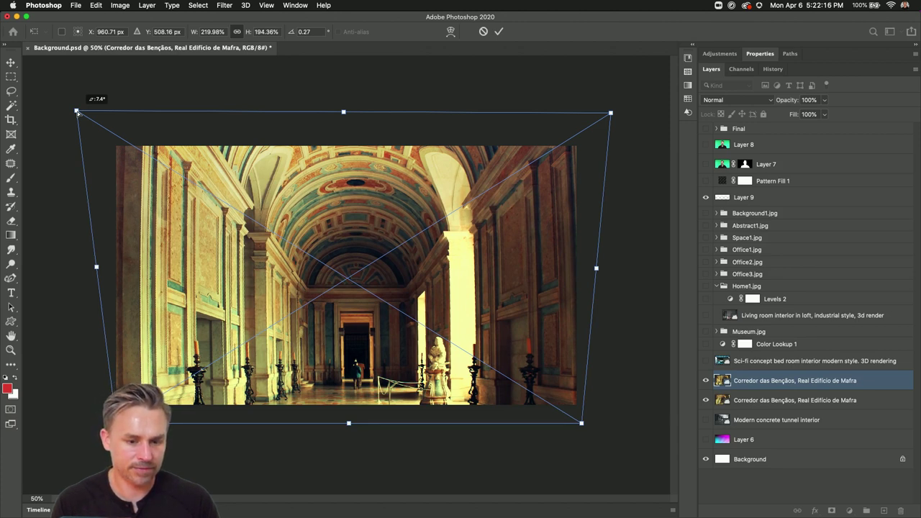
drag(78, 113, 80, 113)
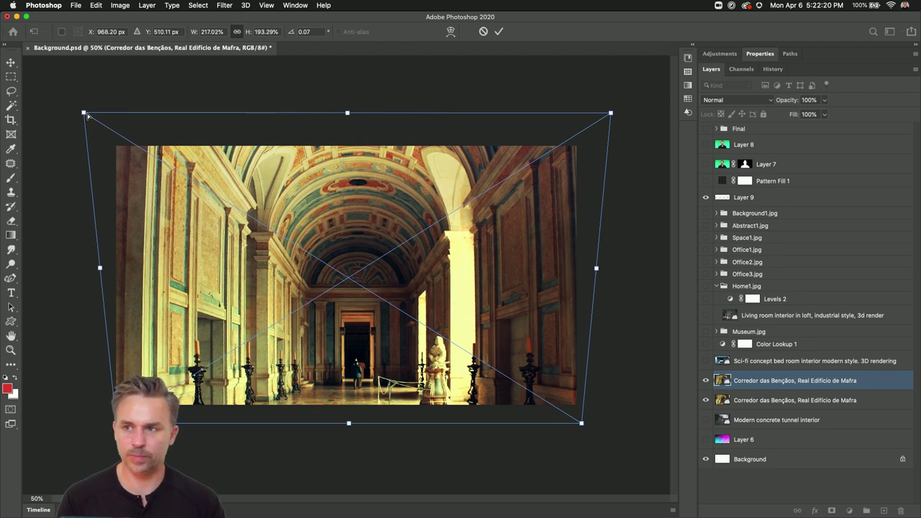
key(Escape)
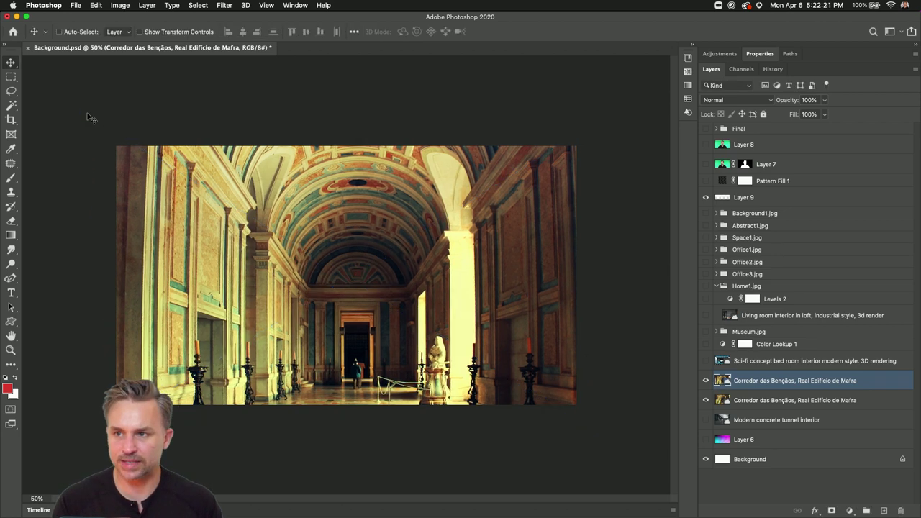
Move the Corredor hallway layer into the Museum.jpg group and show that group.
click(705, 144)
click(705, 145)
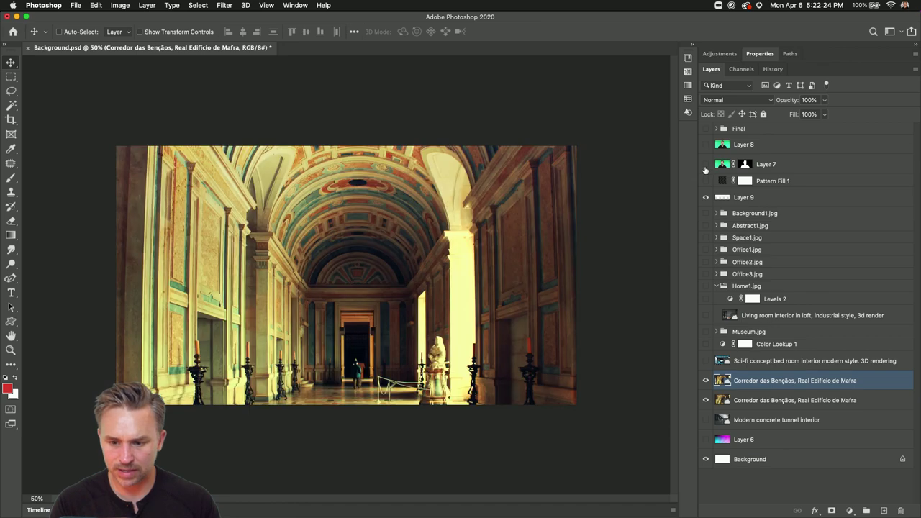
click(706, 164)
click(705, 165)
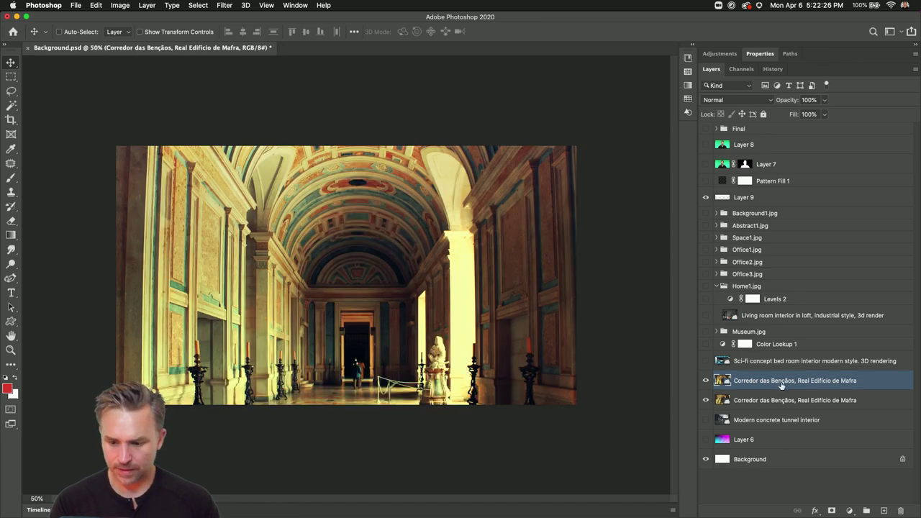
click(706, 332)
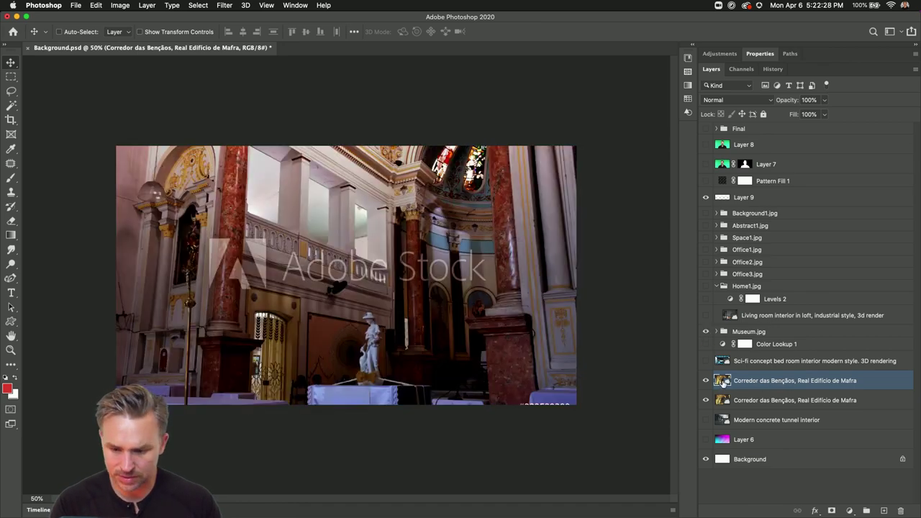
drag(722, 382, 721, 335)
click(719, 333)
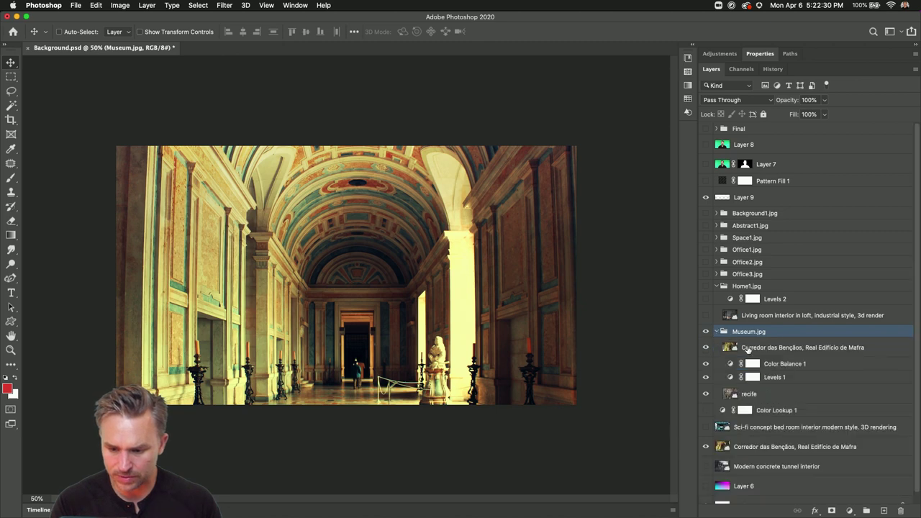
click(750, 350)
Place Levels 1 above Corredor, set it to 5, 1.08, 254, and save Background.psd.
drag(778, 380, 778, 338)
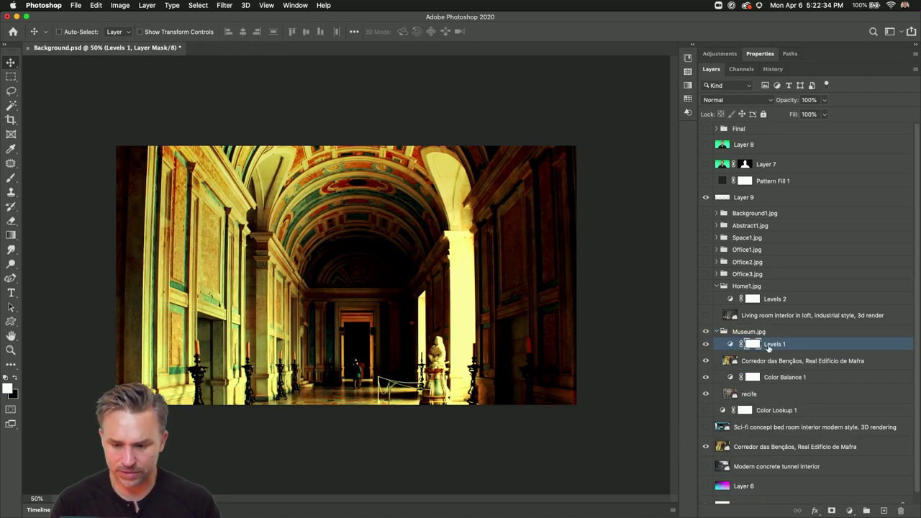
click(705, 344)
click(705, 345)
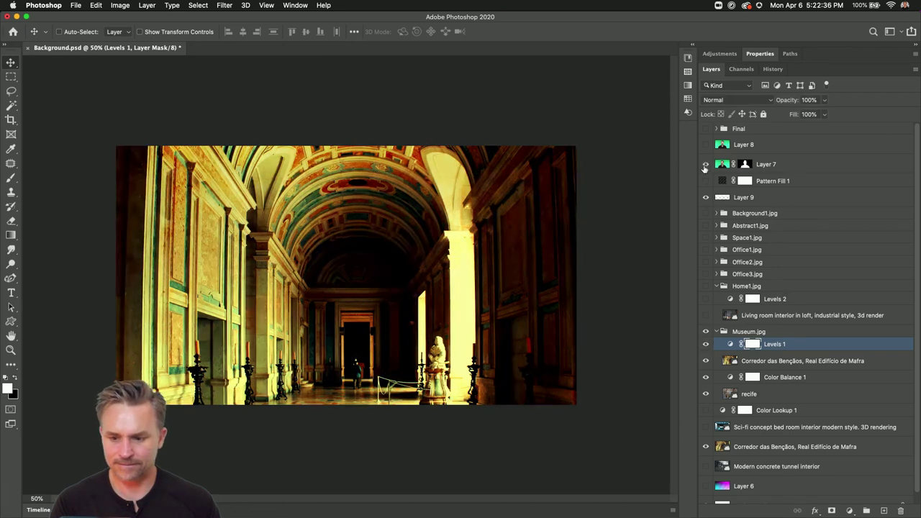
click(705, 165)
click(706, 167)
click(787, 346)
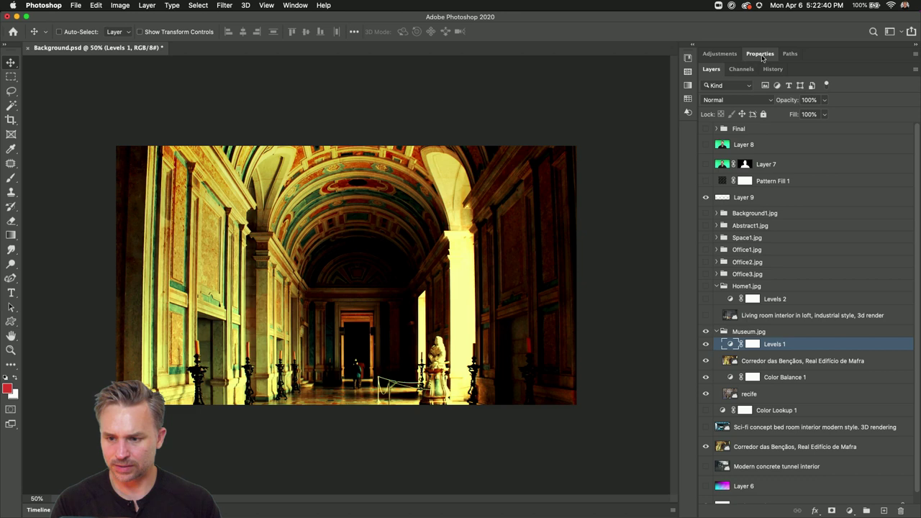
click(761, 55)
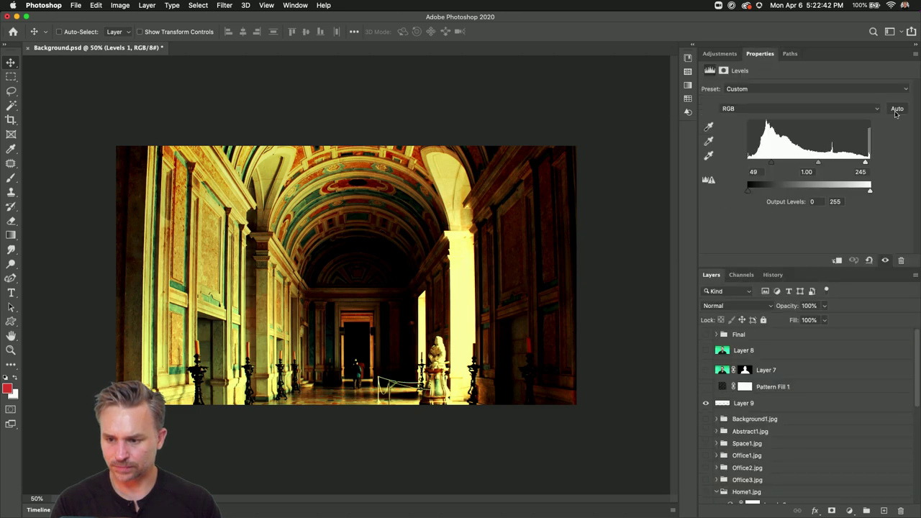
key(super+z)
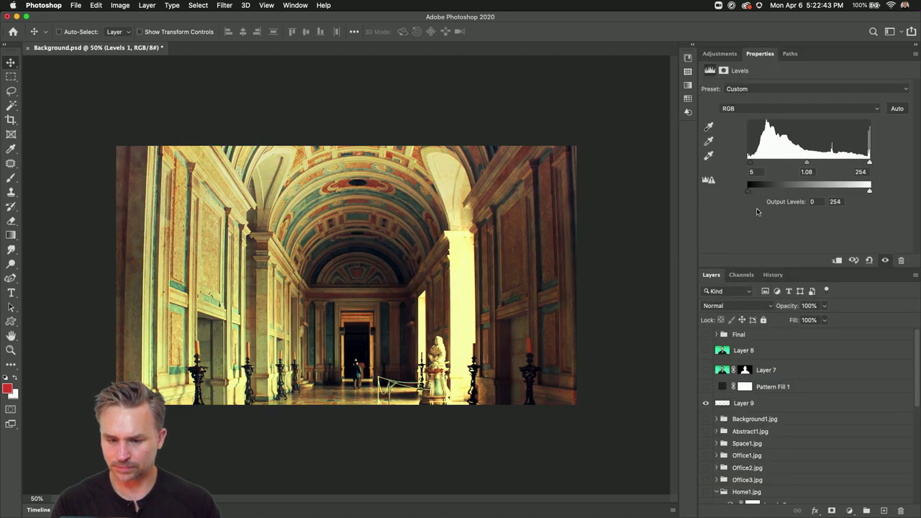
double_click(815, 60)
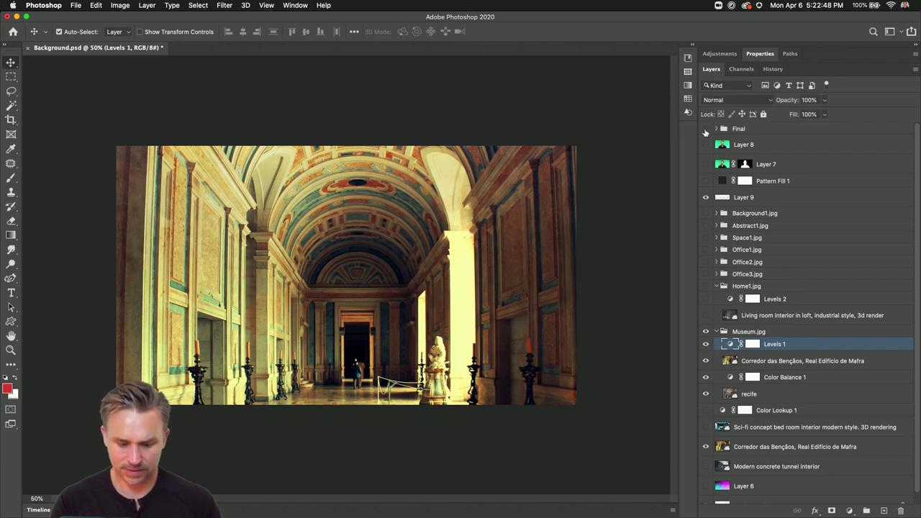
key(super+s)
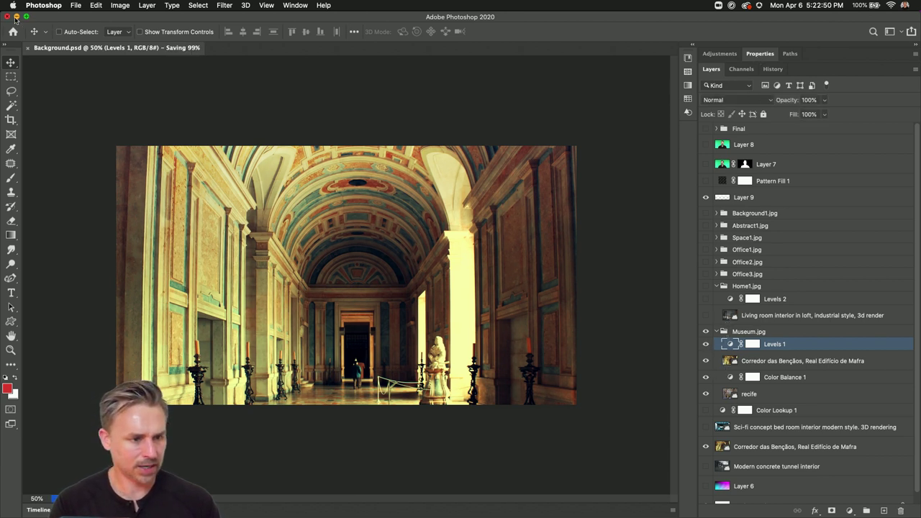
Briefly preview Office3.jpg, then minimize Photoshop to reveal the Zoom meeting.
click(736, 275)
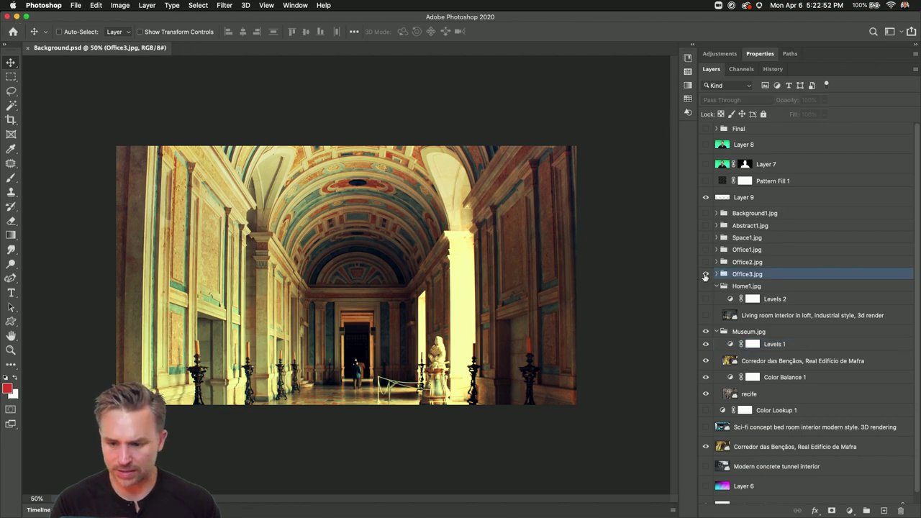
click(706, 275)
click(706, 275)
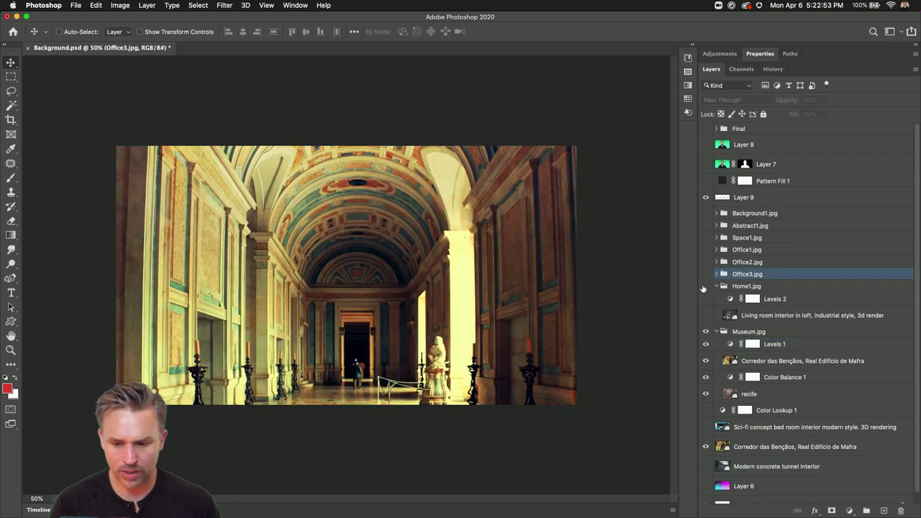
click(16, 17)
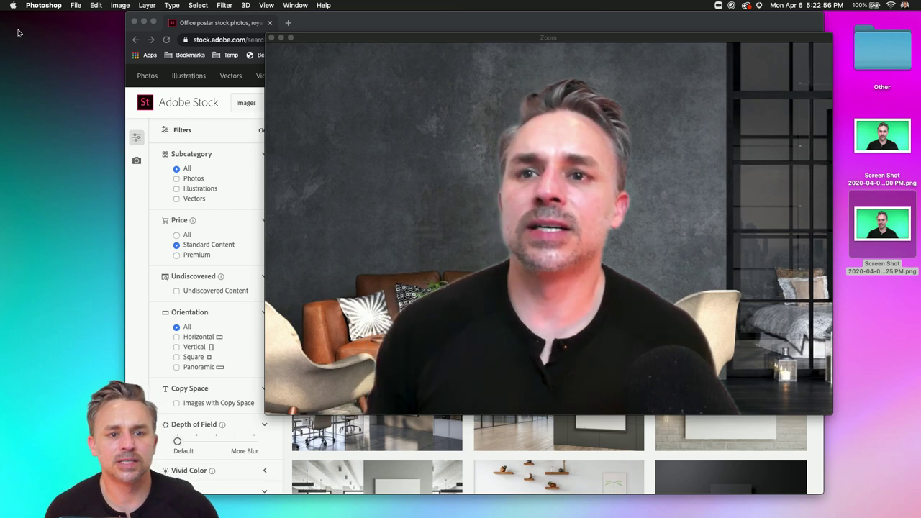
Open Zoom's virtual background settings from the video options and start adding an image.
mouse_move(446, 284)
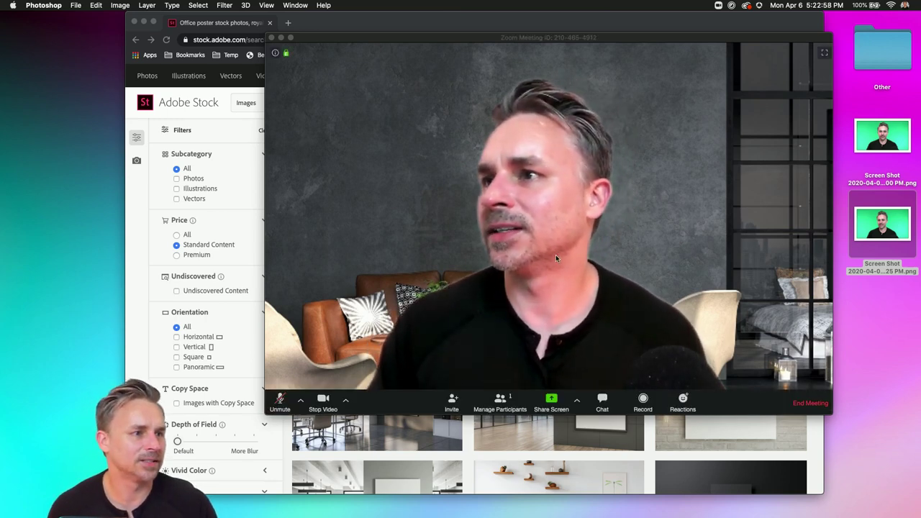
click(346, 403)
click(365, 365)
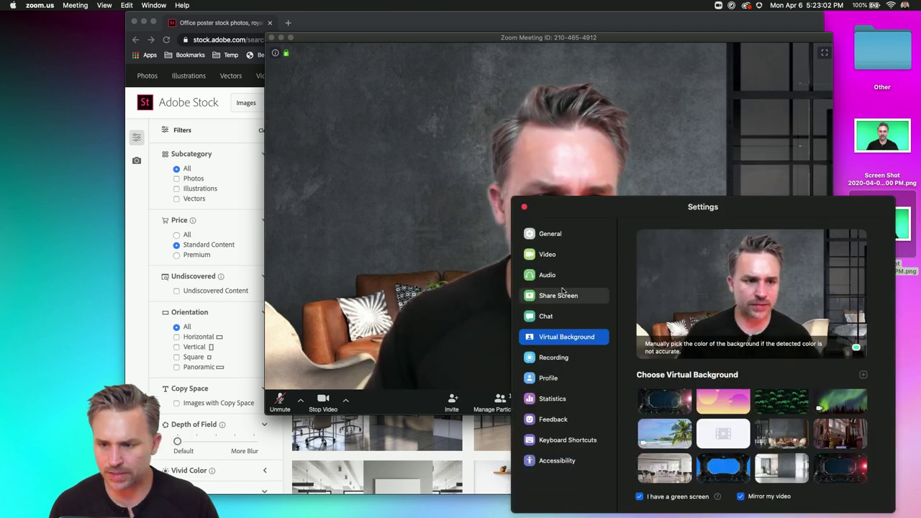
drag(643, 206, 667, 166)
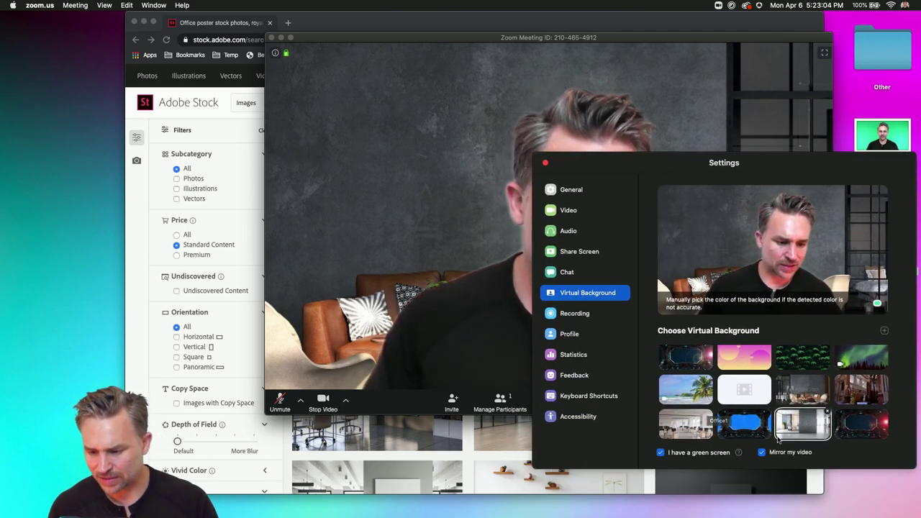
click(885, 331)
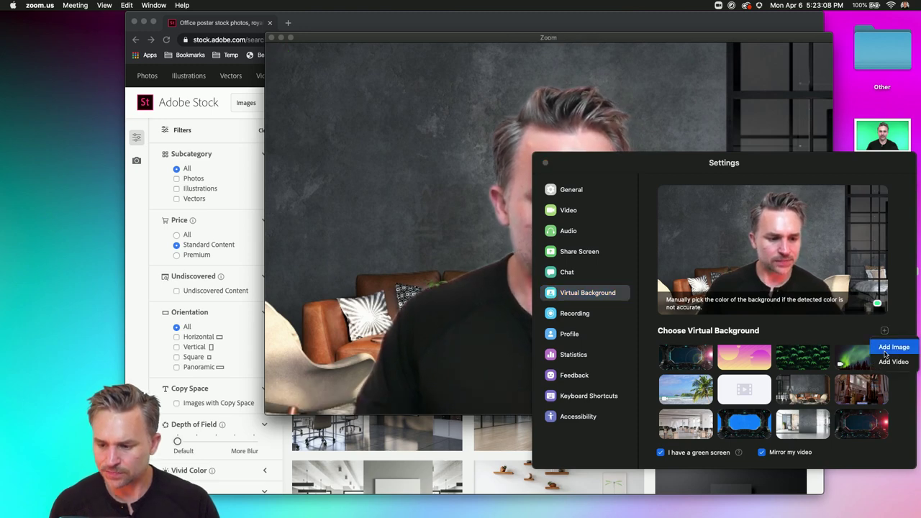
click(891, 349)
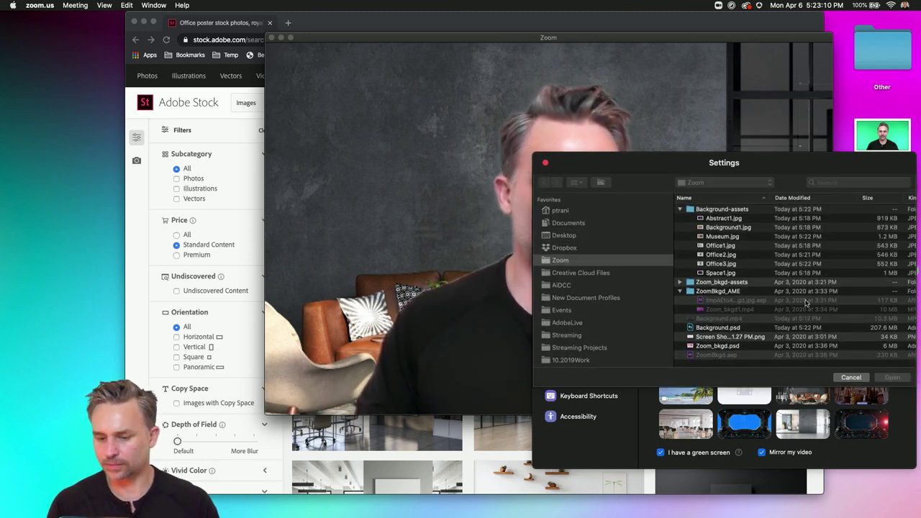
Apply Museum.jpg as the virtual background, park Settings bottom-left, and return to Photoshop.
click(702, 274)
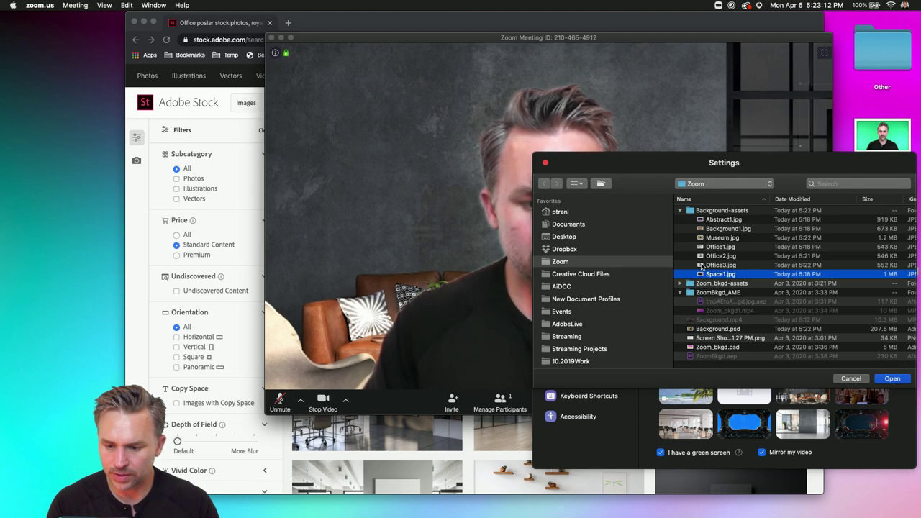
click(703, 265)
click(707, 238)
click(886, 378)
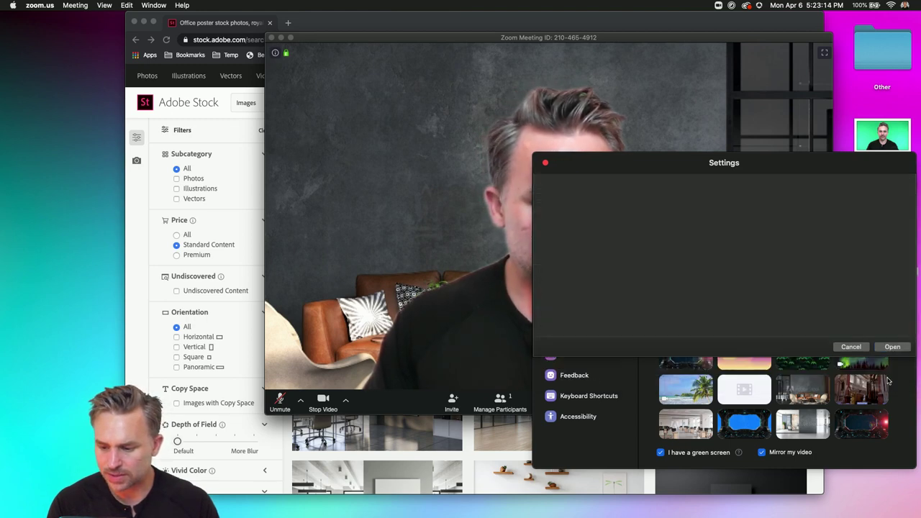
drag(597, 162, 166, 210)
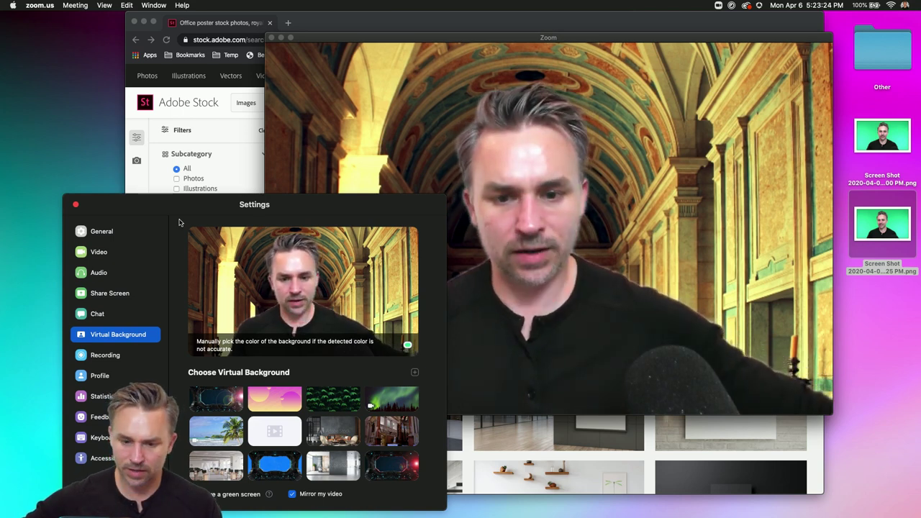
drag(180, 222, 101, 401)
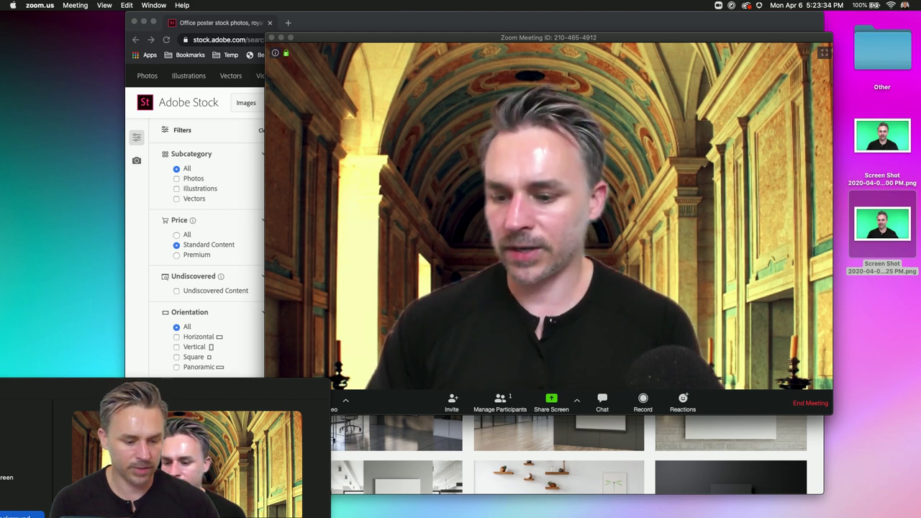
click(107, 504)
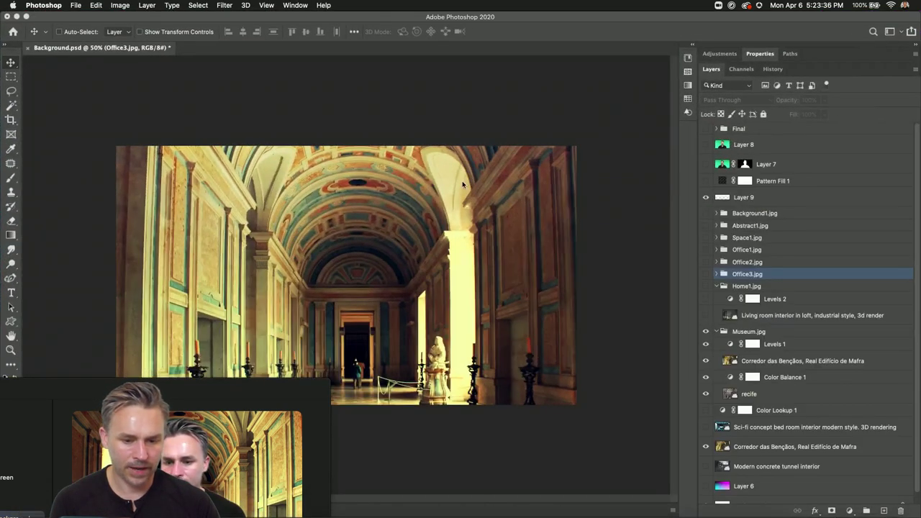
Check the presenter cutout, then add a Color Balance layer above Levels 1 in Museum.jpg.
click(706, 165)
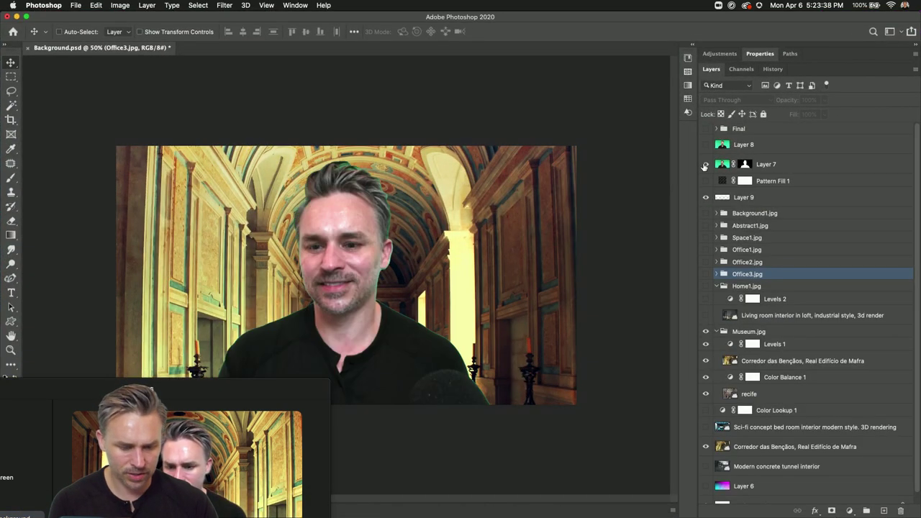
click(705, 165)
click(800, 347)
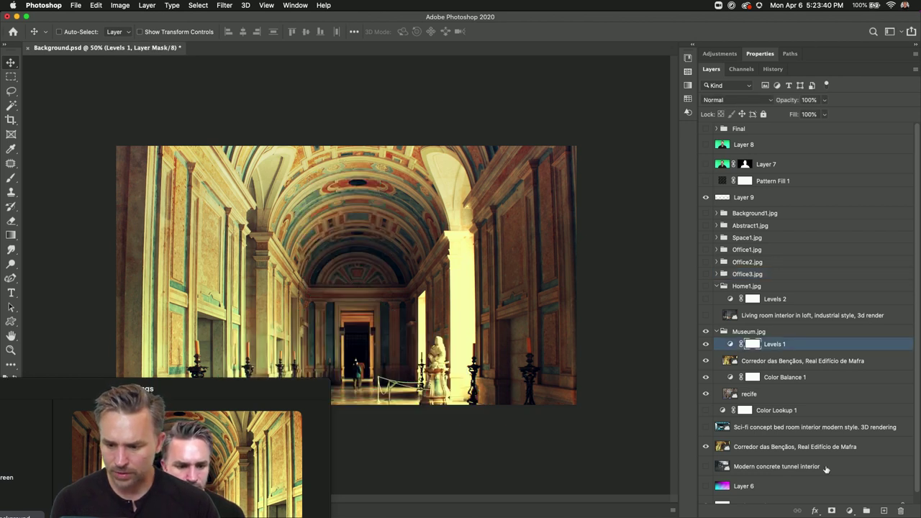
click(849, 511)
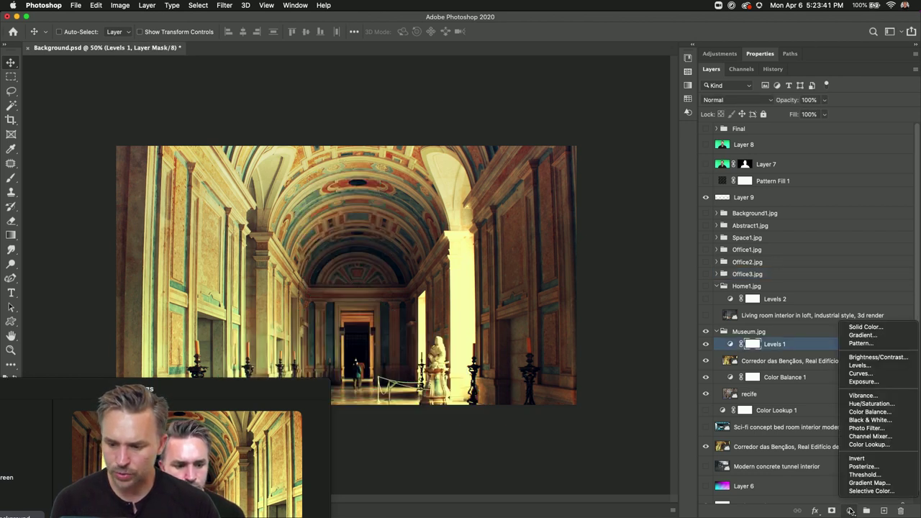
click(888, 413)
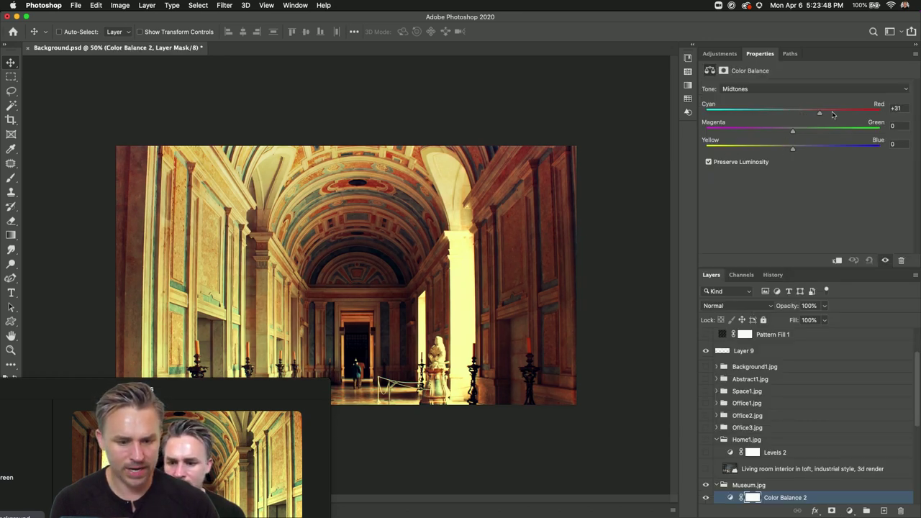
Set midtones Red +45 and Blue +25, compare with the Zoom preview, and save Background.psd.
scroll(715, 450, down, 5)
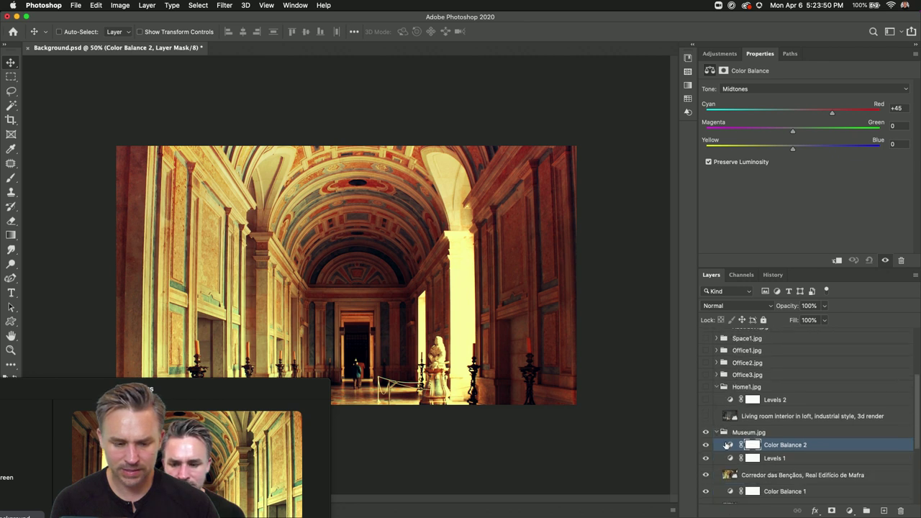
drag(209, 397, 170, 358)
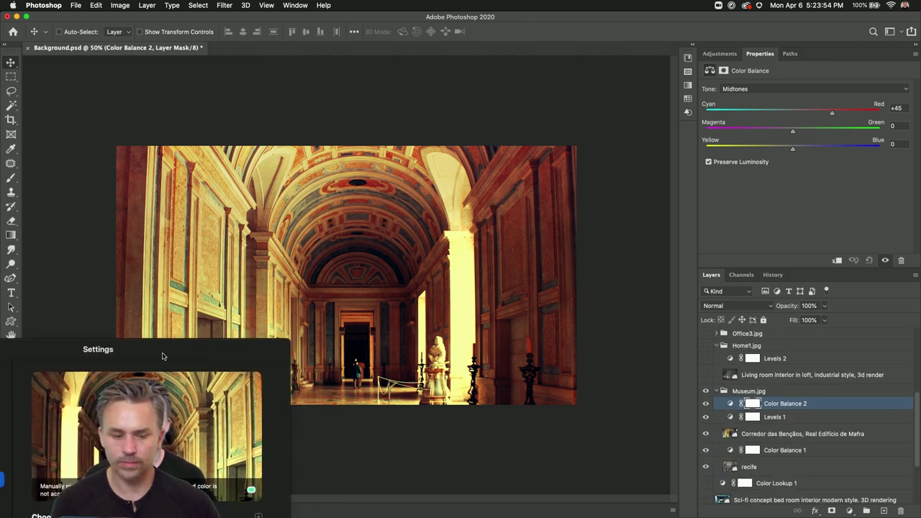
drag(162, 356, 556, 377)
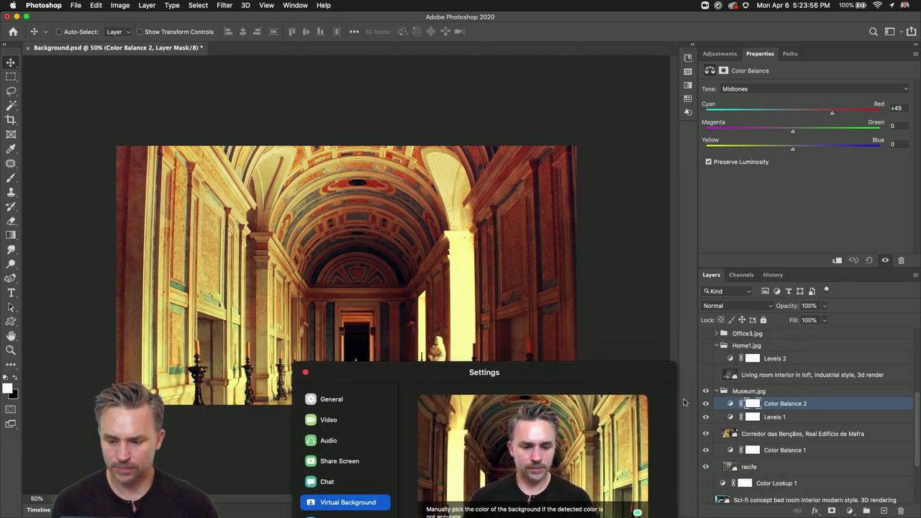
click(705, 404)
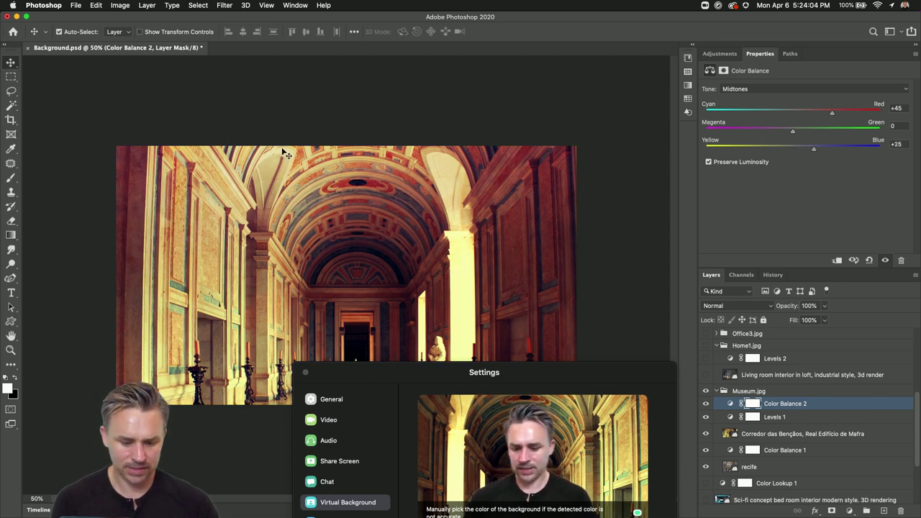
key(super+s)
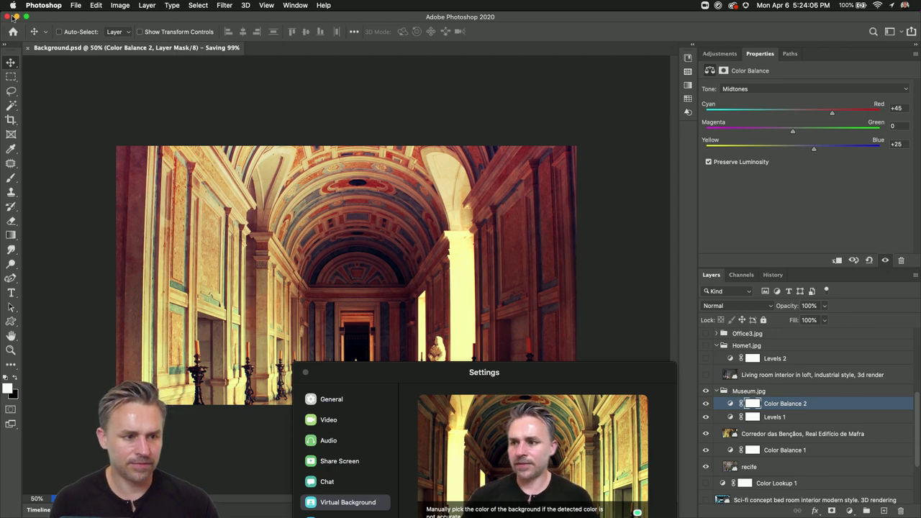
Re-add the color-balanced Museum.jpg as Zoom's virtual background and reposition the Settings window.
click(16, 17)
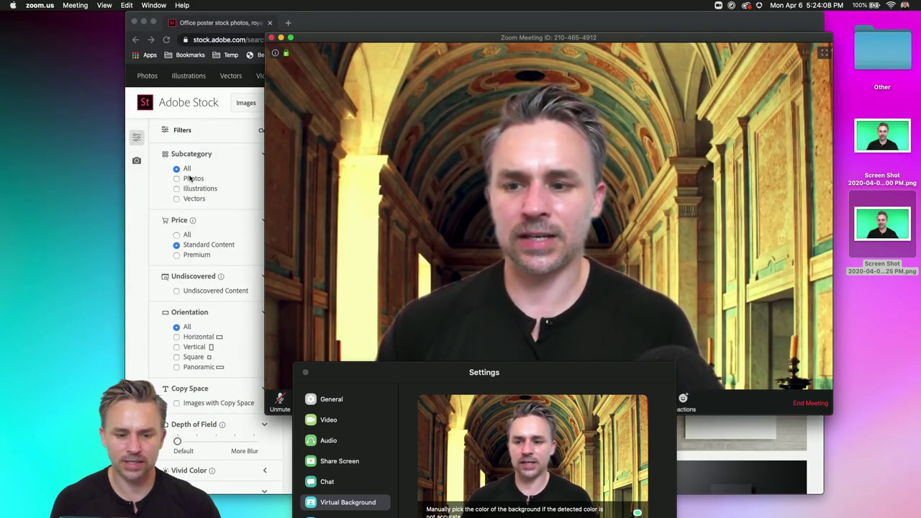
drag(382, 377, 67, 153)
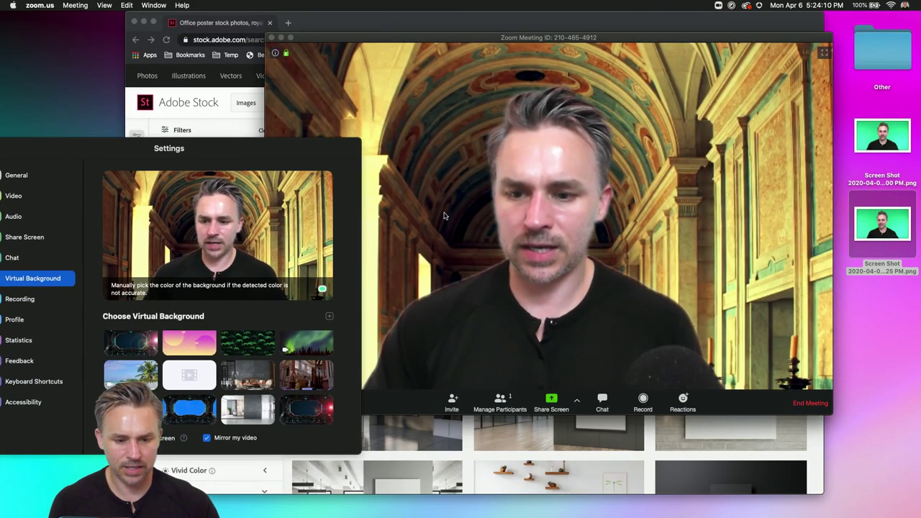
drag(223, 156, 720, 115)
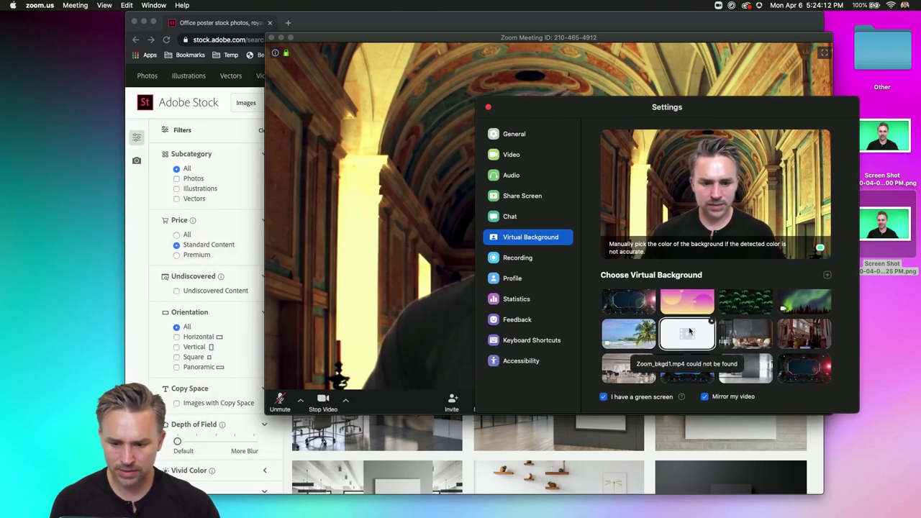
click(827, 275)
click(829, 290)
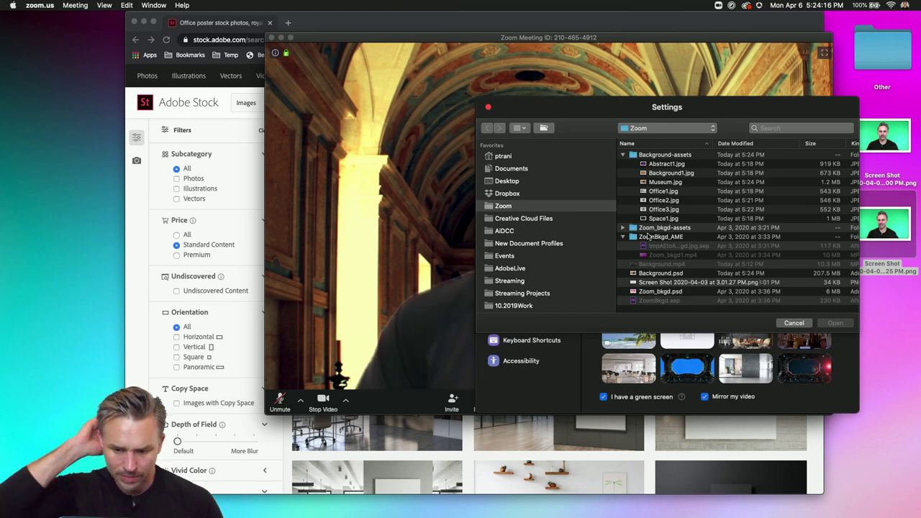
click(644, 183)
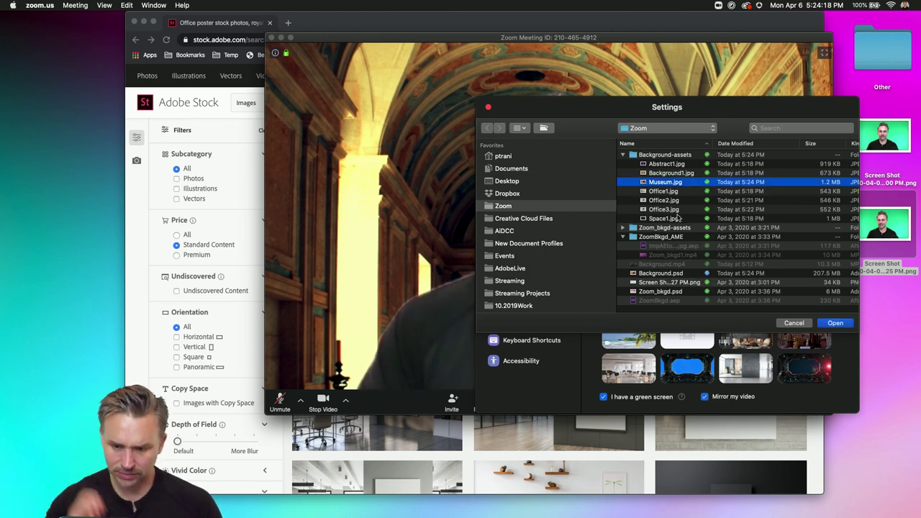
click(834, 323)
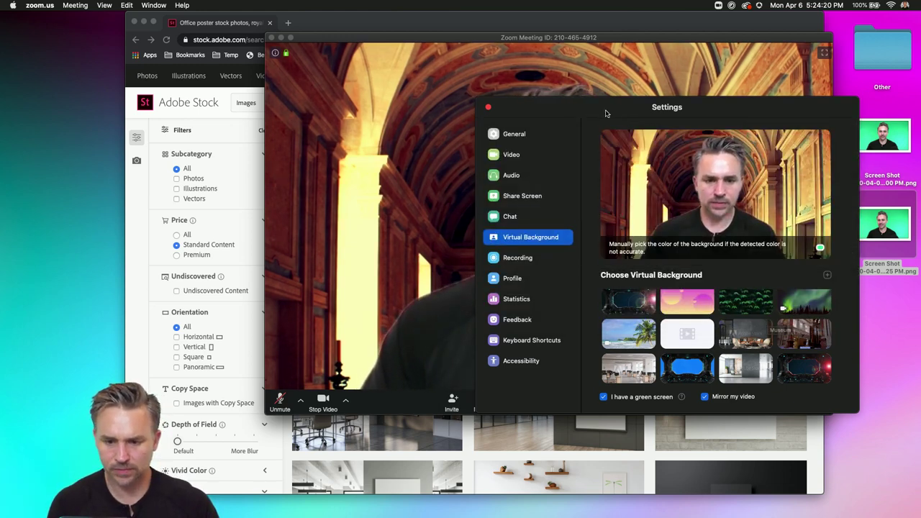
drag(606, 113, 204, 412)
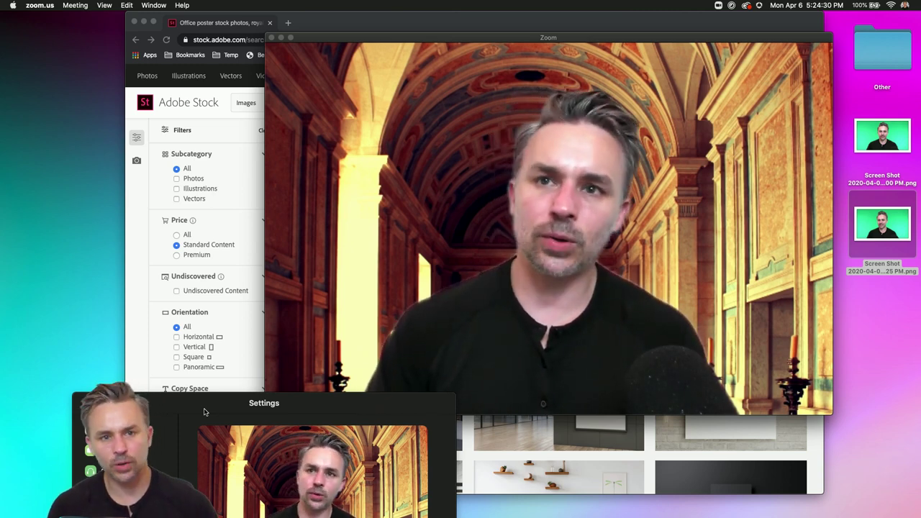
drag(92, 408, 122, 108)
Collapse Properties and add a Hue/Saturation layer on the Museum hallway with Hue -15.
click(99, 502)
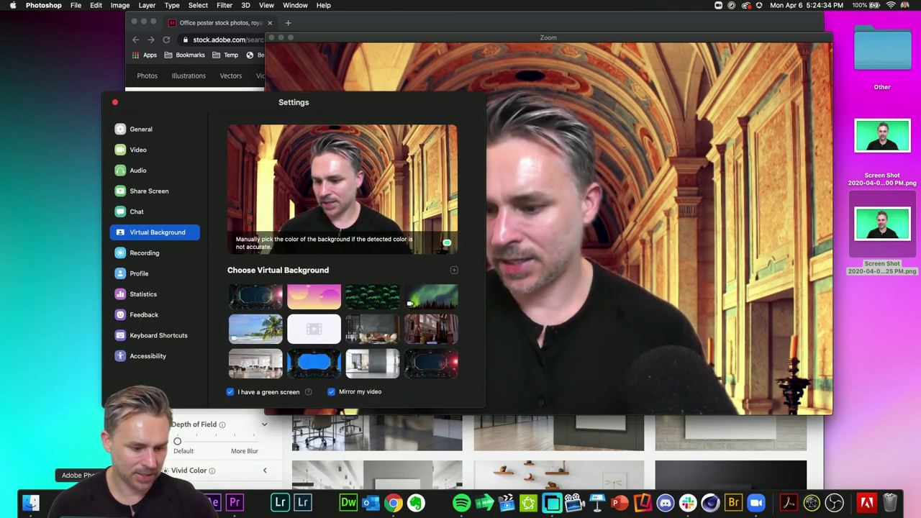
drag(298, 106, 410, 428)
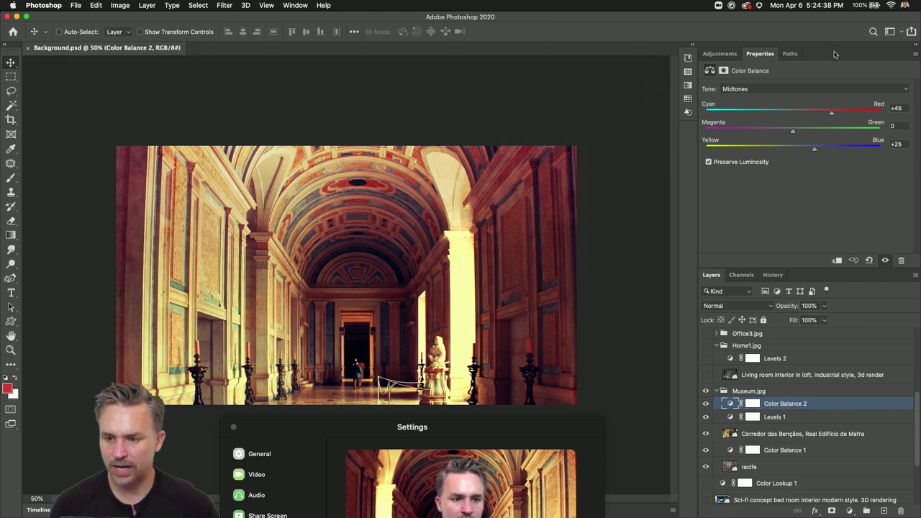
double_click(835, 55)
click(850, 510)
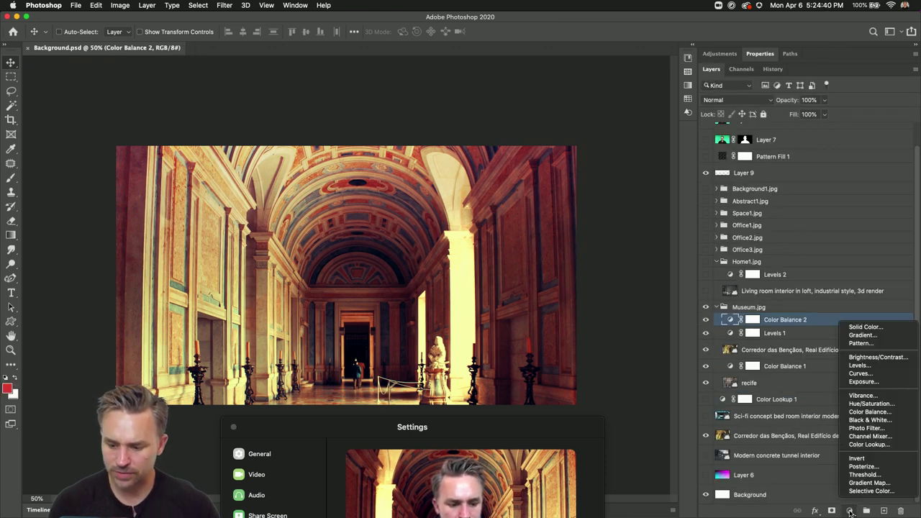
click(869, 405)
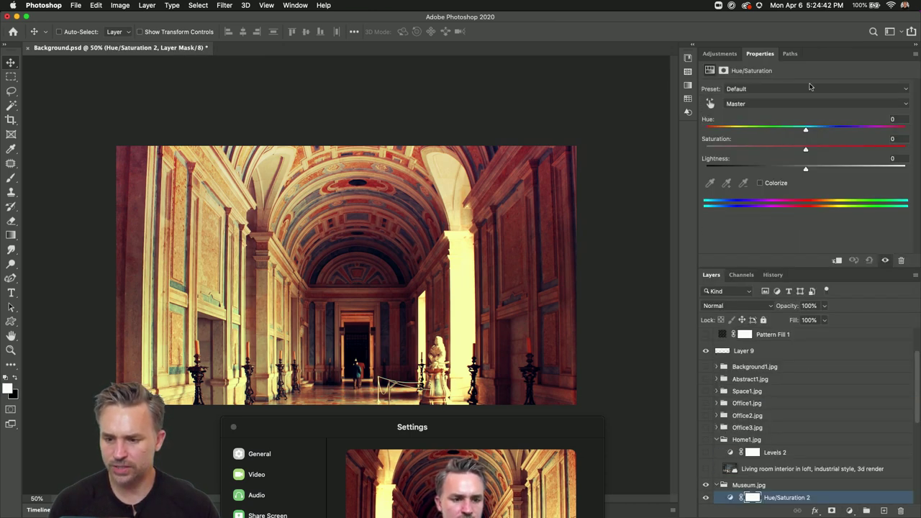
drag(799, 128, 792, 131)
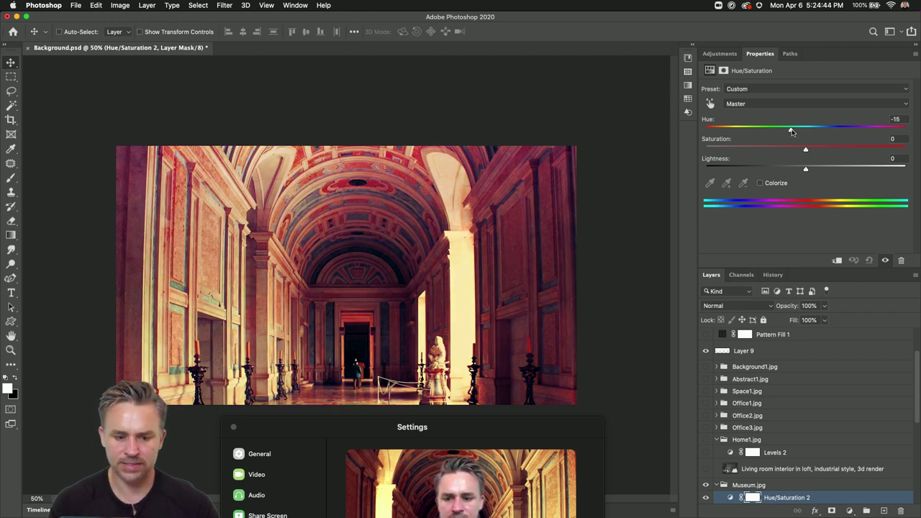
drag(311, 432, 511, 148)
click(239, 113)
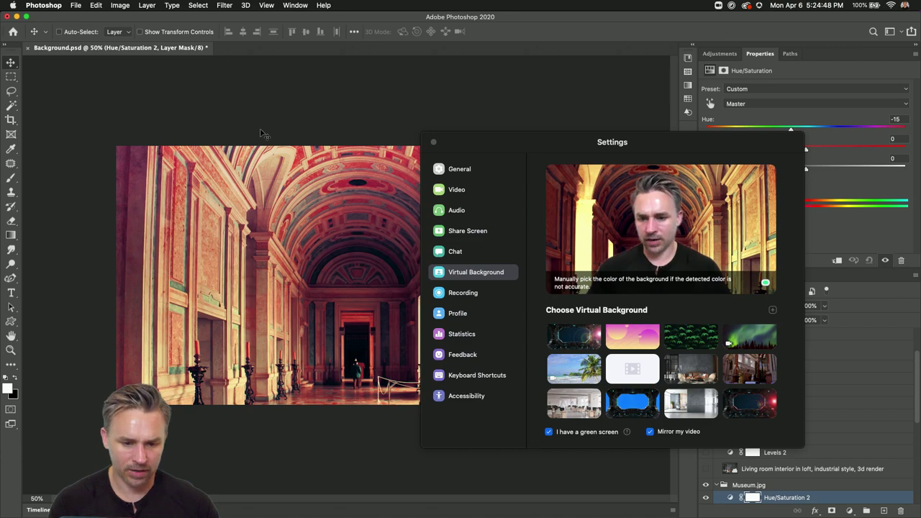
Load the hue-shifted Museum.jpg as Zoom's virtual background from the Choose Virtual Background settings.
click(17, 16)
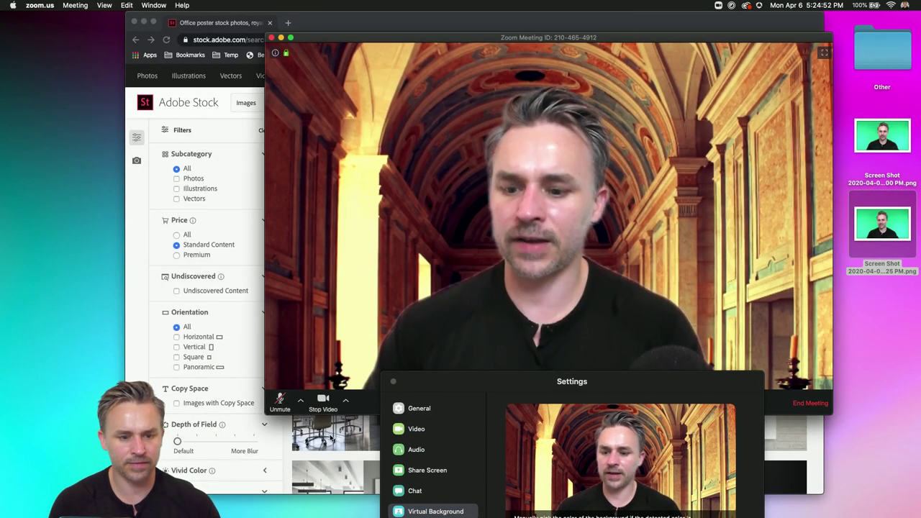
click(346, 402)
click(378, 365)
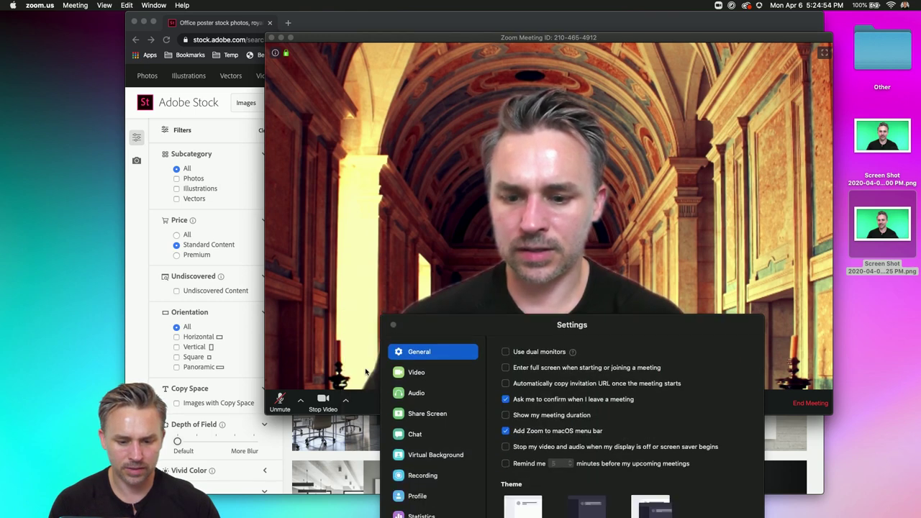
click(732, 380)
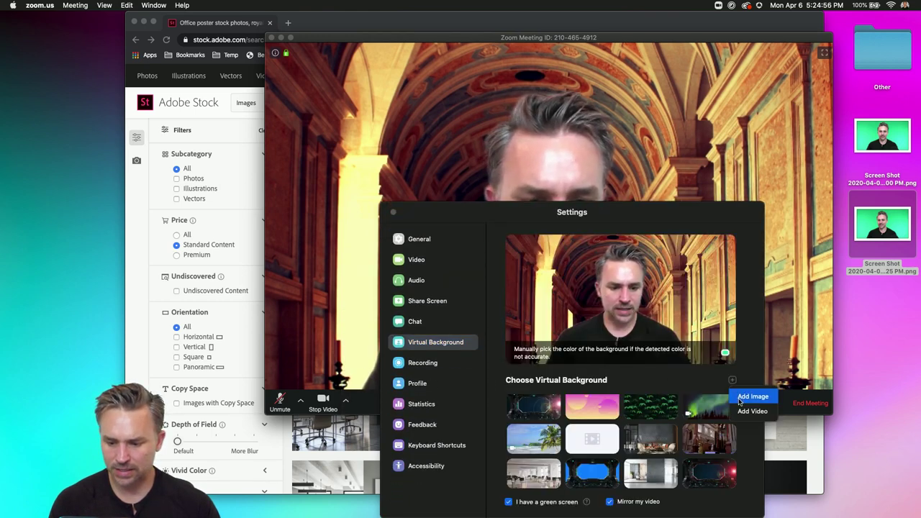
click(752, 397)
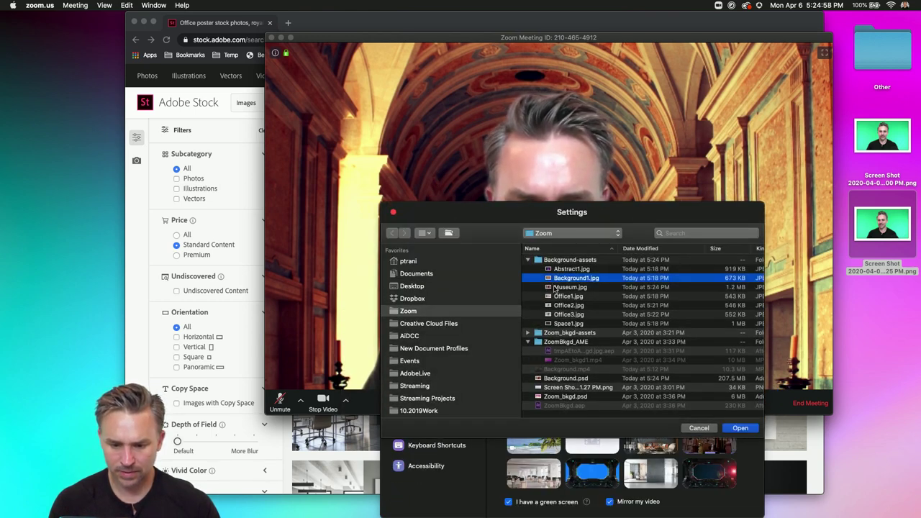
click(741, 428)
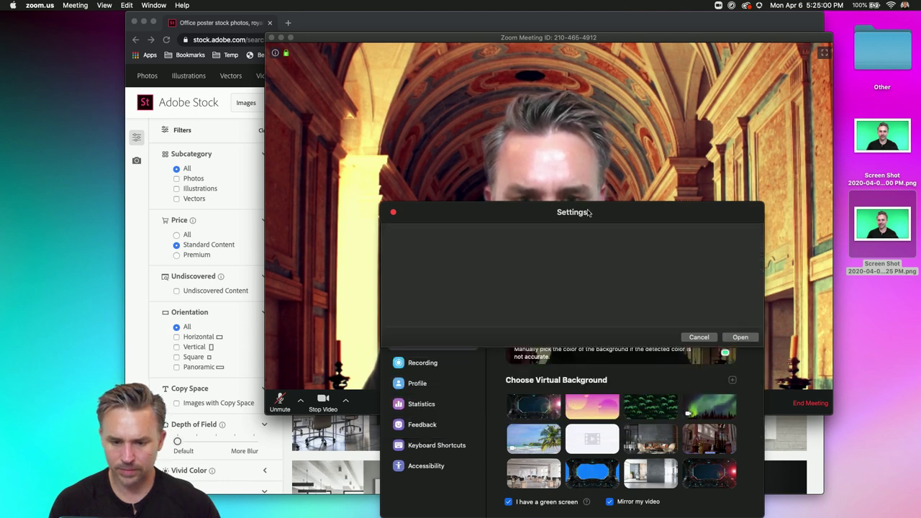
drag(513, 215, 692, 426)
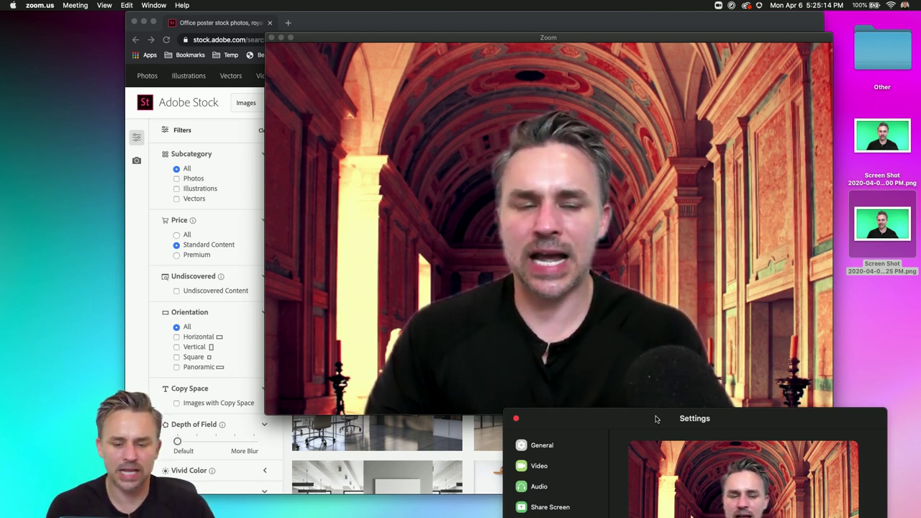
Look through Zoom's Video and Audio settings and switch the virtual background to None.
mouse_move(608, 412)
drag(608, 413, 379, 102)
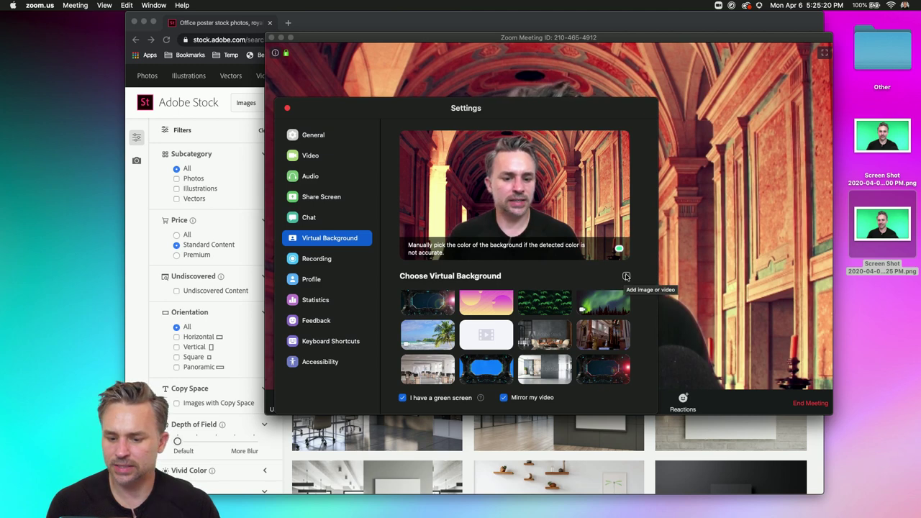
click(316, 156)
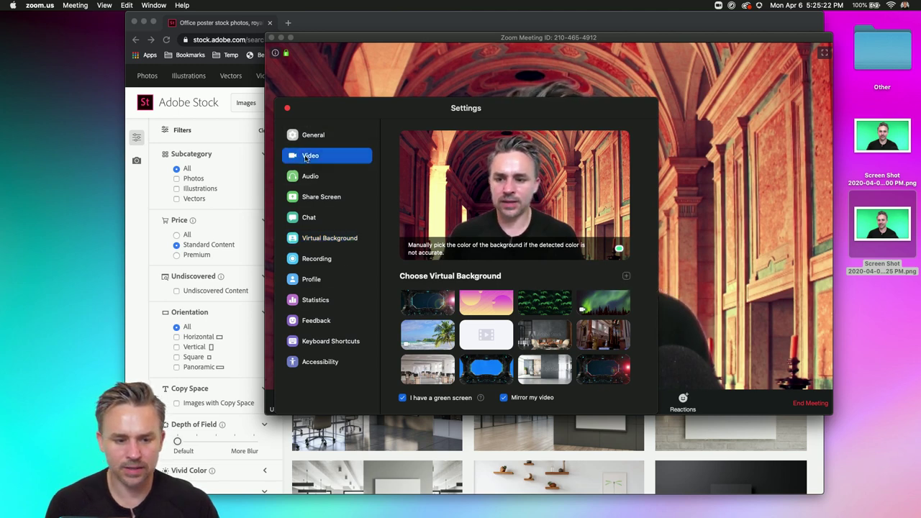
click(317, 176)
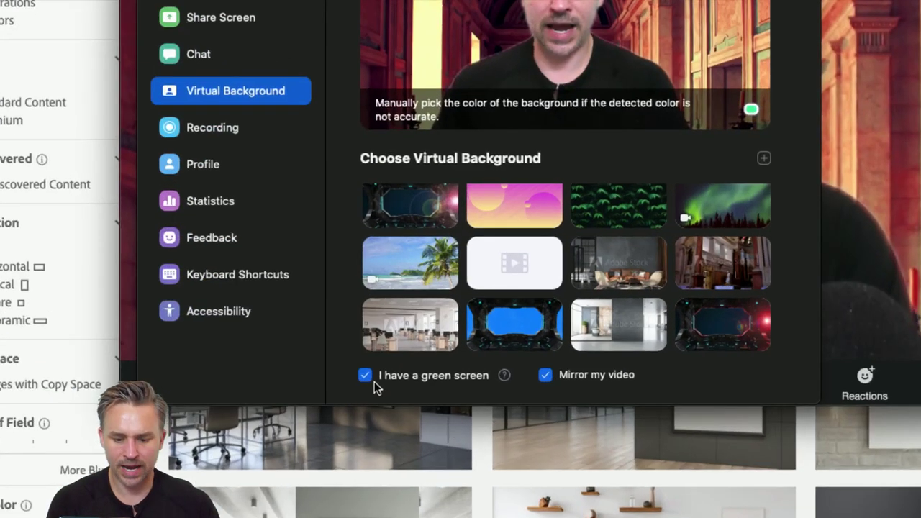
click(548, 273)
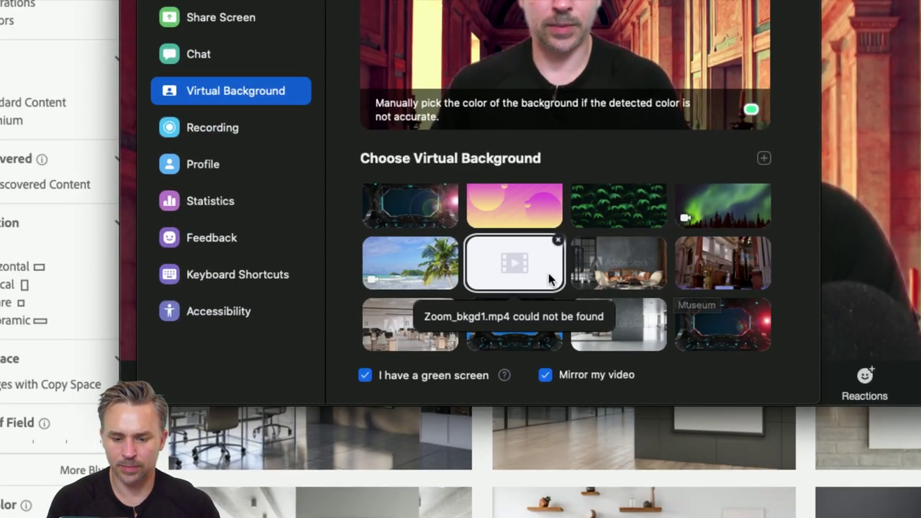
scroll(400, 237, up, 2)
click(423, 317)
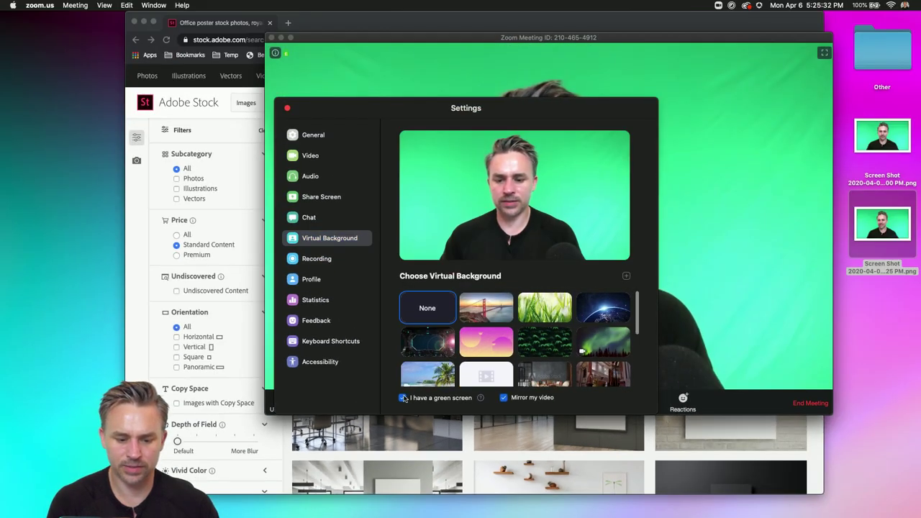
Try the loft living room, re-enable 'I have a green screen', then apply the space-station window.
drag(414, 111, 481, 114)
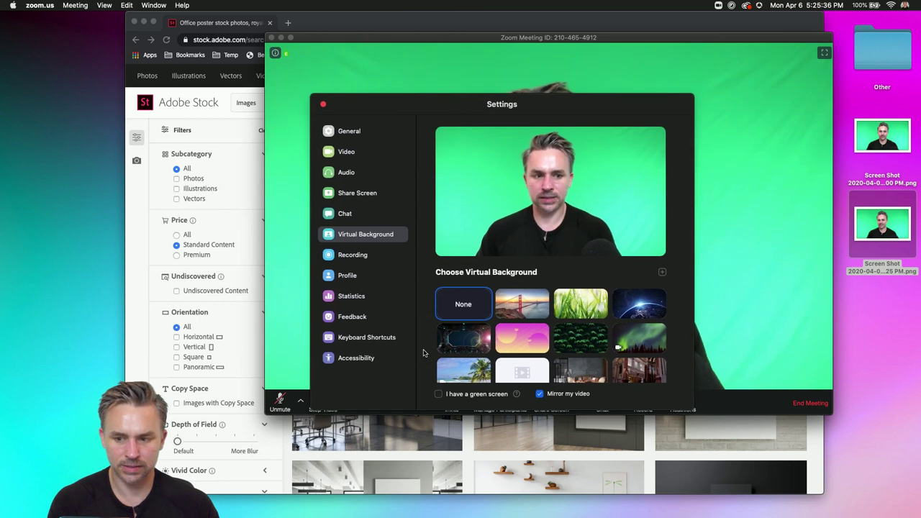
scroll(544, 361, down, 3)
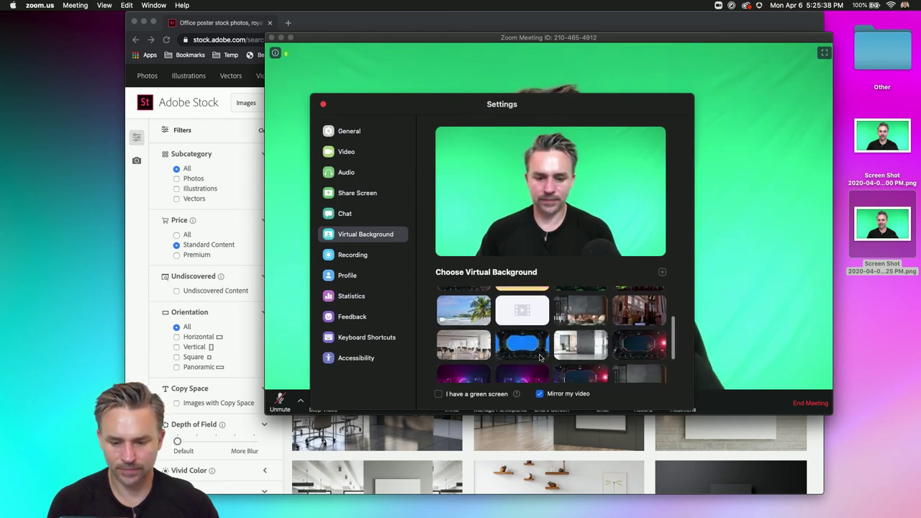
click(576, 315)
scroll(583, 328, down, 3)
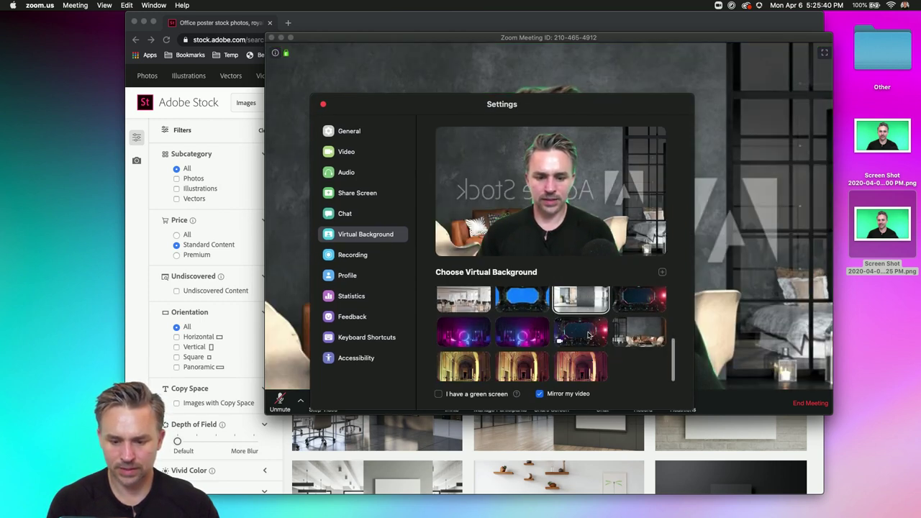
click(439, 394)
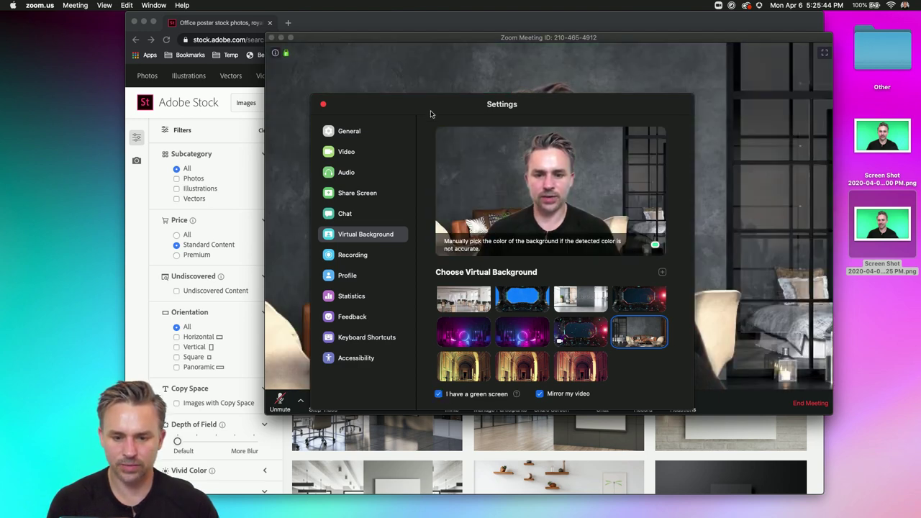
drag(431, 113, 560, 120)
click(749, 327)
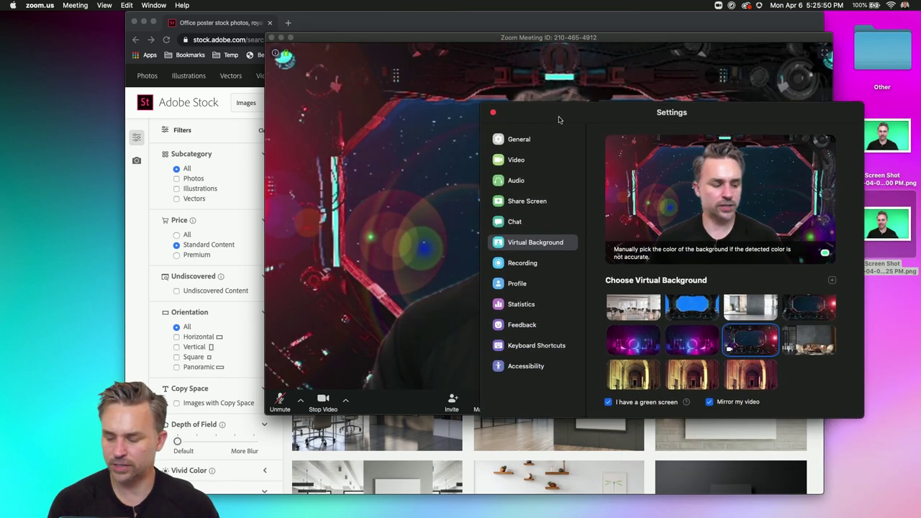
Close Zoom Settings, hide other apps, and show the space-station meeting full screen.
click(493, 113)
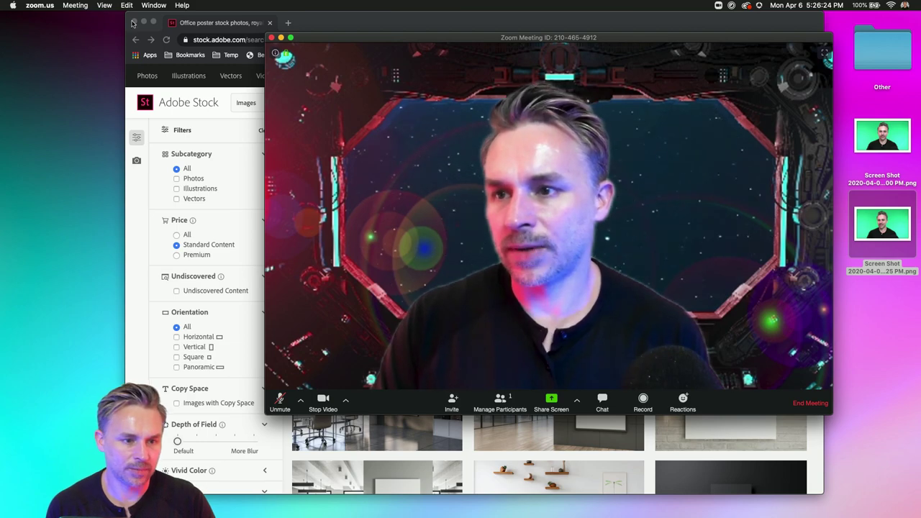
key(super+alt+h)
click(291, 40)
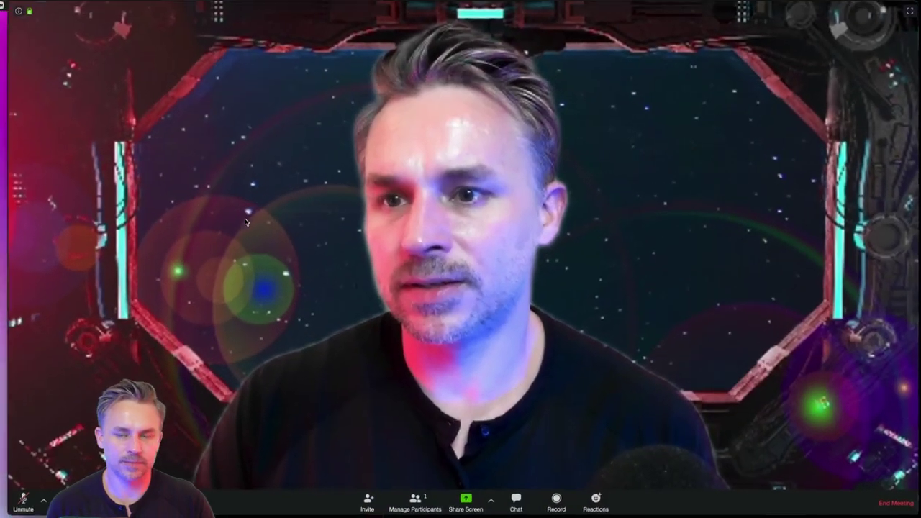